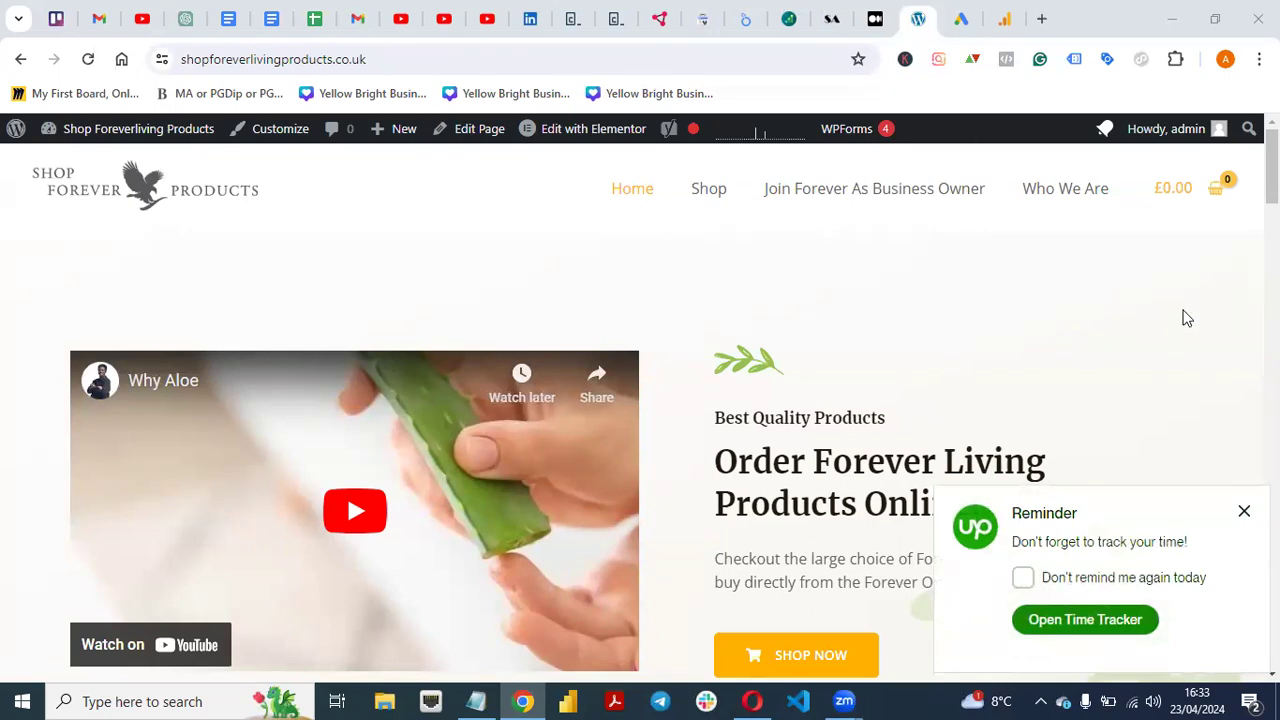
Step: Open the store website's Shop page and look over its product listing, checking the Google Ads overview alongside it
mouse_move(1272, 168)
mouse_down()
mouse_move(1272, 265)
mouse_move(1272, 168)
mouse_up()
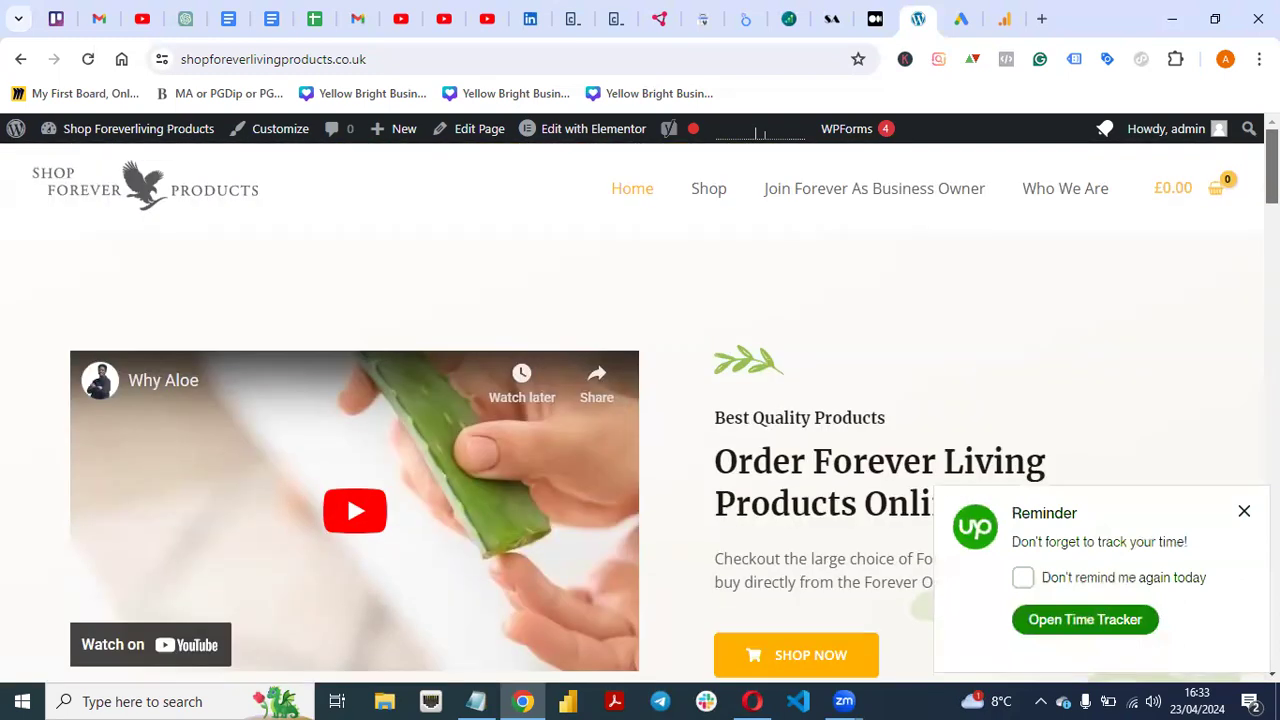
click(709, 192)
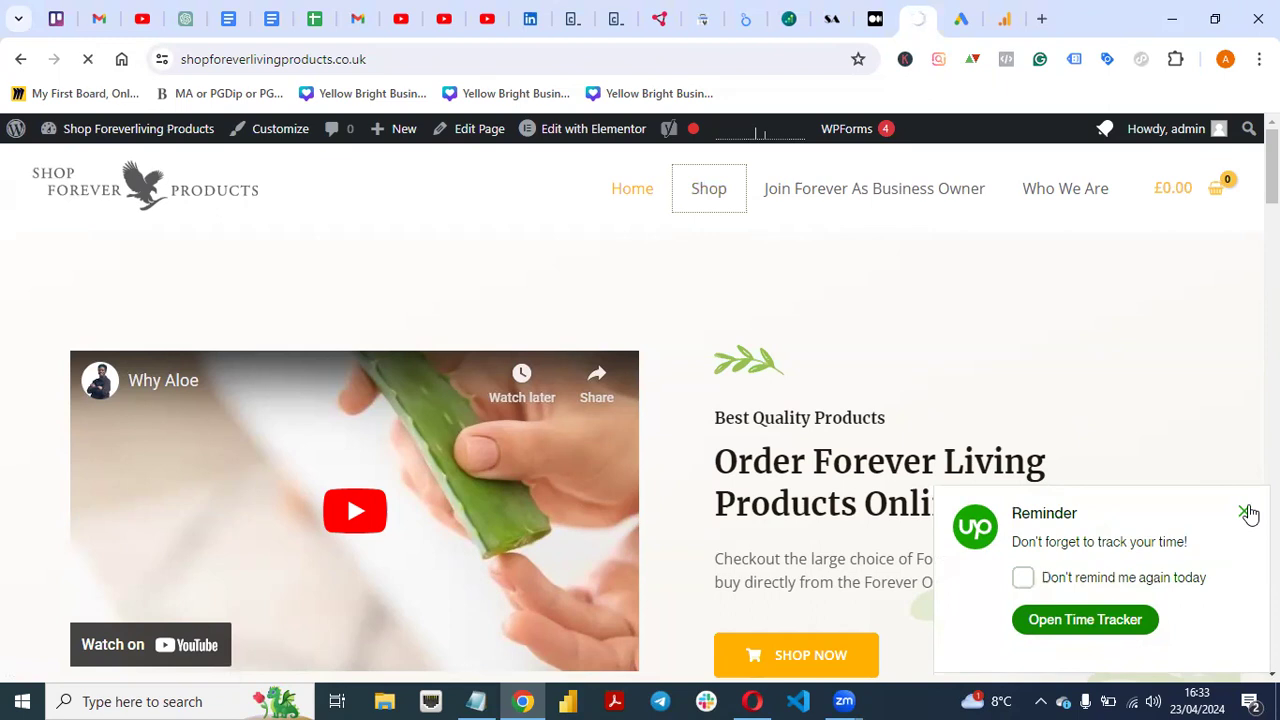
drag(1272, 212, 1272, 288)
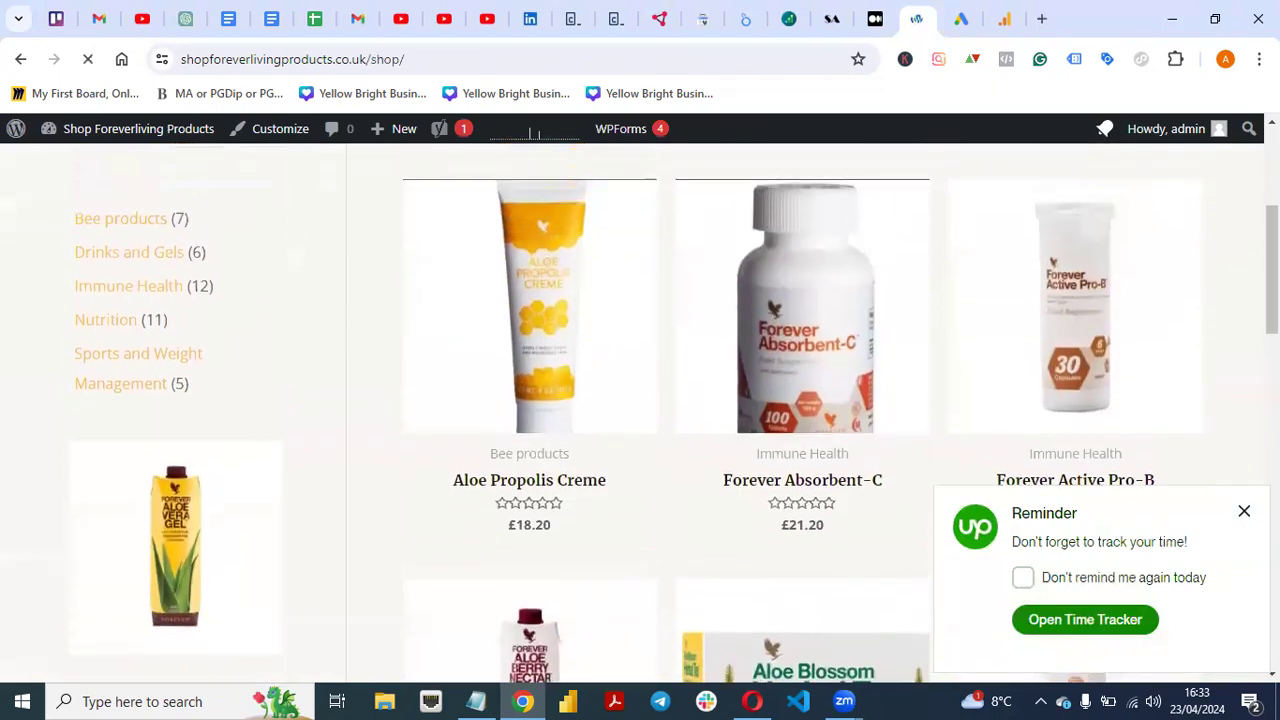
click(962, 19)
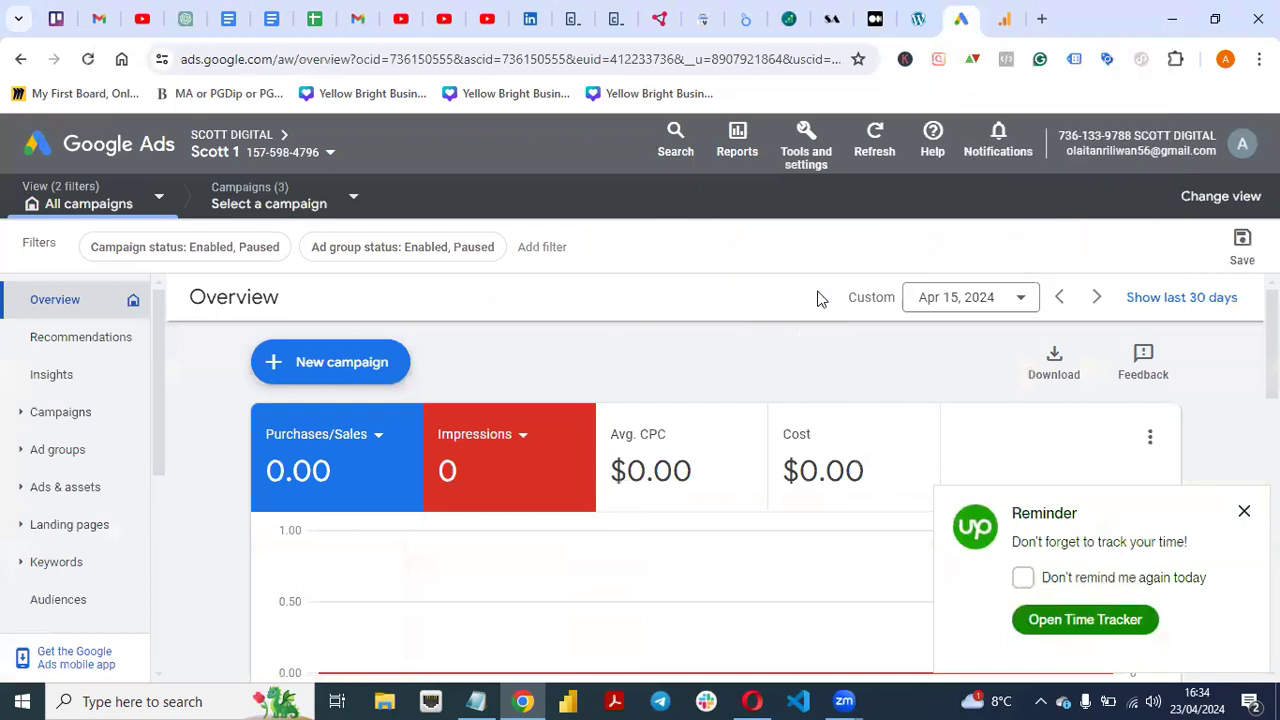
click(916, 19)
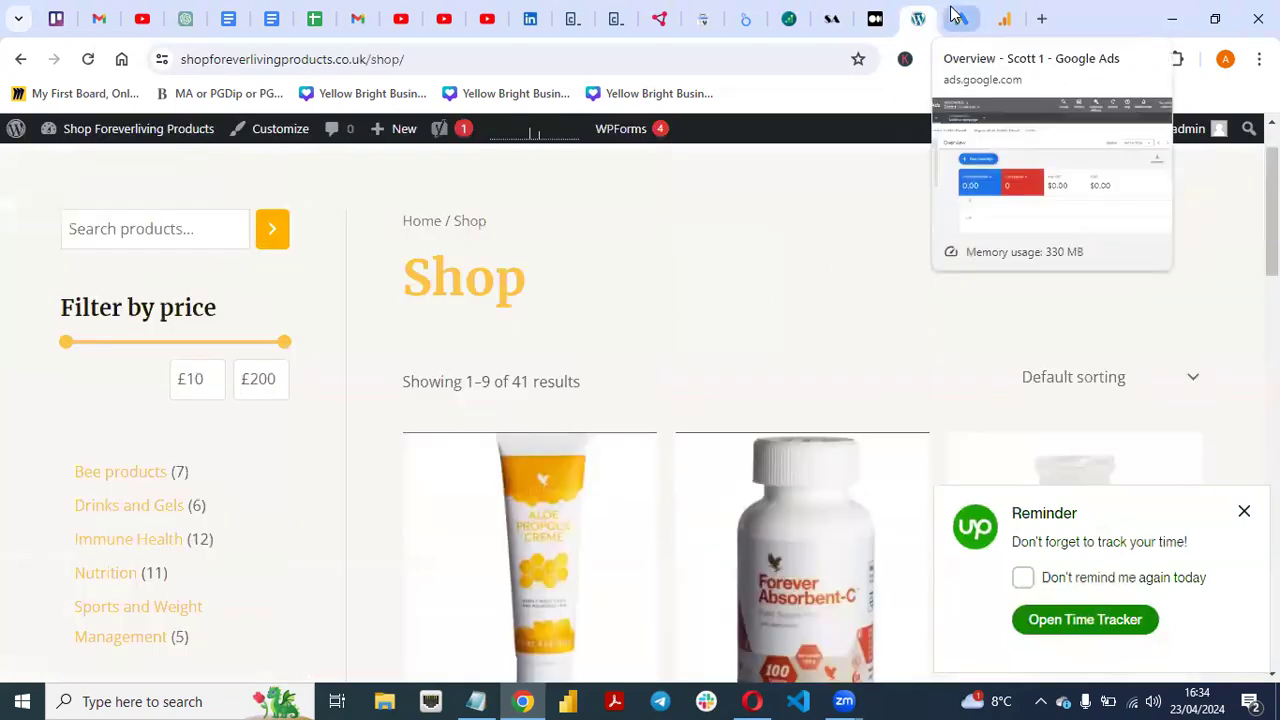
mouse_move(1272, 205)
mouse_down()
mouse_move(1272, 249)
mouse_move(1272, 184)
mouse_up()
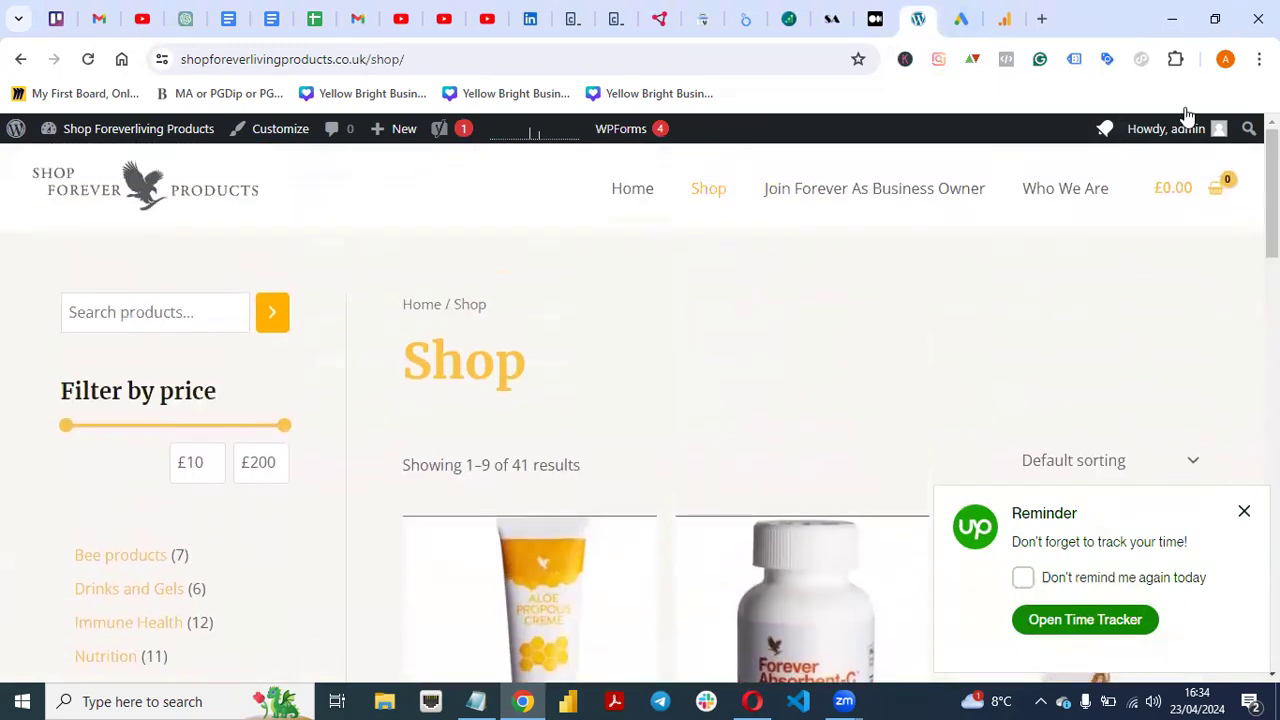
click(963, 20)
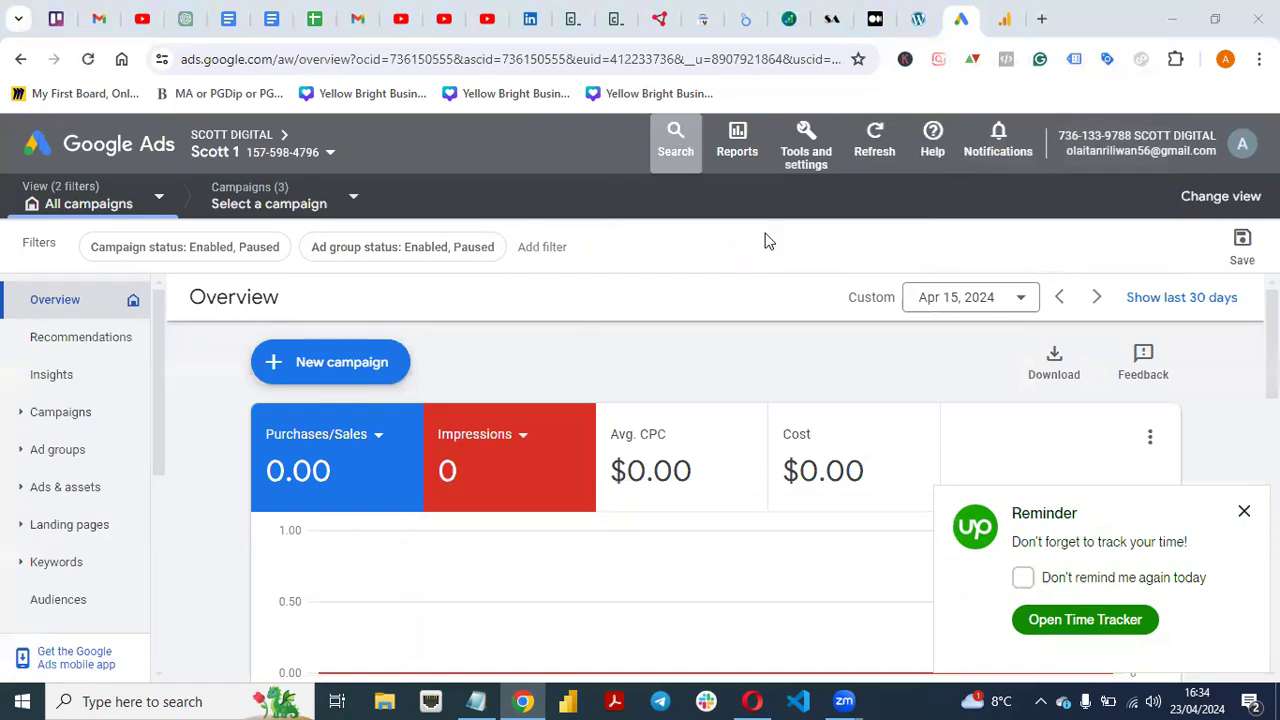
Step: Return to the store website and open its WordPress dashboard
click(918, 19)
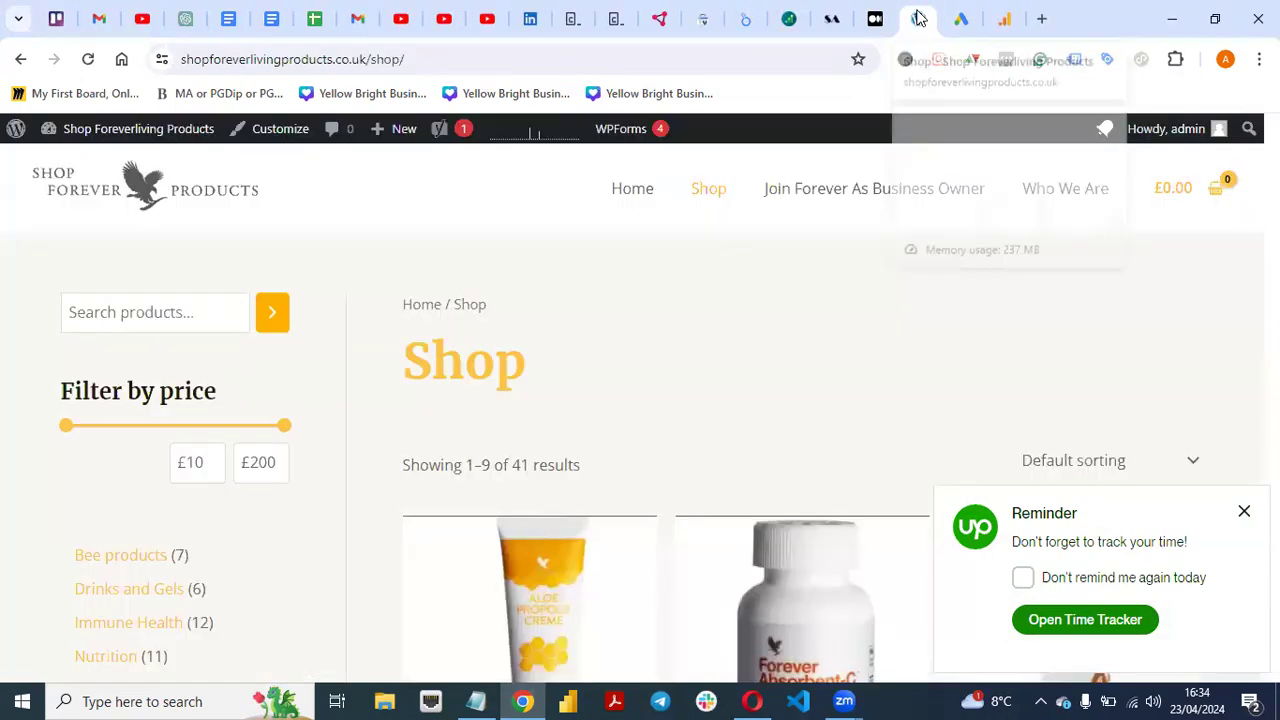
mouse_move(86, 128)
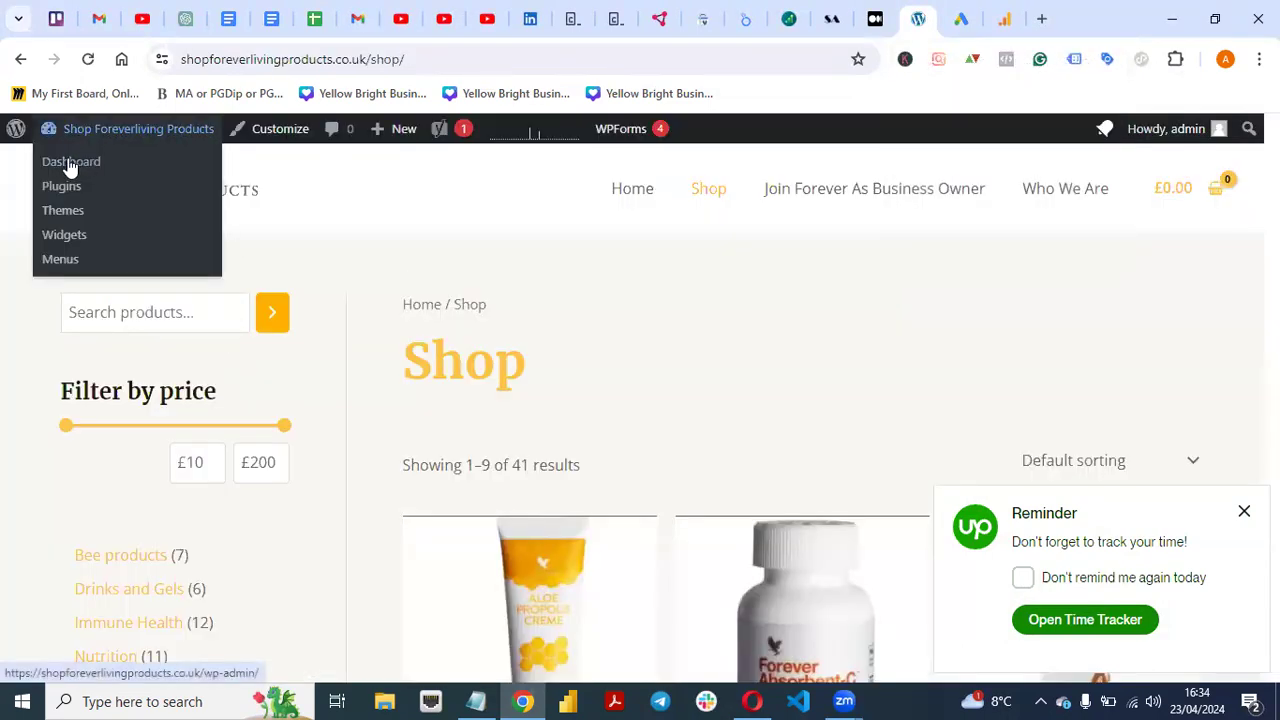
click(70, 167)
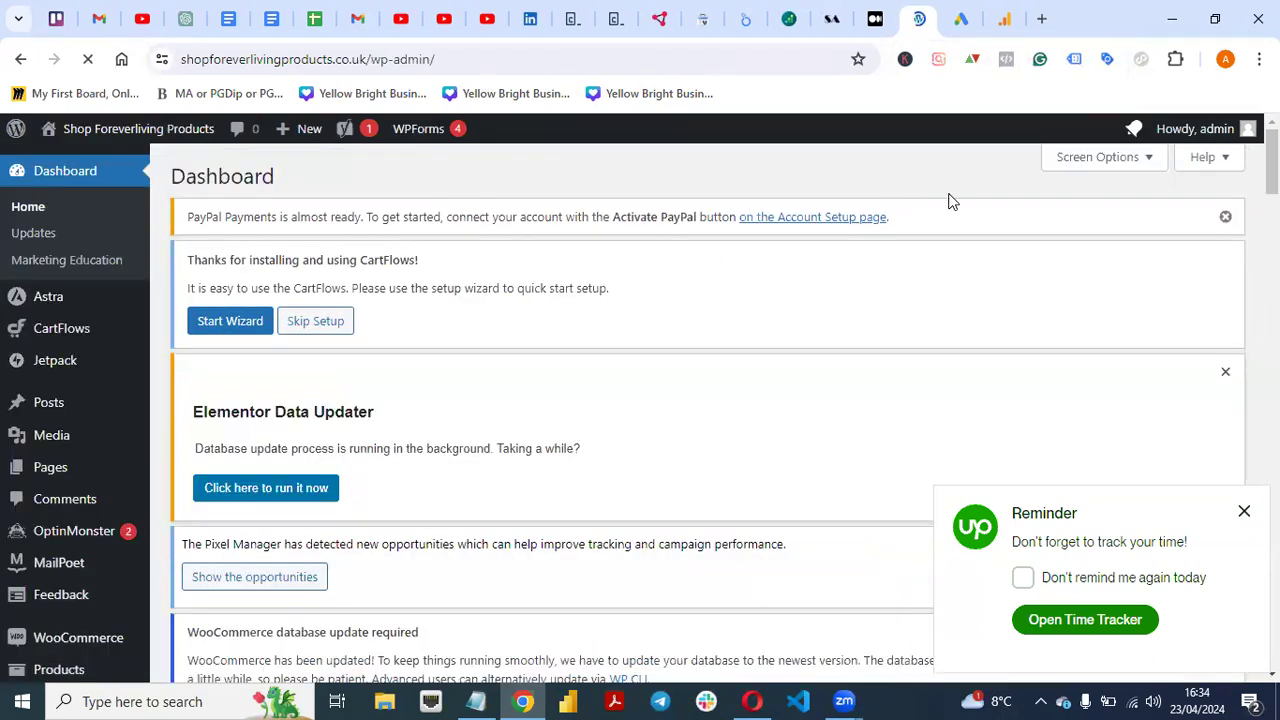
Step: Switch to Google Ads, dismiss the time-tracking reminder and open the account's conversions overview
click(961, 19)
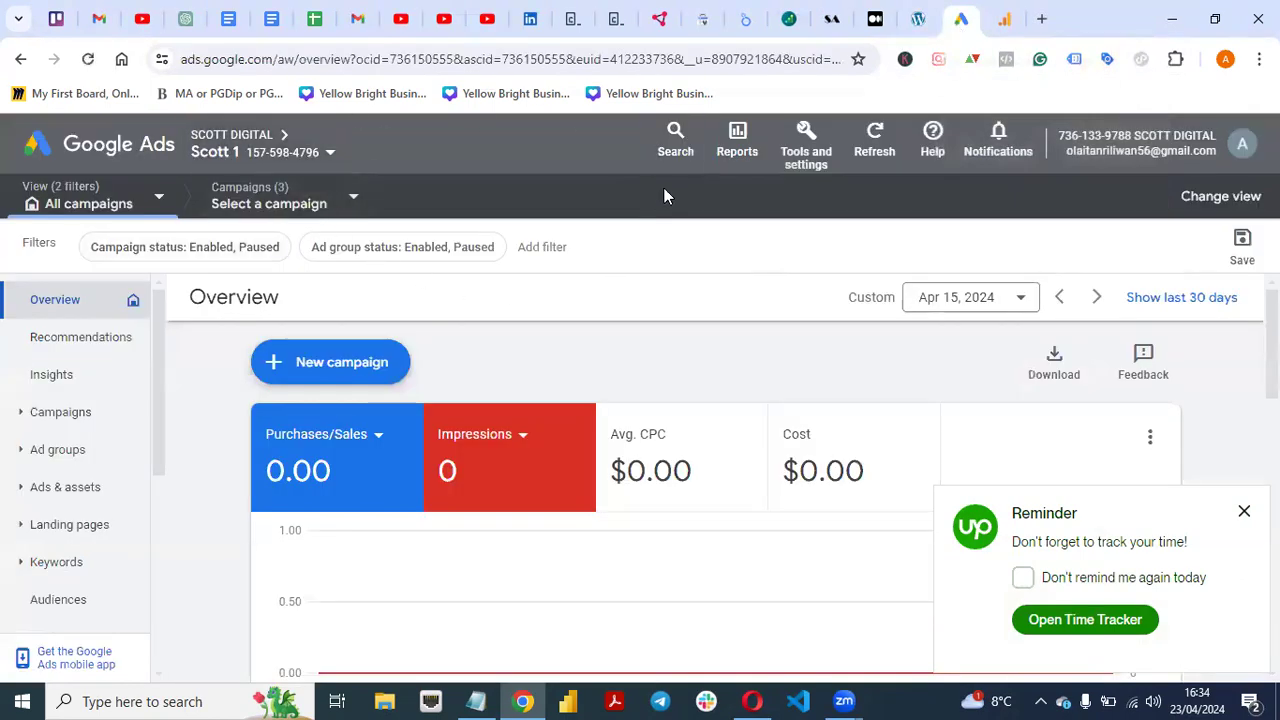
click(815, 157)
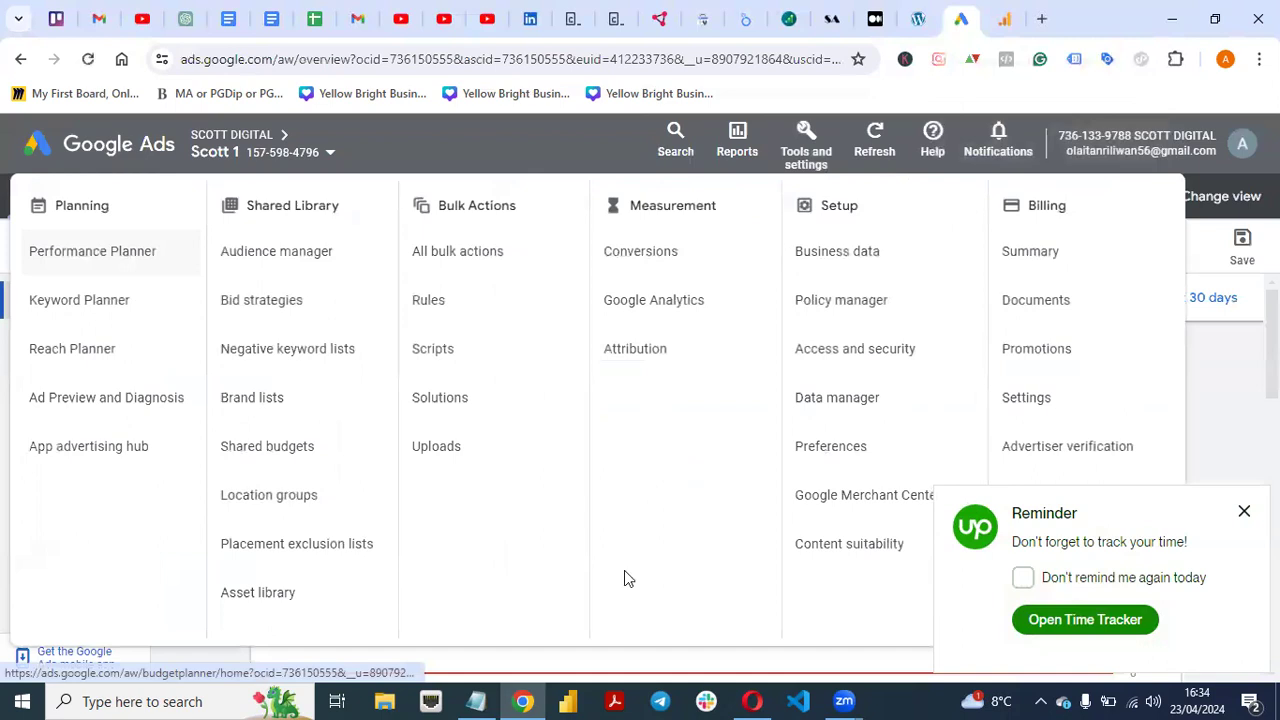
click(805, 158)
click(805, 158)
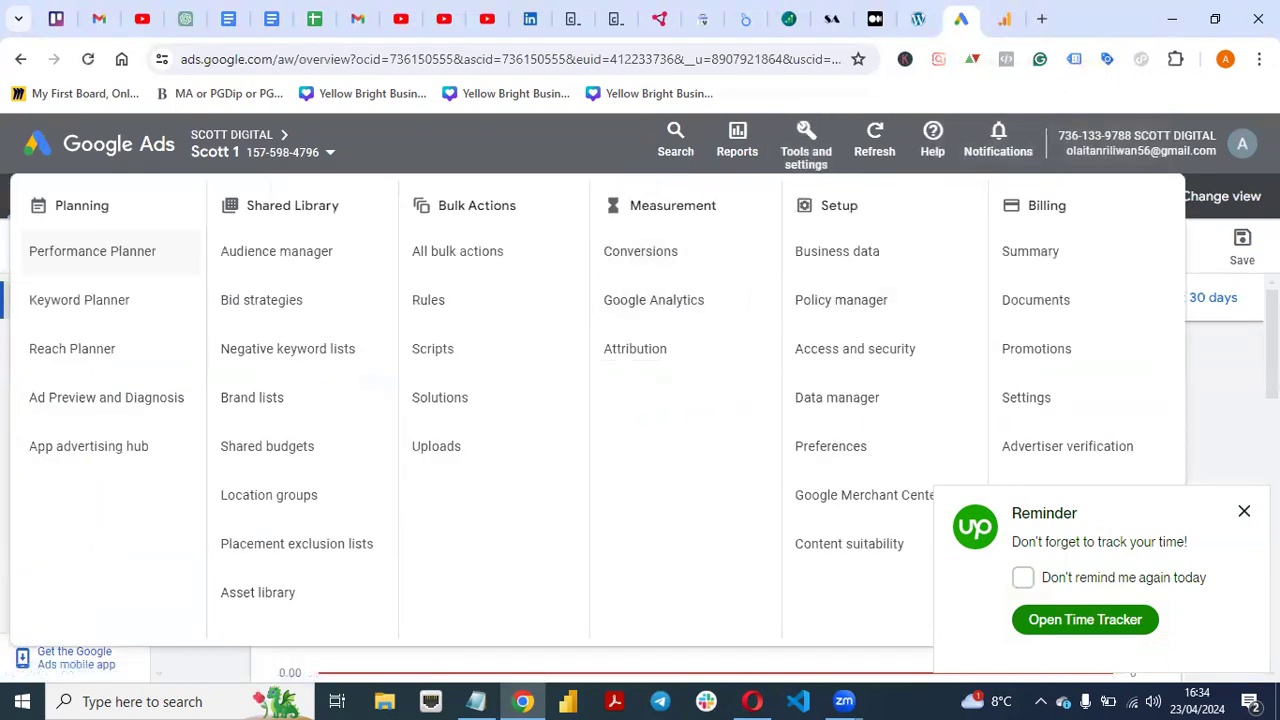
click(1244, 511)
click(634, 263)
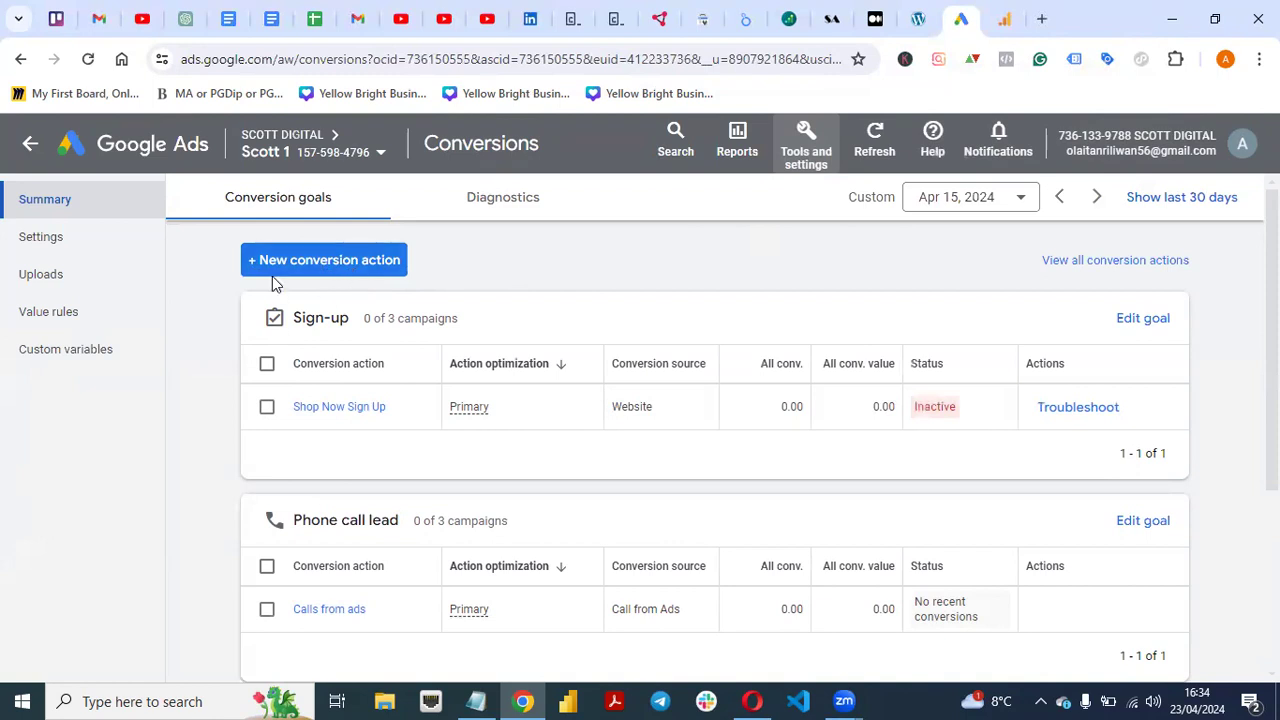
Step: Start a new conversion action that tracks actions on the website
click(328, 261)
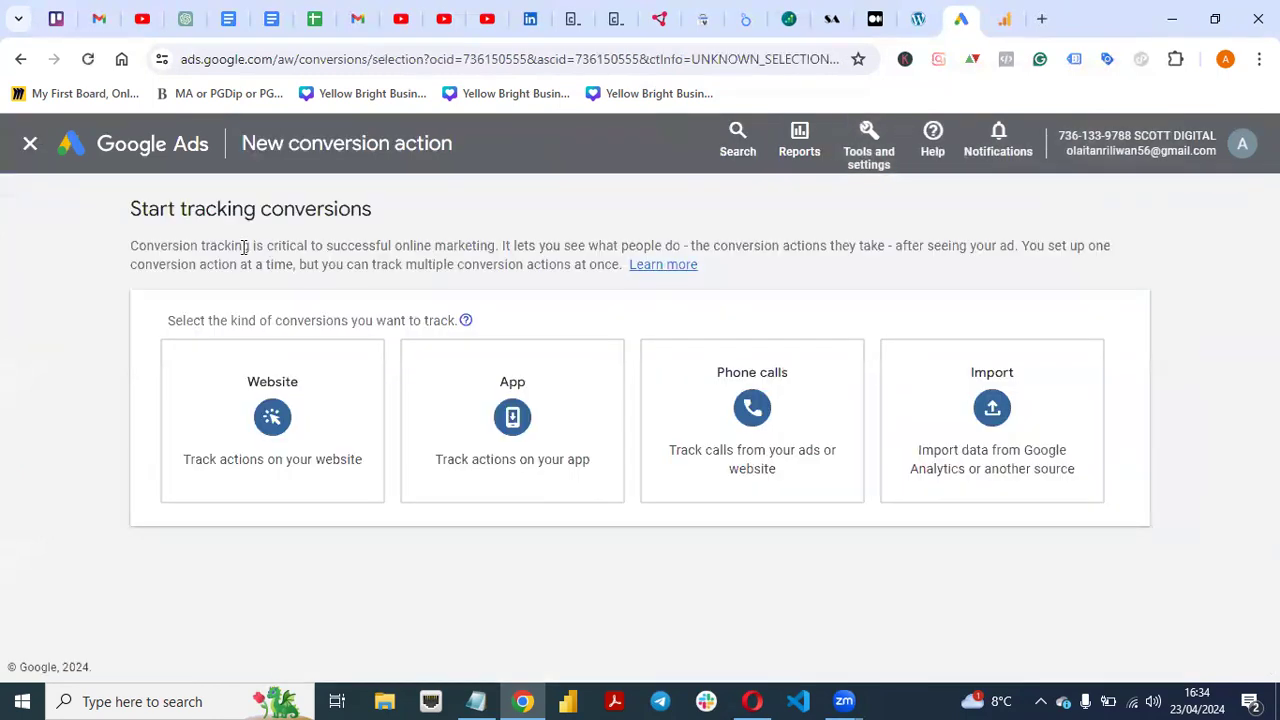
mouse_move(214, 457)
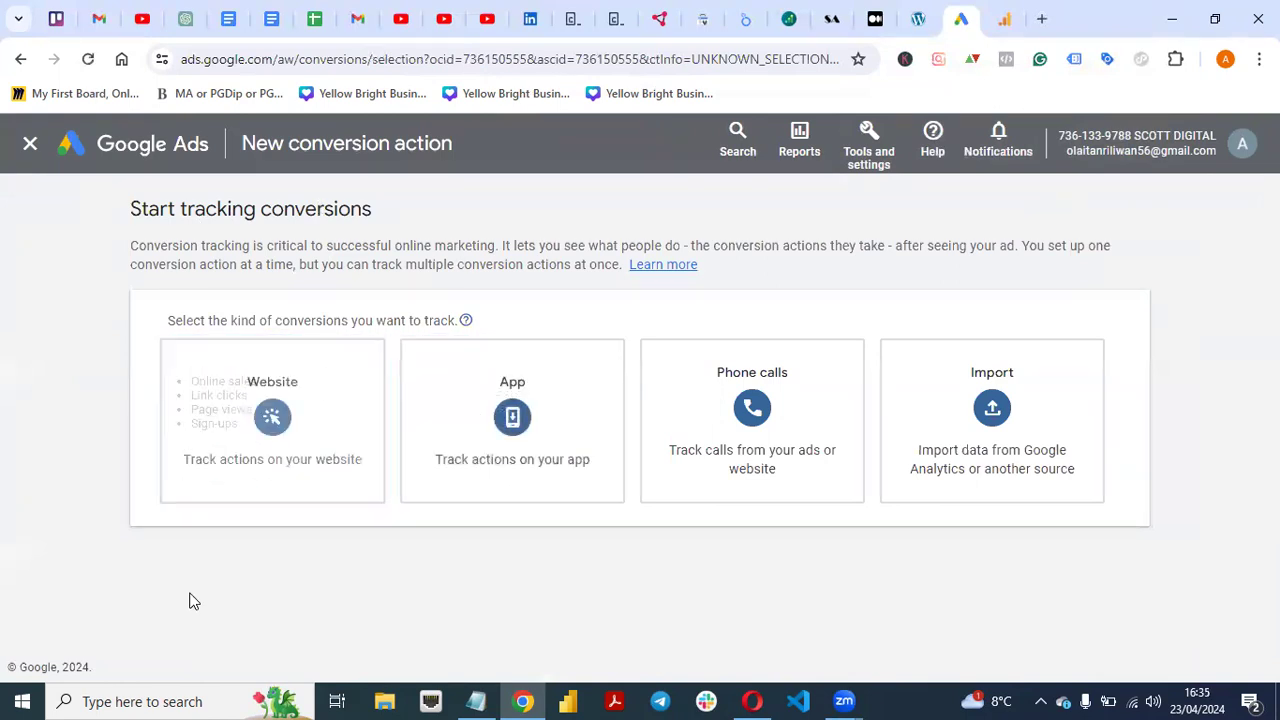
mouse_move(548, 415)
mouse_move(723, 380)
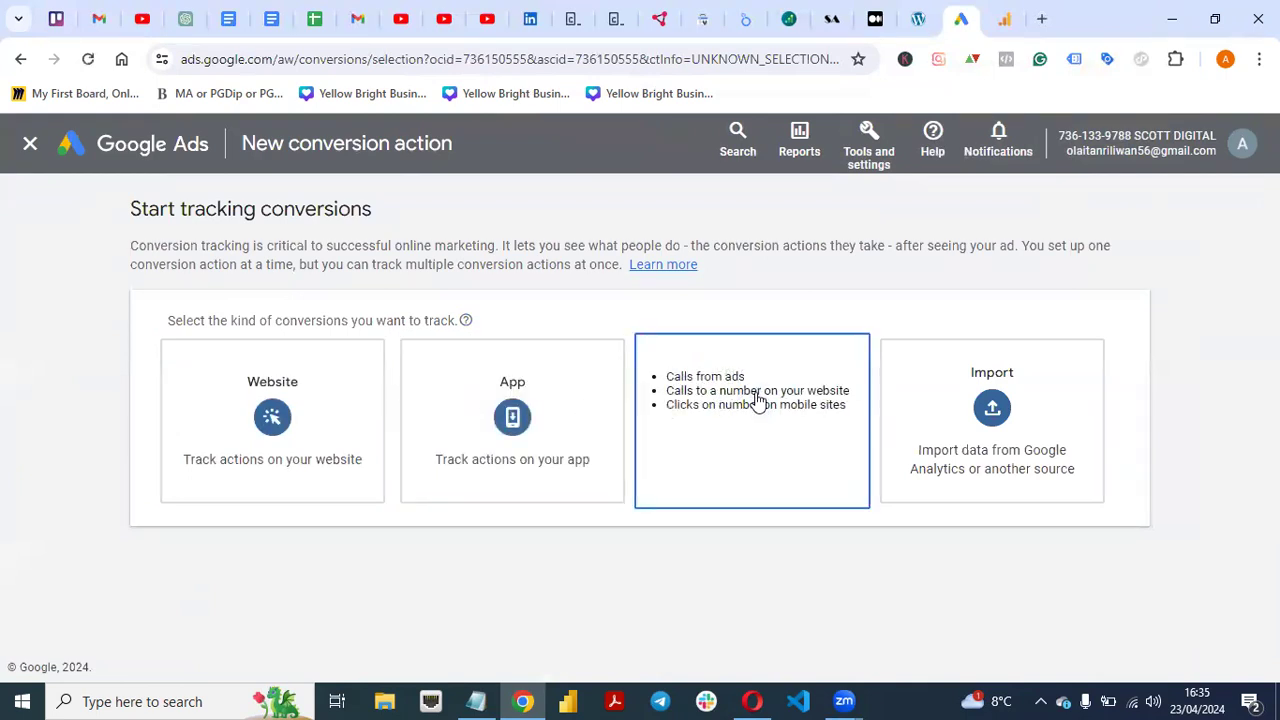
mouse_move(1000, 406)
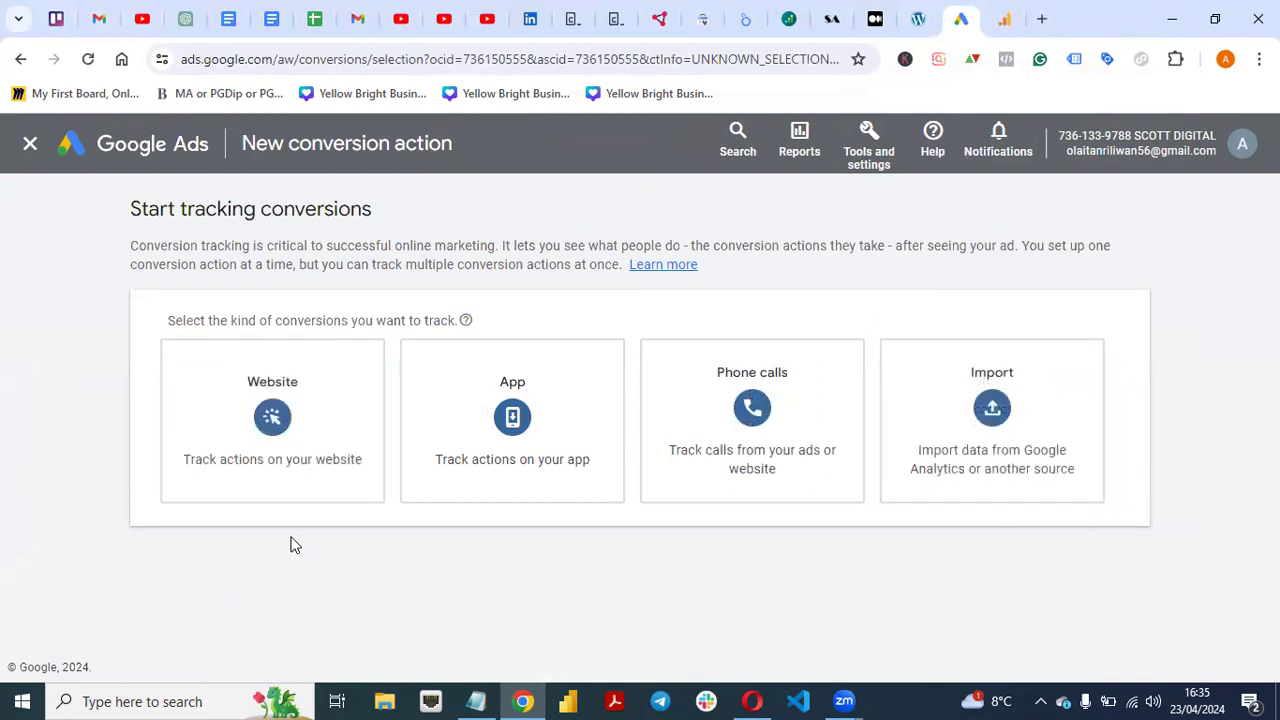
mouse_move(263, 446)
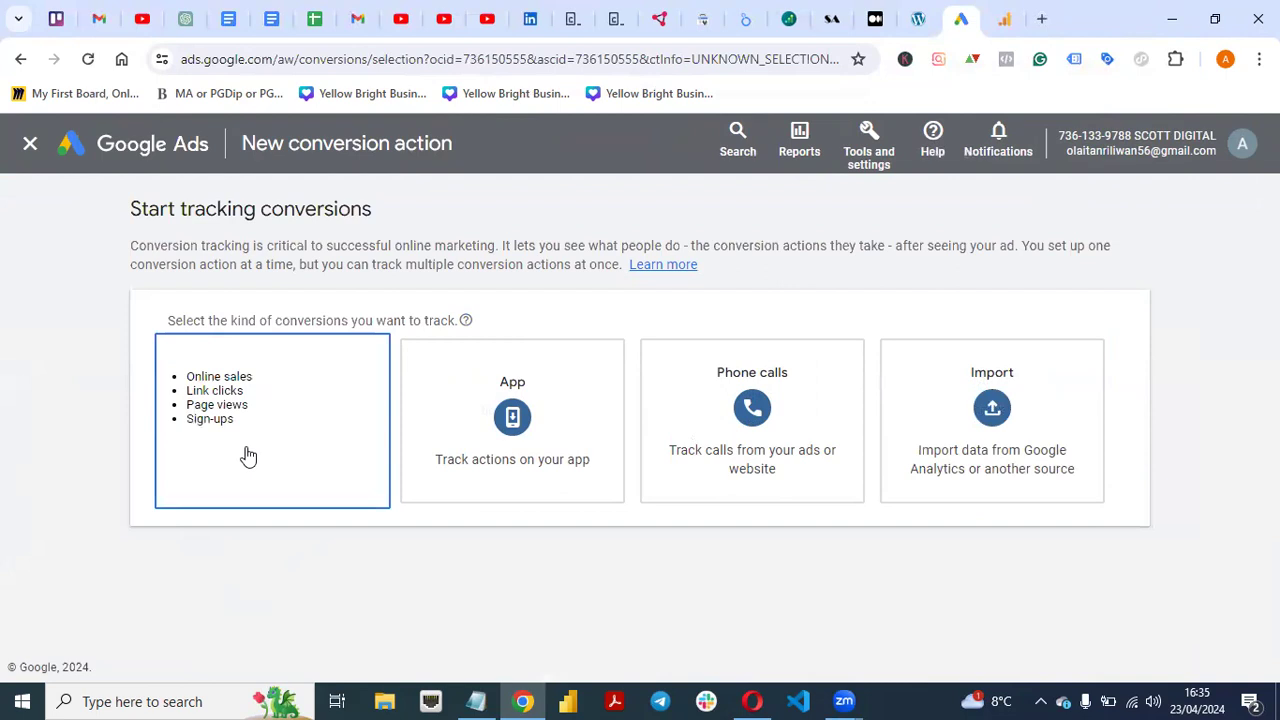
click(273, 414)
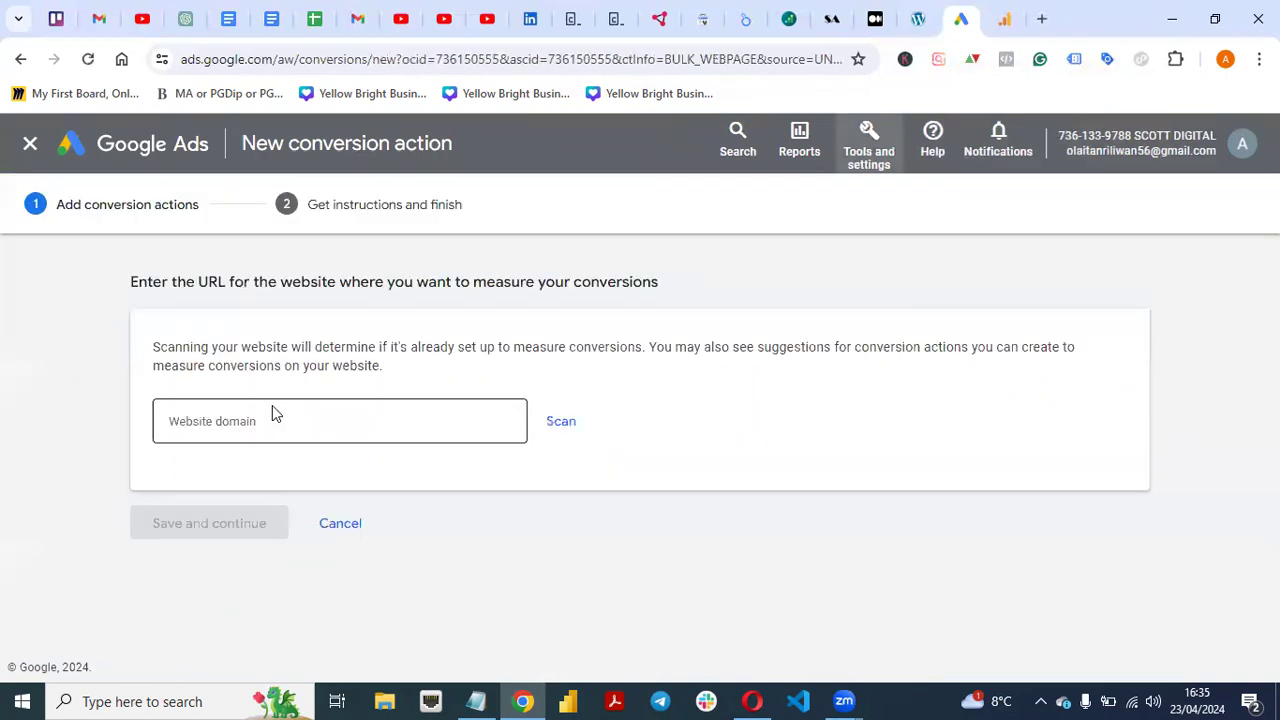
Step: Load the store's home page, shopforeverlivingproducts.co.uk, in a new browser tab and copy its full address
click(912, 22)
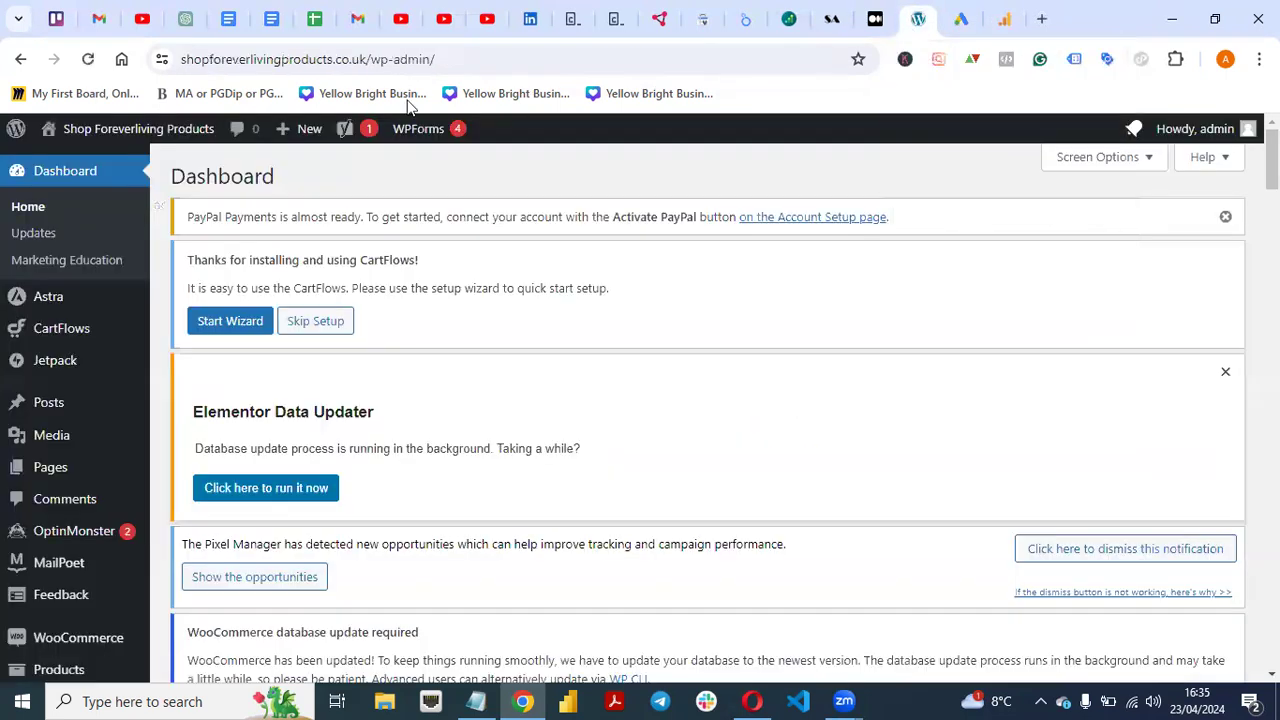
click(1044, 19)
text(shop)
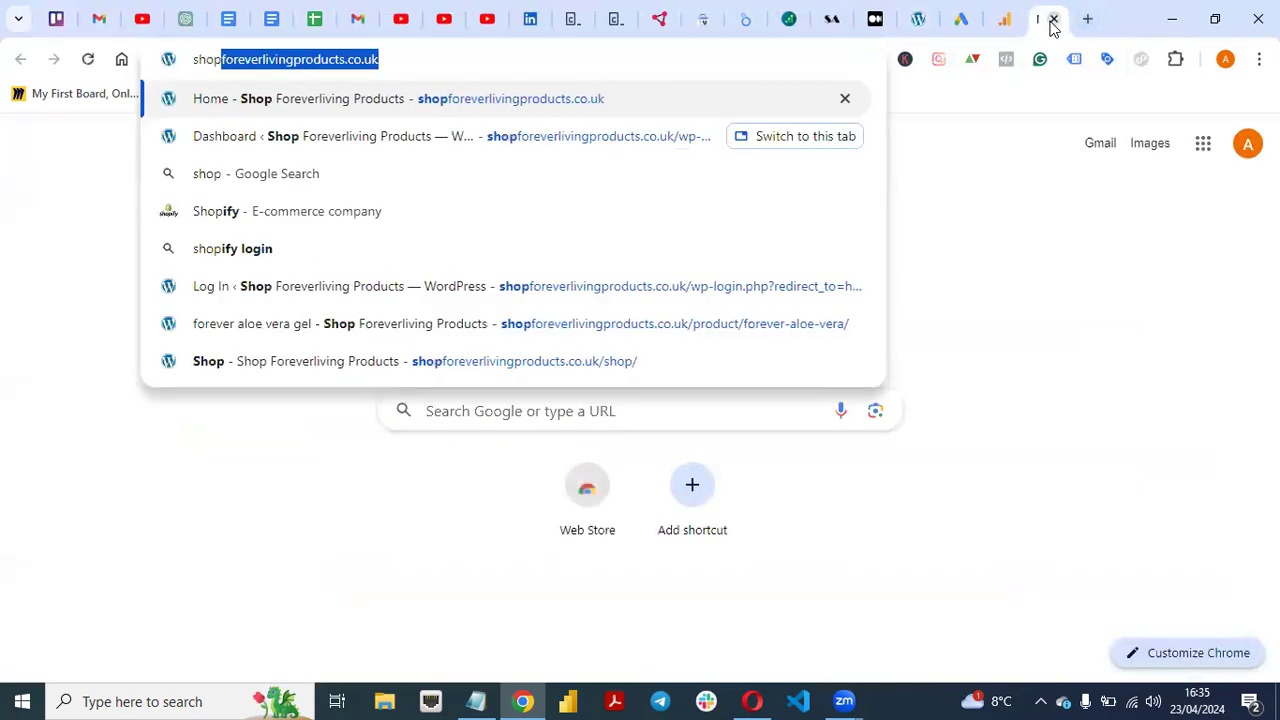
click(765, 99)
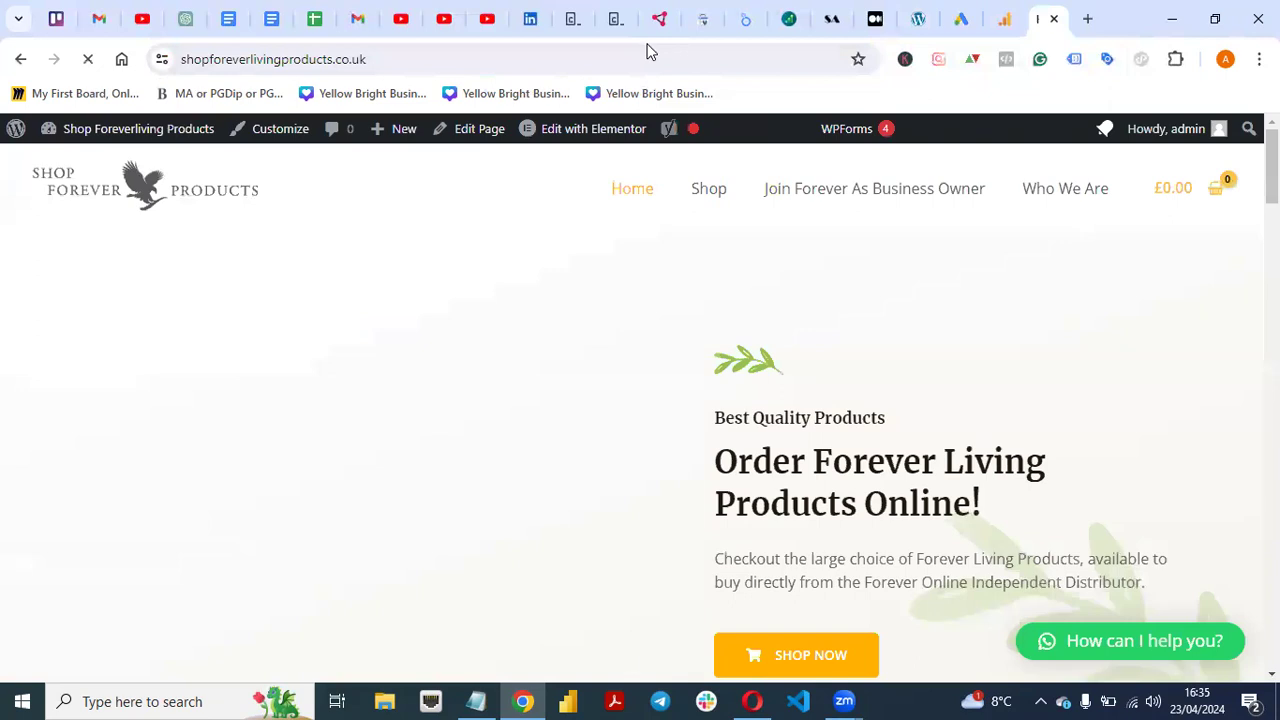
click(650, 49)
key(ctrl+c)
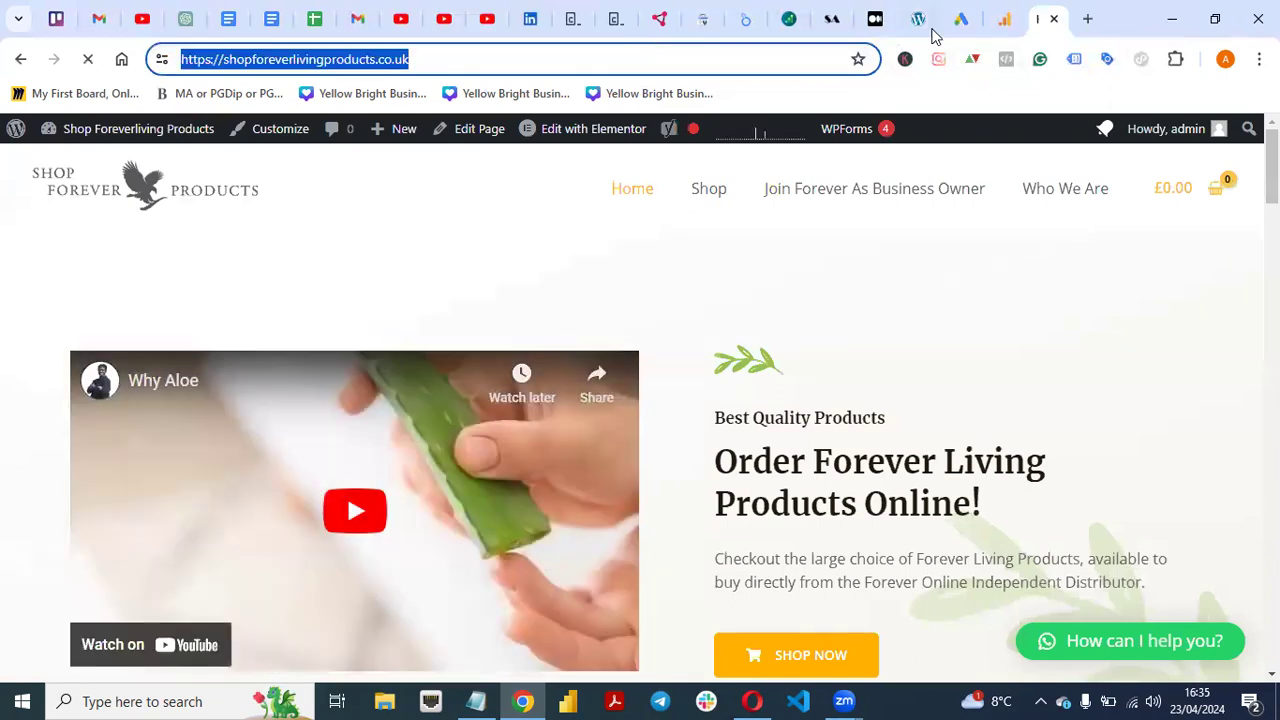
click(964, 30)
click(416, 425)
key(ctrl+v)
click(562, 432)
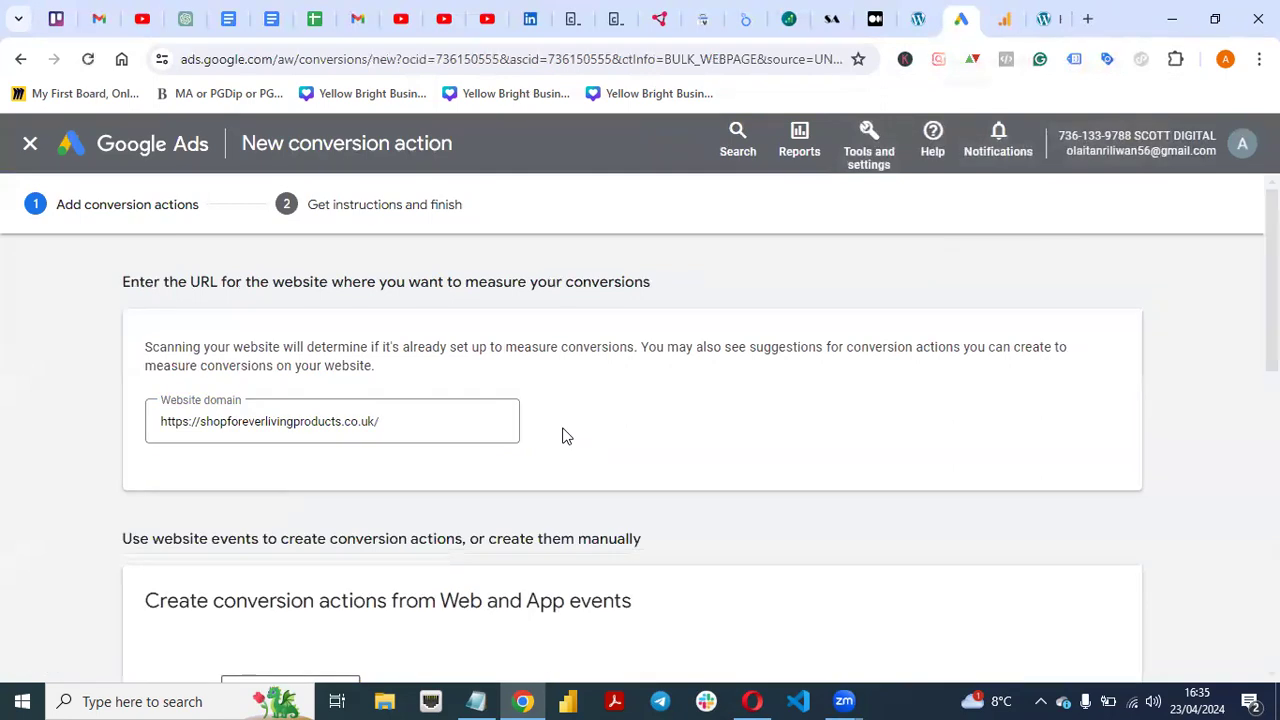
Step: Review the ways of creating conversion actions and add one manually using code
scroll(1157, 420, down, 3)
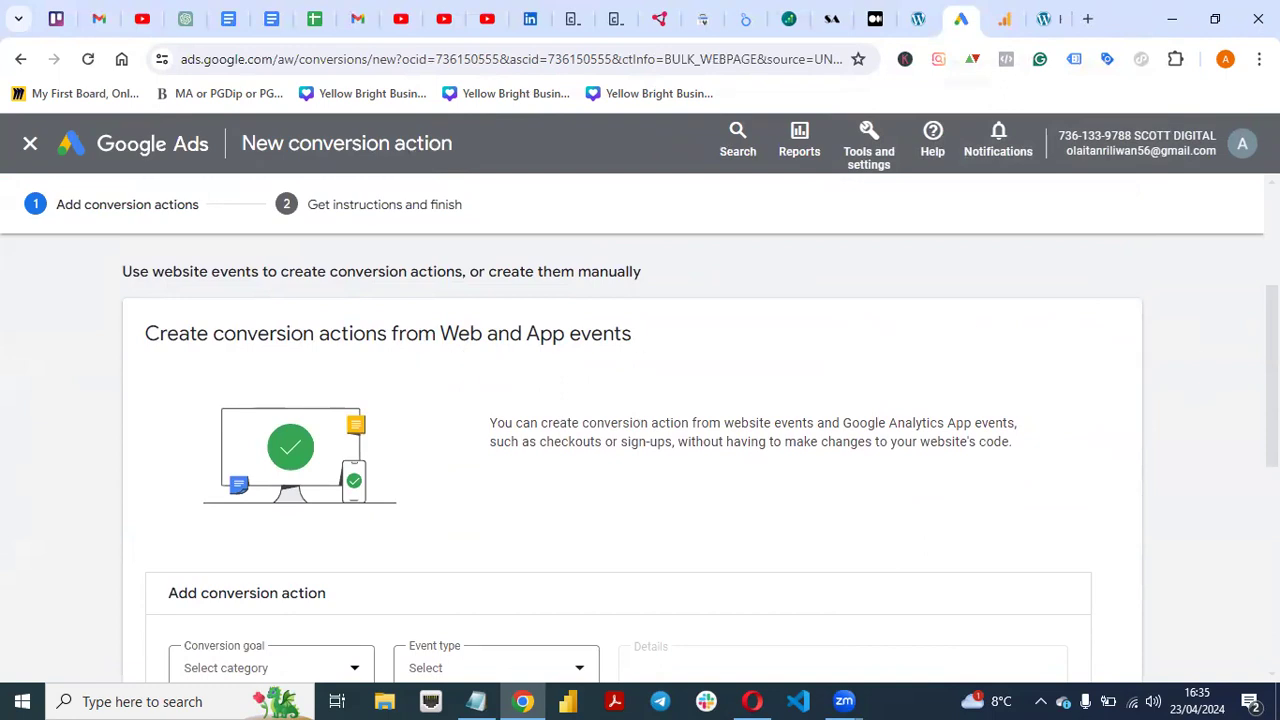
scroll(640, 450, down, 6)
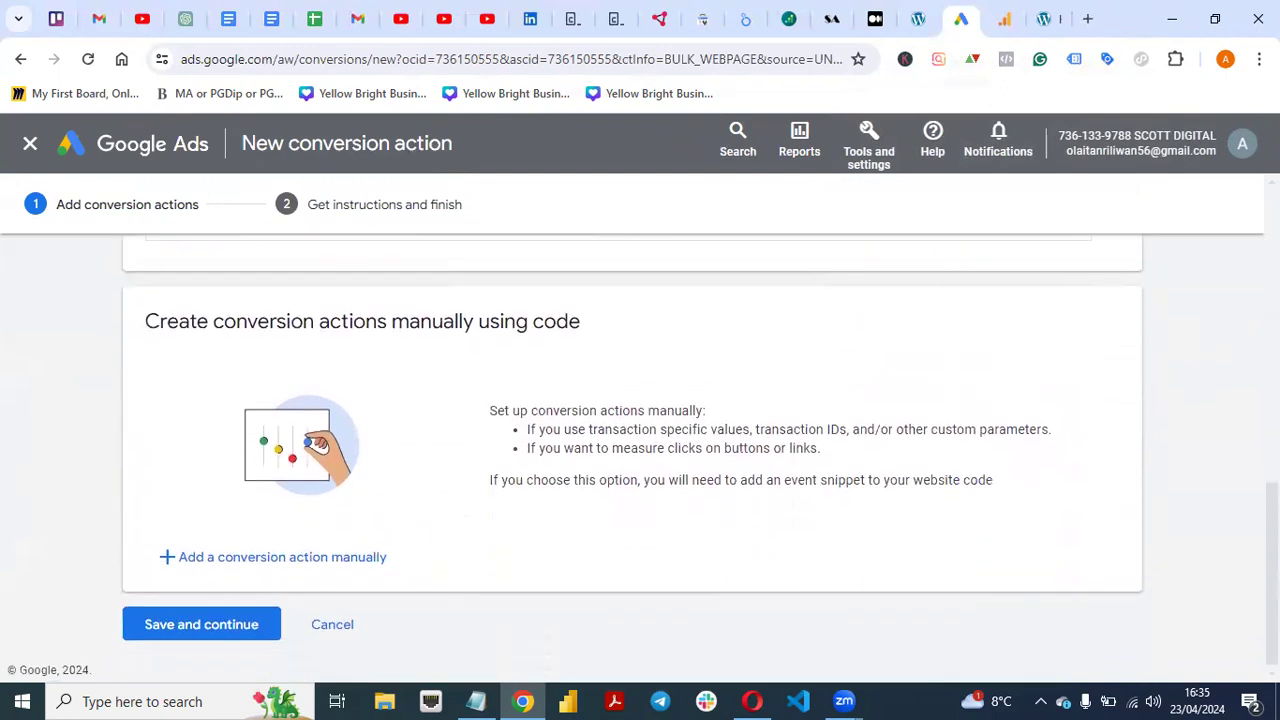
scroll(285, 557, up, 5)
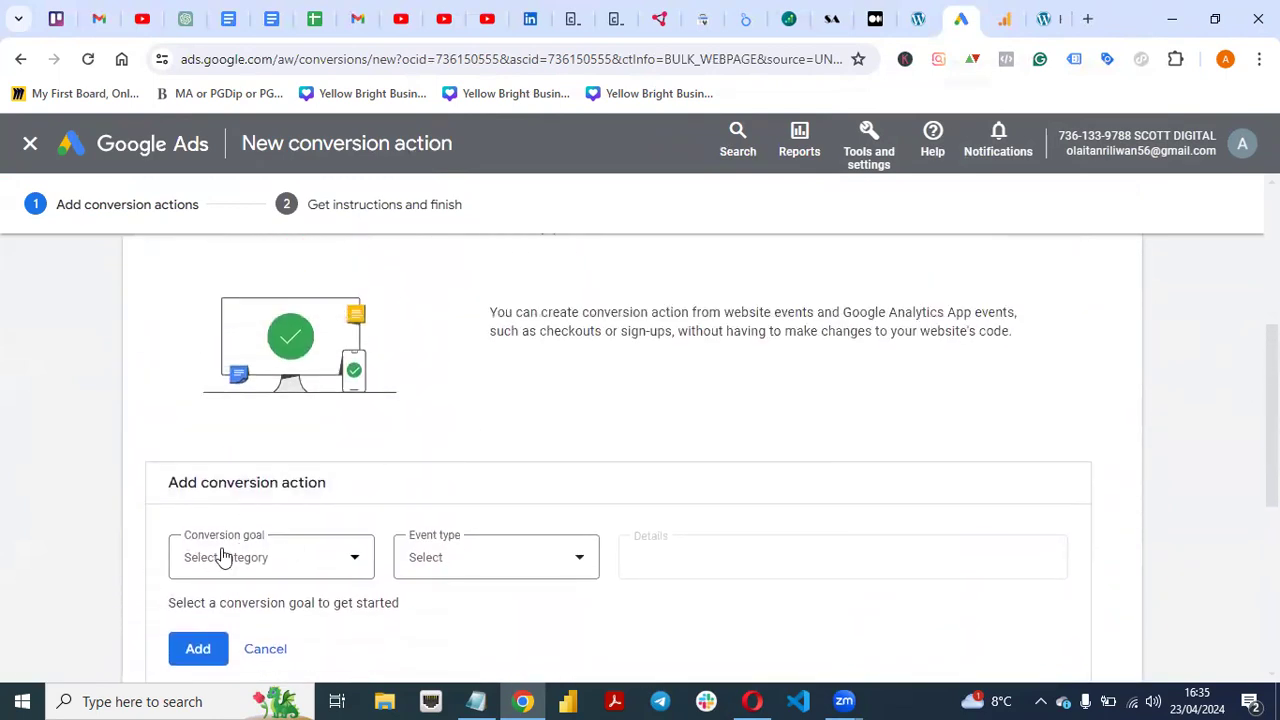
scroll(1014, 450, down, 5)
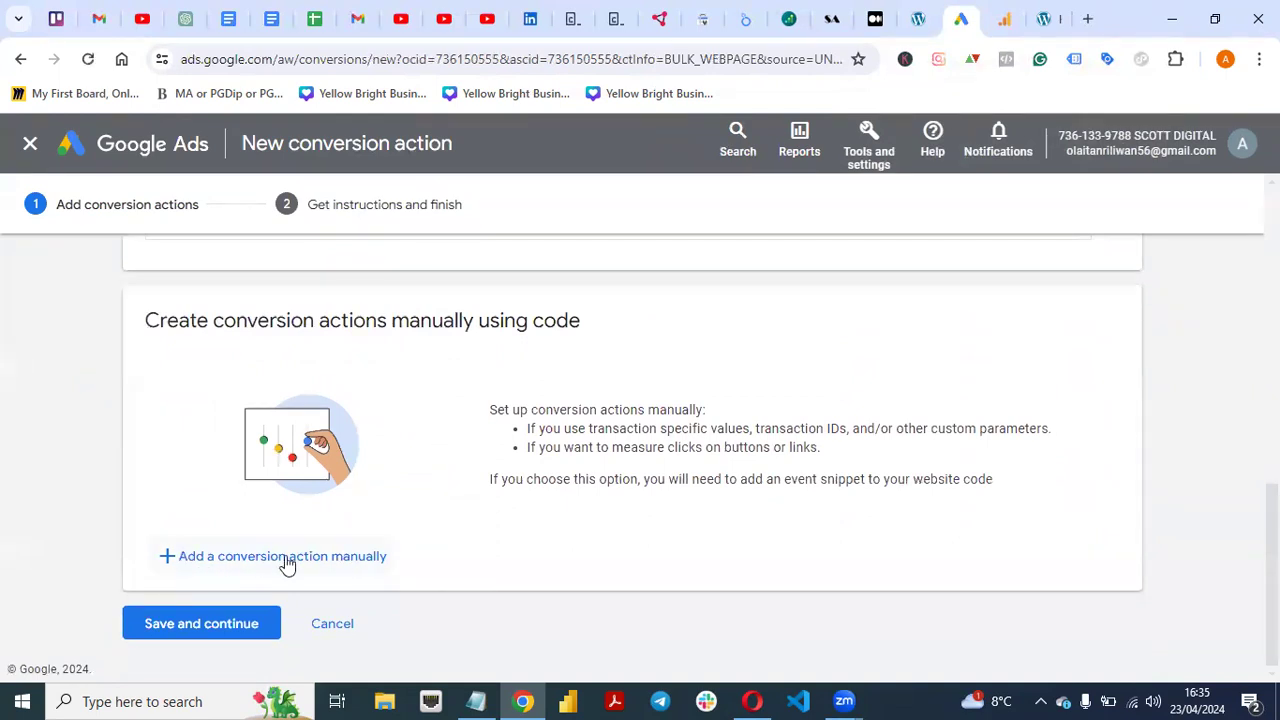
click(310, 560)
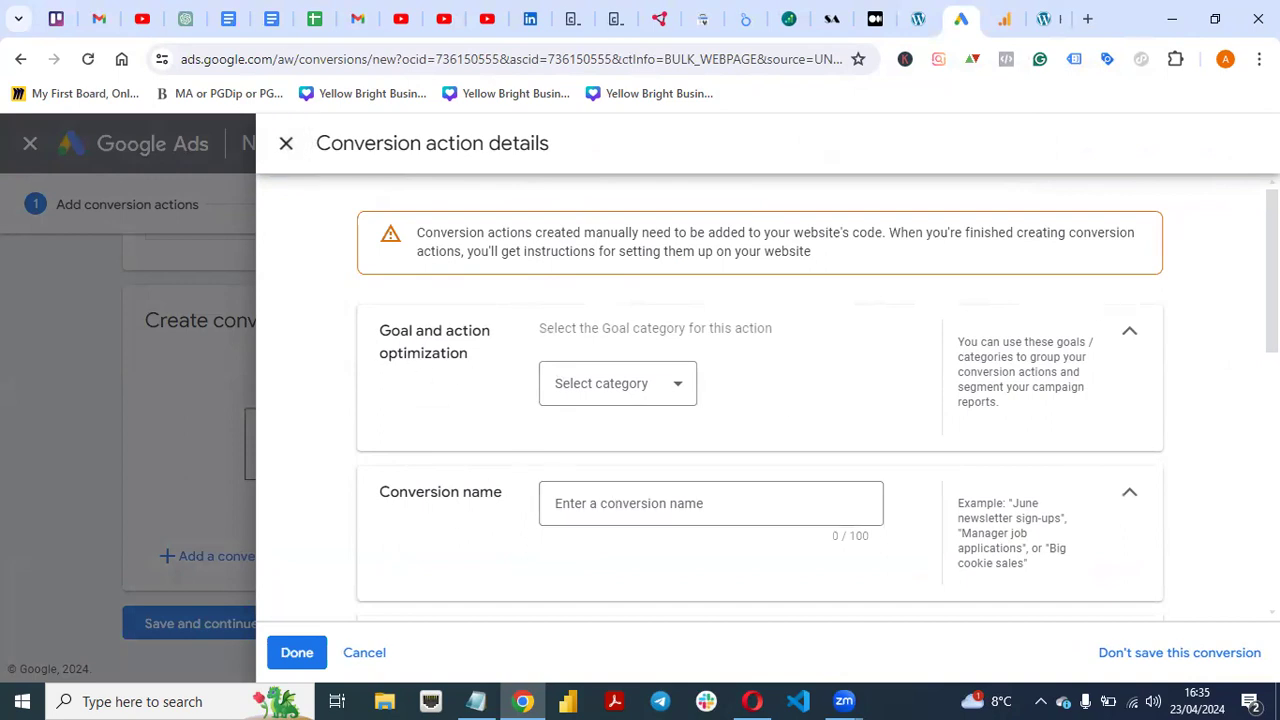
Step: Look through the conversion action details and set the goal category to Purchase
scroll(760, 400, down, 7)
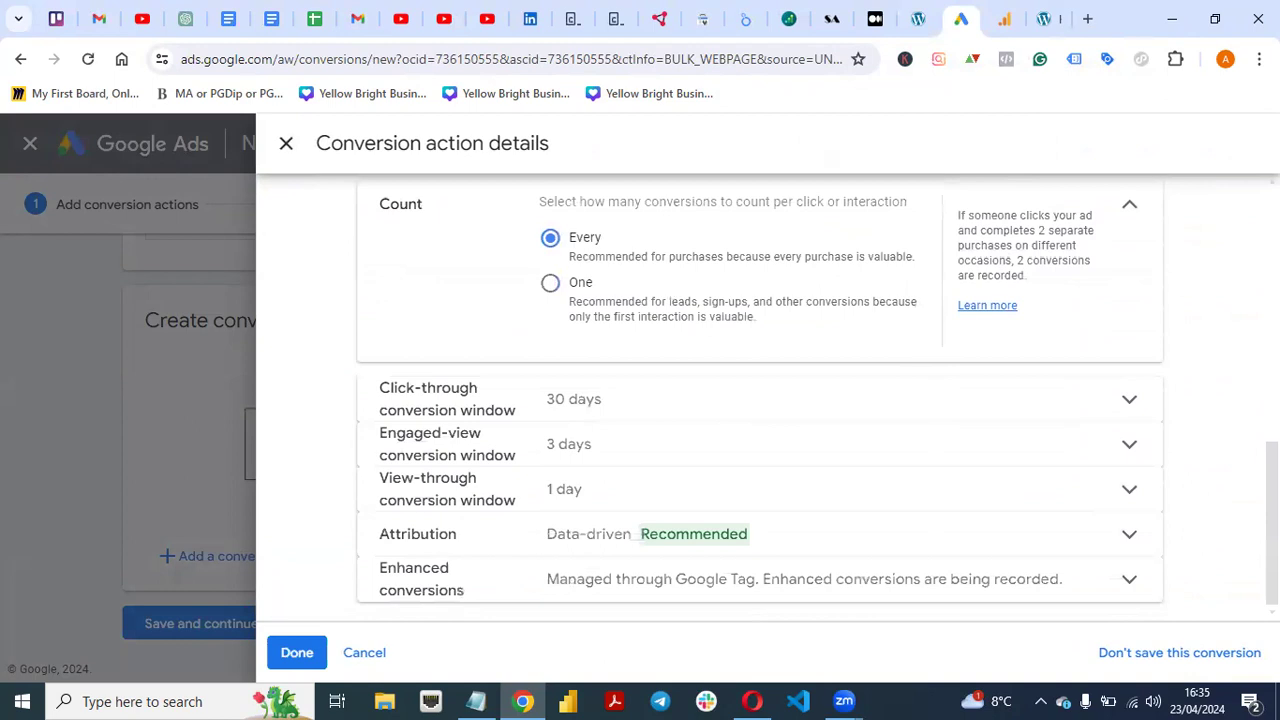
scroll(760, 400, up, 8)
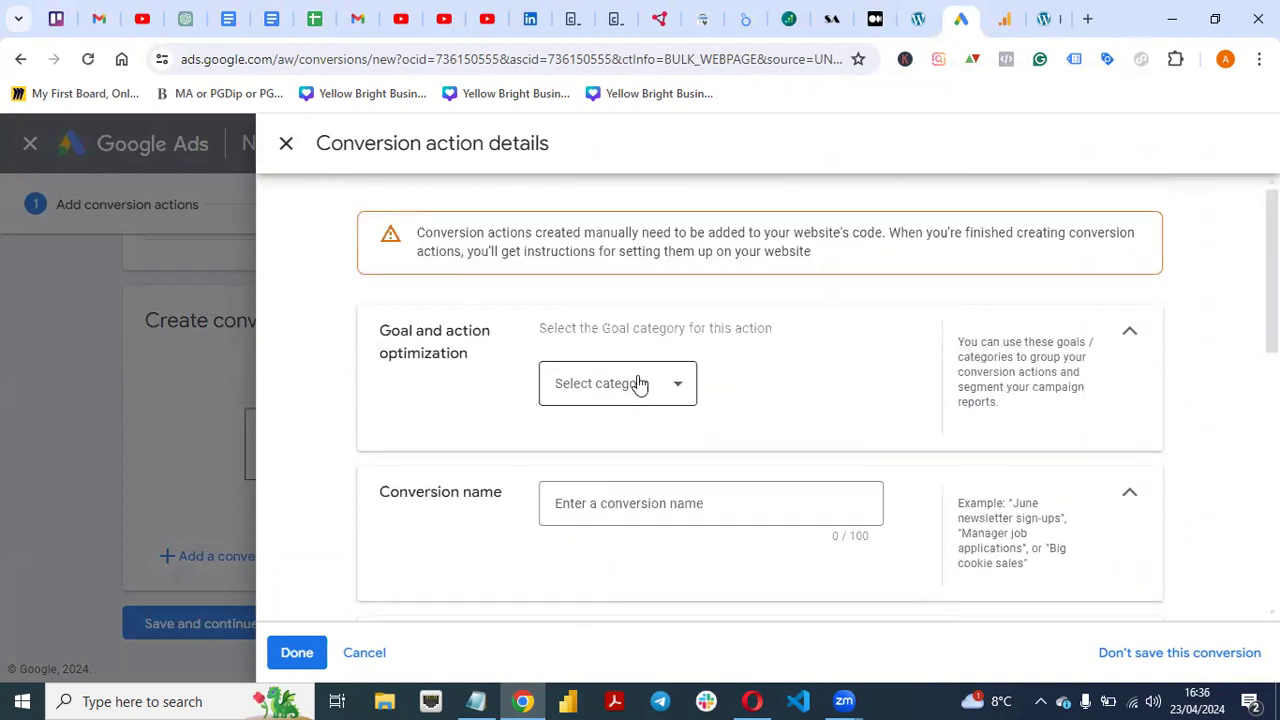
click(665, 396)
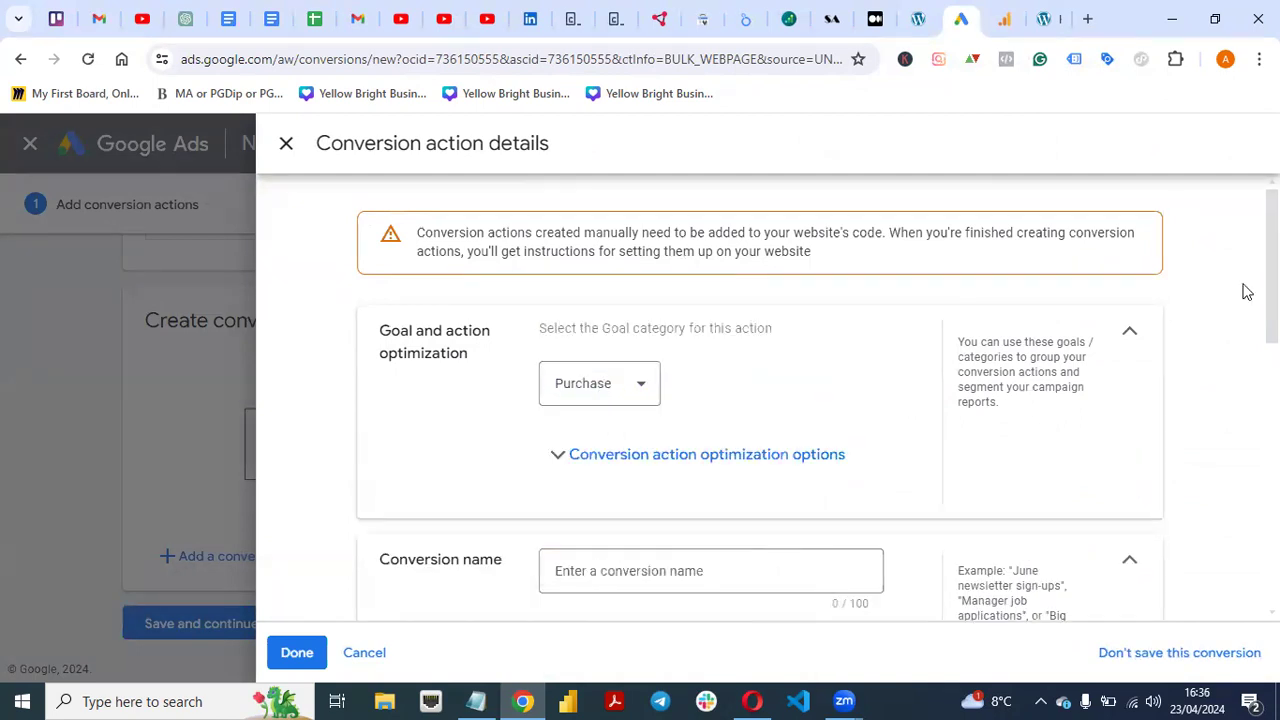
Step: Name the conversion action "Dummy Purchase" and proceed to its value settings
scroll(798, 422, down, 3)
click(736, 356)
text(Dum)
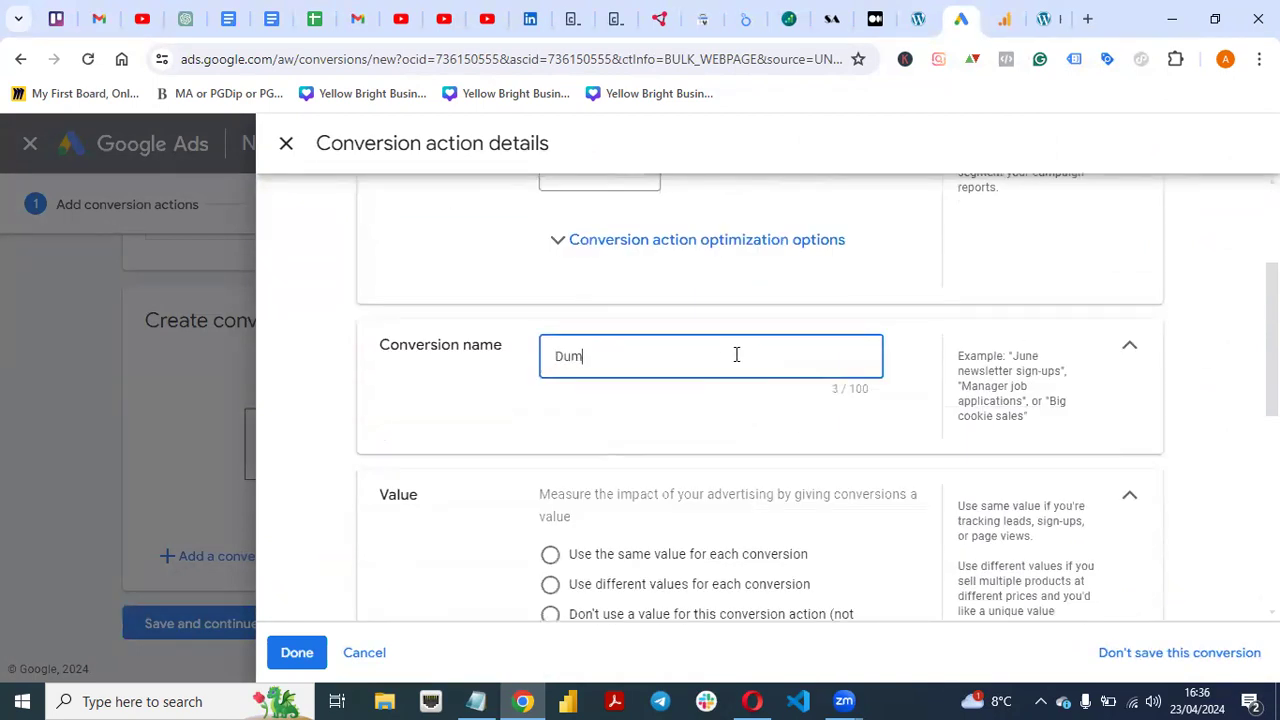
text(my Purchase)
scroll(980, 400, down, 2)
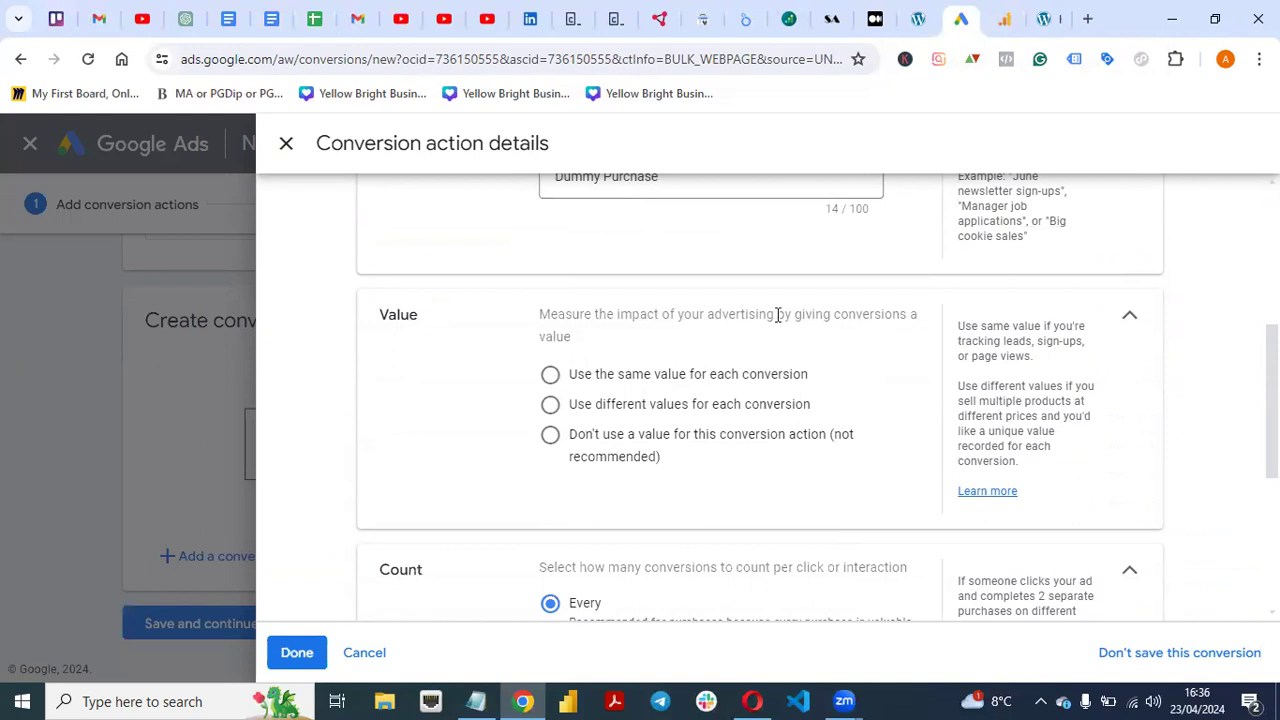
Step: Use the same value for each conversion and set it to 20 US dollars
click(549, 377)
click(787, 487)
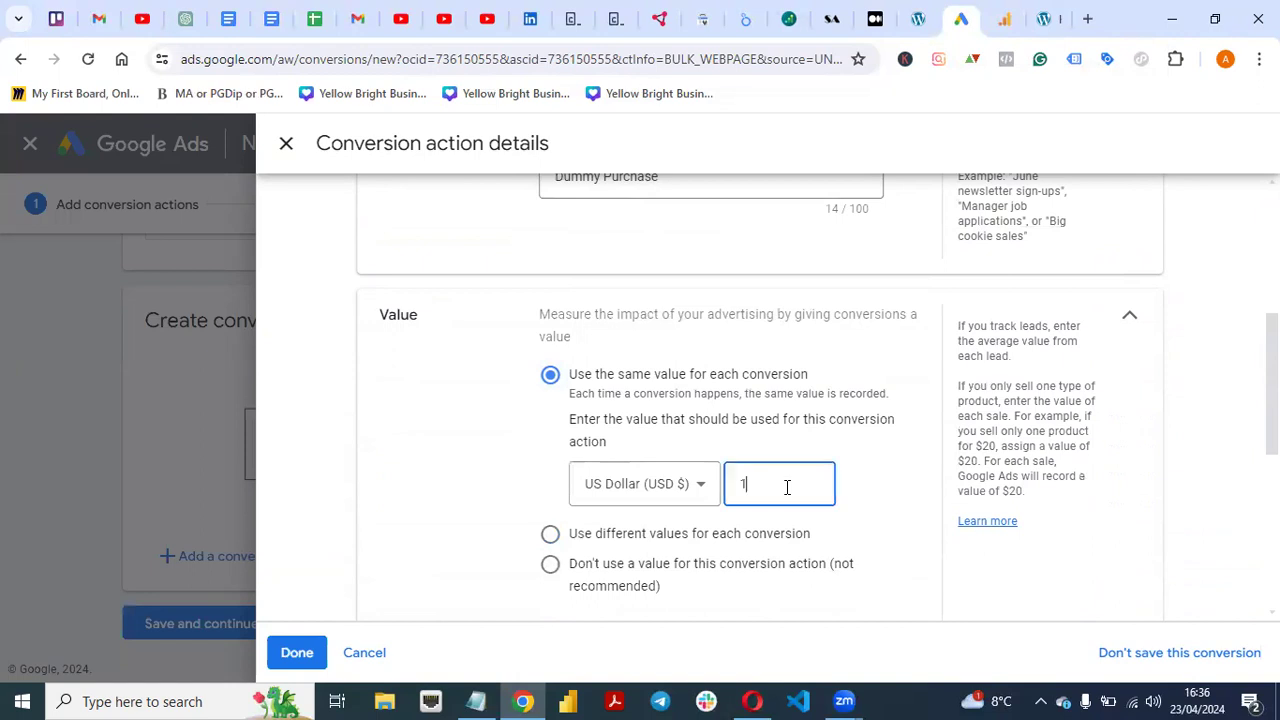
key(BackSpace)
text(20)
scroll(837, 437, down, 2)
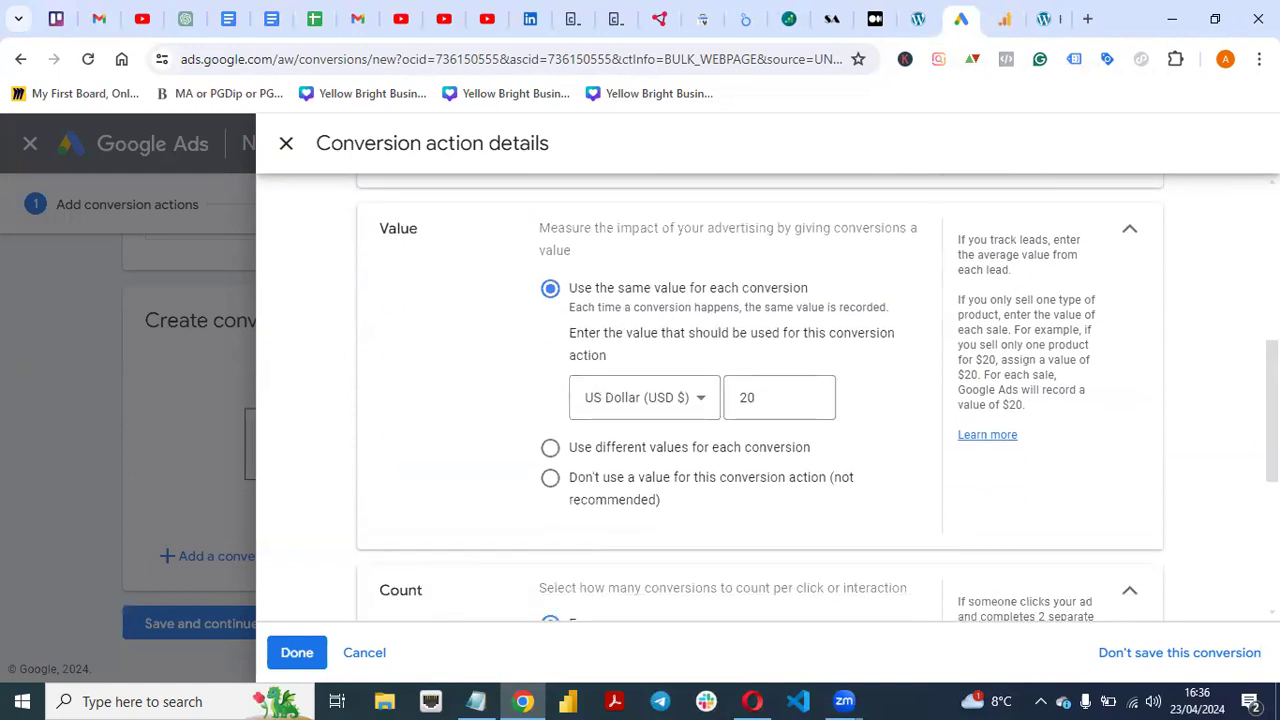
scroll(519, 433, down, 4)
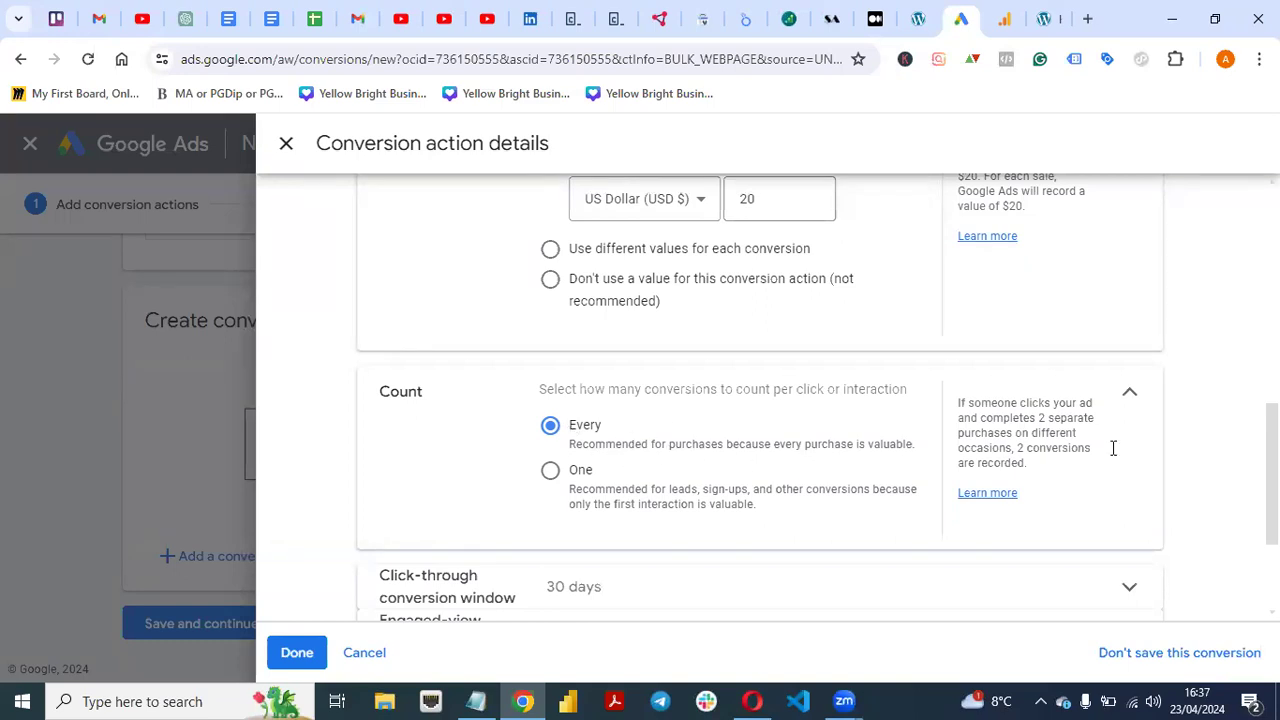
Step: Expand the click-through conversion window setting and choose 30 days
scroll(760, 400, down, 2)
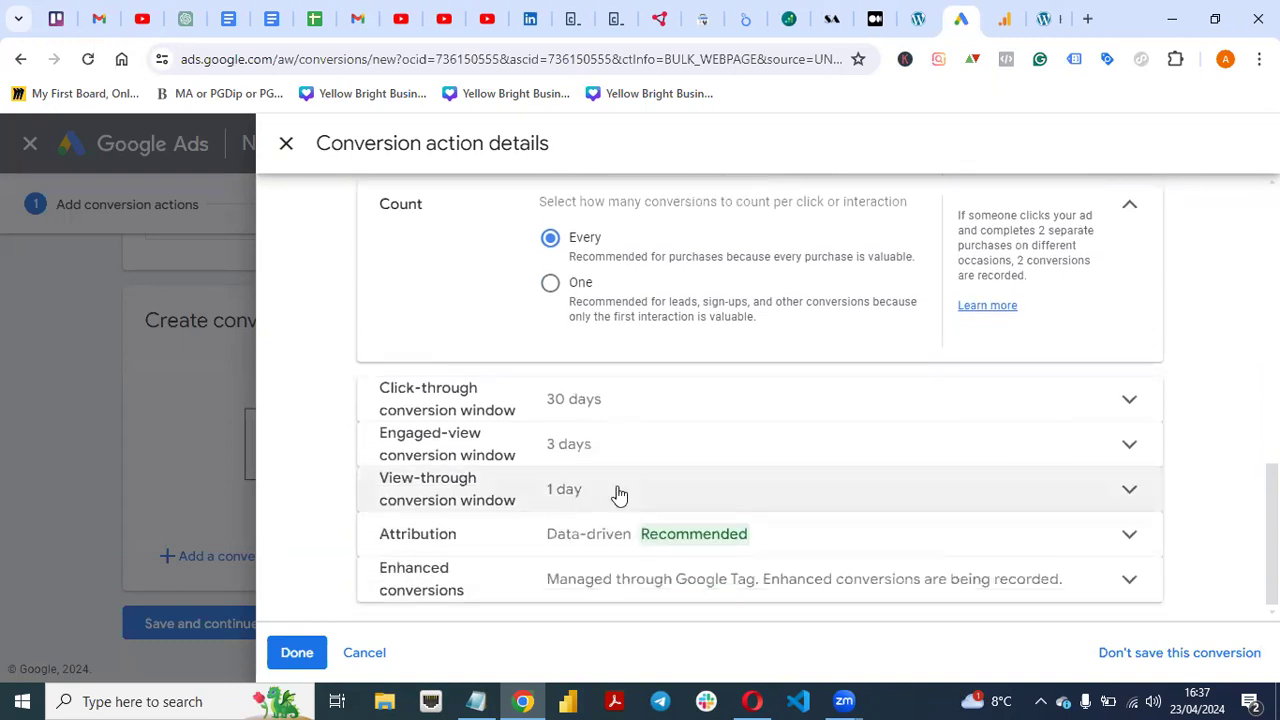
click(1070, 412)
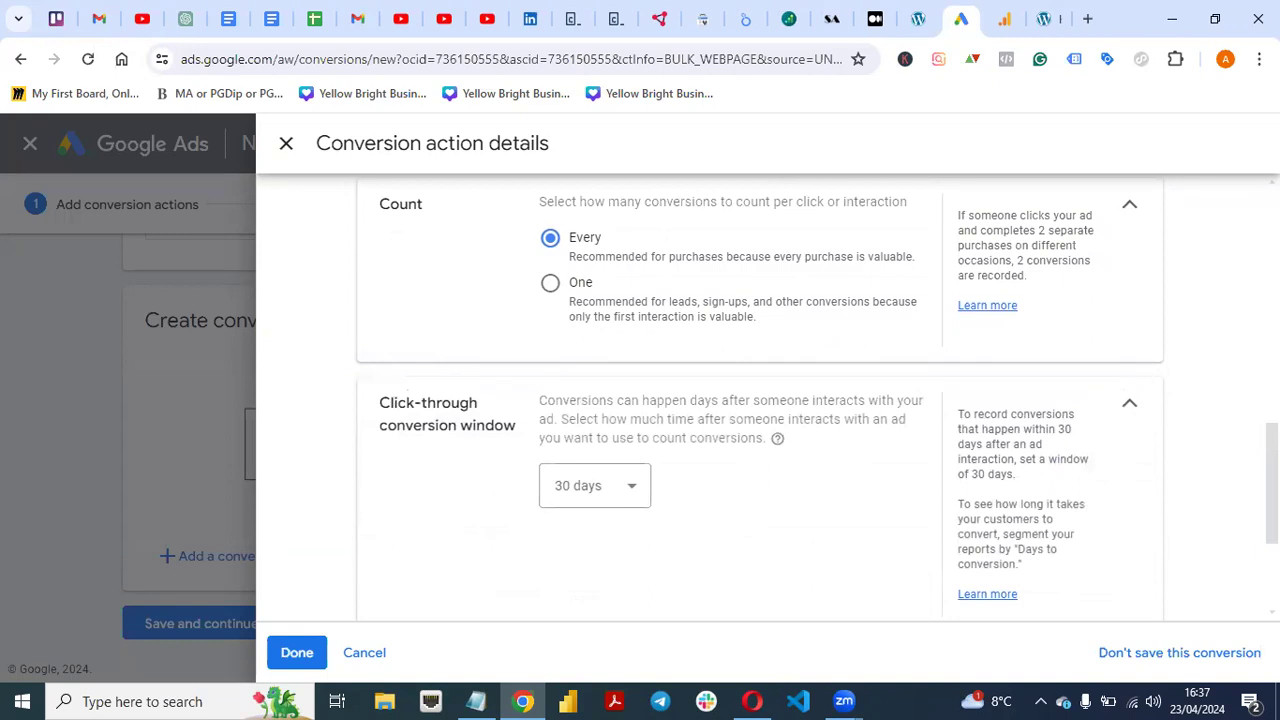
scroll(760, 400, down, 1)
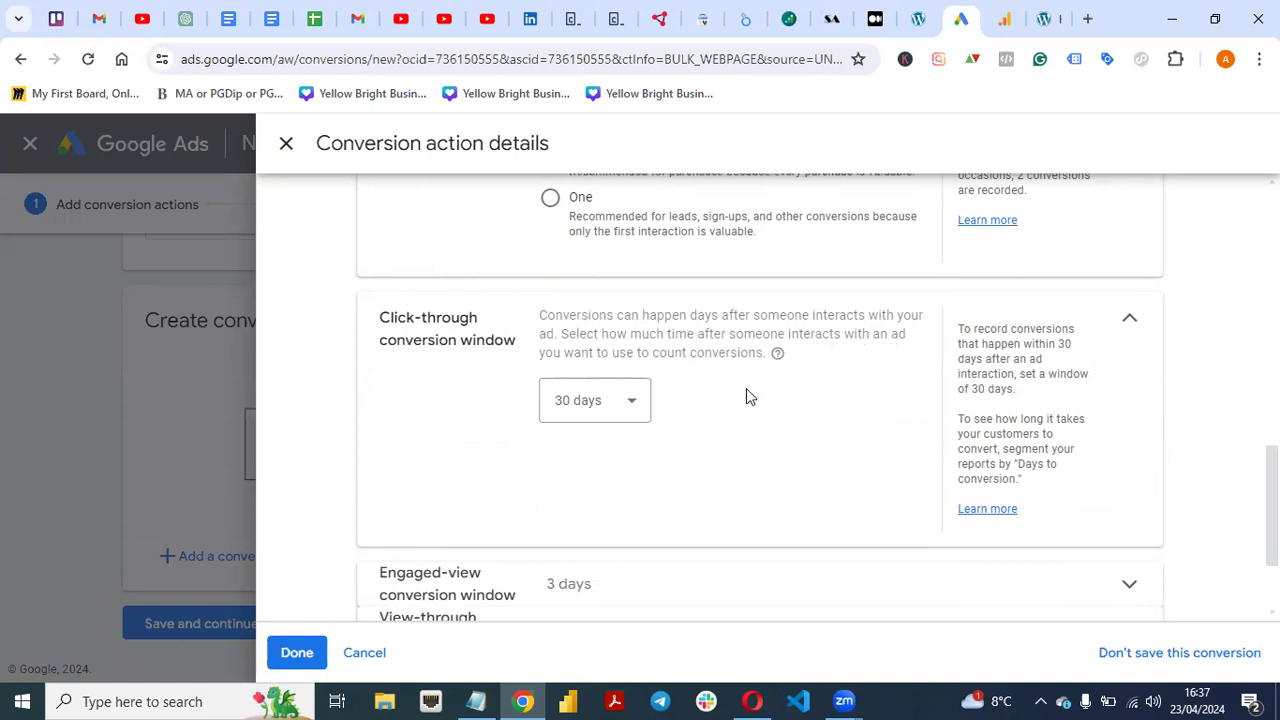
click(632, 400)
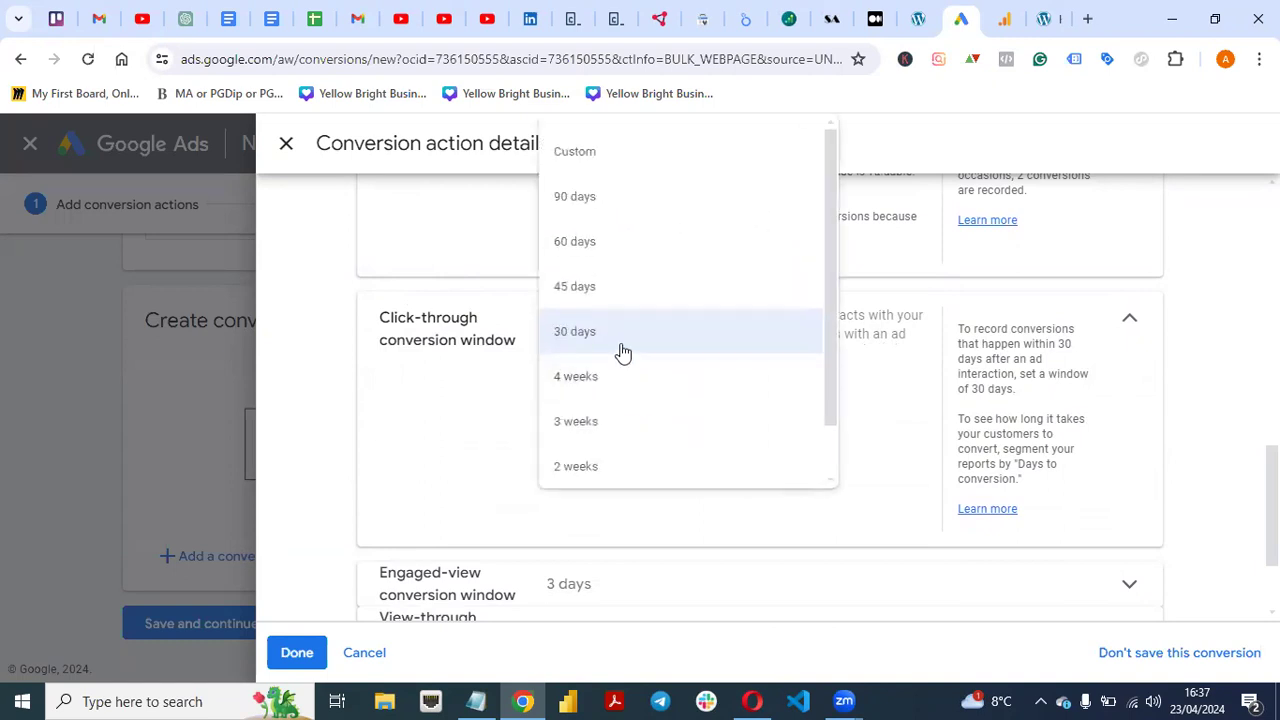
click(621, 350)
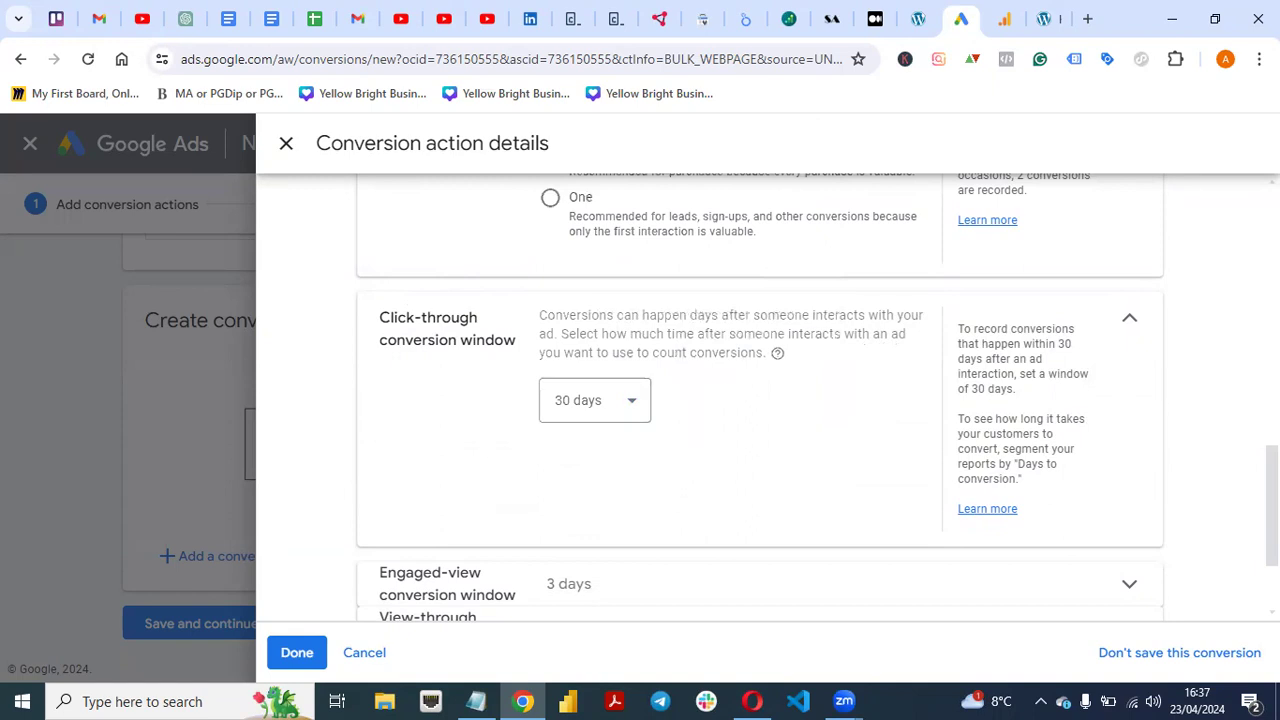
scroll(760, 400, down, 2)
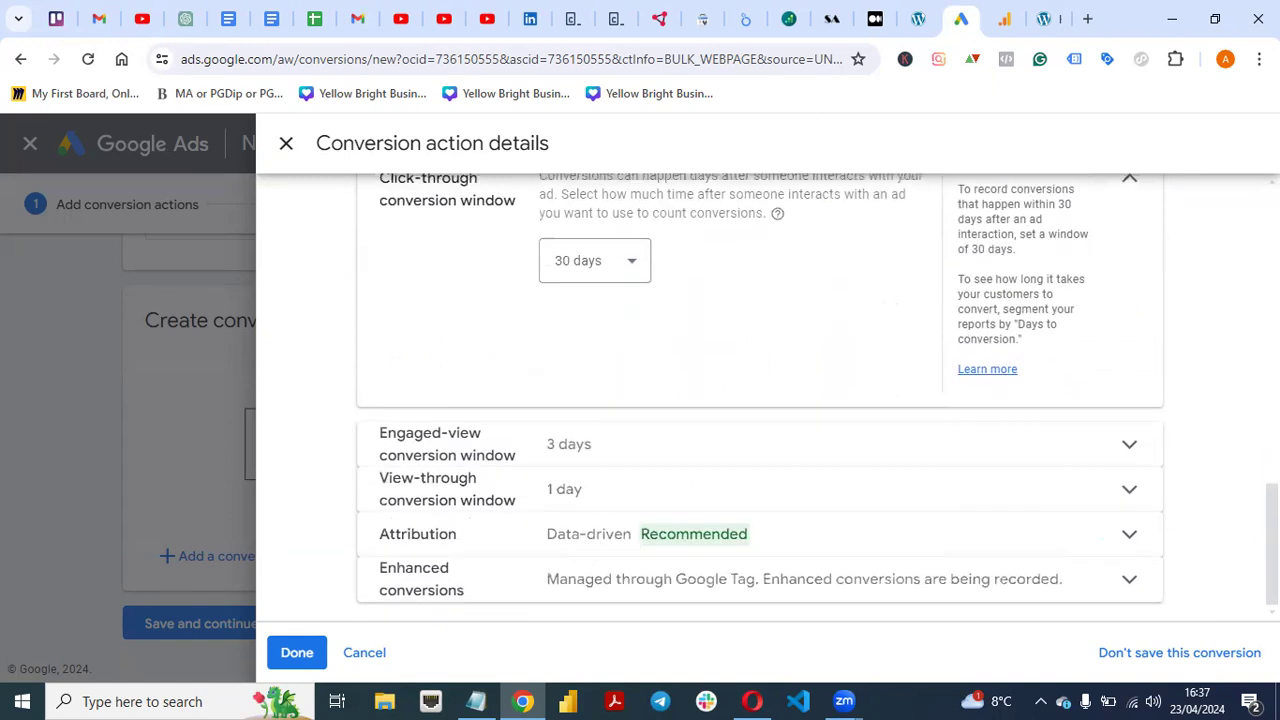
Step: Check the engaged-view conversion window options and choose 1 day for the view-through conversion window
click(553, 444)
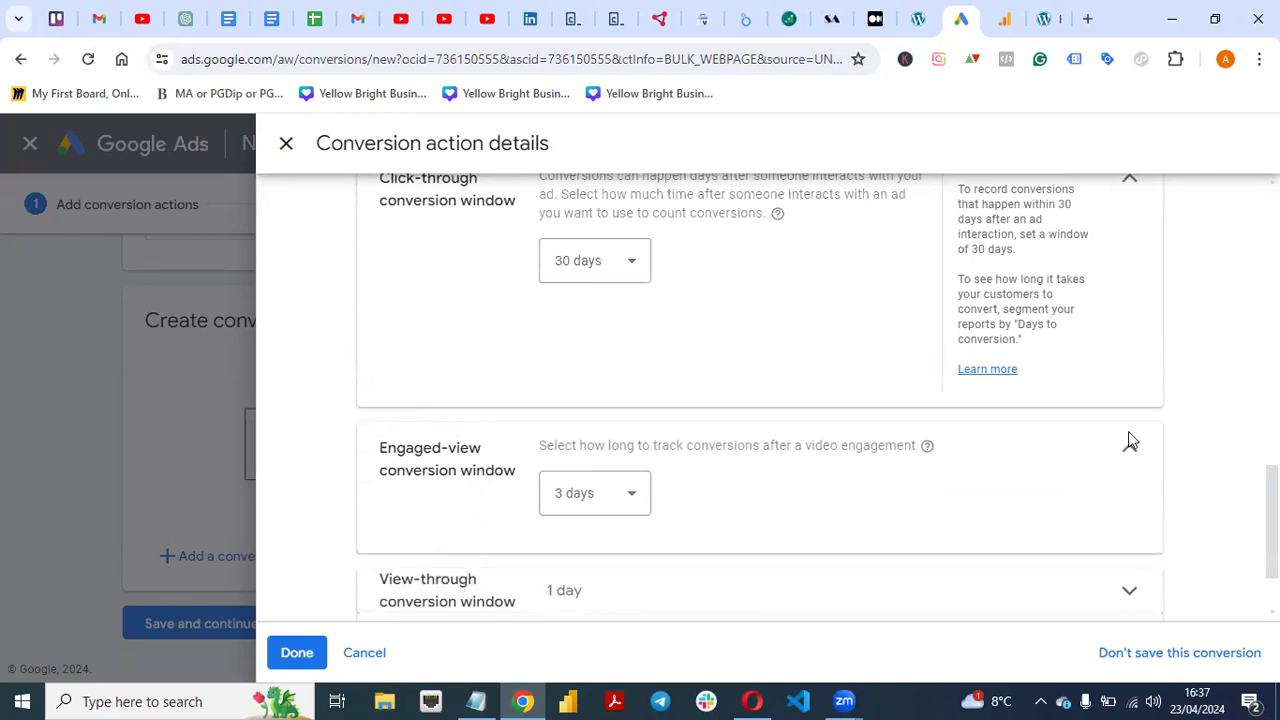
scroll(1083, 437, down, 1)
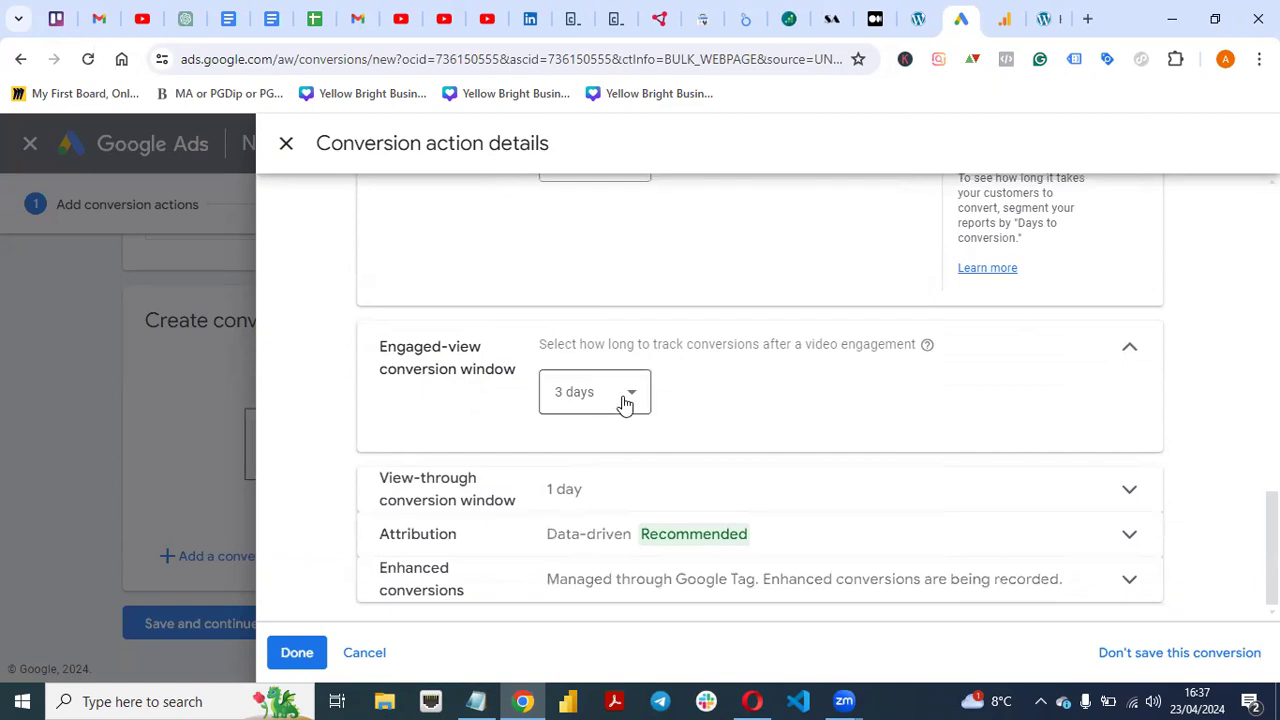
click(1129, 350)
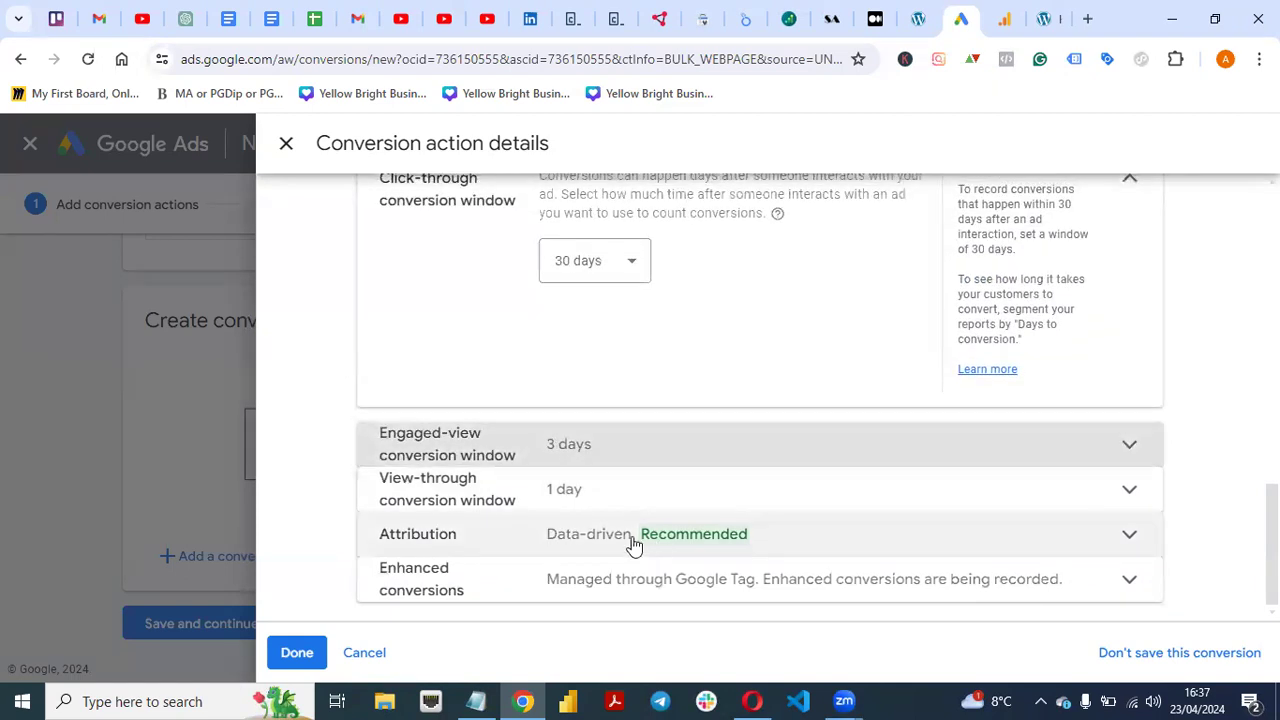
click(629, 490)
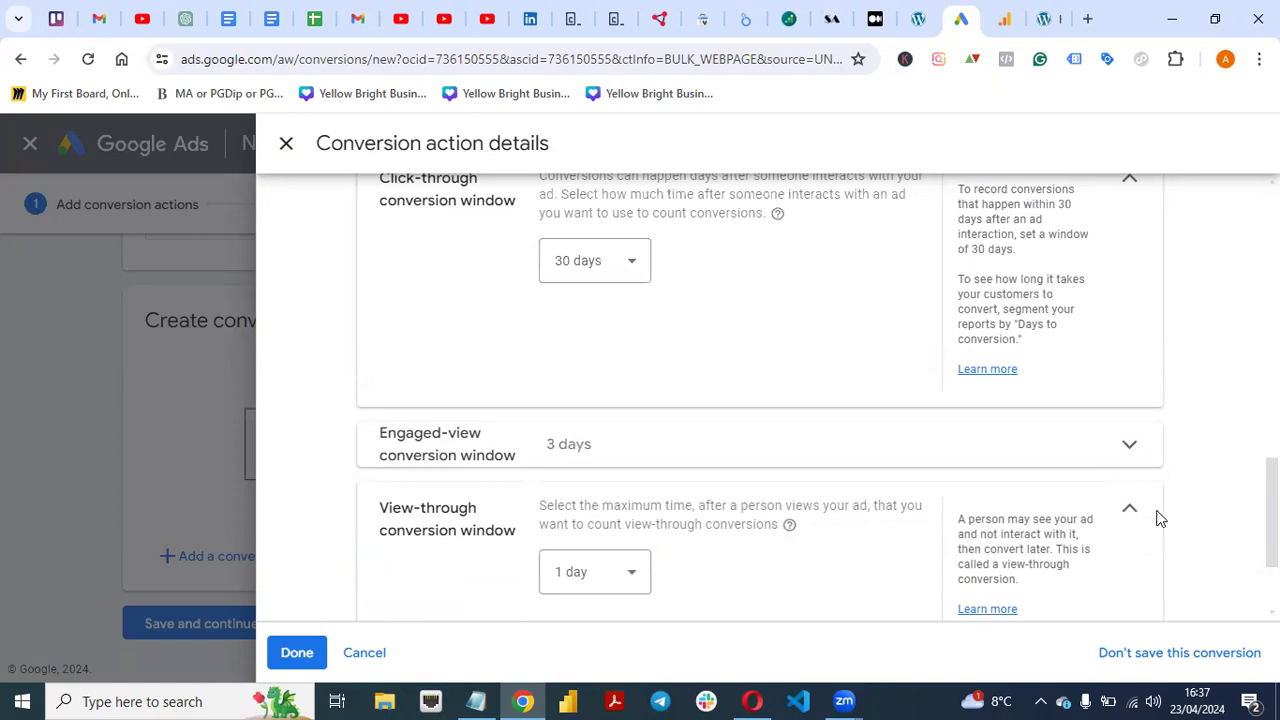
scroll(1160, 517, down, 2)
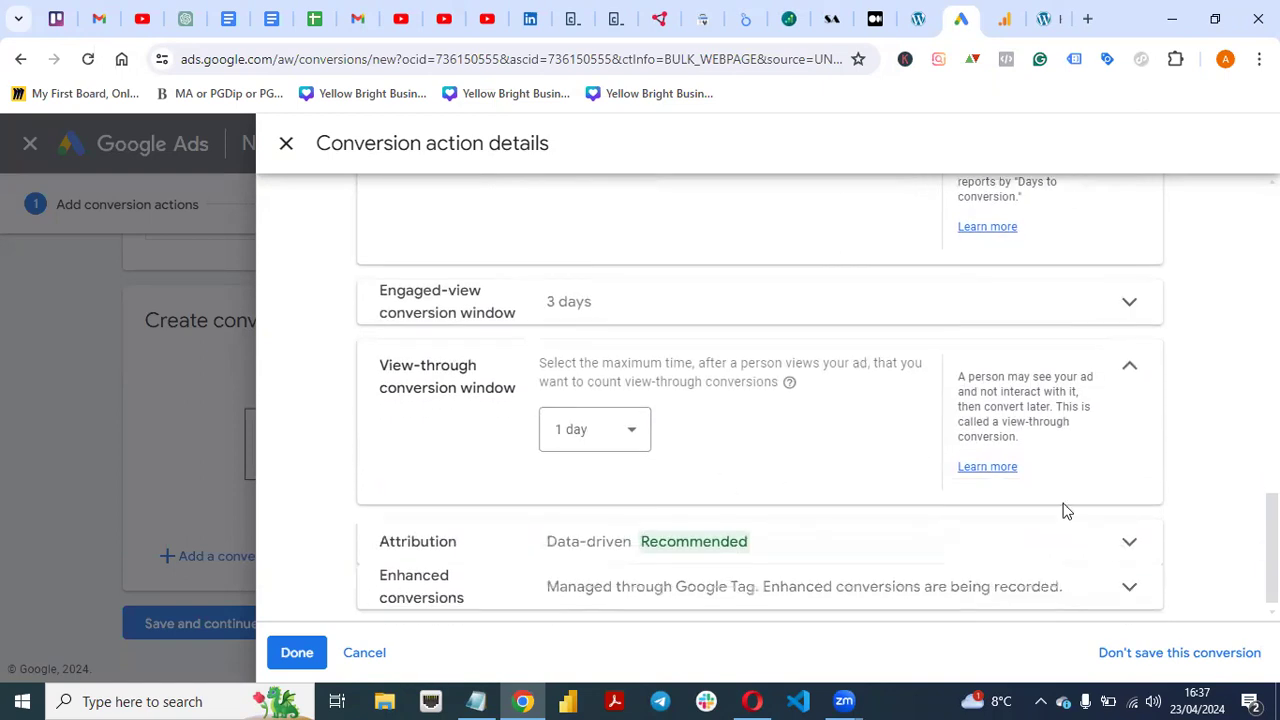
click(614, 434)
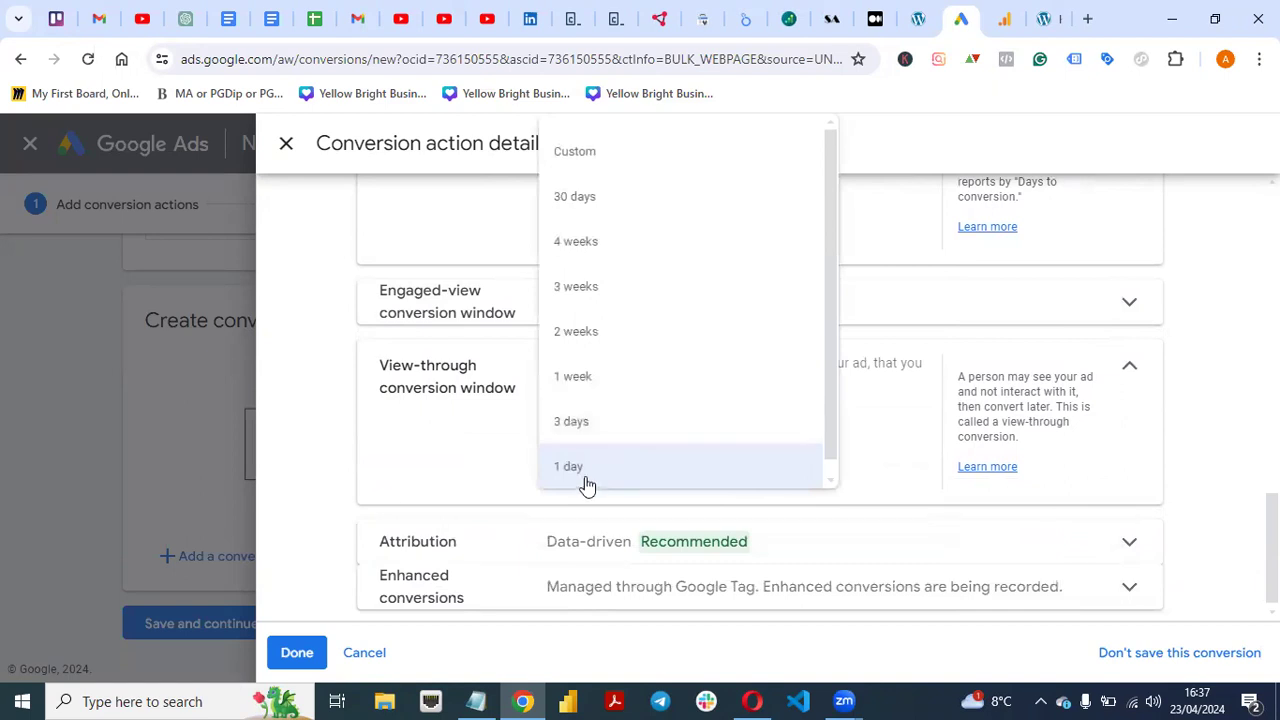
click(588, 478)
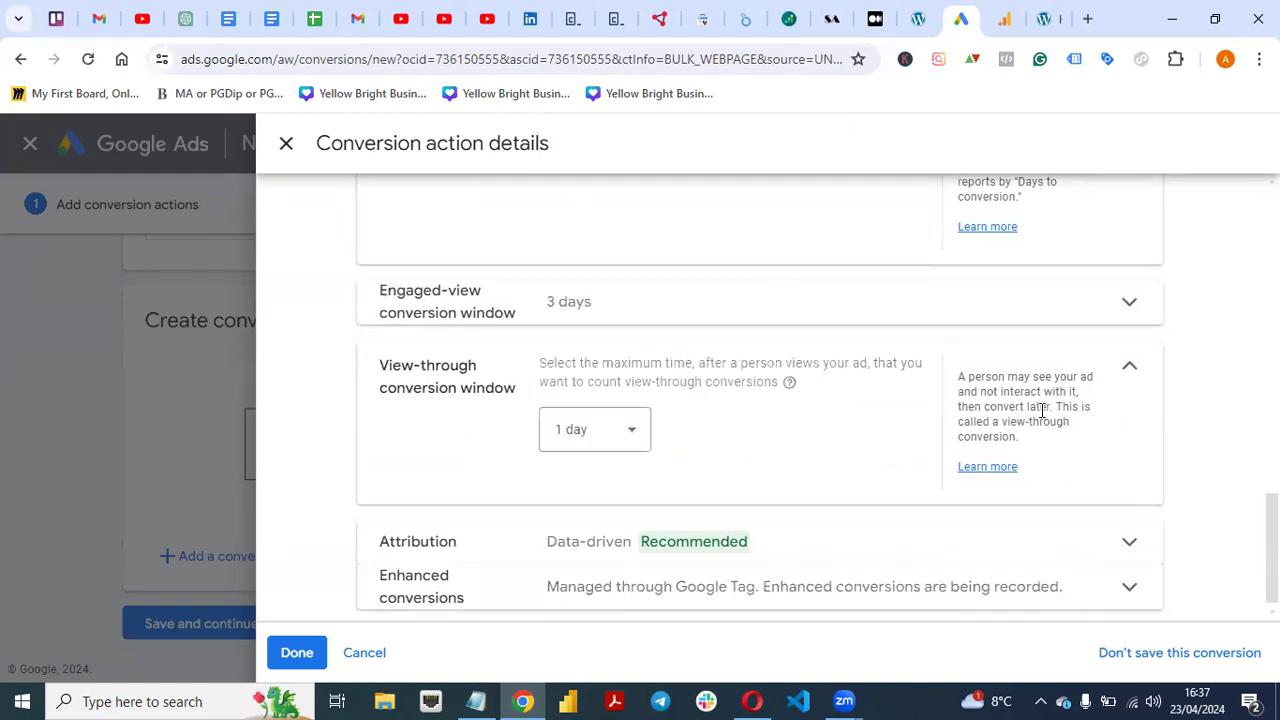
click(1129, 366)
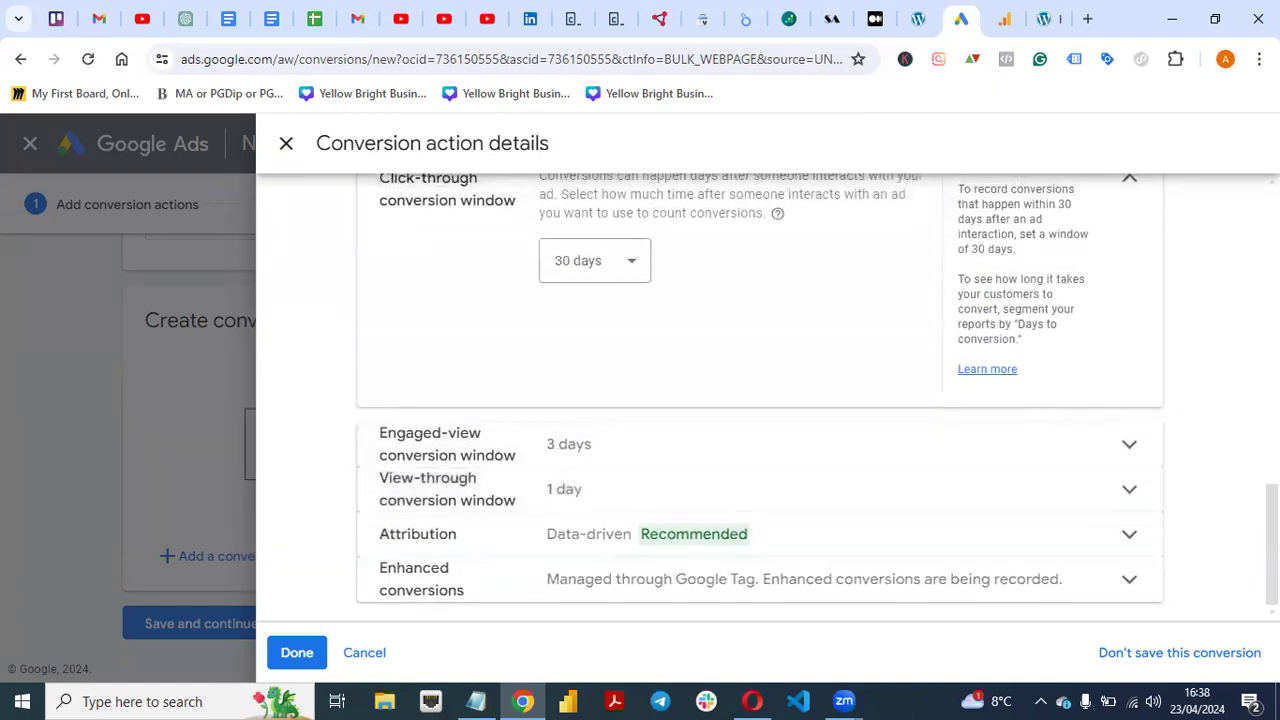
Step: Look through the attribution models and choose Data-driven for the conversion action
click(1127, 544)
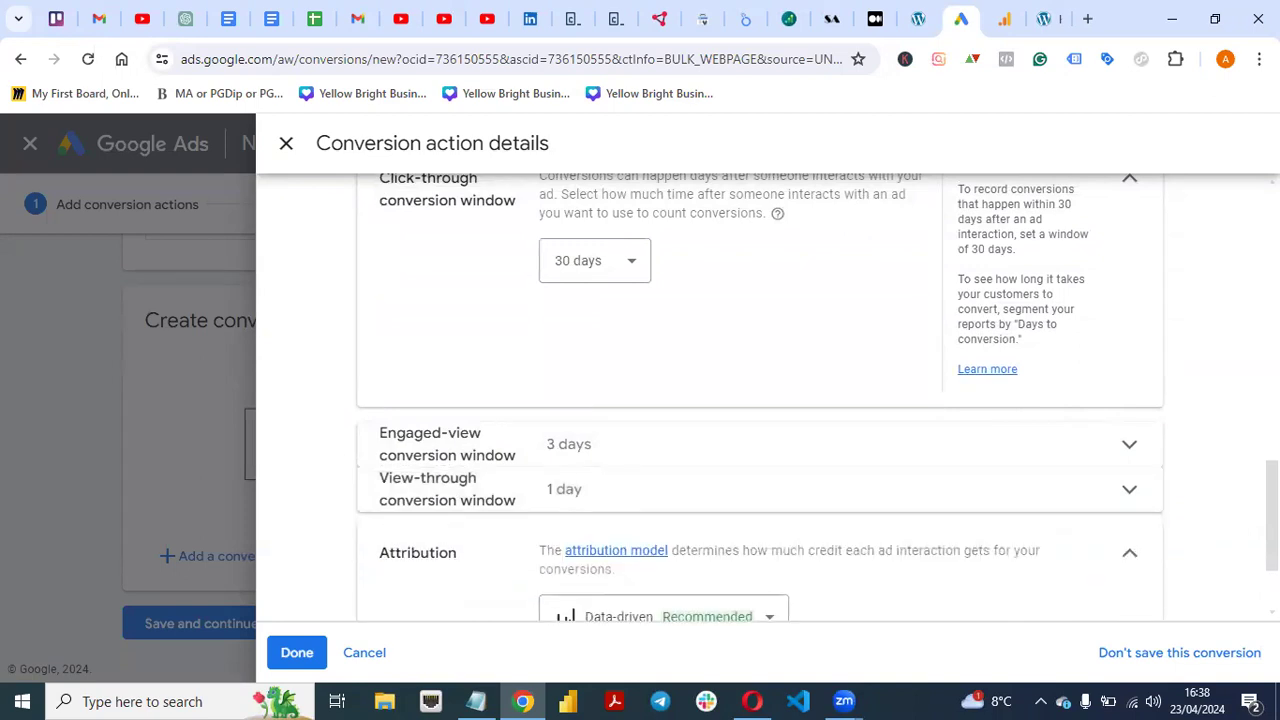
scroll(1034, 514, down, 1)
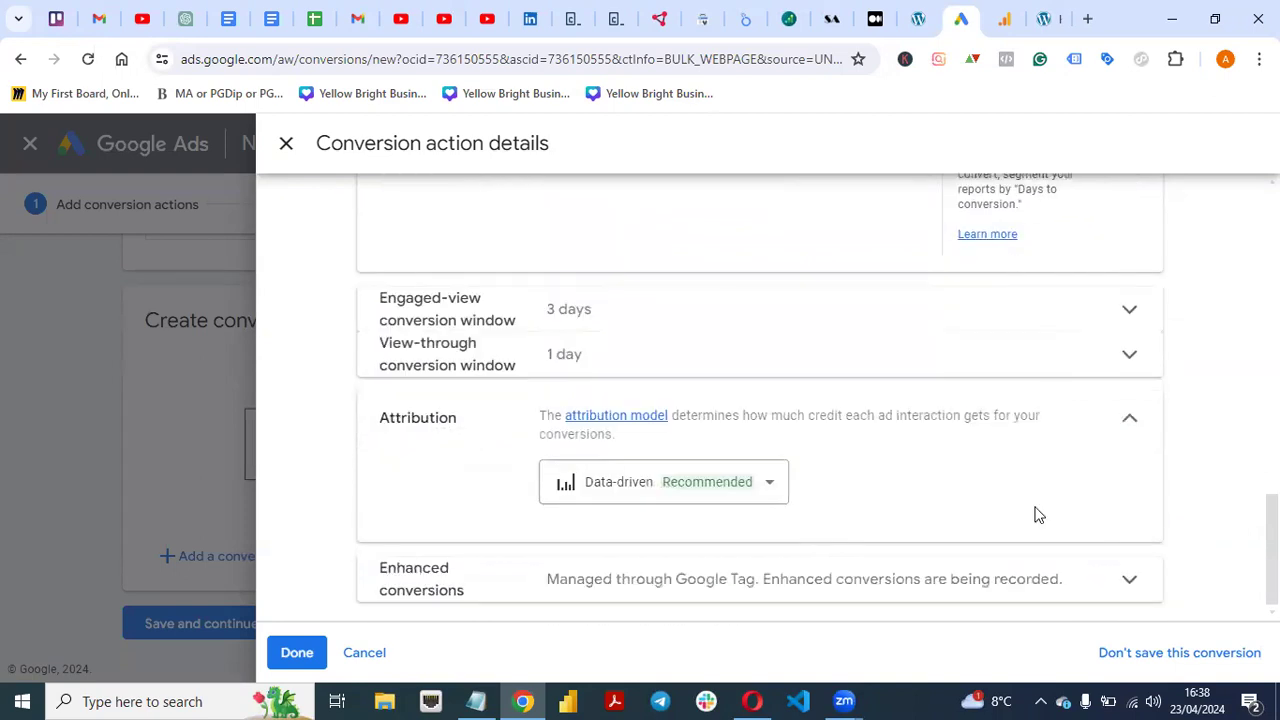
click(750, 486)
click(969, 495)
click(786, 500)
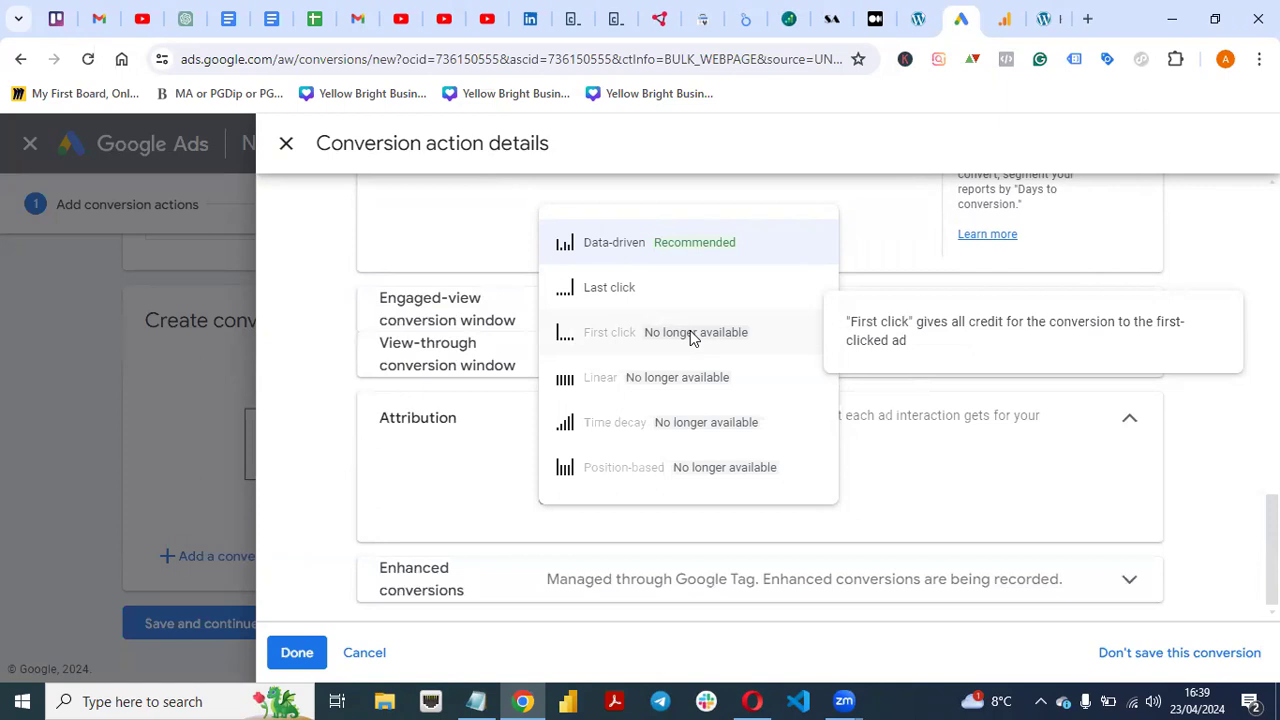
click(662, 263)
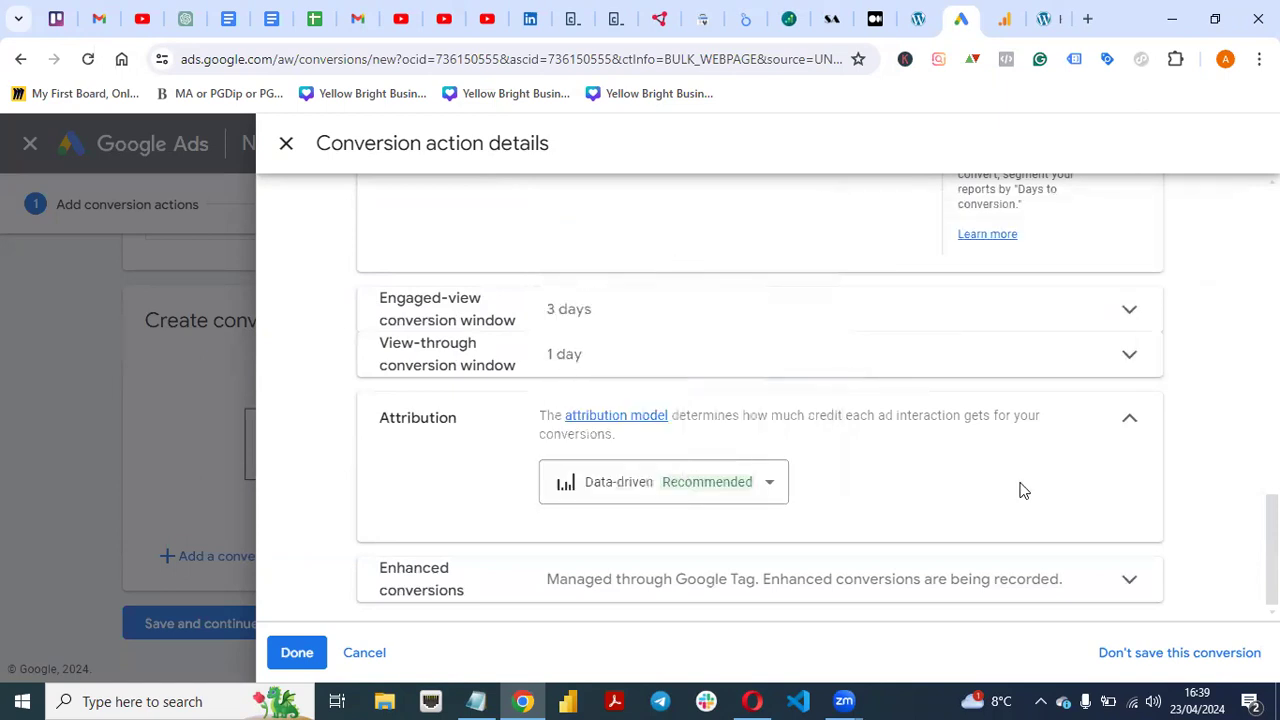
Step: Check the enhanced conversions option, then complete and save the Dummy Purchase action to reach its tag setup instructions
click(1120, 572)
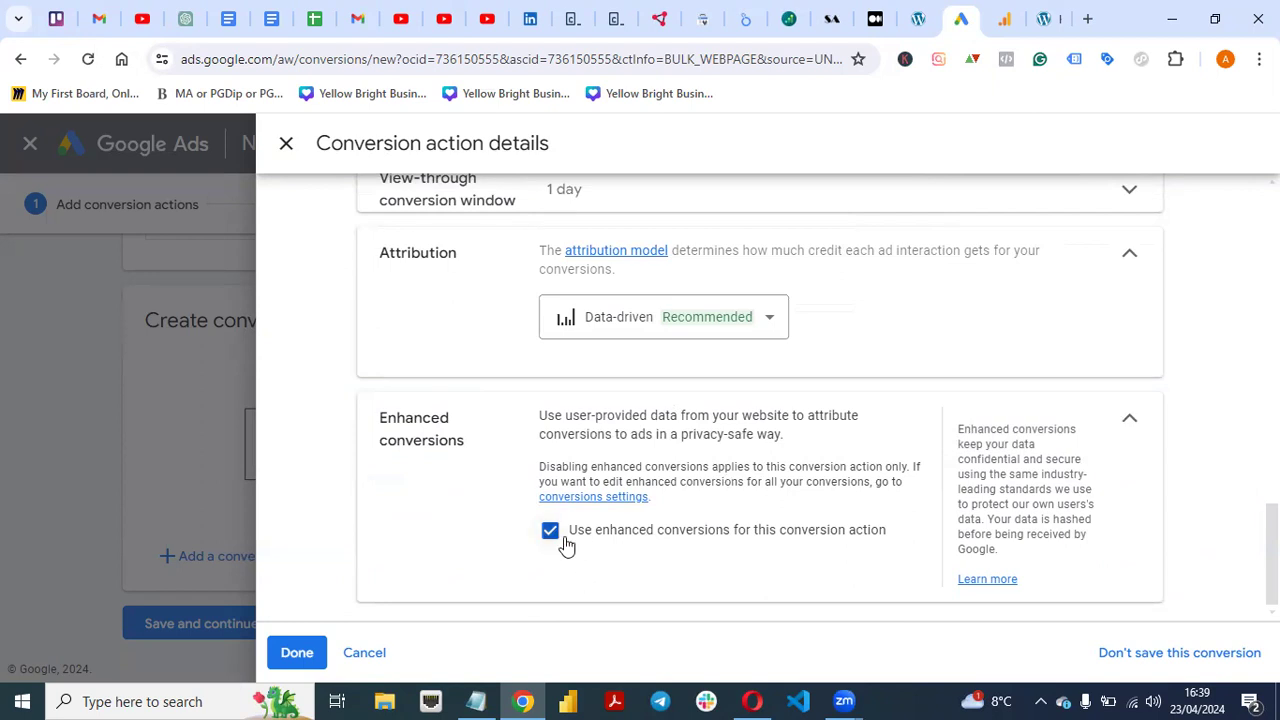
click(296, 652)
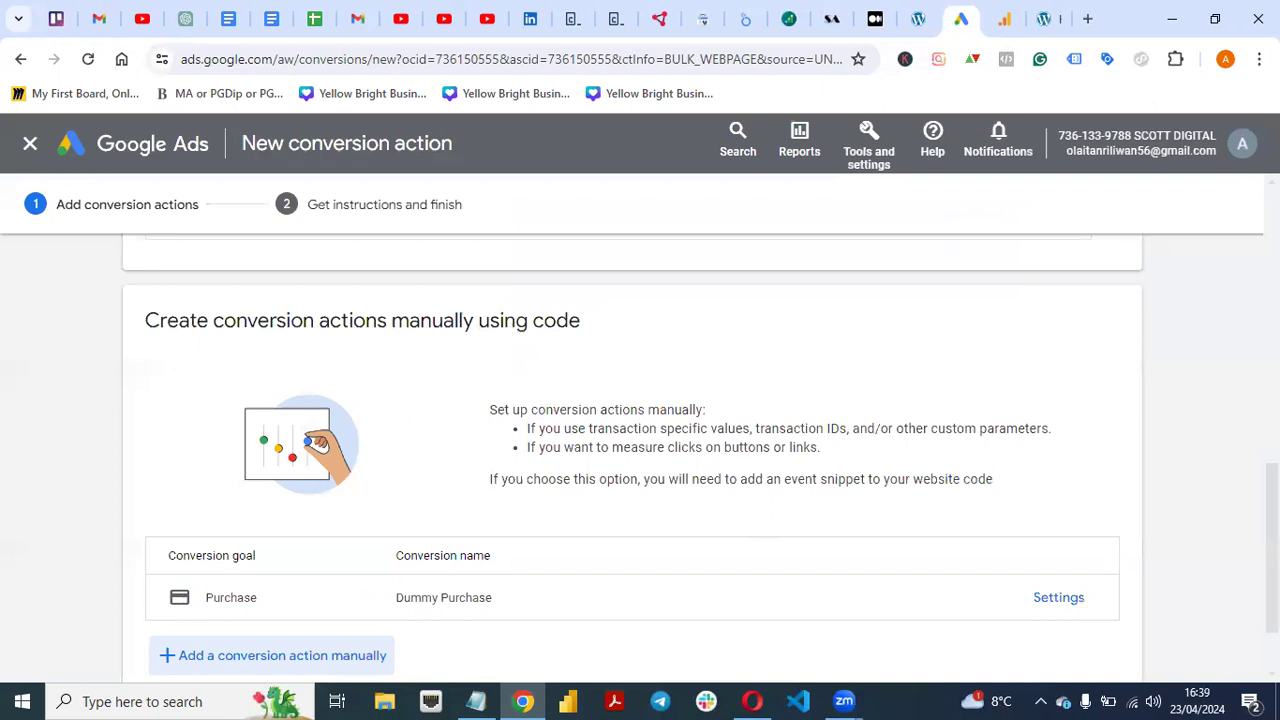
scroll(632, 458, up, 5)
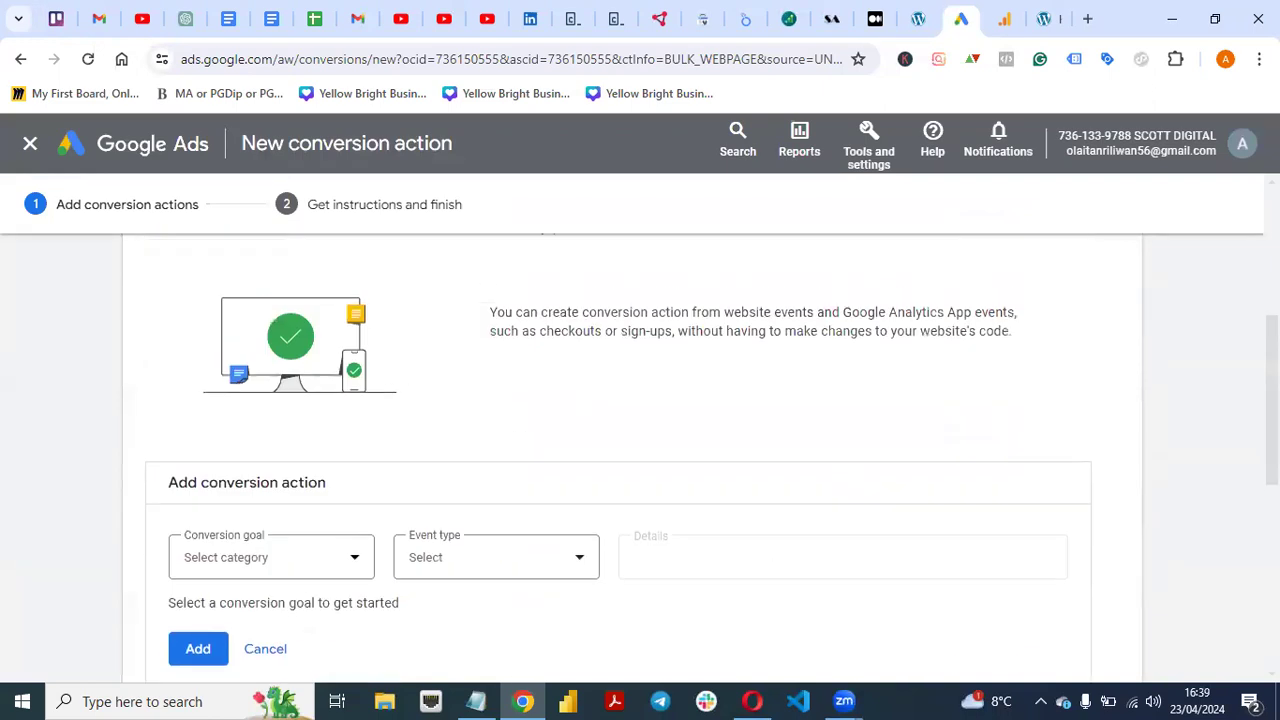
scroll(640, 458, down, 5)
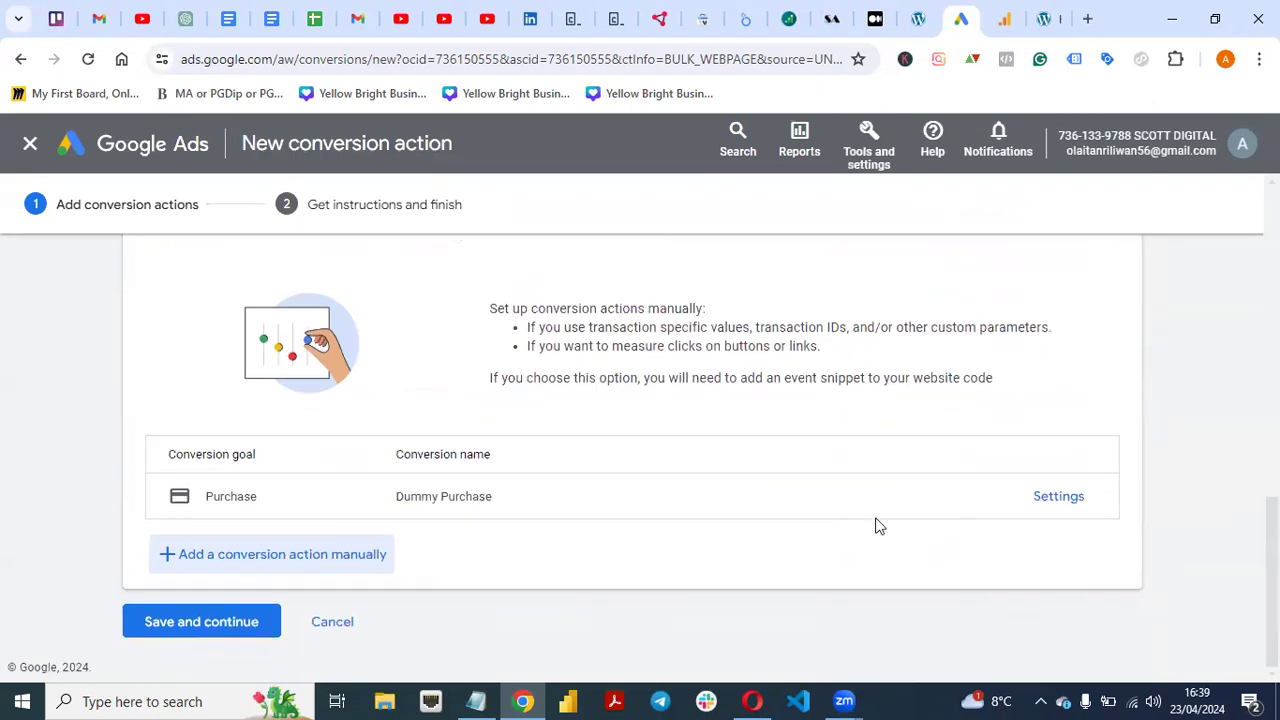
click(195, 631)
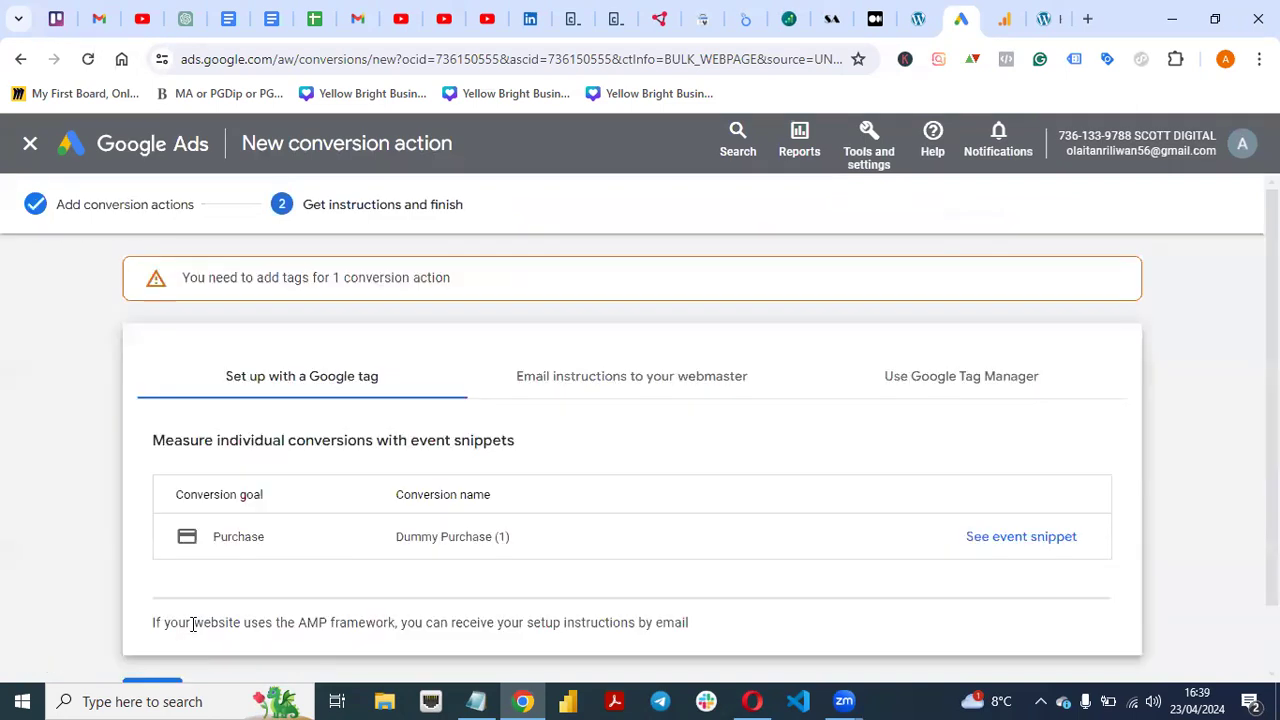
scroll(640, 450, down, 1)
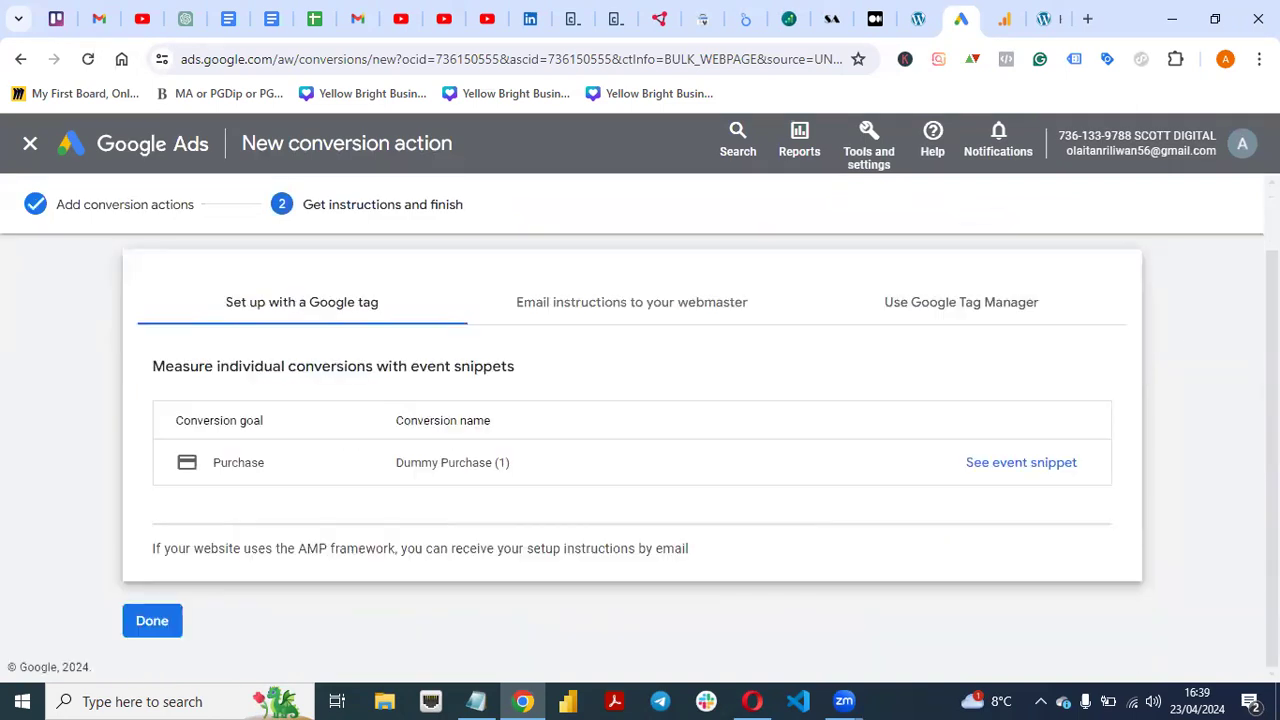
scroll(640, 450, up, 1)
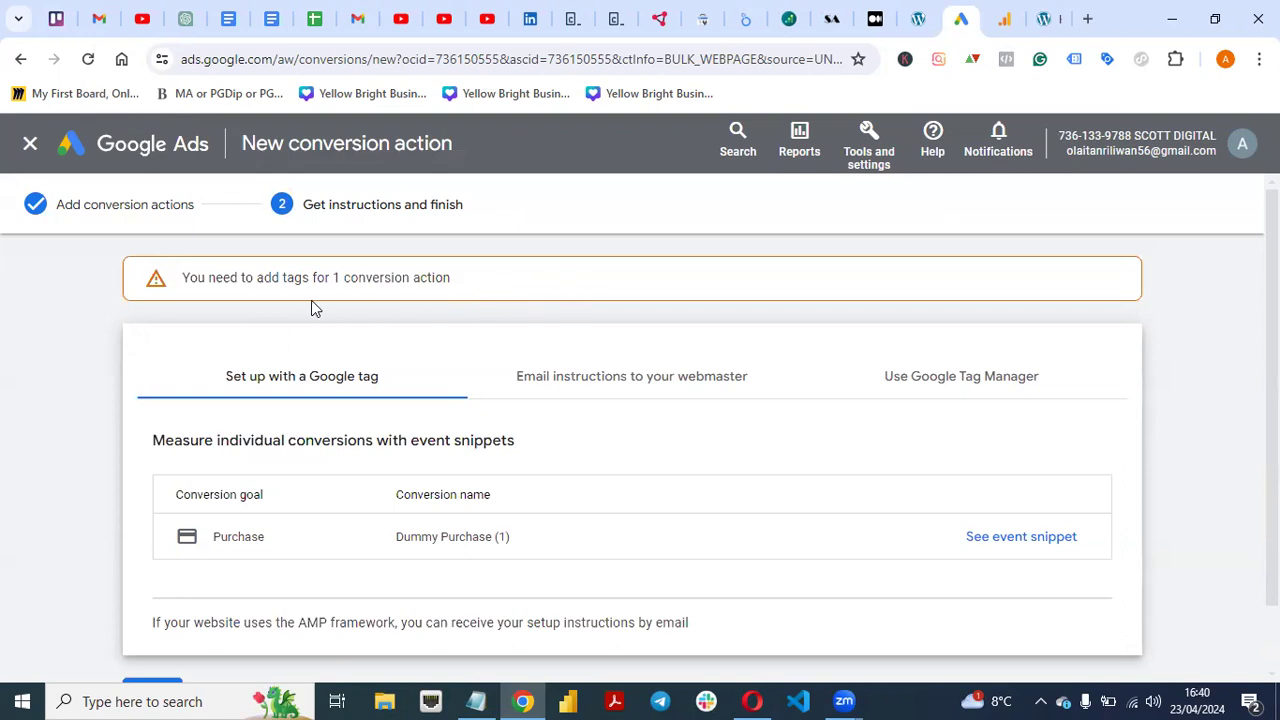
Step: Switch to Google Analytics, leave the Shop Forever web stream's installation instructions and details, and go to the Home page
click(1007, 22)
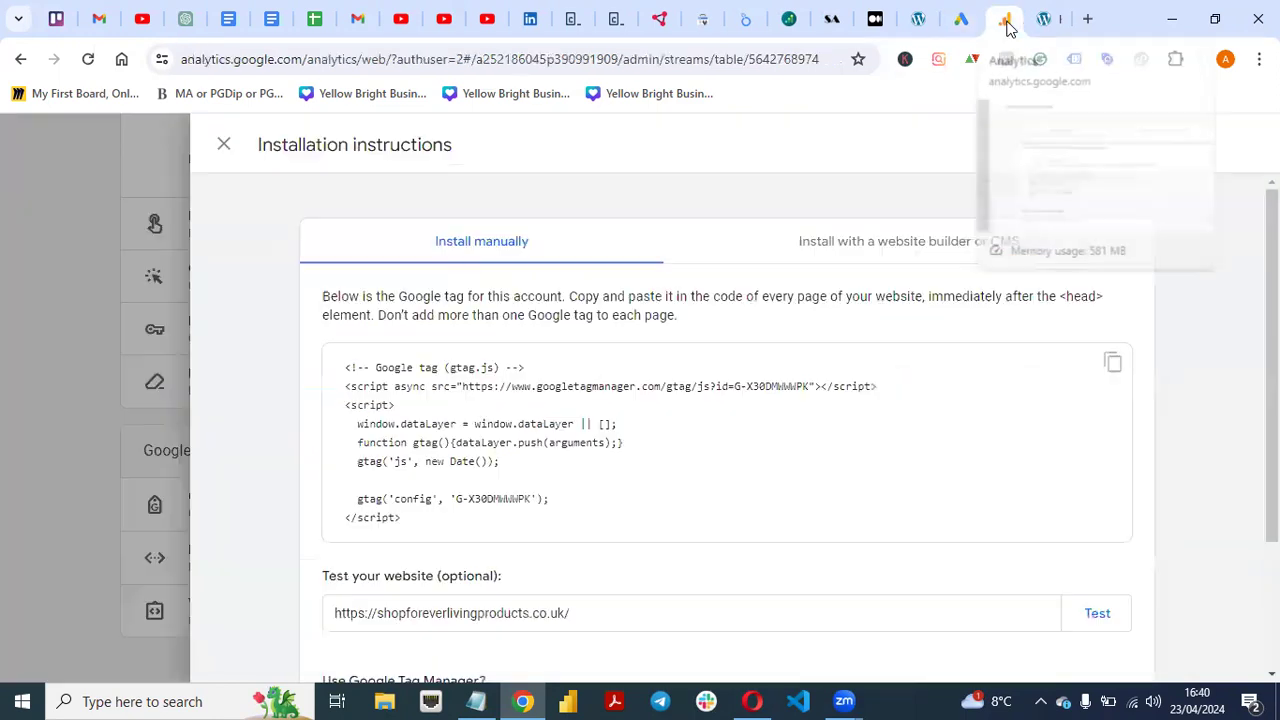
click(224, 144)
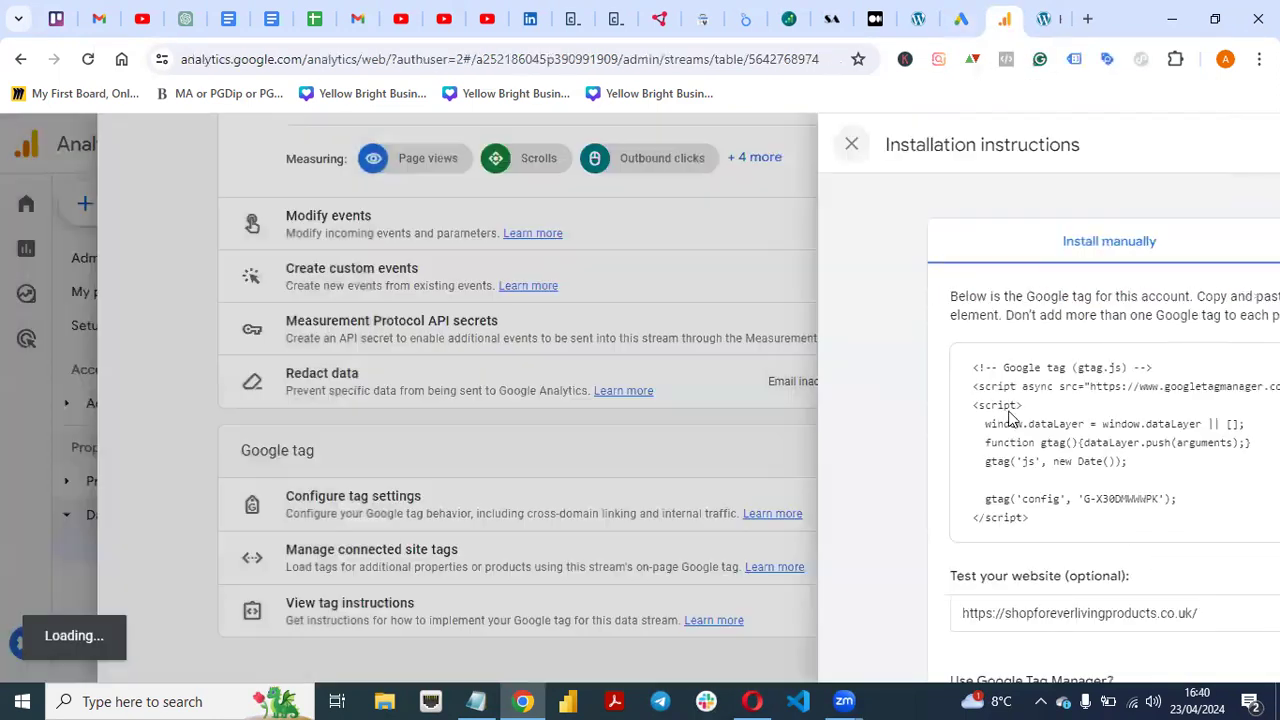
scroll(709, 400, up, 7)
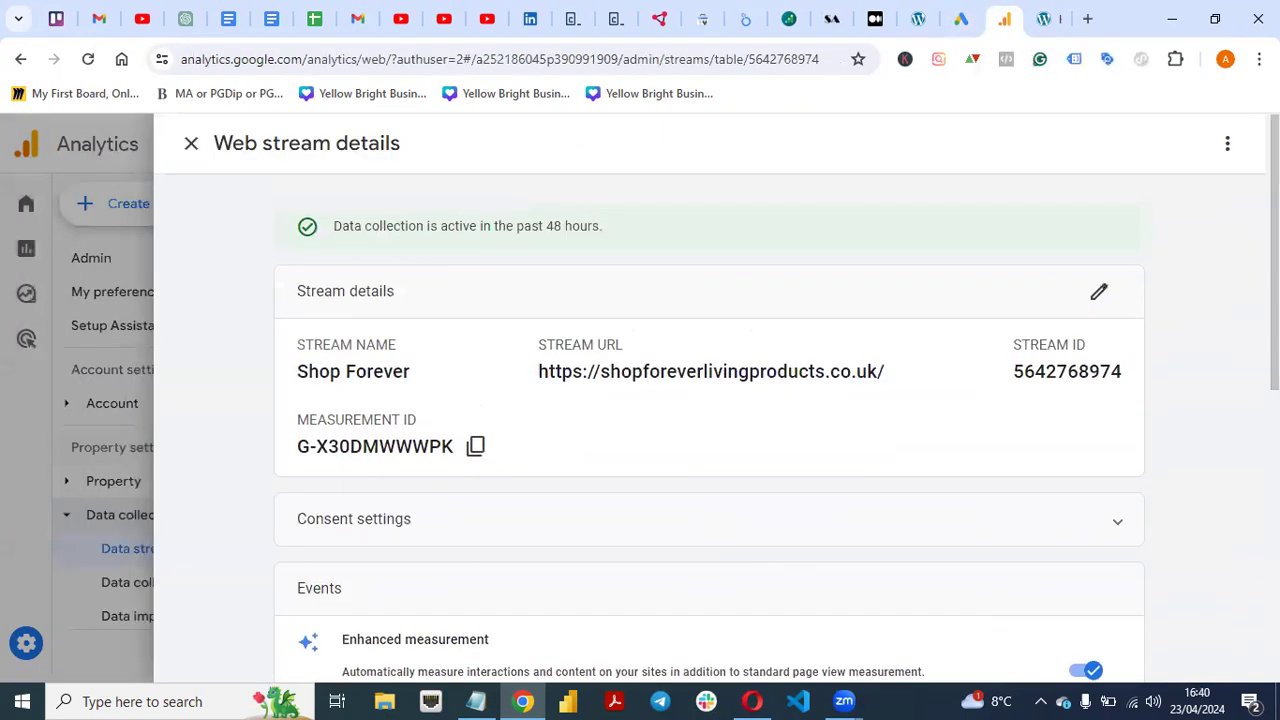
click(190, 143)
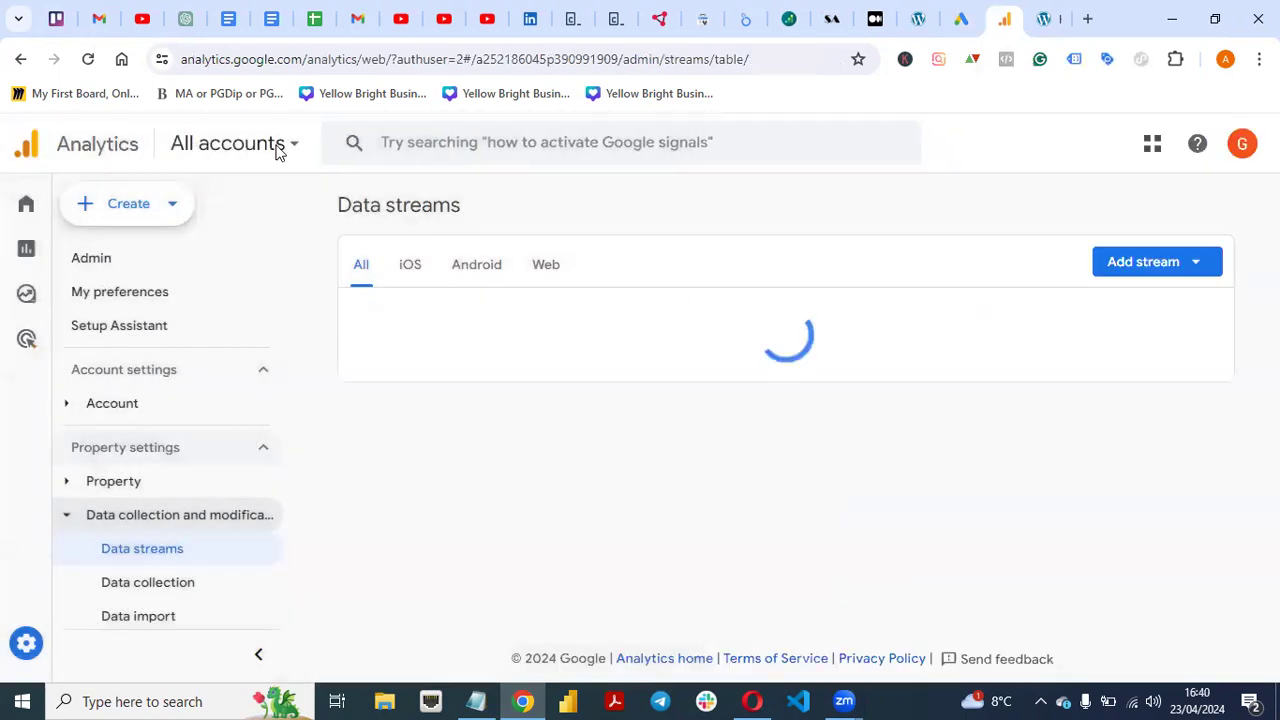
click(28, 204)
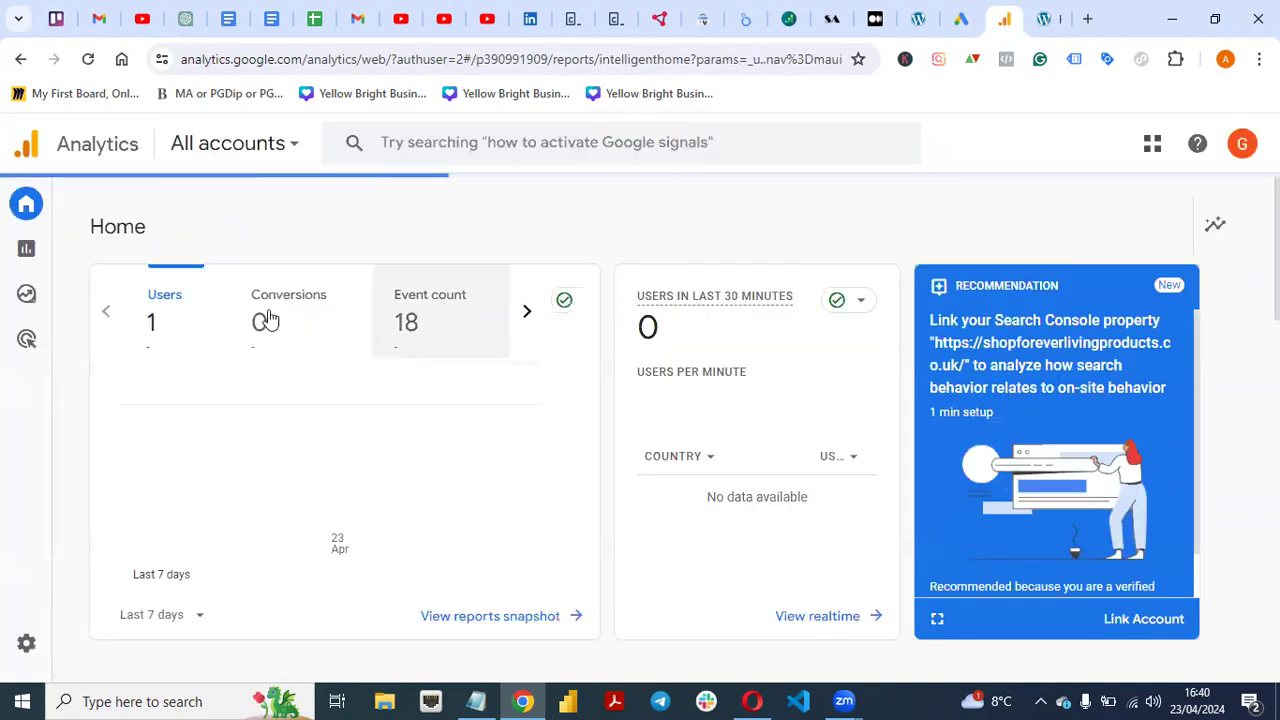
Step: Close the browser page showing the shopforeverlivingproducts.co.uk storefront and return to Google Analytics
click(918, 18)
click(1043, 18)
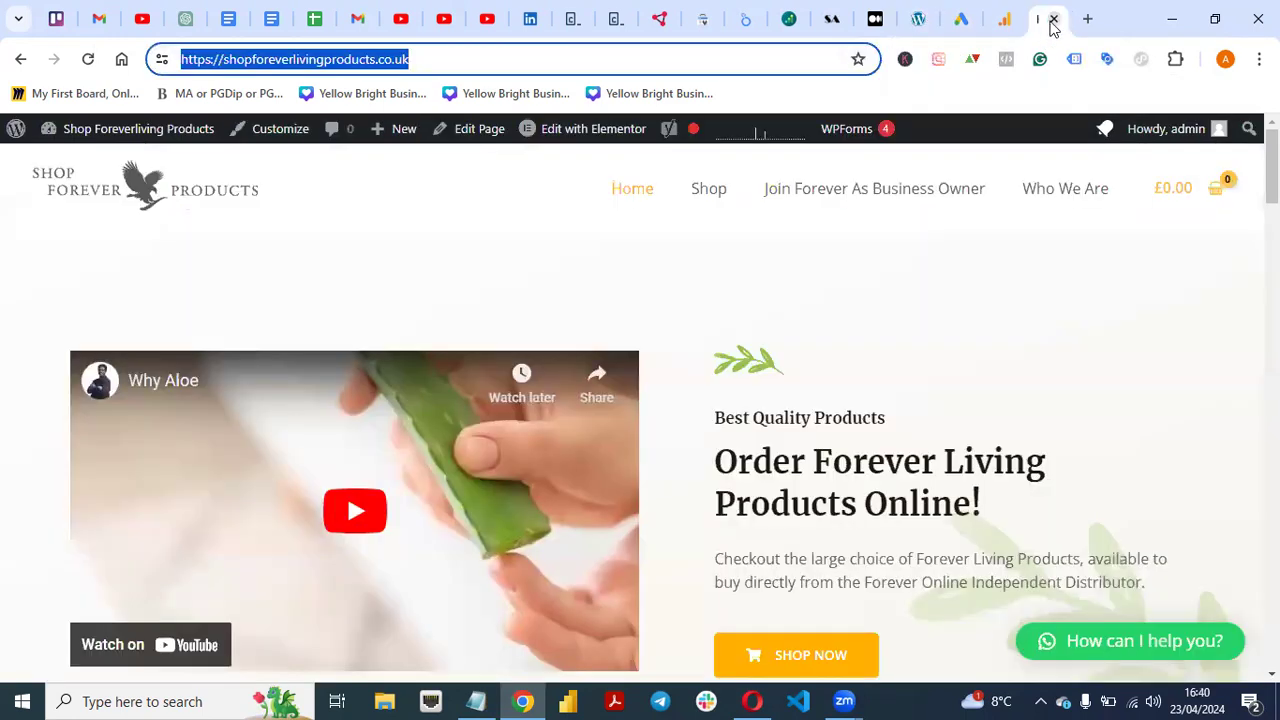
click(1057, 19)
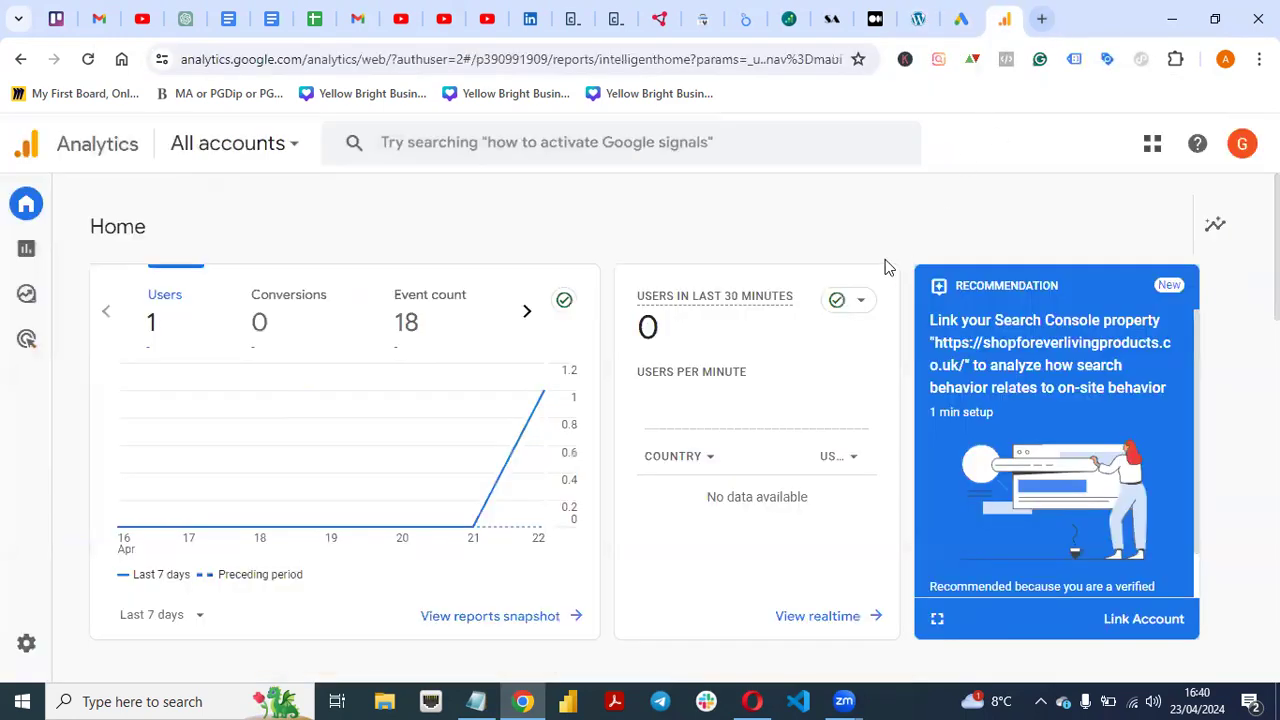
Step: Return to the Google Ads tag setup instructions for the Dummy Purchase action, glancing at the Analytics and WordPress pages
click(920, 20)
click(958, 22)
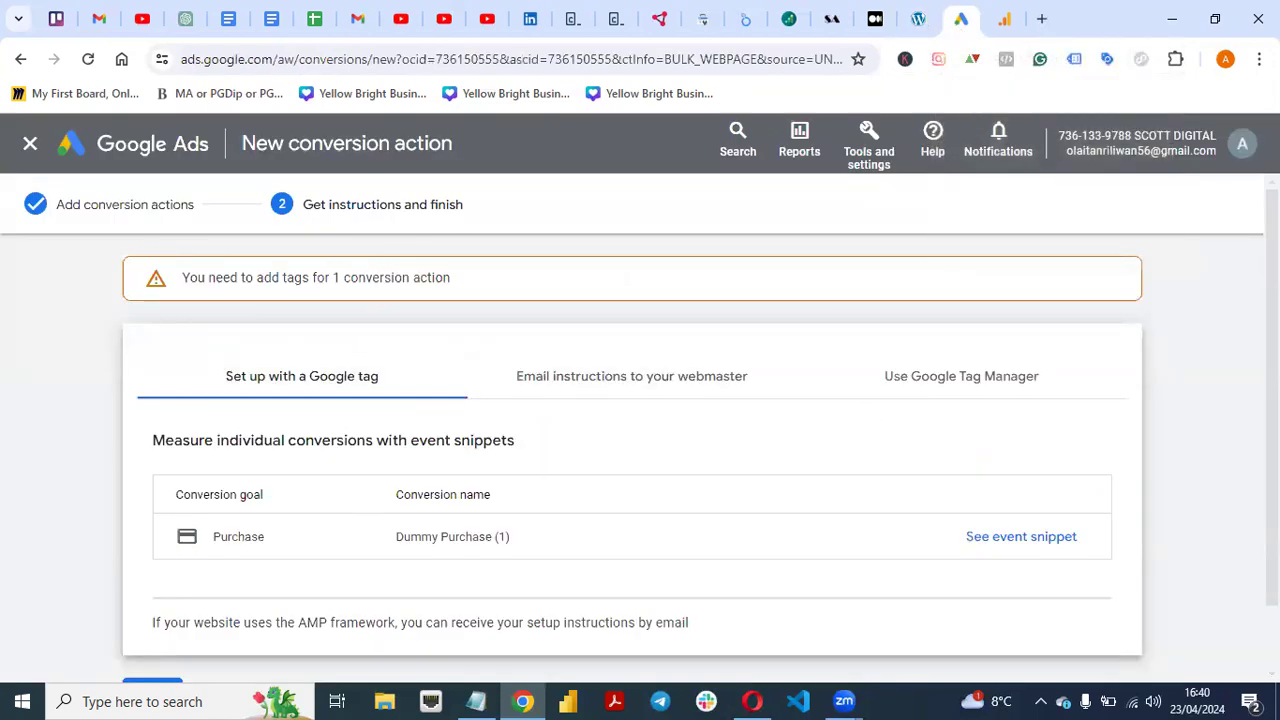
scroll(632, 430, down, 1)
scroll(632, 430, up, 1)
scroll(632, 430, down, 1)
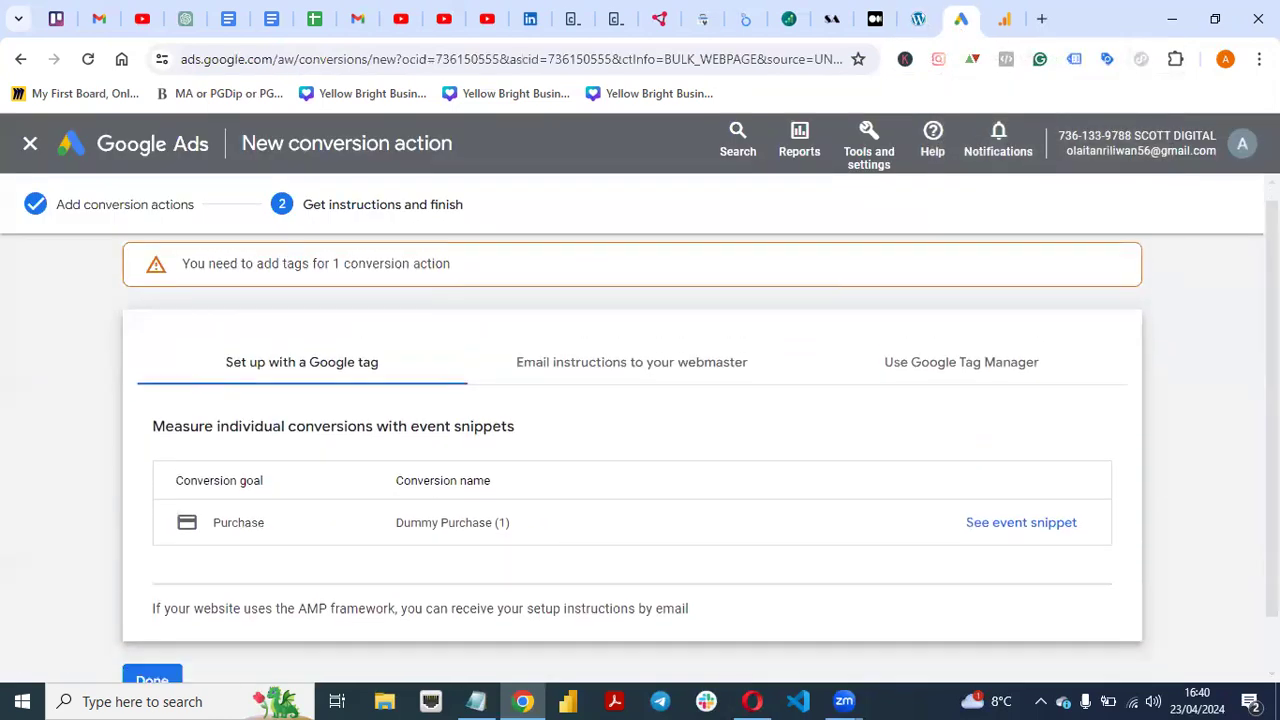
click(1002, 20)
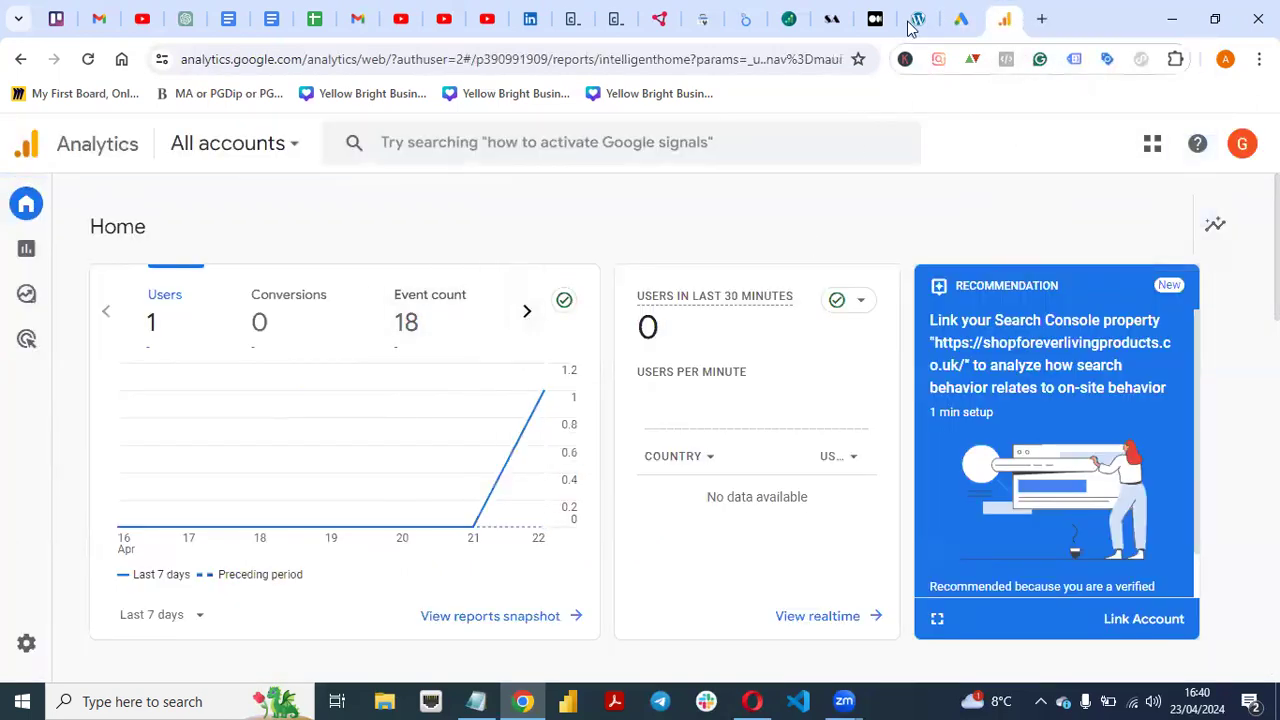
click(918, 20)
click(960, 22)
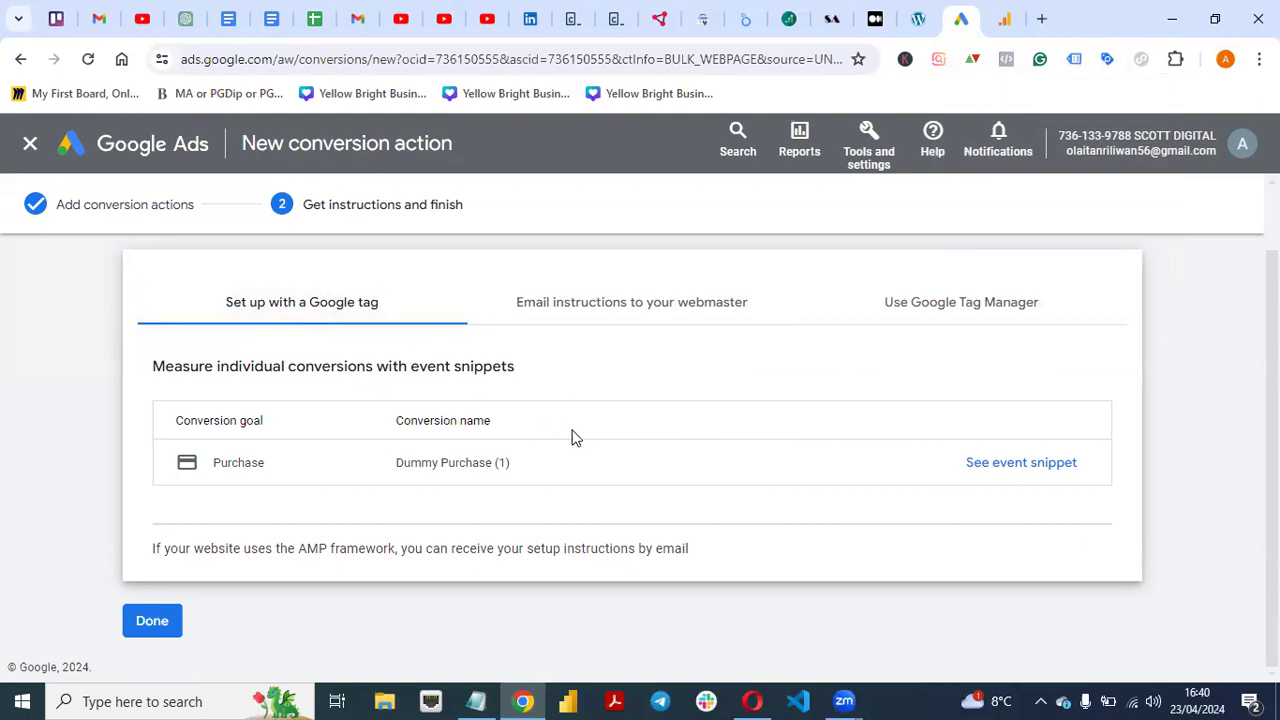
Step: Review the webmaster email and Google Tag Manager installation options, and return to the Google tag setup option
click(586, 313)
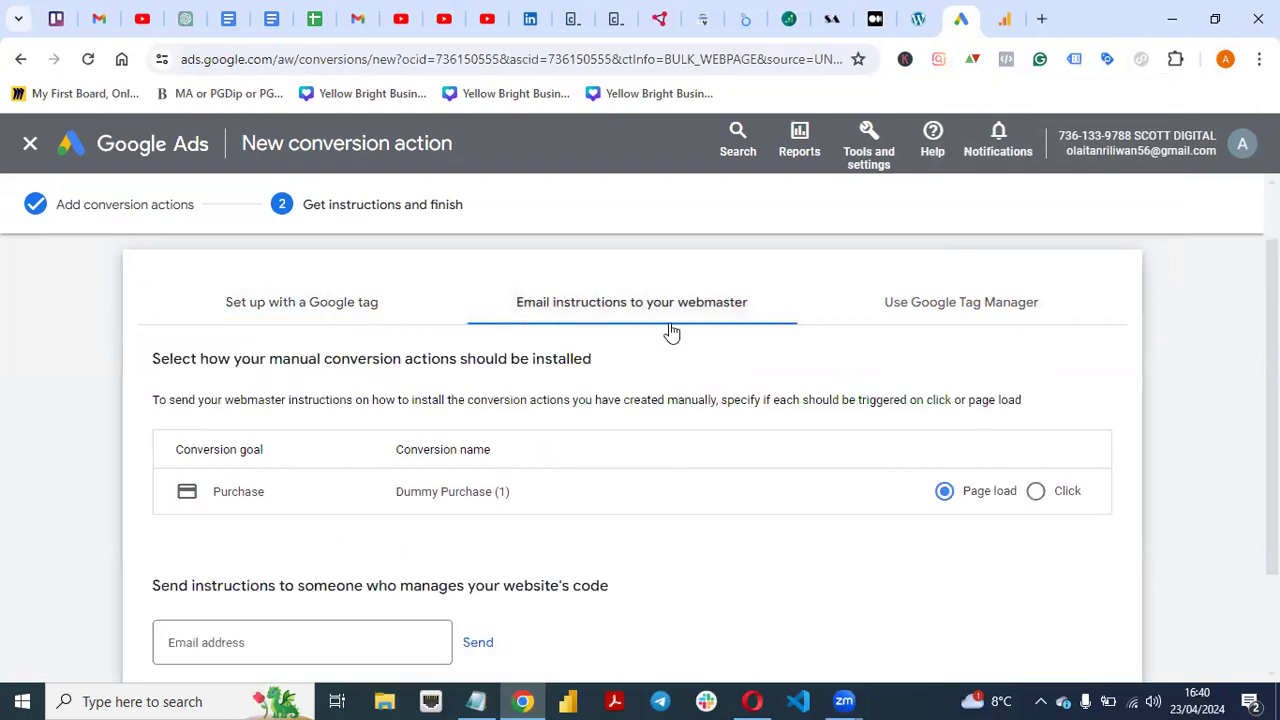
scroll(585, 510, down, 2)
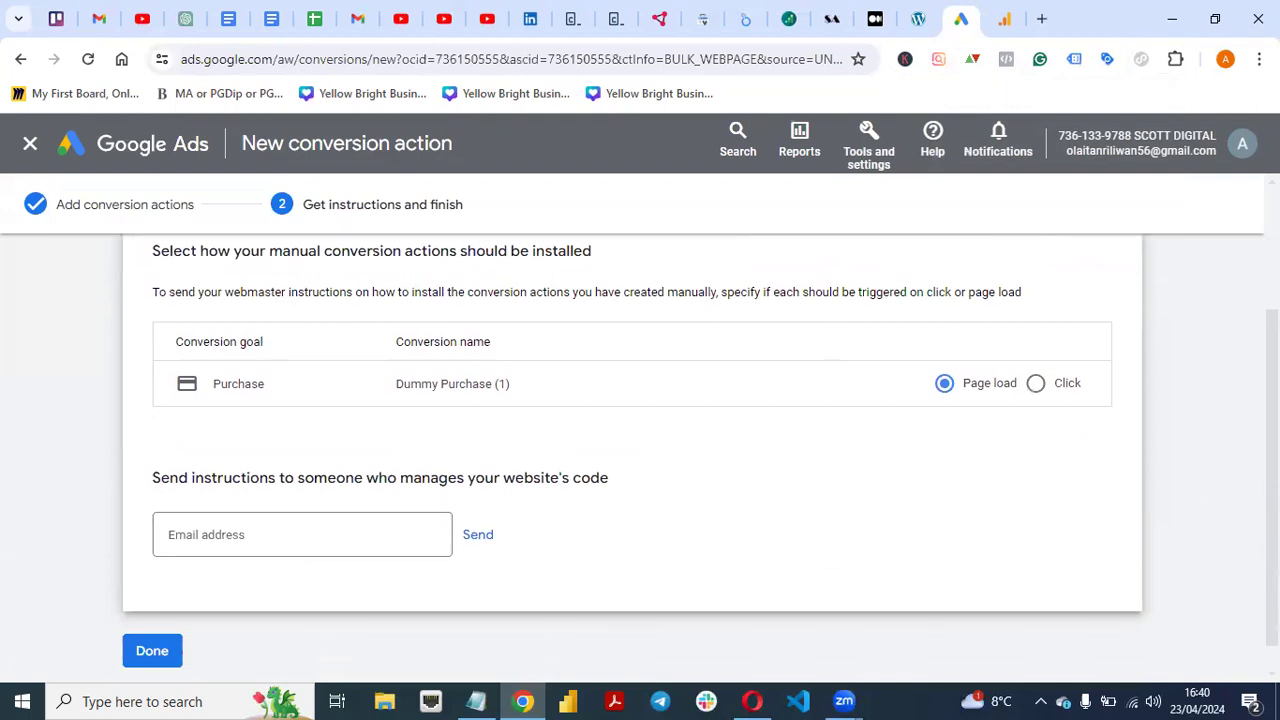
scroll(640, 450, up, 2)
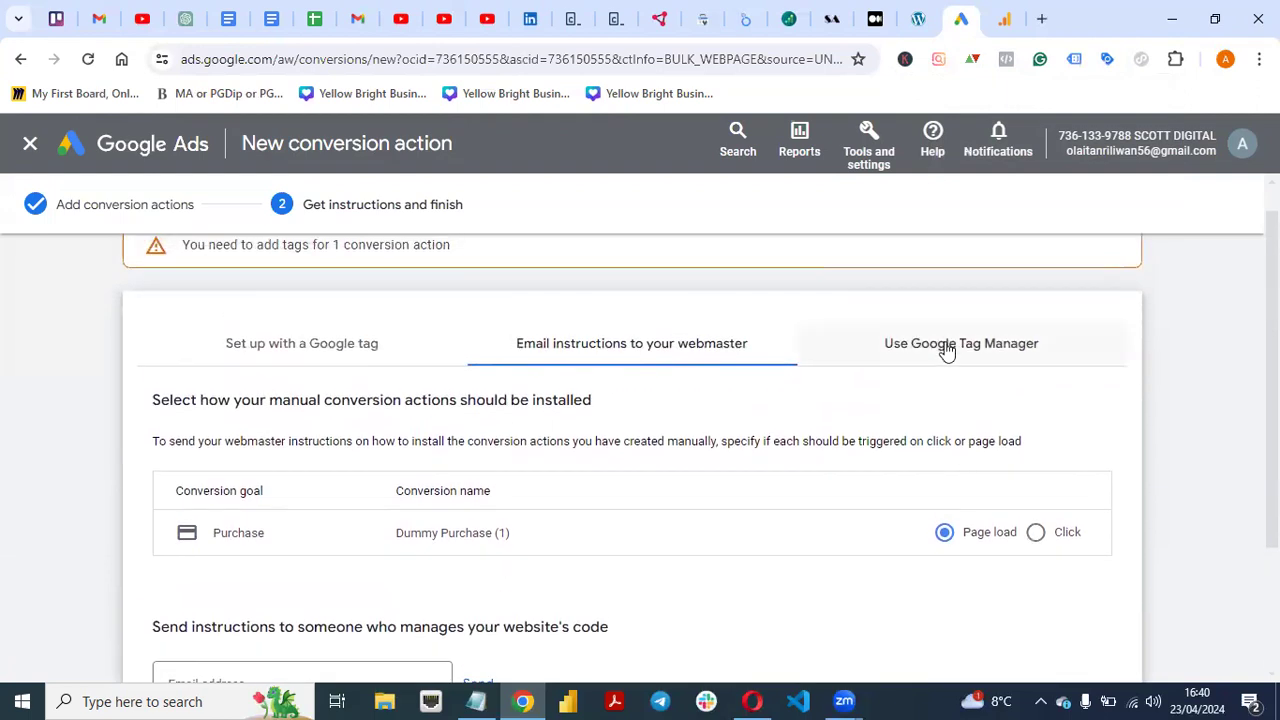
click(946, 347)
scroll(640, 450, down, 4)
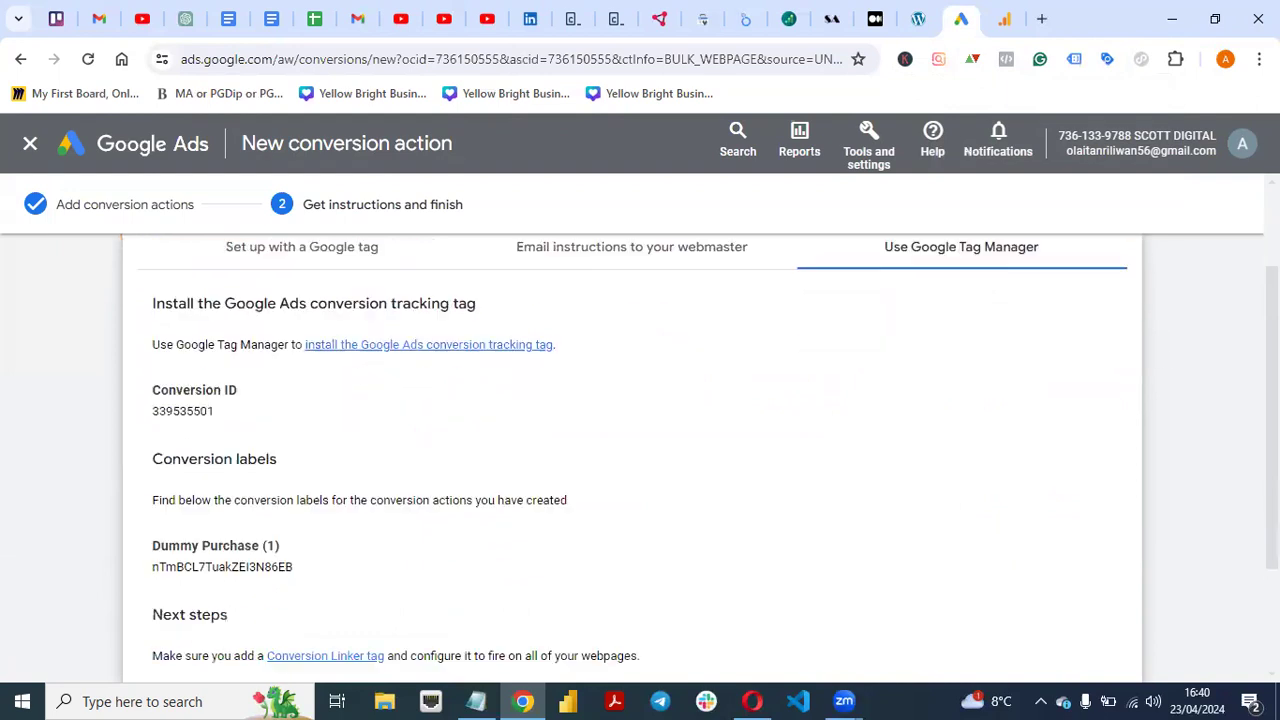
scroll(640, 450, up, 4)
scroll(640, 450, down, 1)
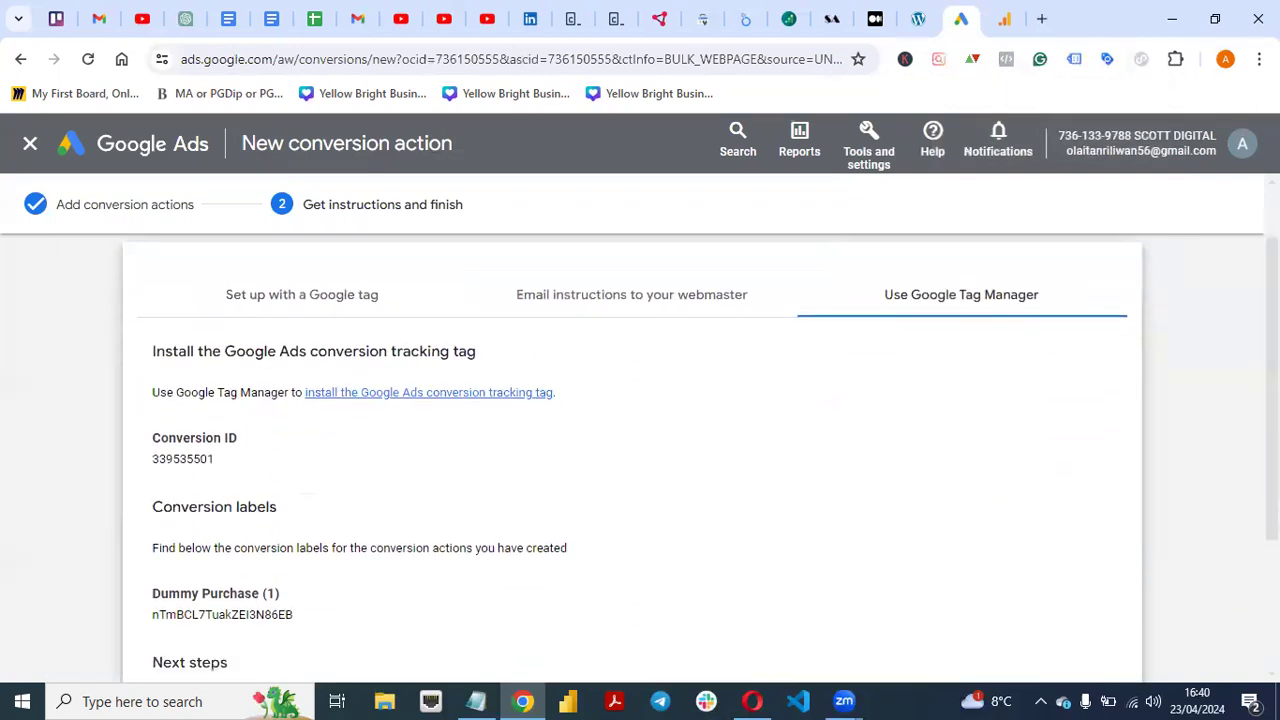
click(289, 303)
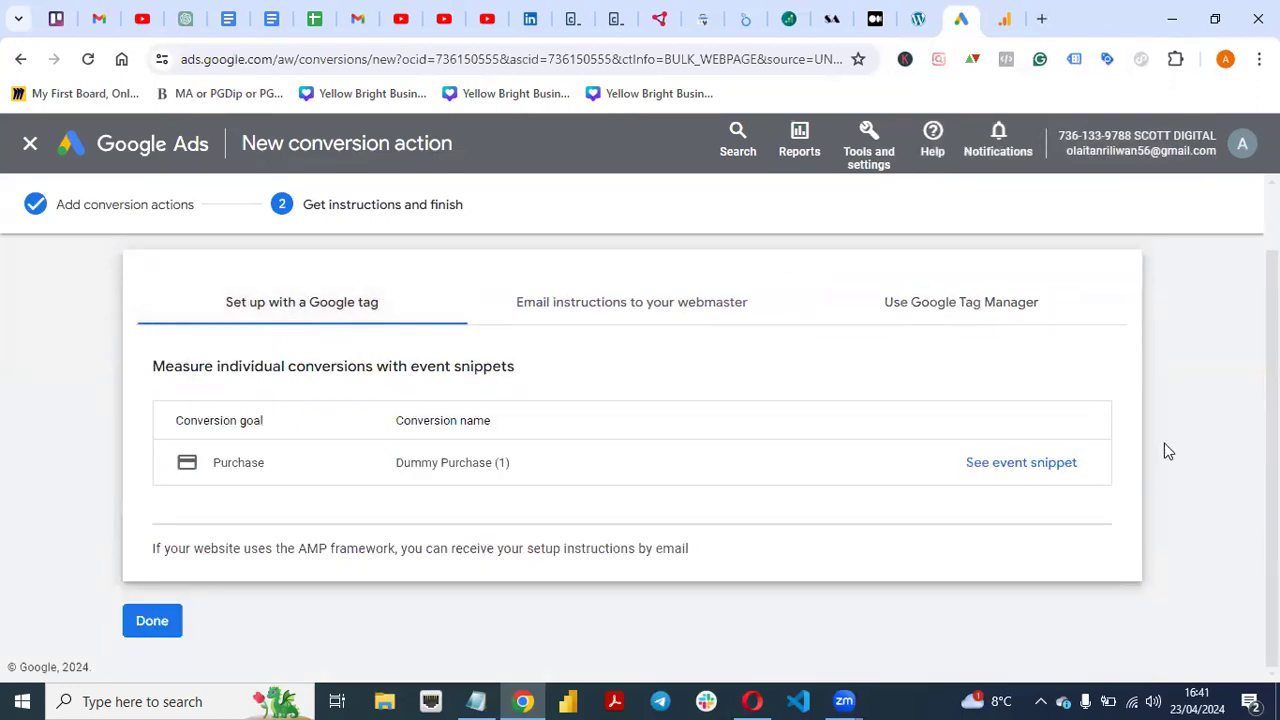
scroll(640, 440, up, 1)
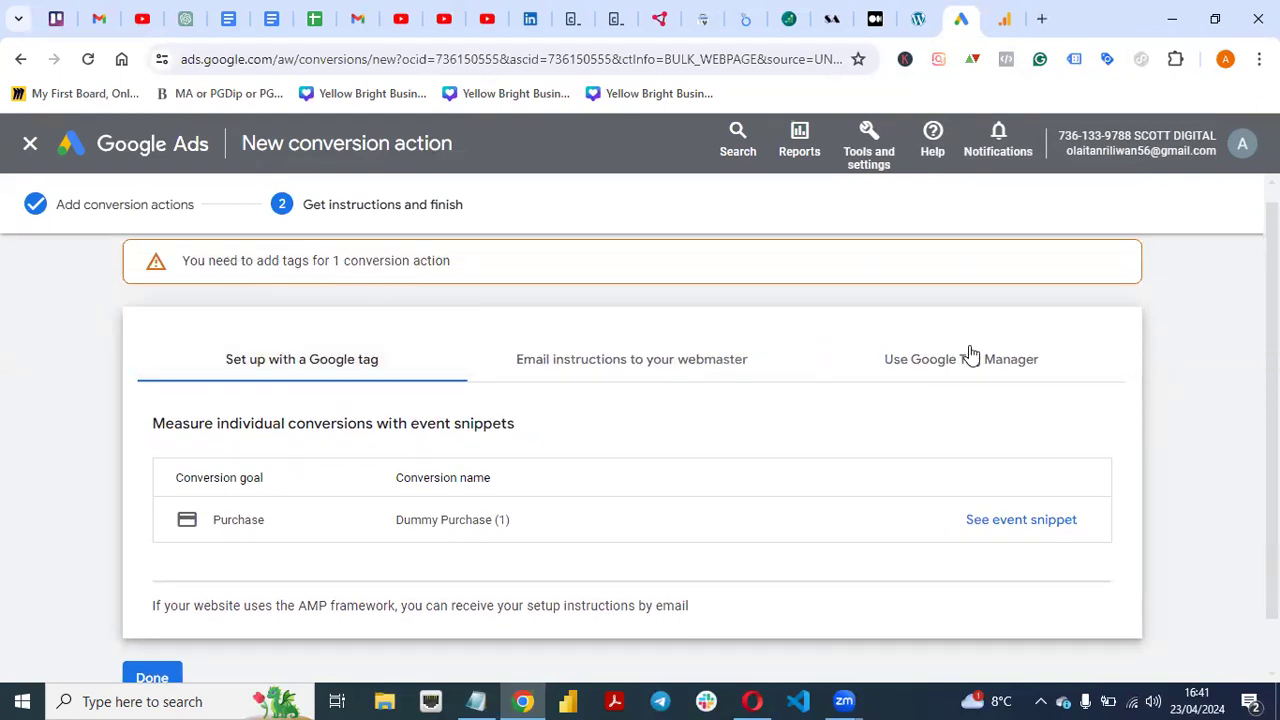
Step: Switch to the WordPress dashboard and open the store's public site in a new browser page
click(922, 20)
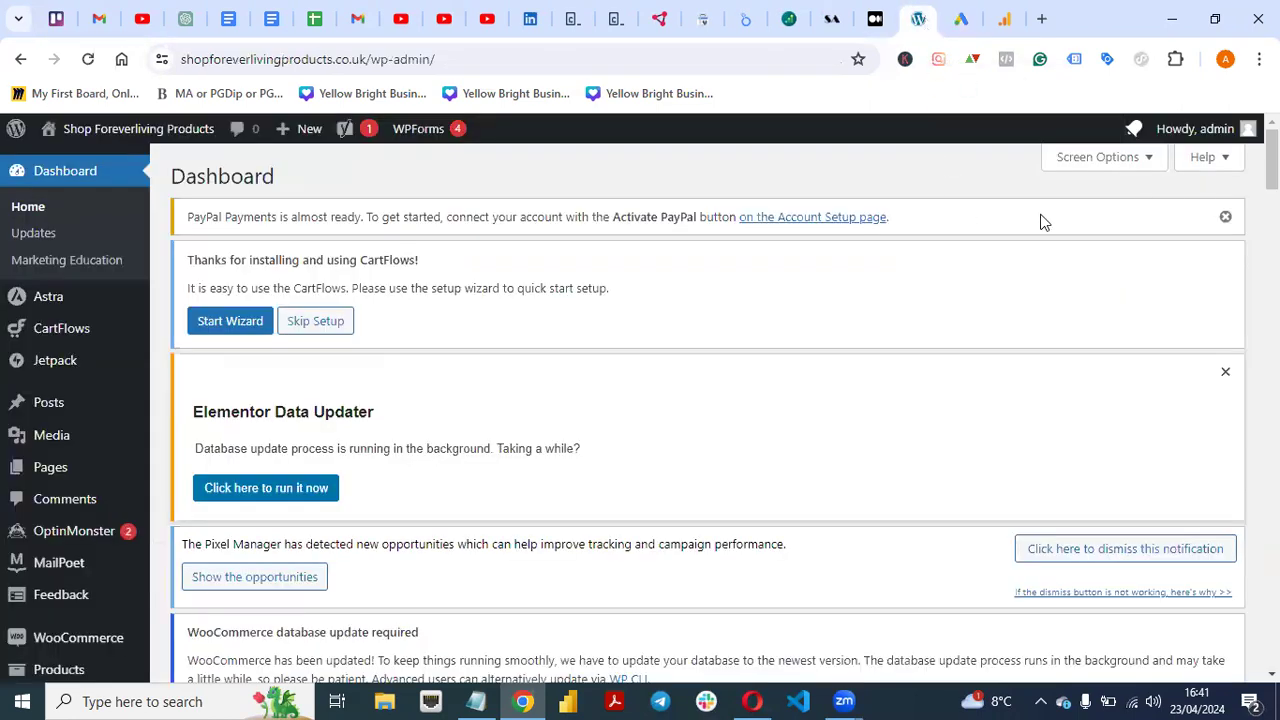
mouse_move(94, 135)
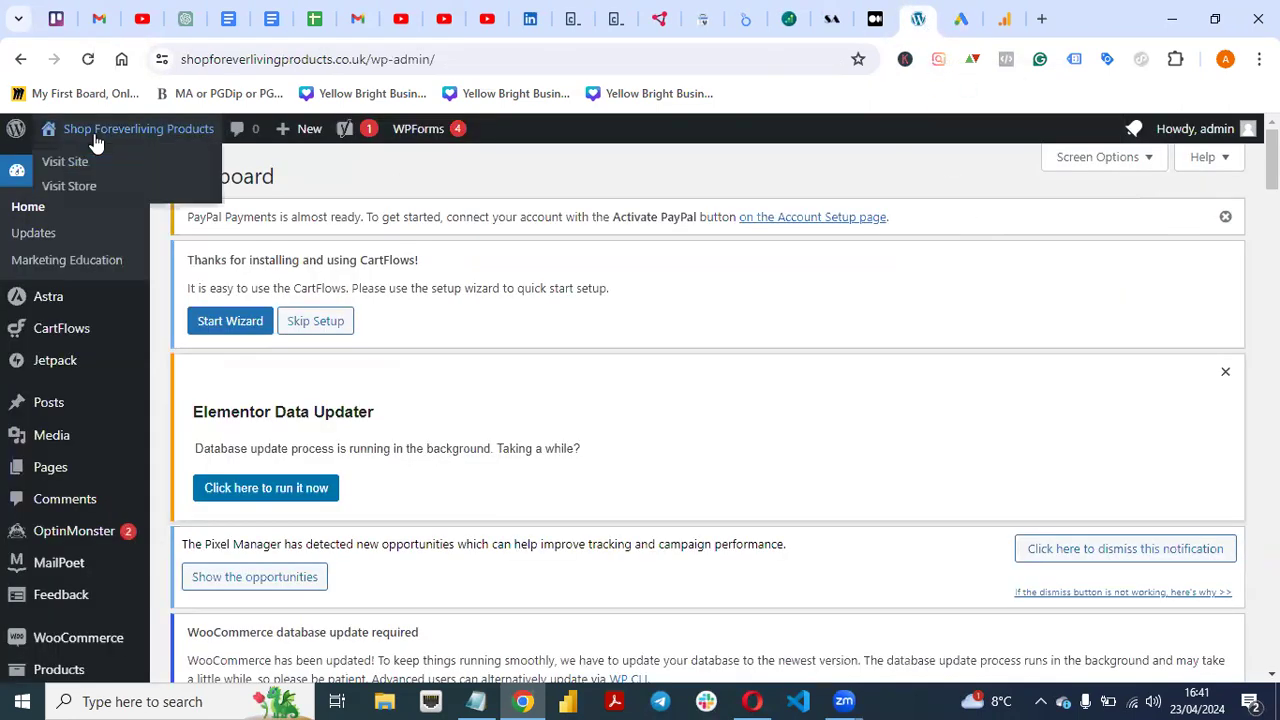
right_click(64, 170)
click(150, 183)
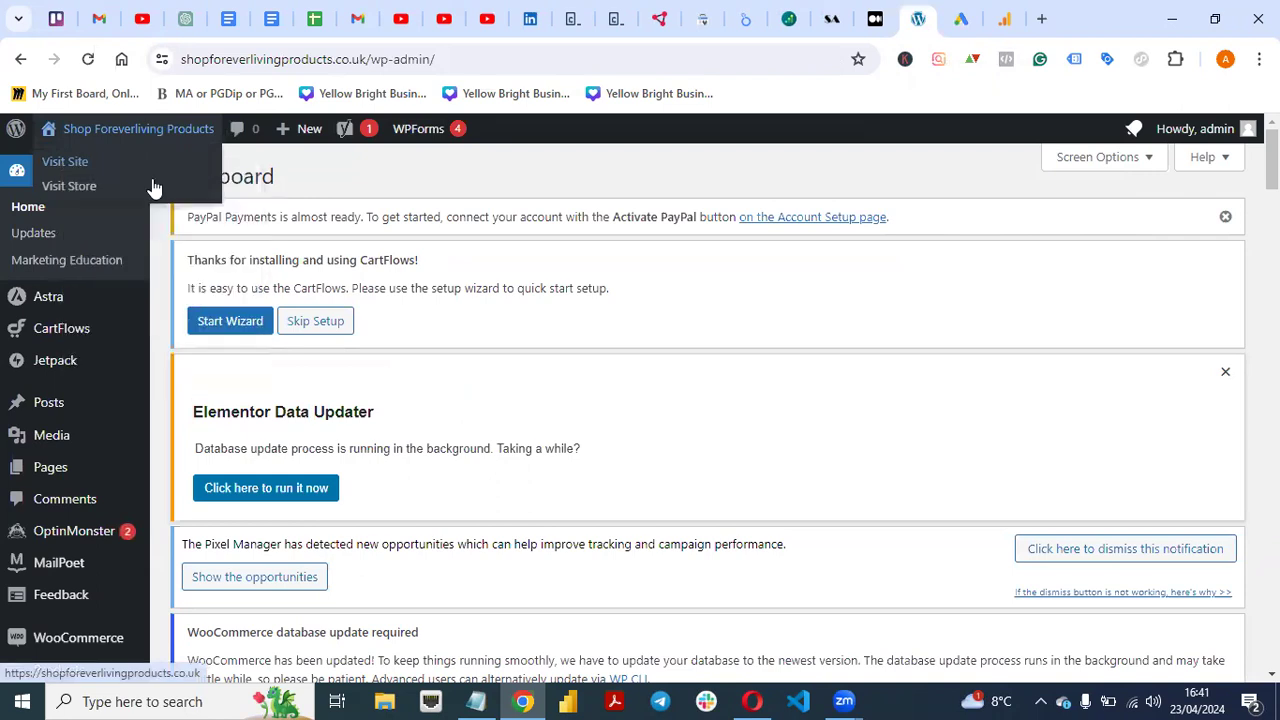
click(1048, 28)
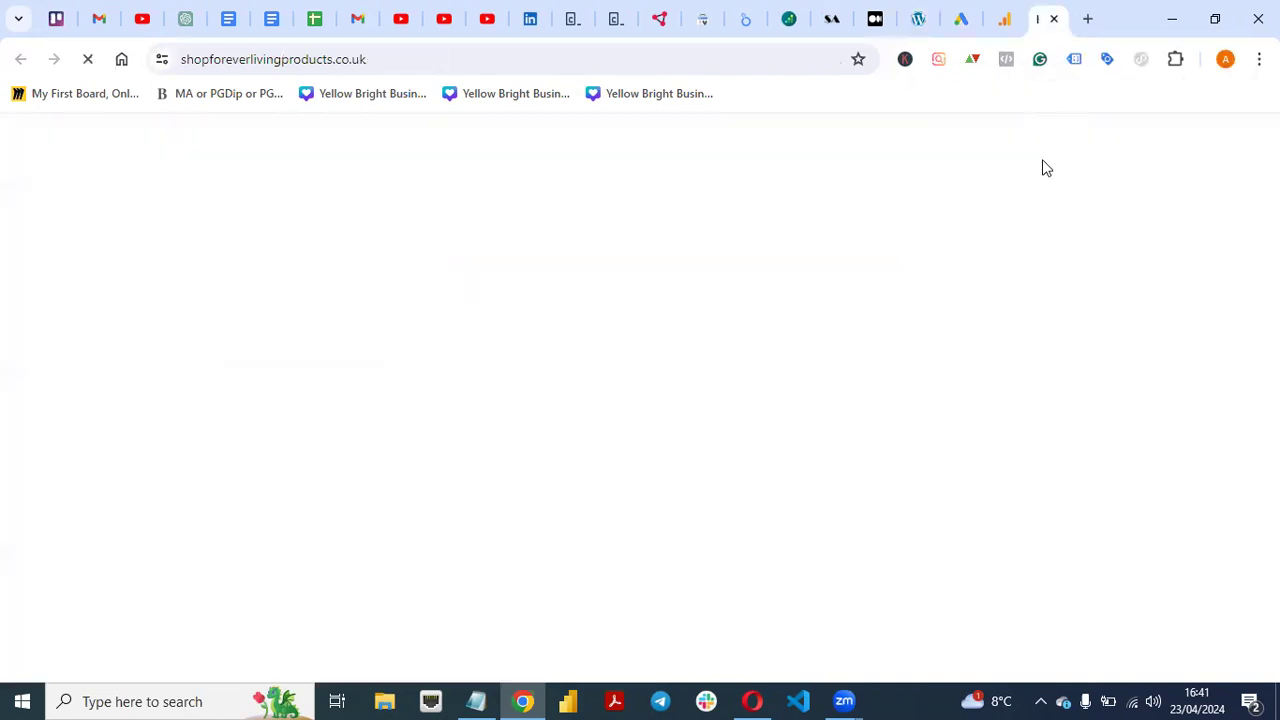
Step: Show the Tag Assistant Legacy extension on the storefront home page and open a blank browser page
click(1074, 59)
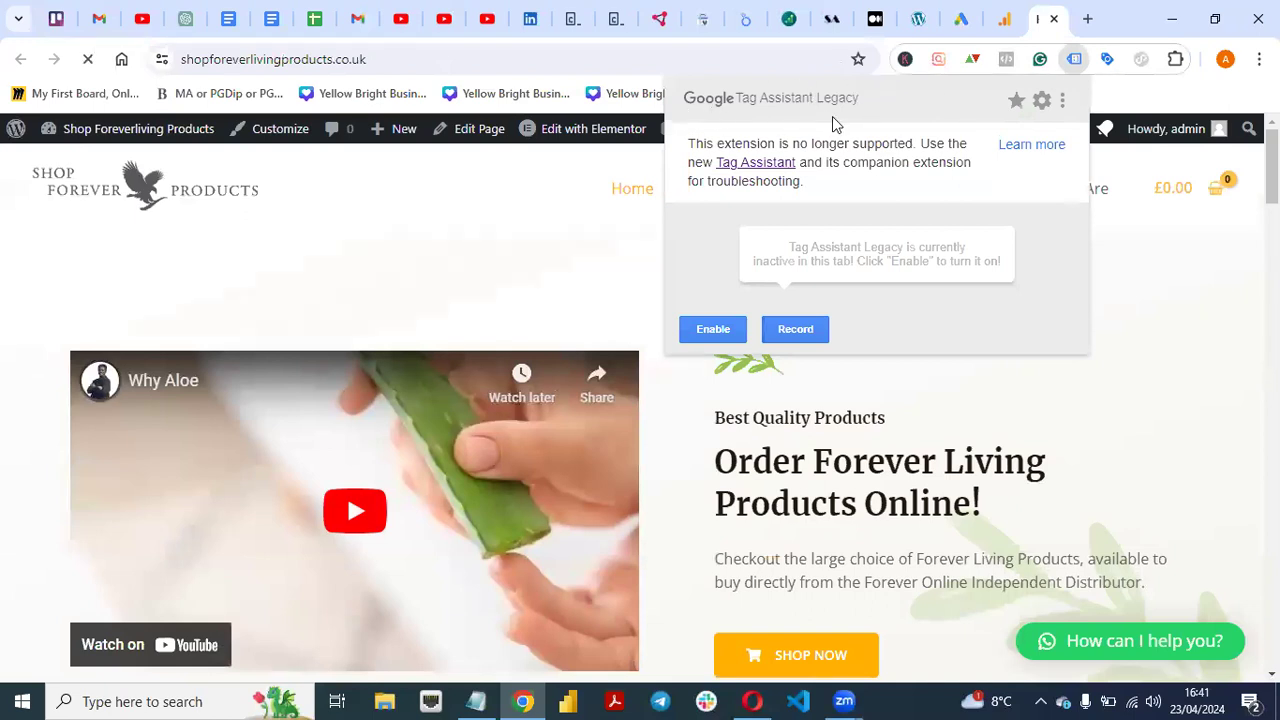
click(1157, 410)
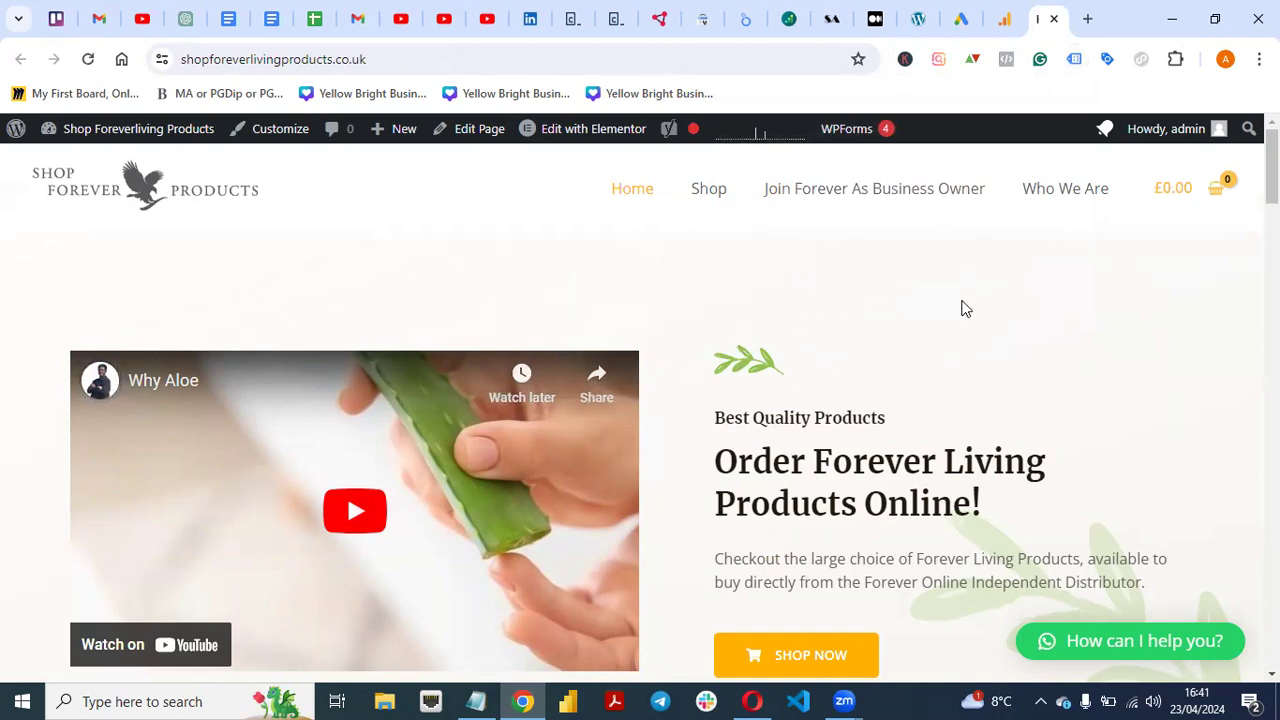
click(1073, 58)
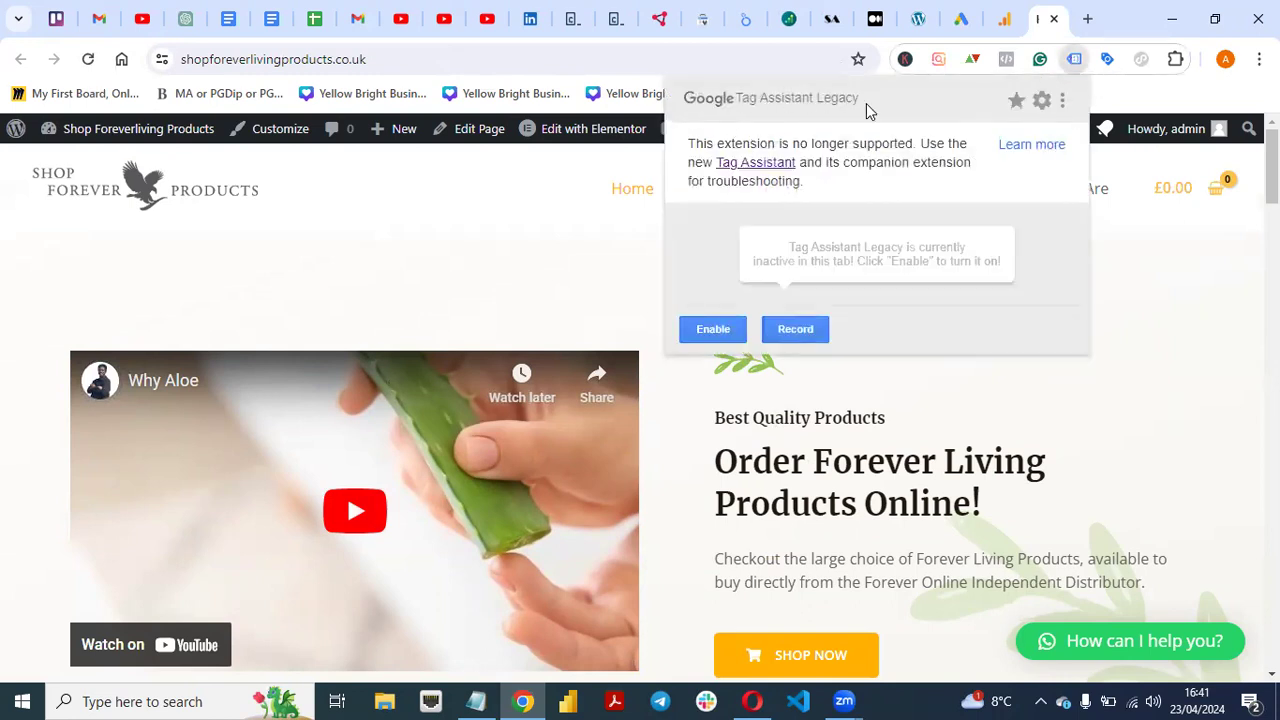
click(1092, 30)
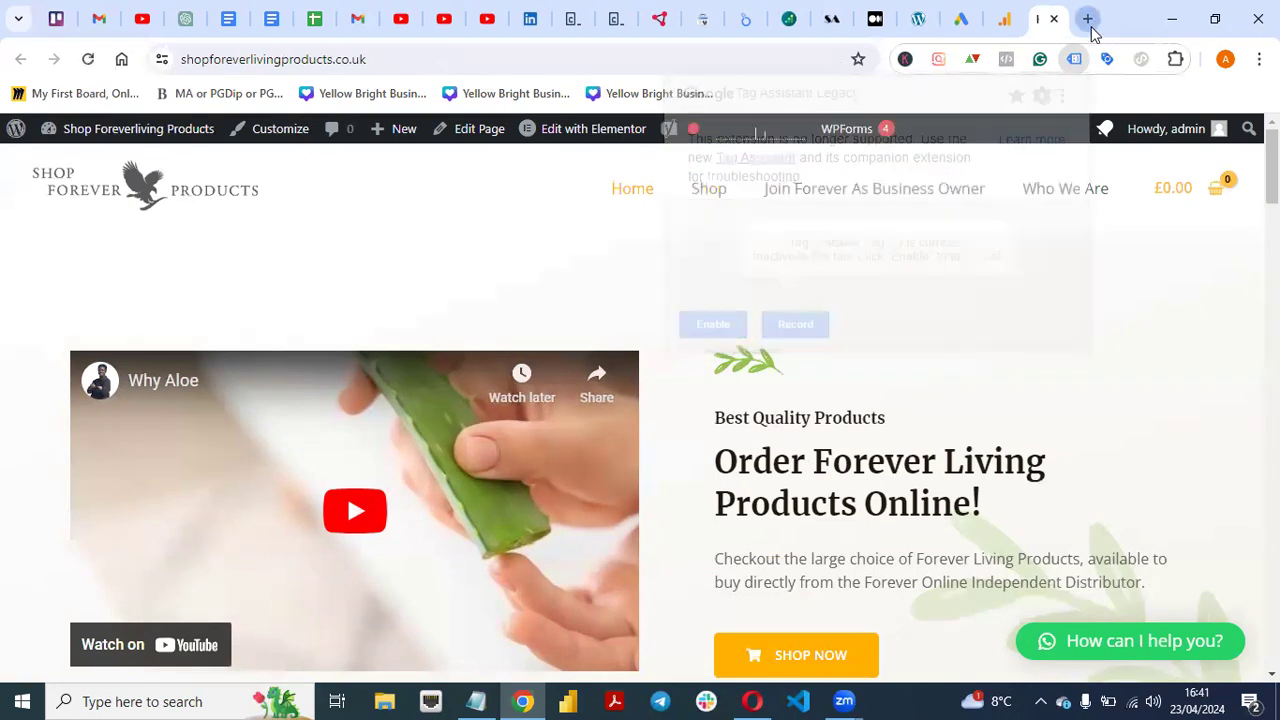
text(tGoogle)
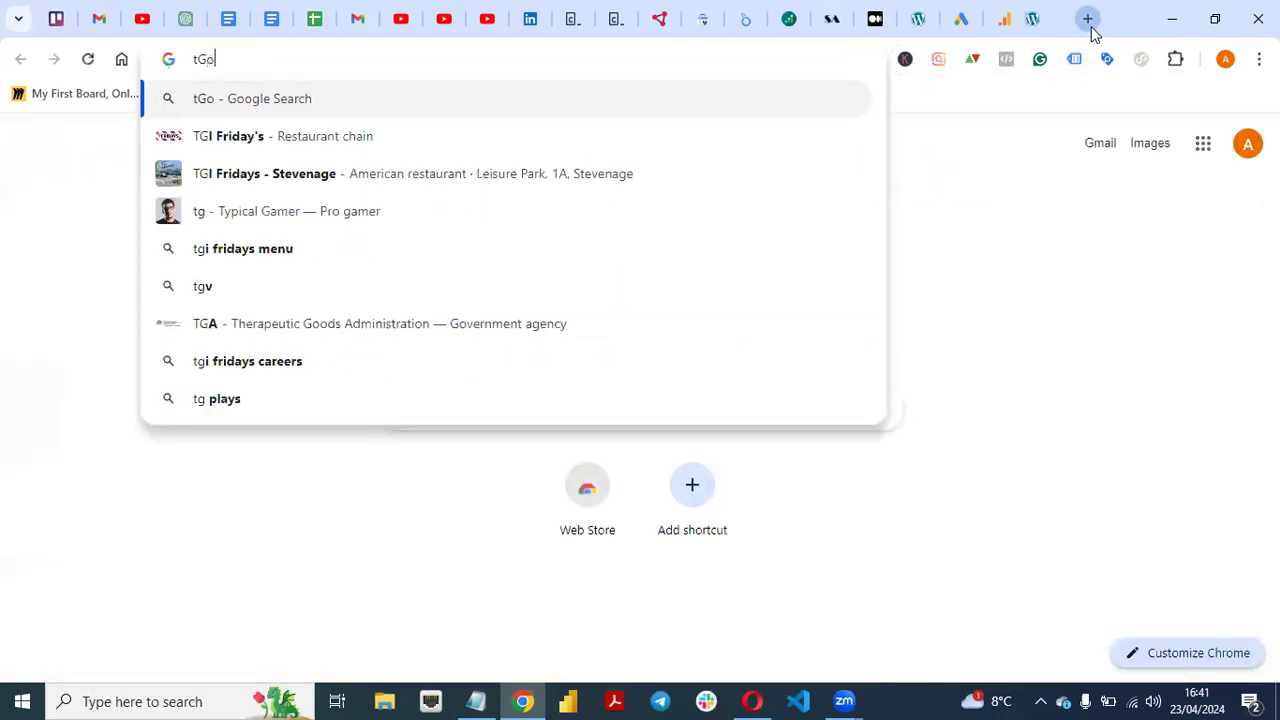
key(BackSpace)
key(BackSpace)
key(BackSpace)
key(BackSpace)
key(BackSpace)
key(BackSpace)
key(BackSpace)
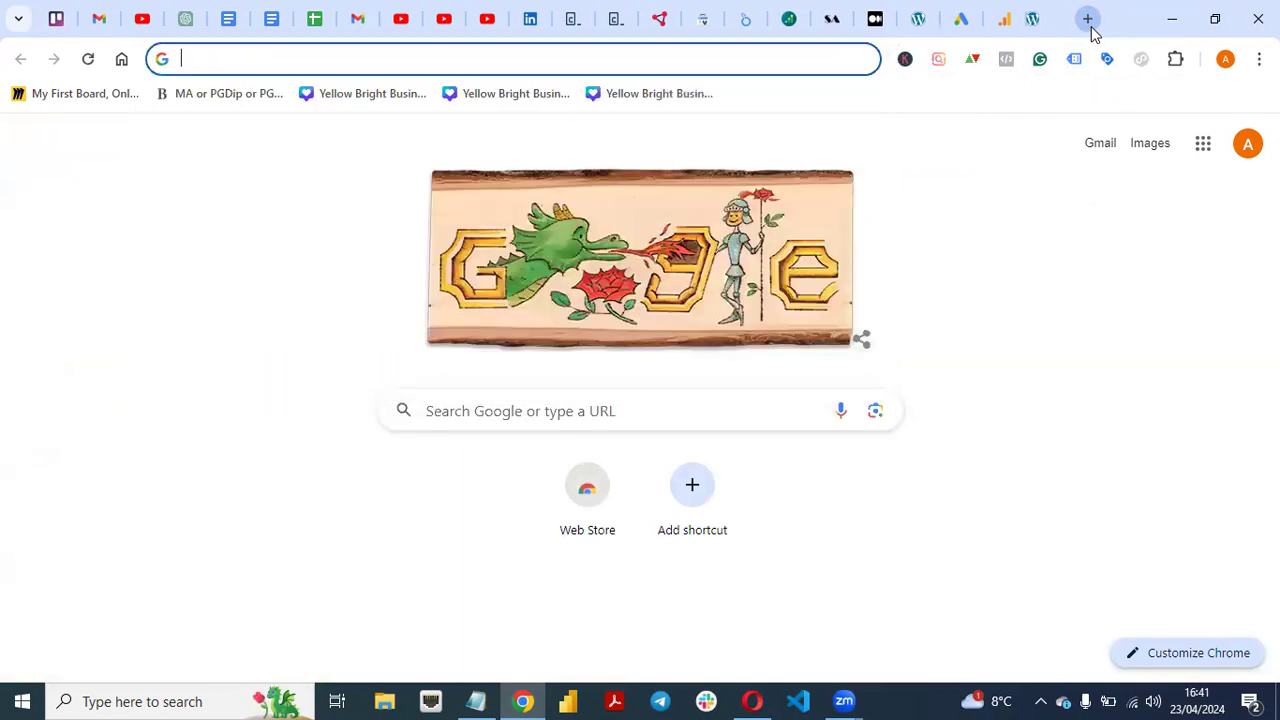
text(fg)
key(BackSpace)
key(BackSpace)
Step: Search Google for "google tag assistant legacy" and open the Google Tag Assistant site from the results
text(g)
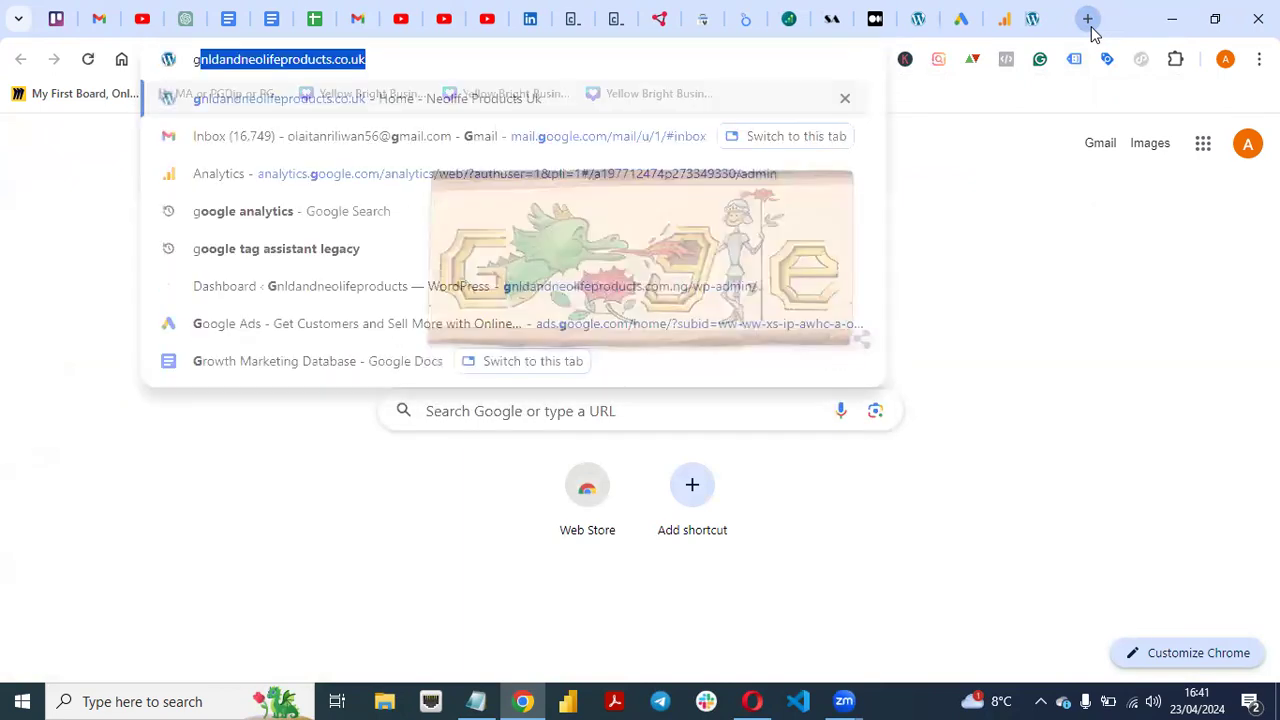
text(oogle tag )
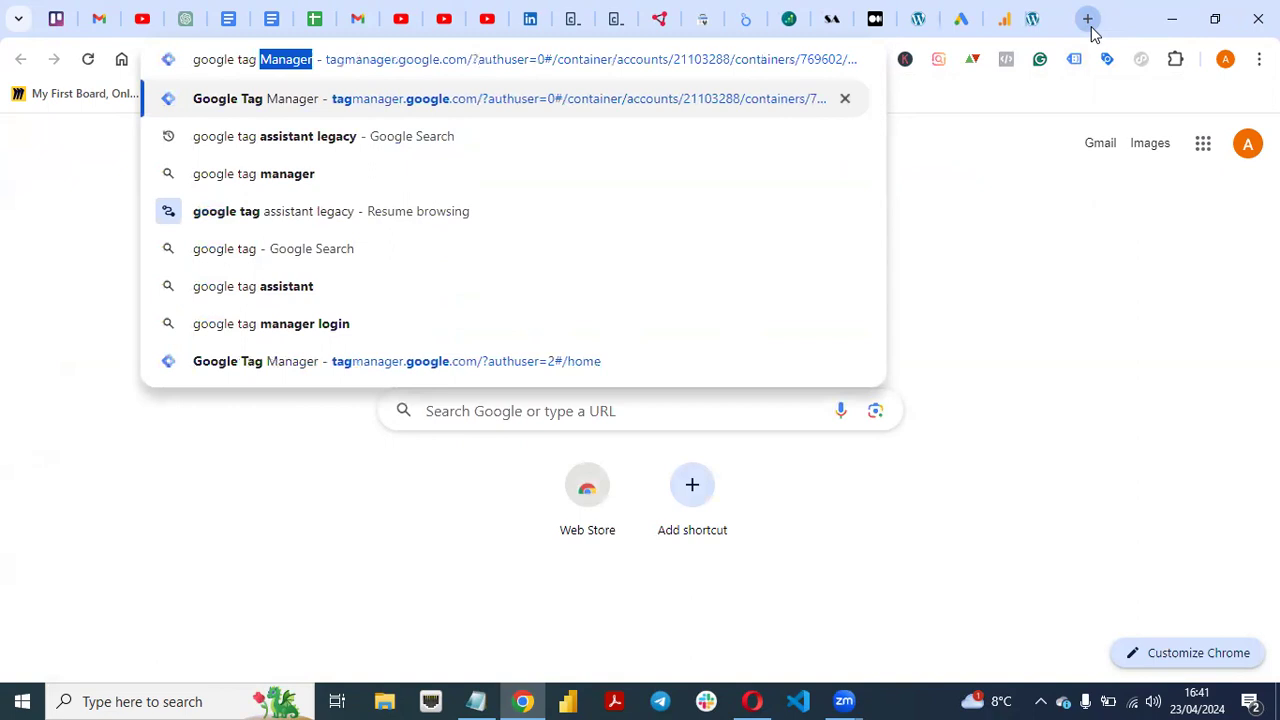
text(ass)
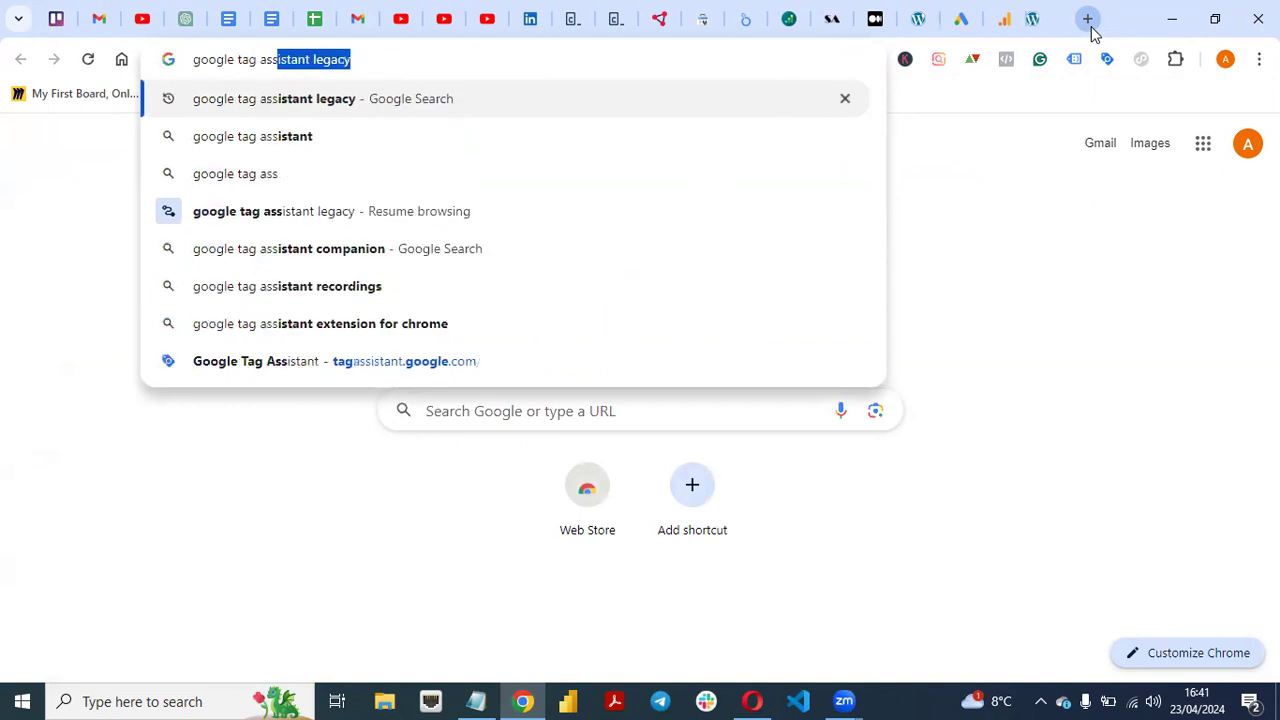
click(414, 100)
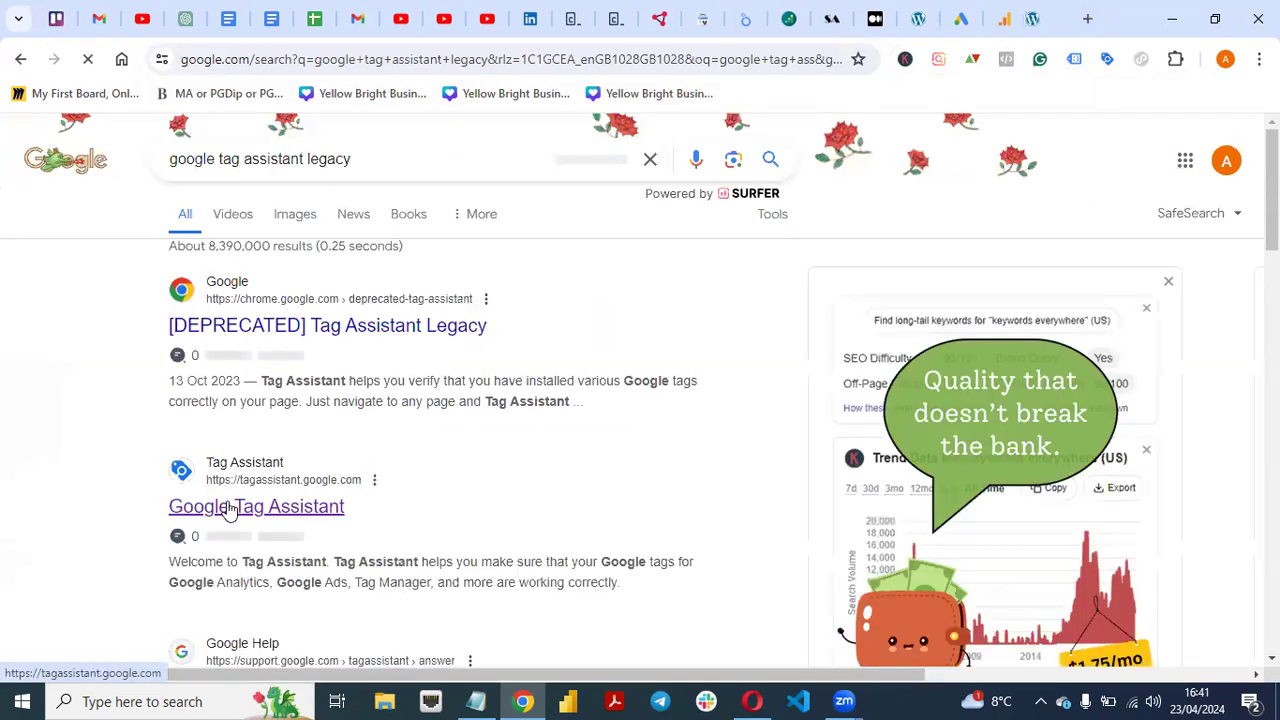
click(229, 509)
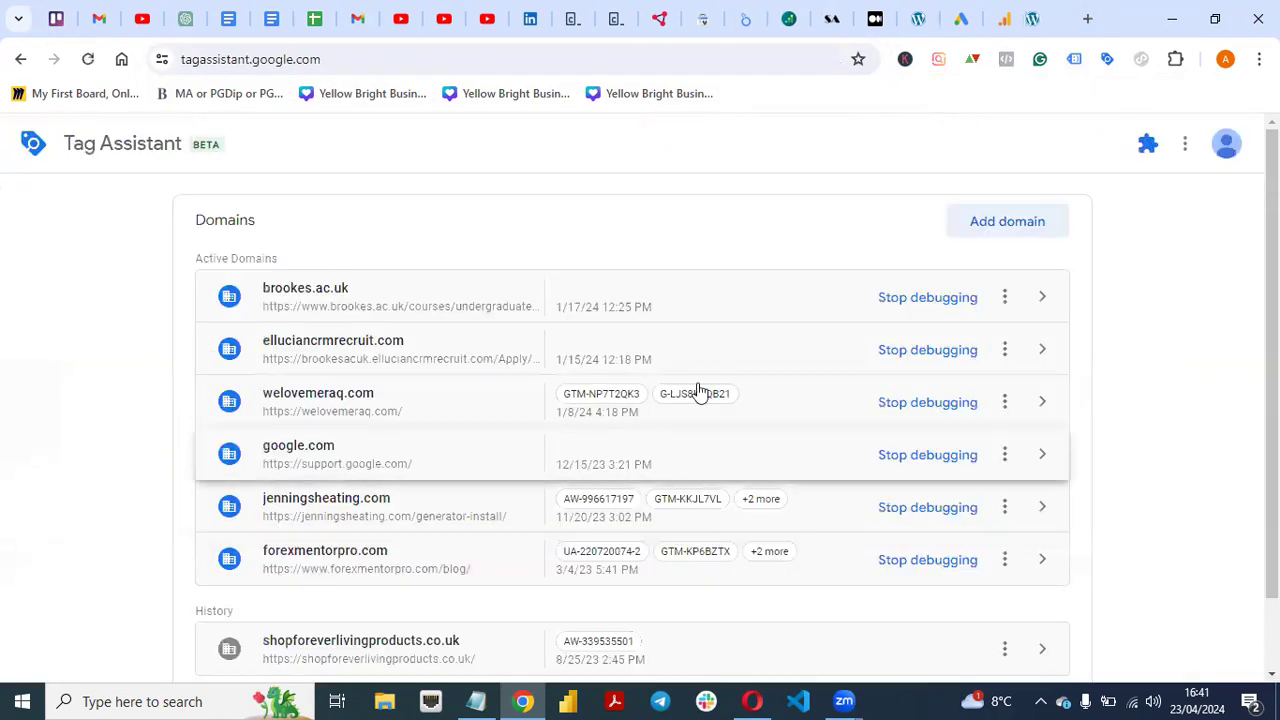
Step: Close the storefront and Google Tag Assistant browser pages
click(1033, 21)
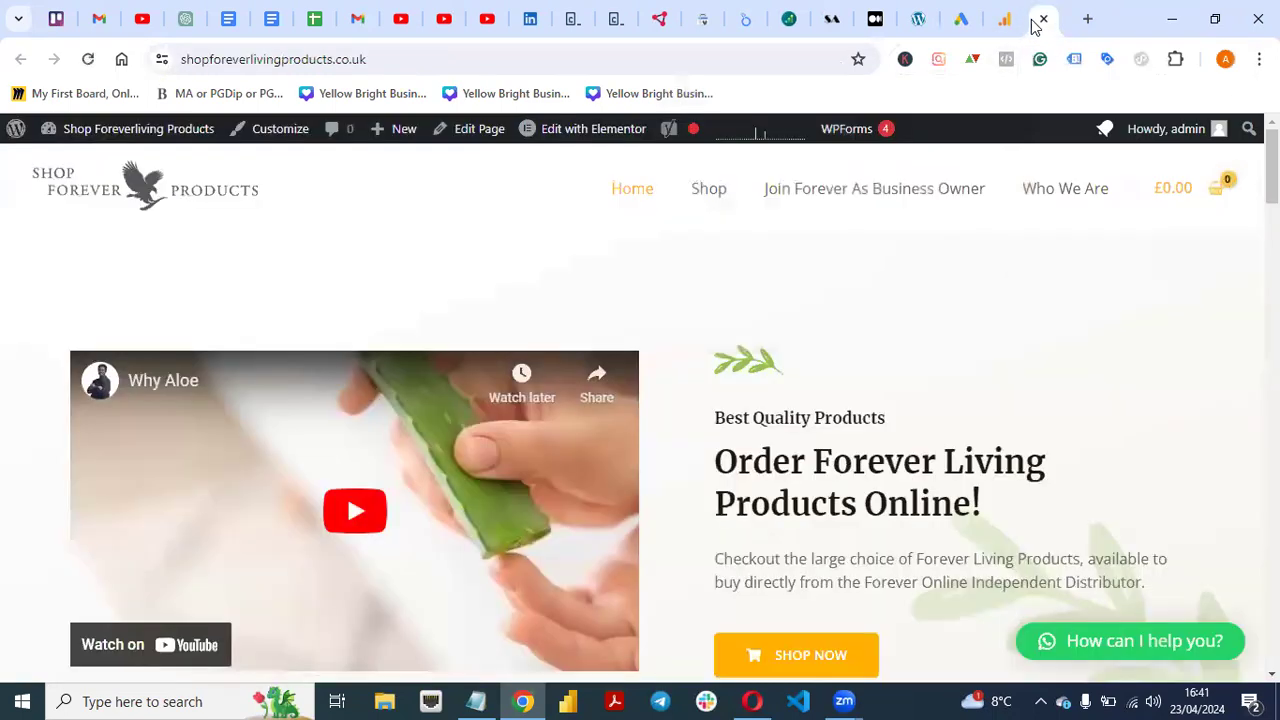
click(1043, 20)
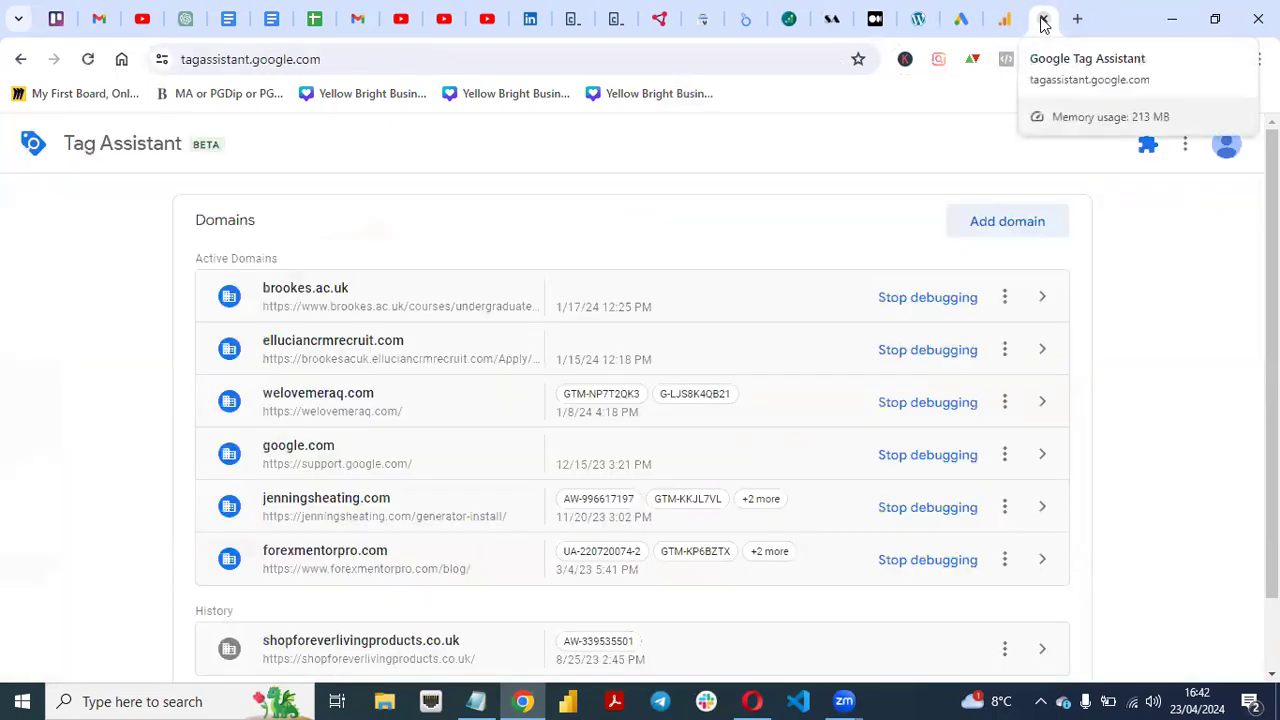
click(1043, 20)
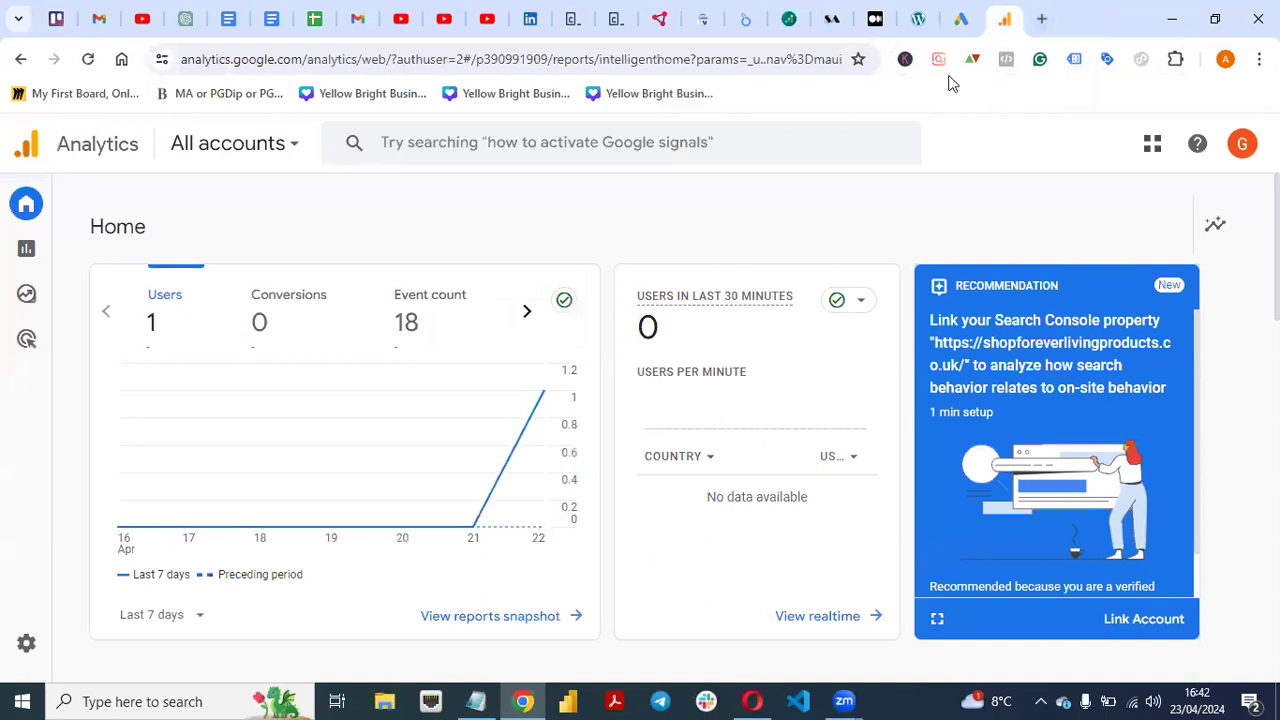
Step: Open the shopforeverlivingproducts.co.uk home page in a new browser page after a glance at the WordPress dashboard
click(918, 20)
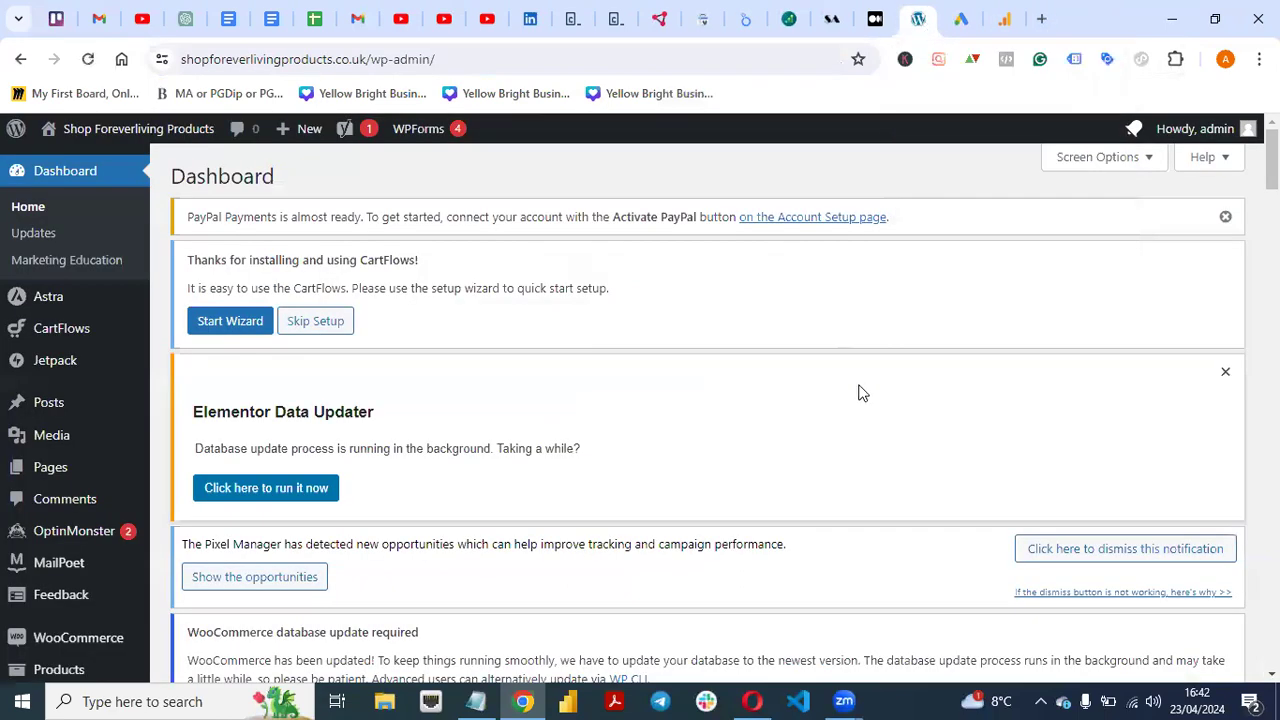
click(1041, 20)
text(shopforeverlivingproducts.co.uk)
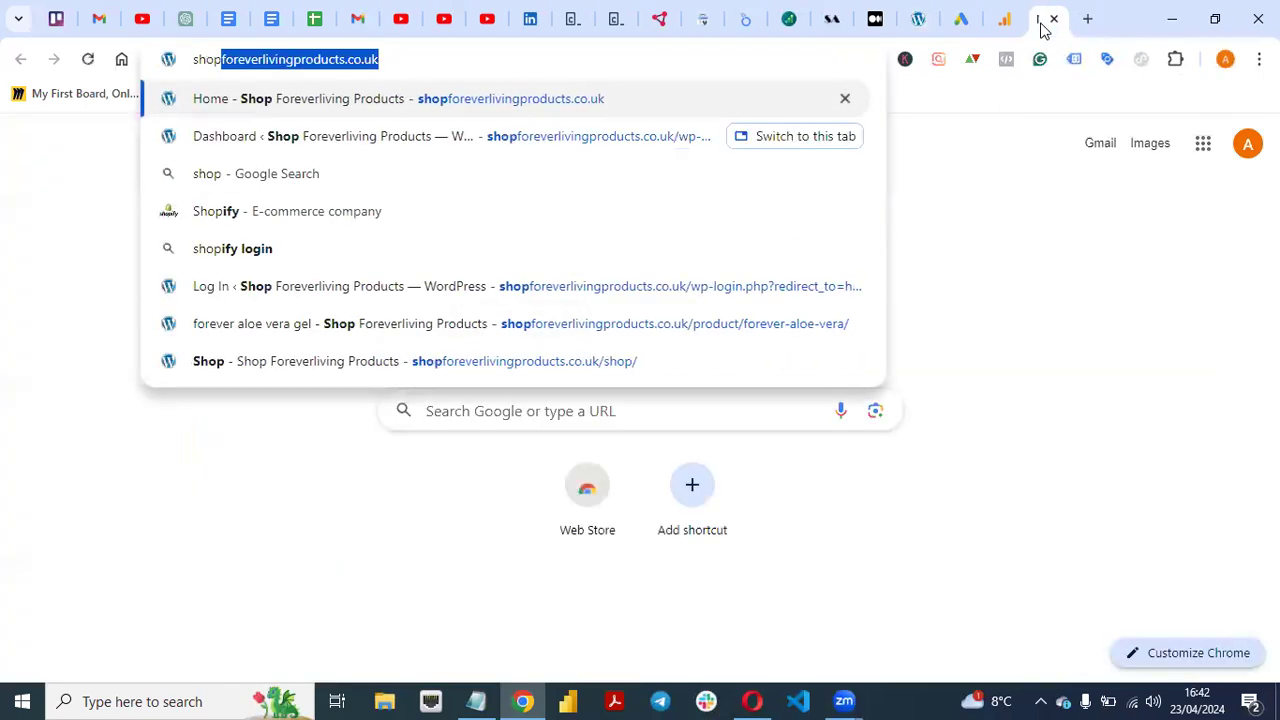
click(757, 101)
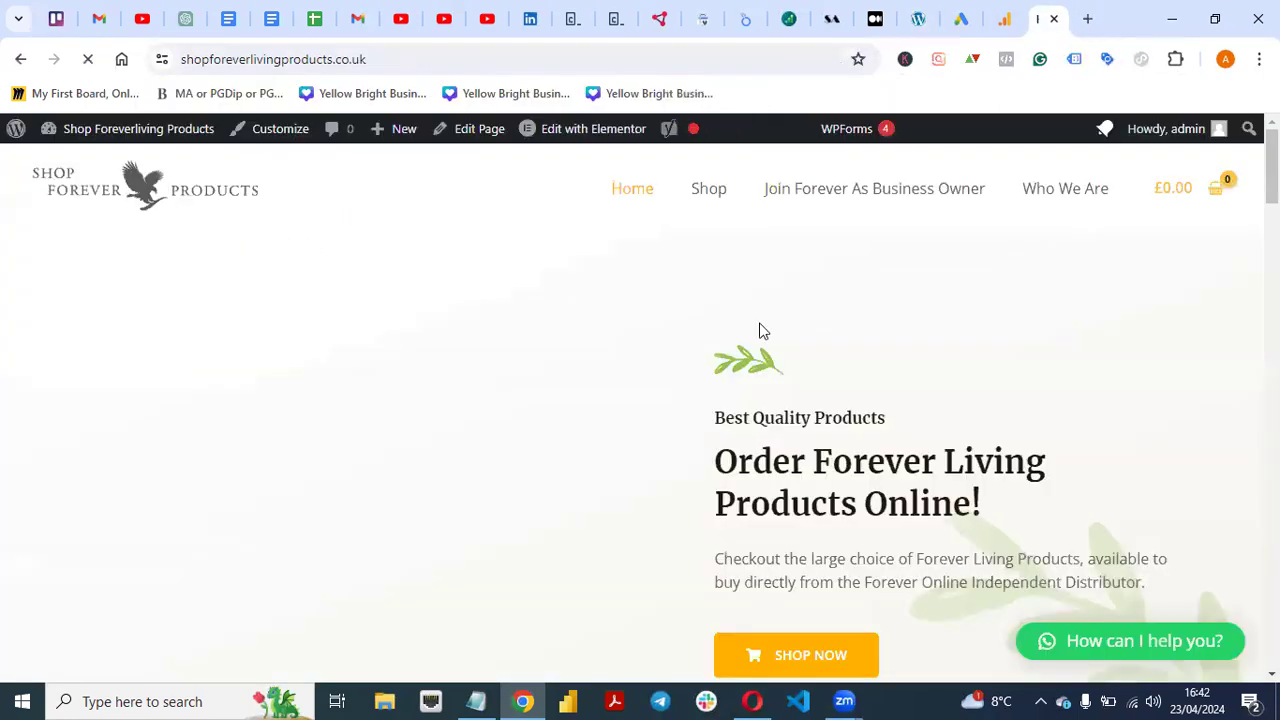
Step: Open the Tag Assistant Legacy extension for the reloaded storefront home page
click(1075, 62)
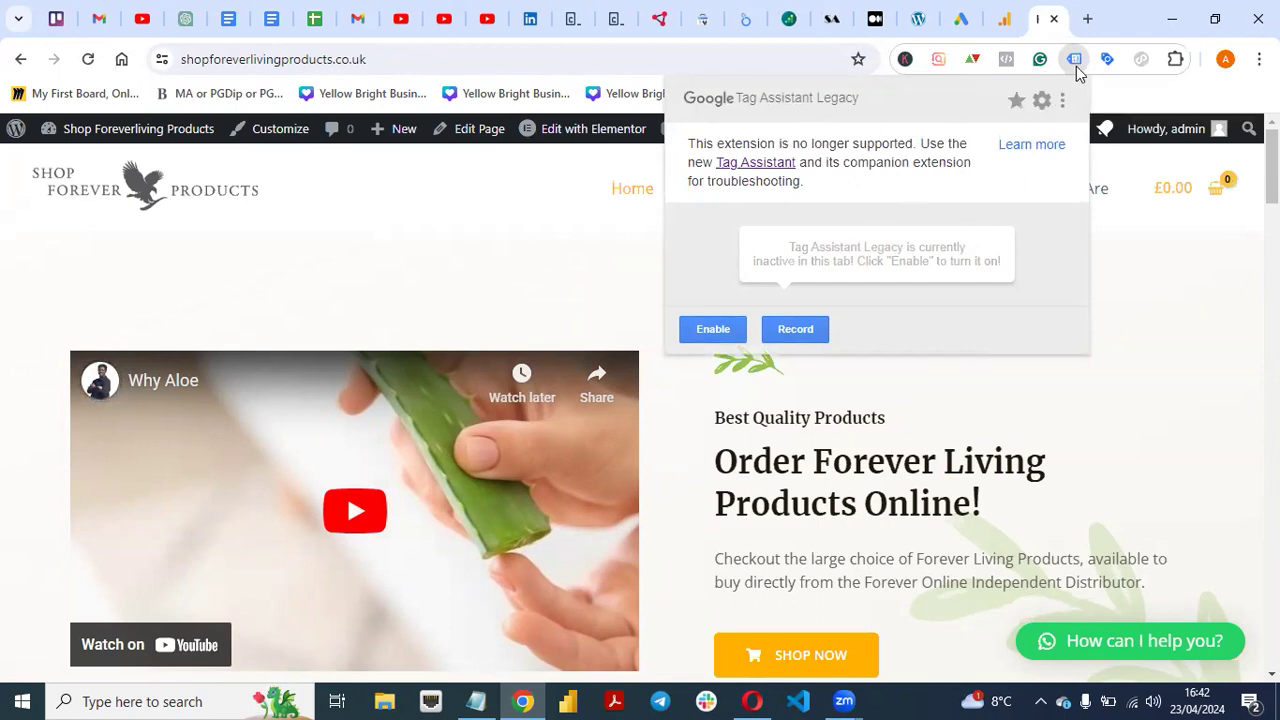
click(1073, 61)
click(1073, 61)
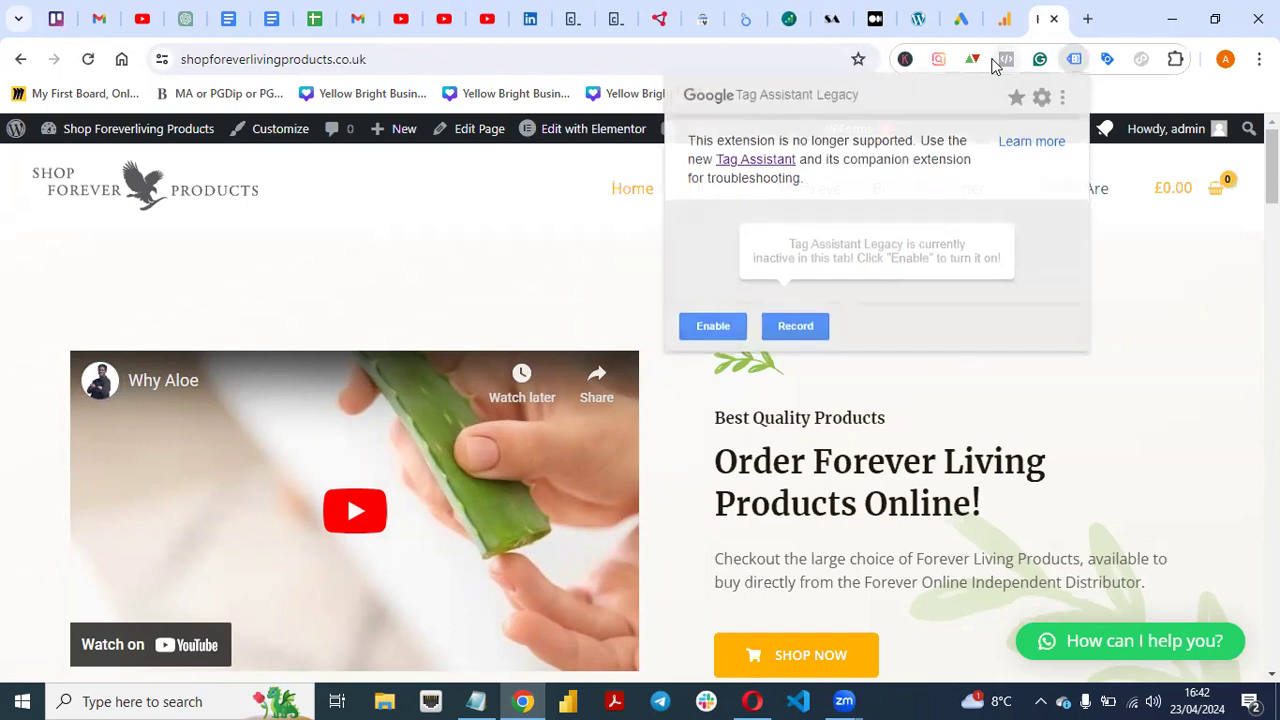
click(1005, 60)
click(1073, 61)
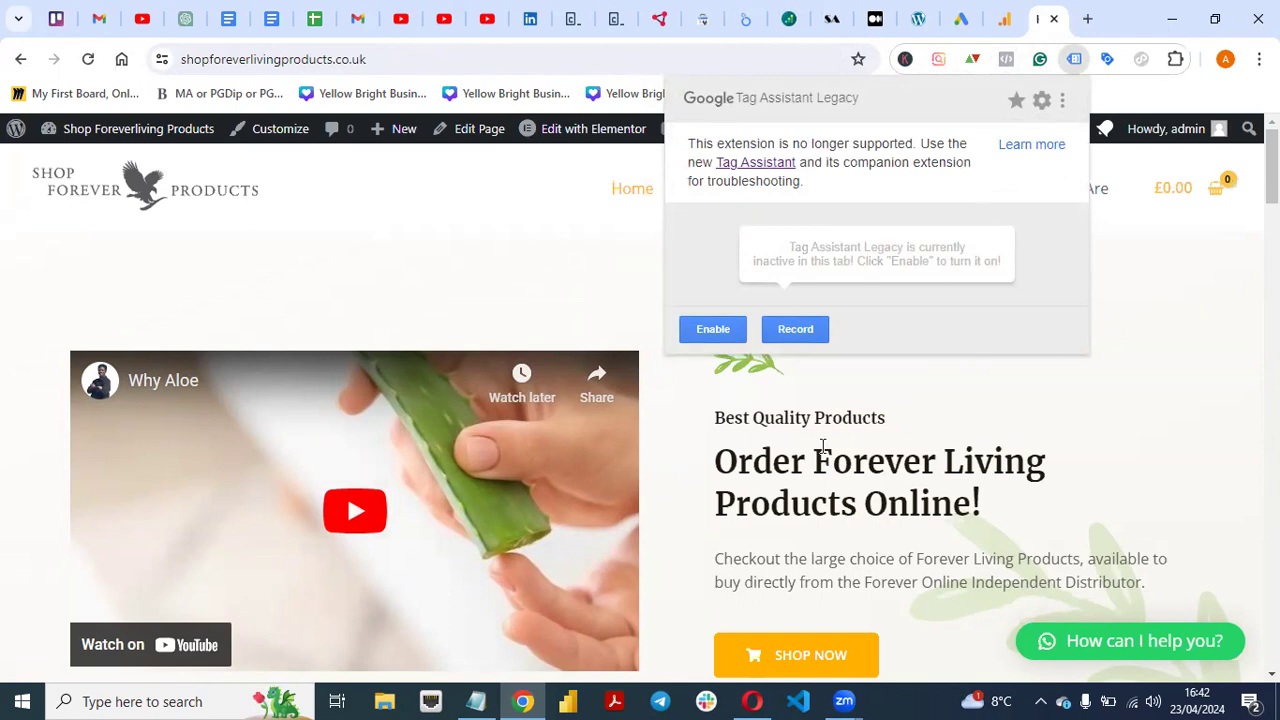
Step: Enable Tag Assistant Legacy on the storefront home page and start a recording
click(720, 334)
click(792, 344)
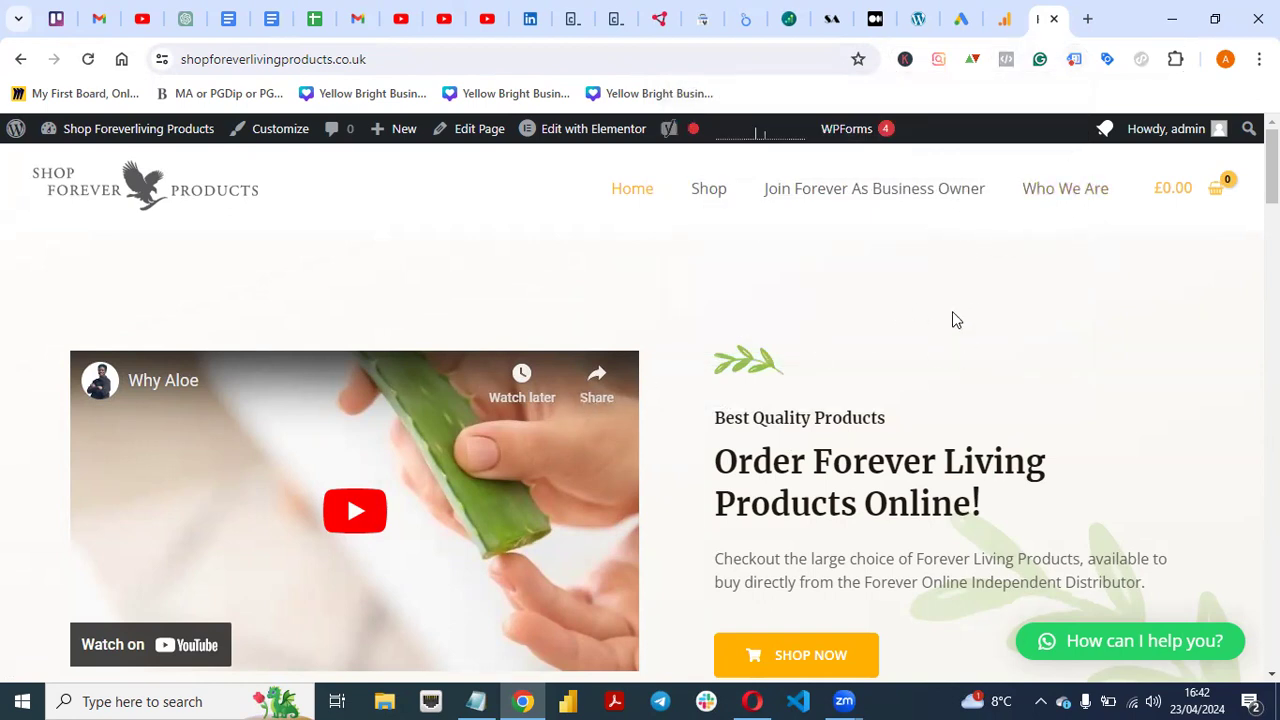
Step: Switch to Google Analytics and open the Shop Forever web stream details from the property's data streams
click(961, 19)
click(1005, 20)
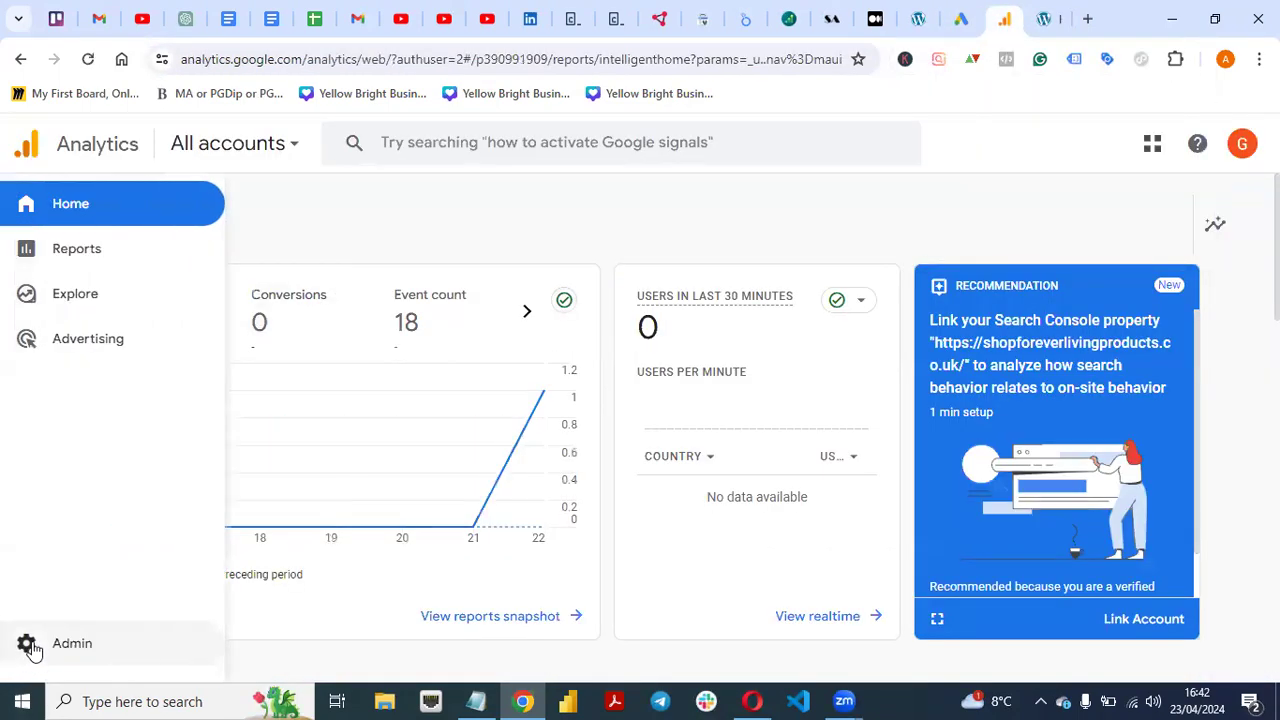
click(58, 645)
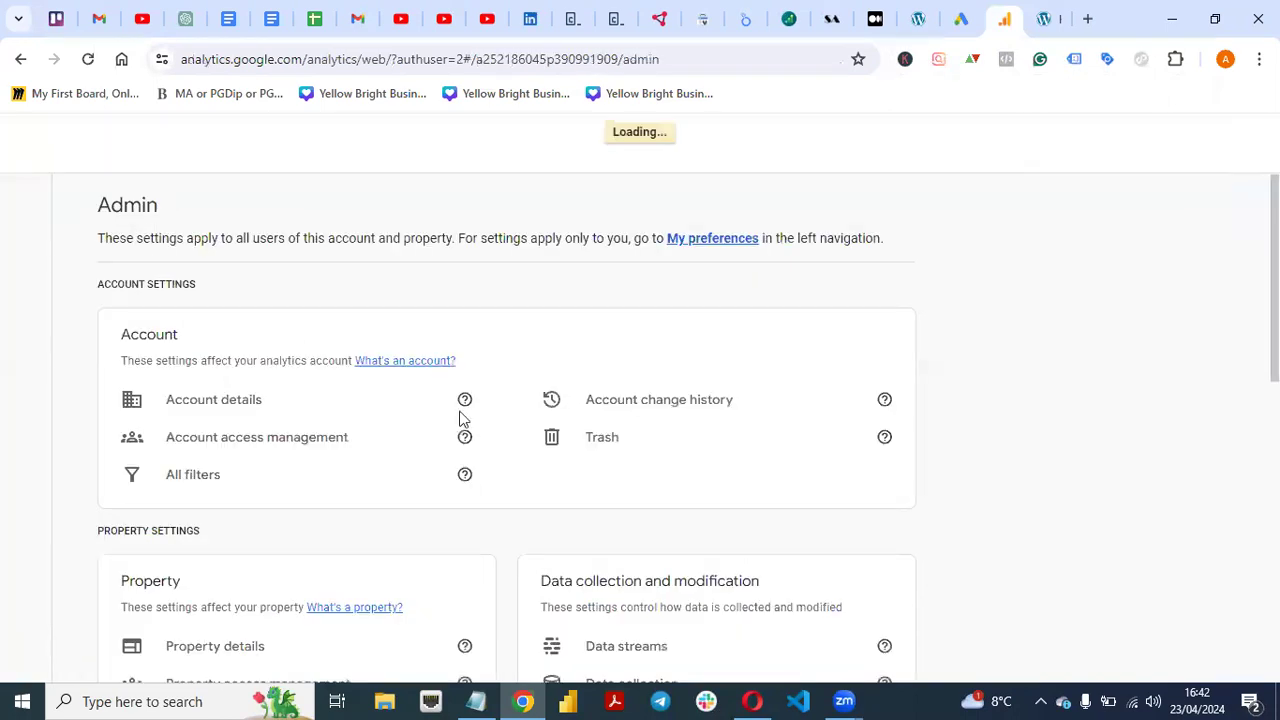
scroll(1157, 391, down, 2)
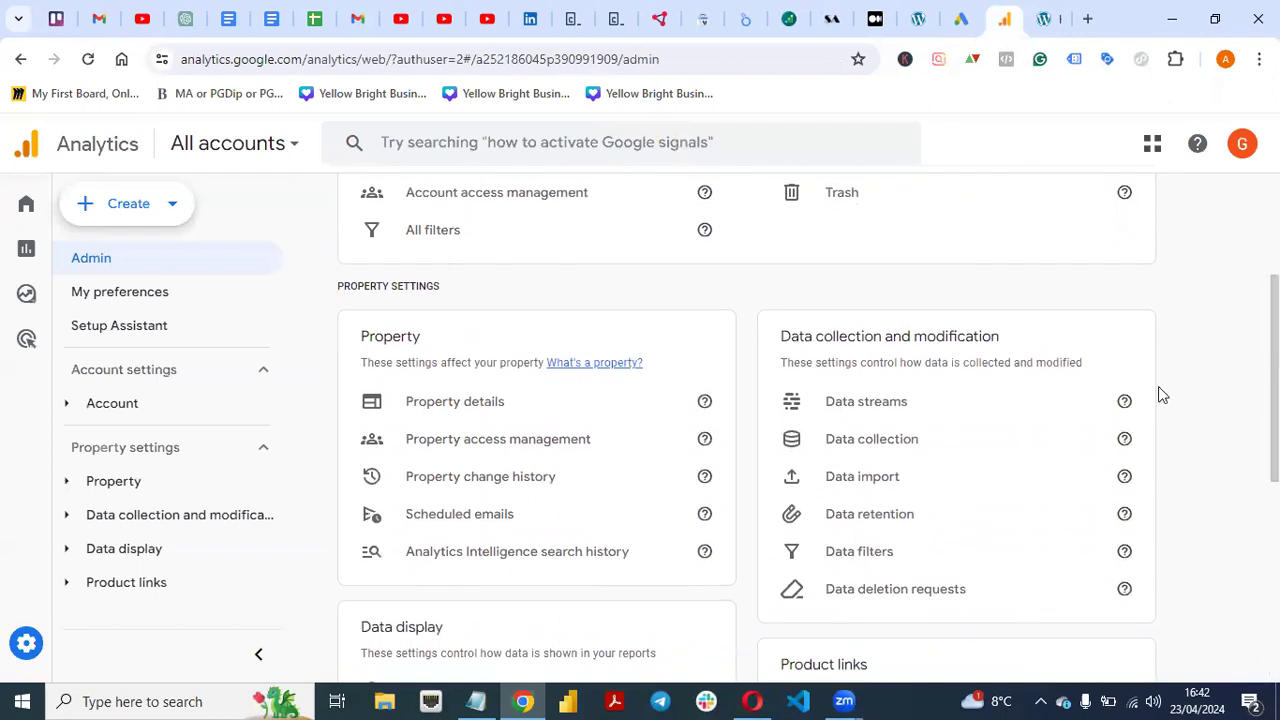
click(866, 401)
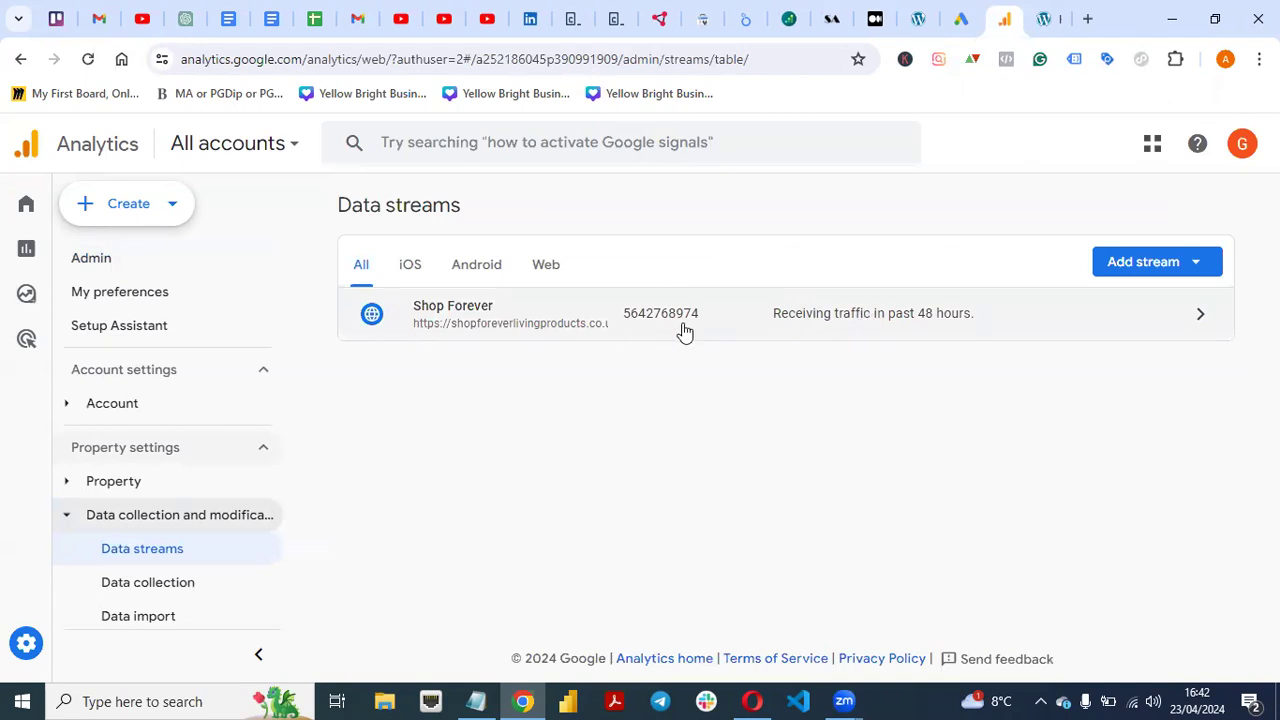
click(645, 330)
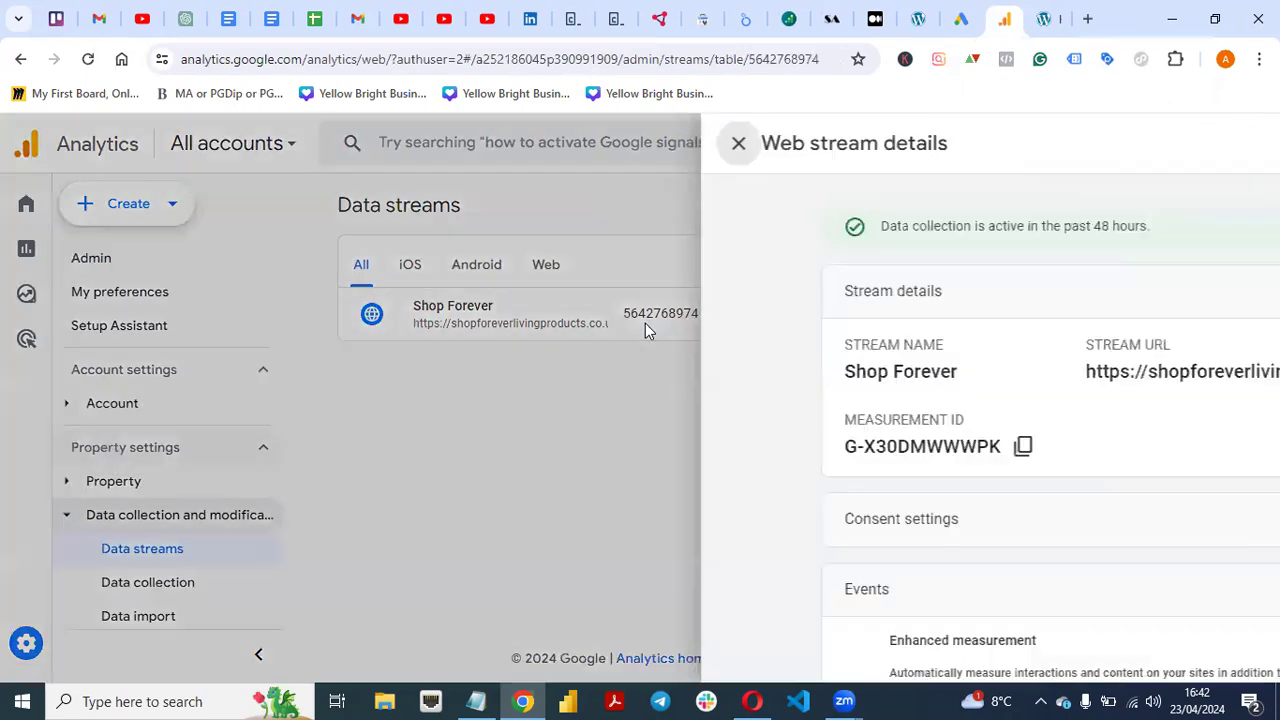
Step: Open the Google tag installation instructions for the Shop Forever stream and copy the manual gtag.js snippet
scroll(1055, 314, down, 1)
scroll(1222, 586, down, 5)
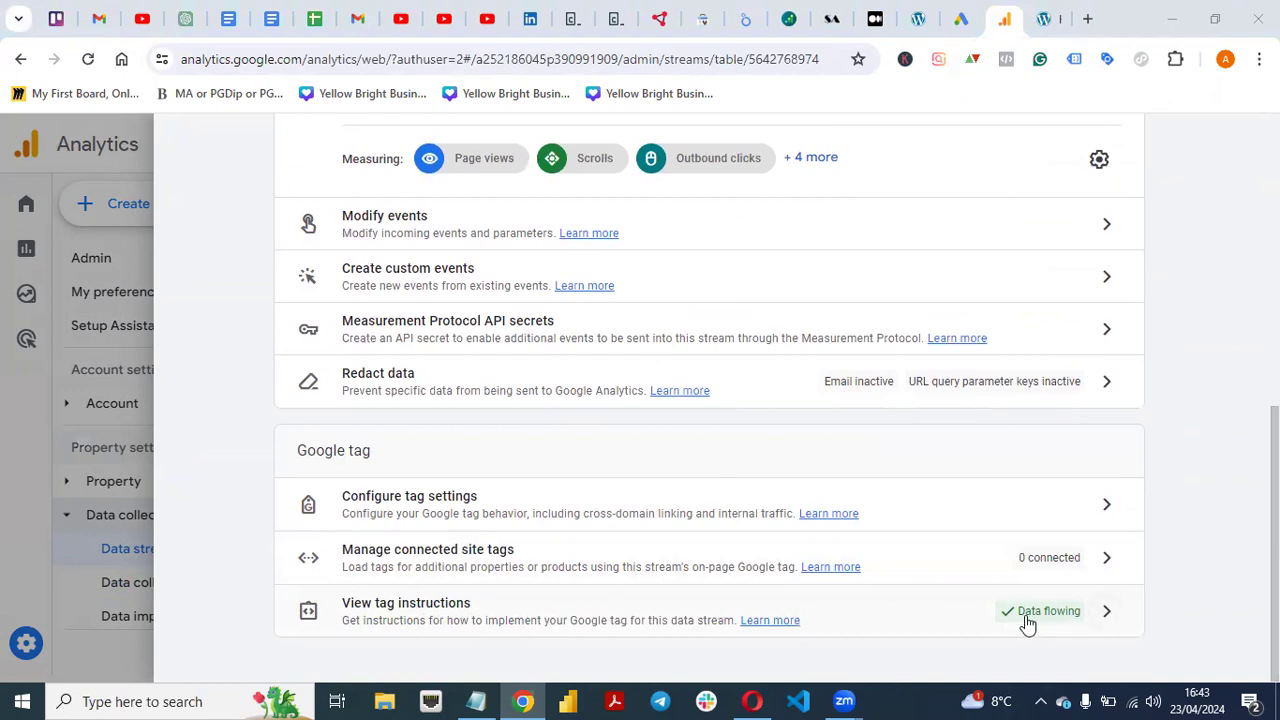
click(549, 615)
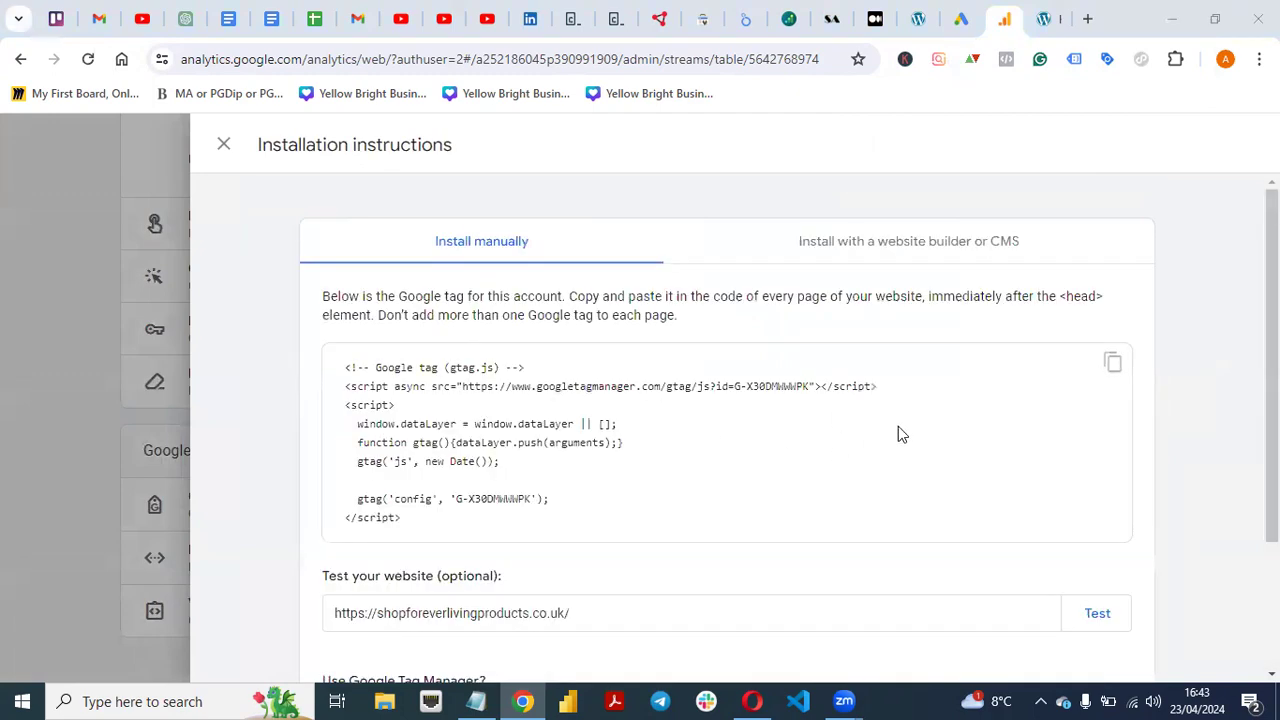
click(1112, 364)
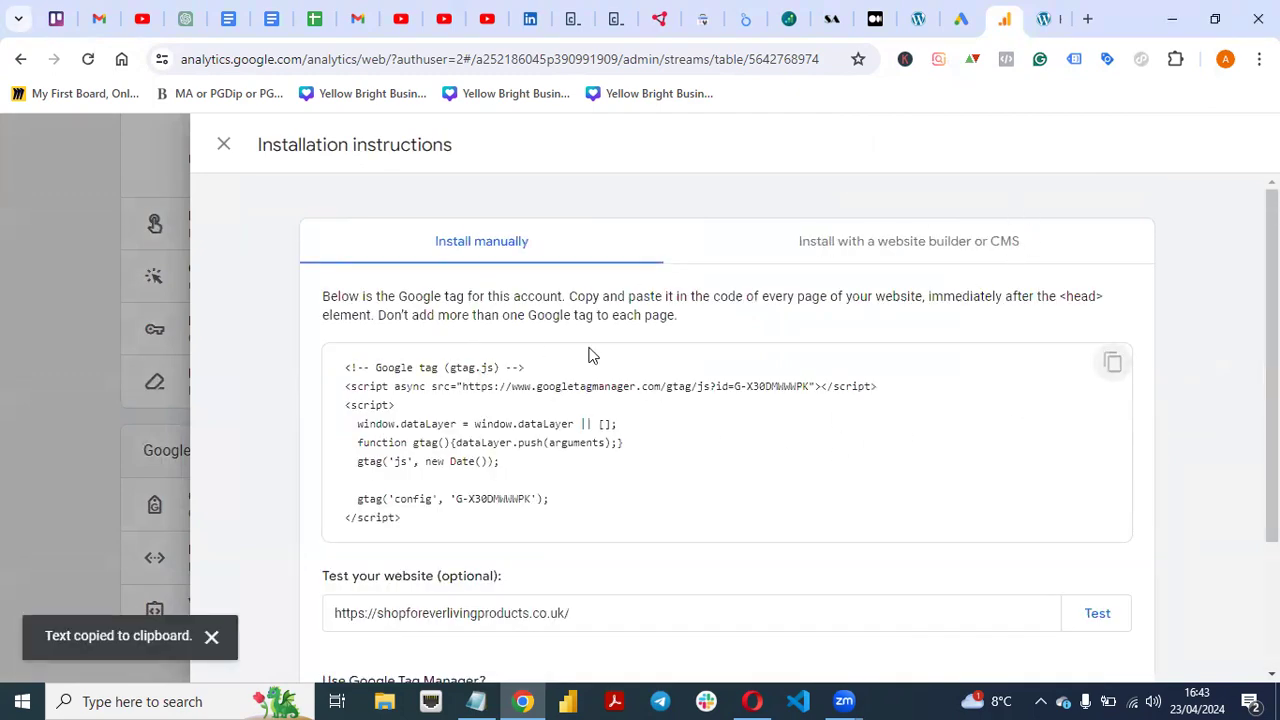
Step: Compare the Google Ads setup instructions for the Dummy Purchase (1) conversion with the Google Analytics tag installation instructions
click(962, 18)
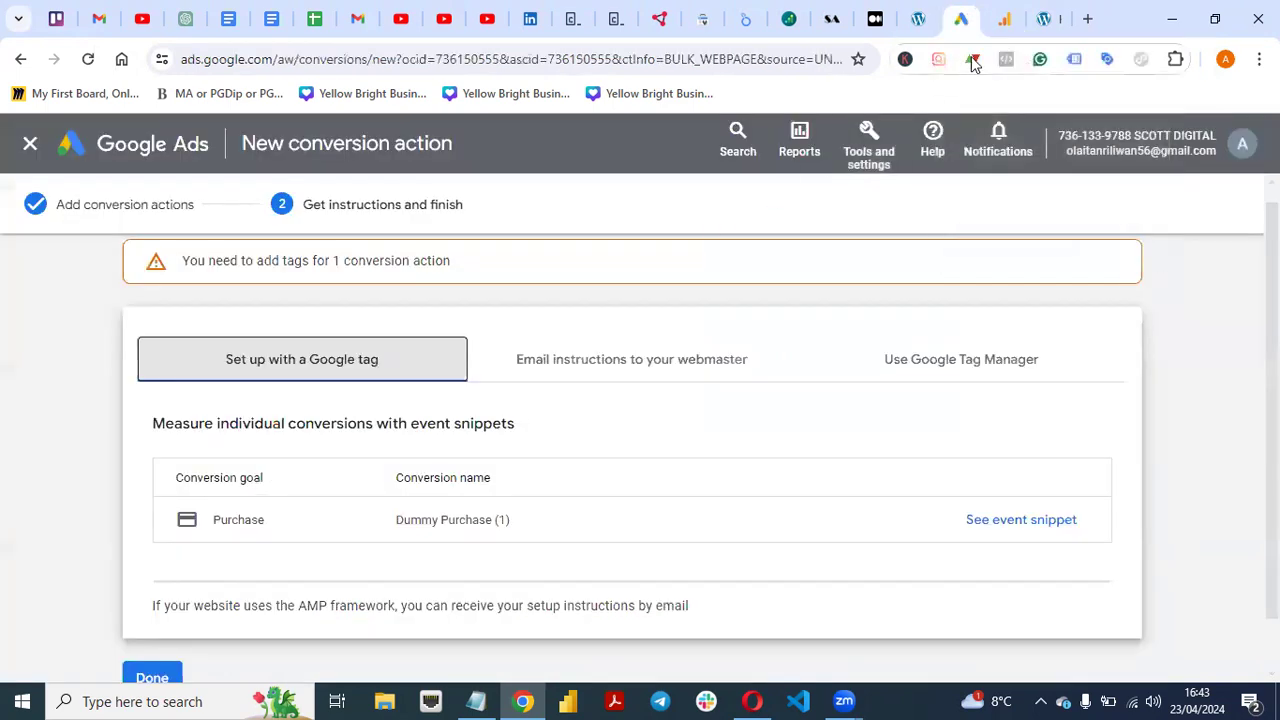
click(1004, 20)
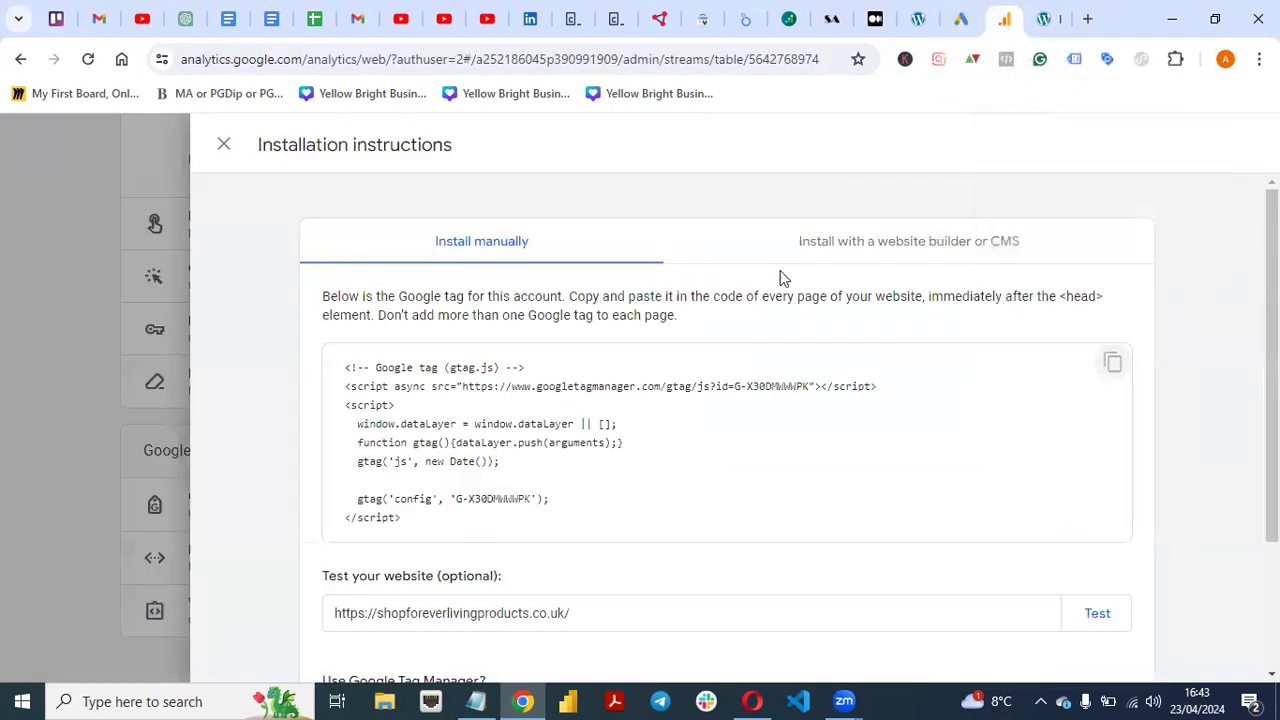
click(960, 18)
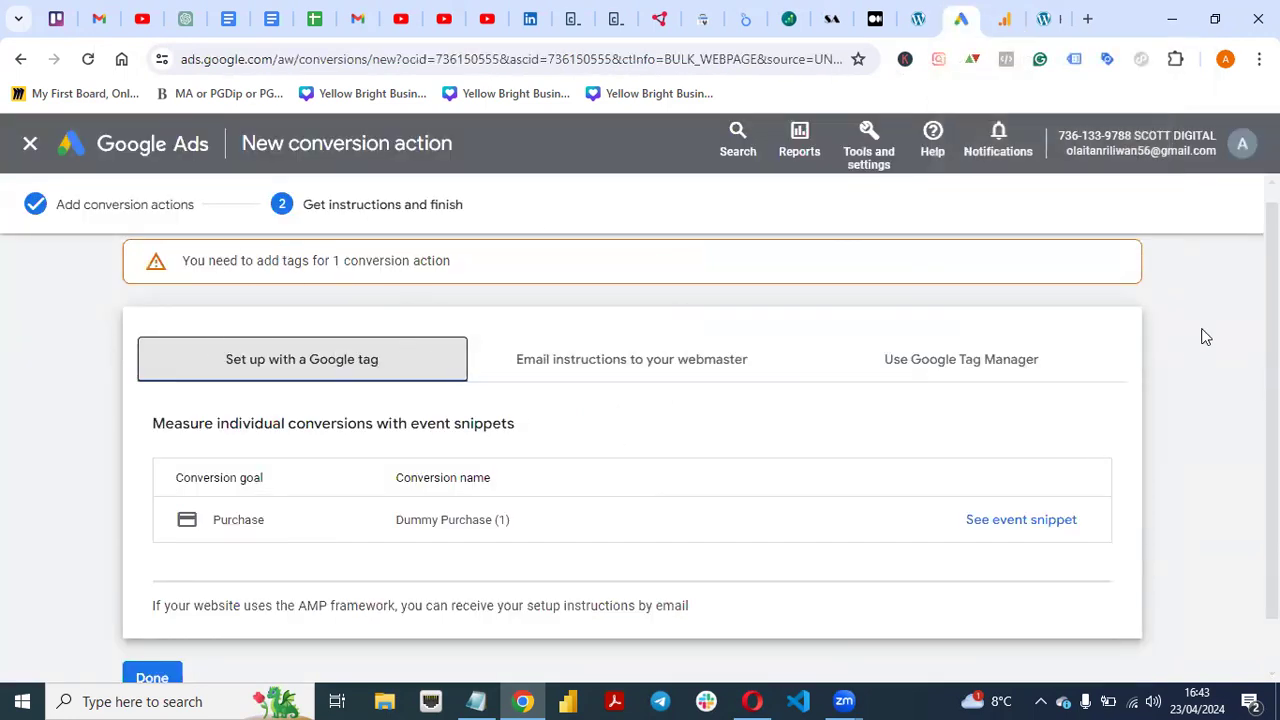
scroll(1046, 194, down, 1)
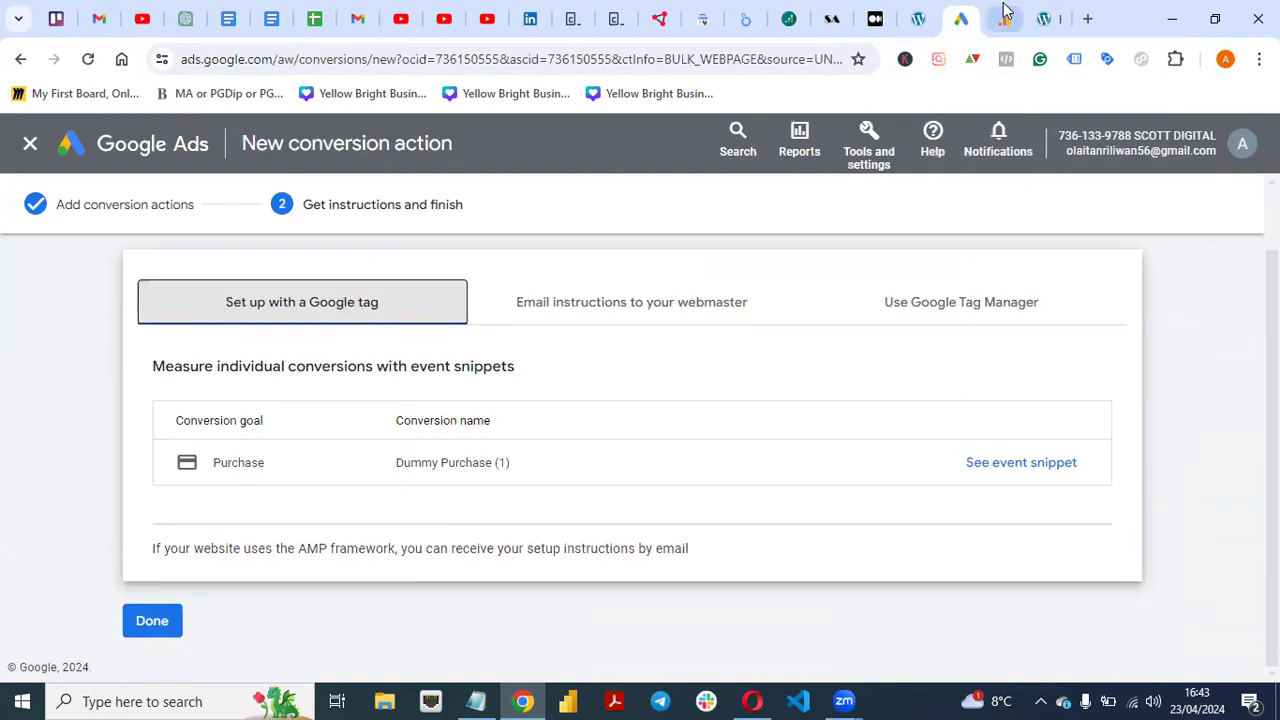
click(1004, 18)
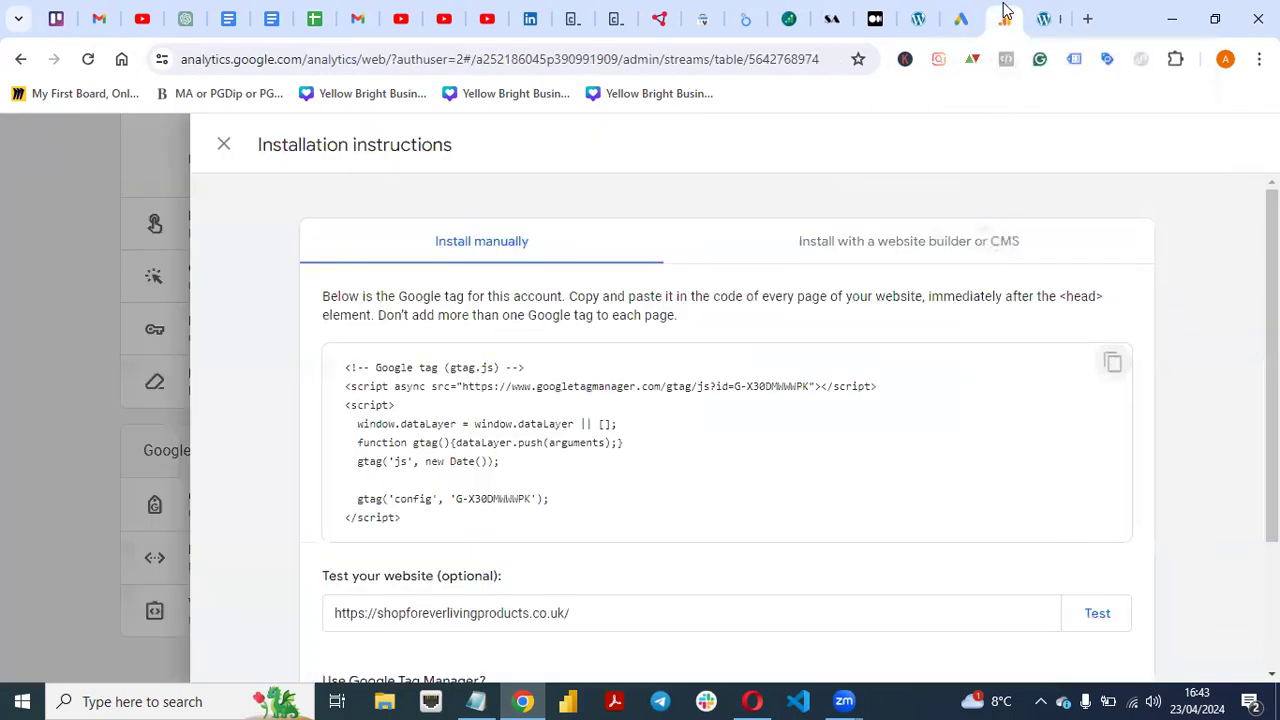
Step: Switch to the WordPress dashboard and search the new plugins for "Hfcm"
click(918, 18)
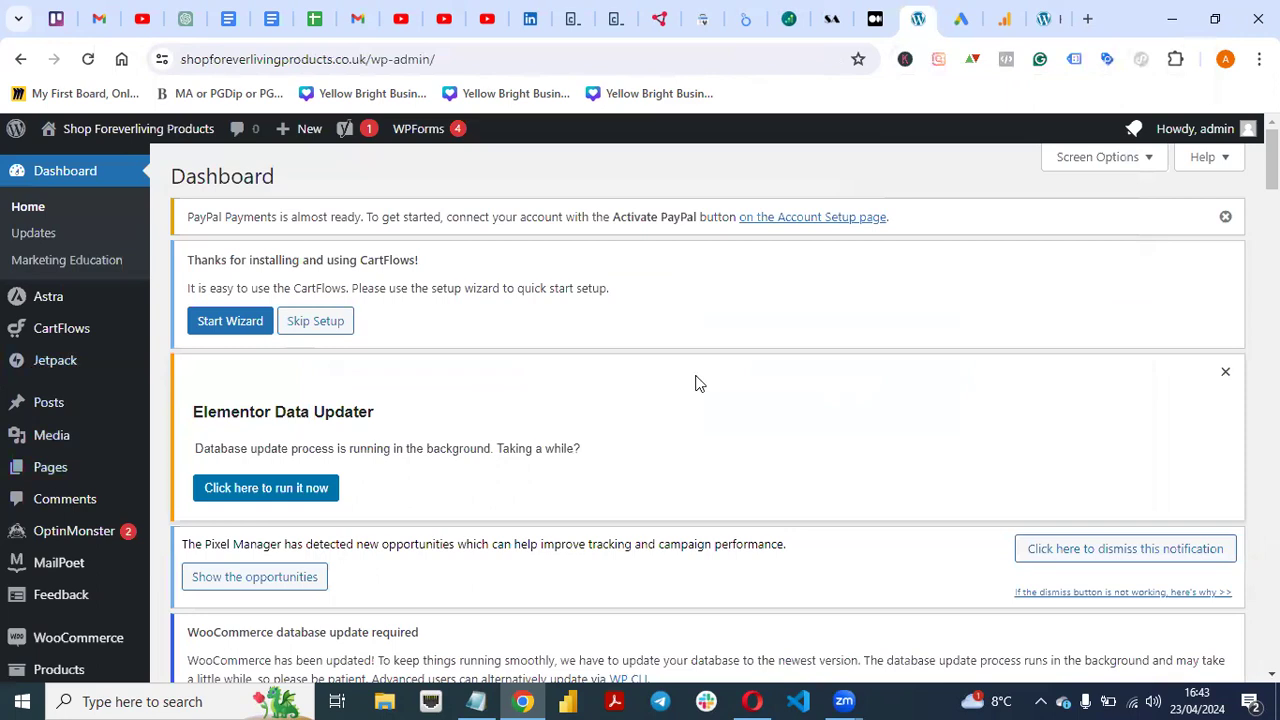
scroll(360, 392, down, 10)
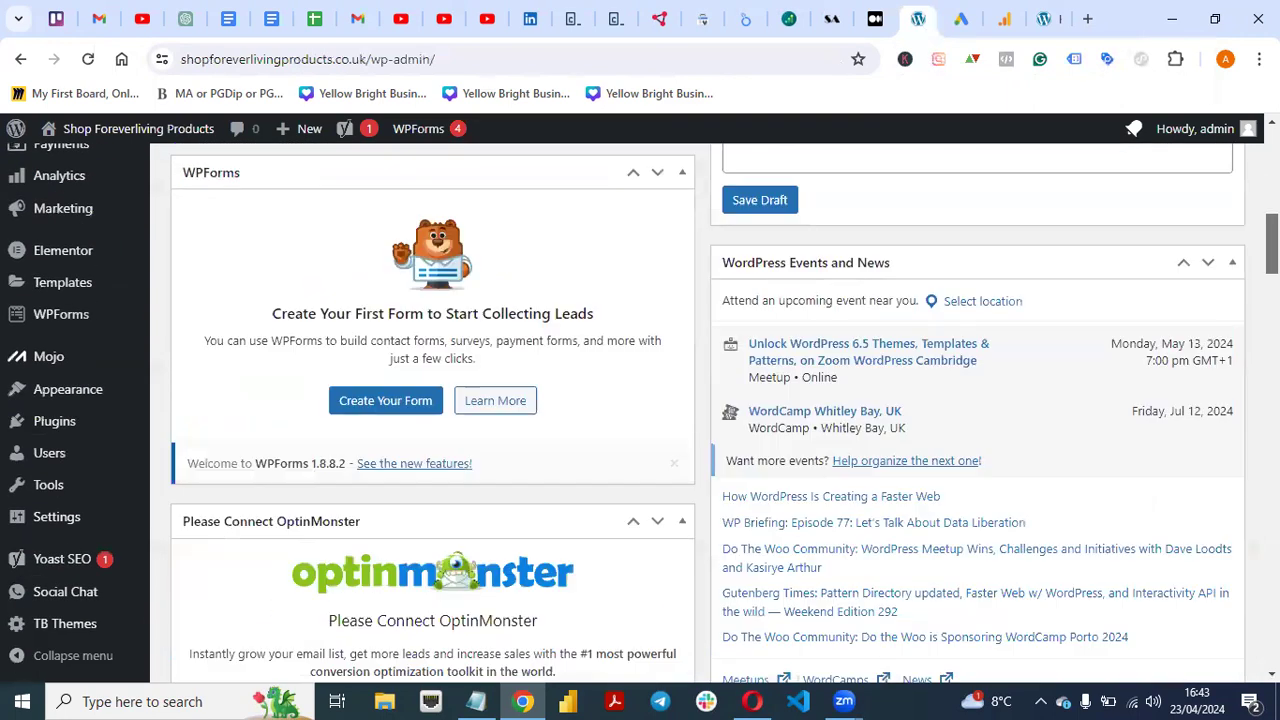
mouse_move(25, 421)
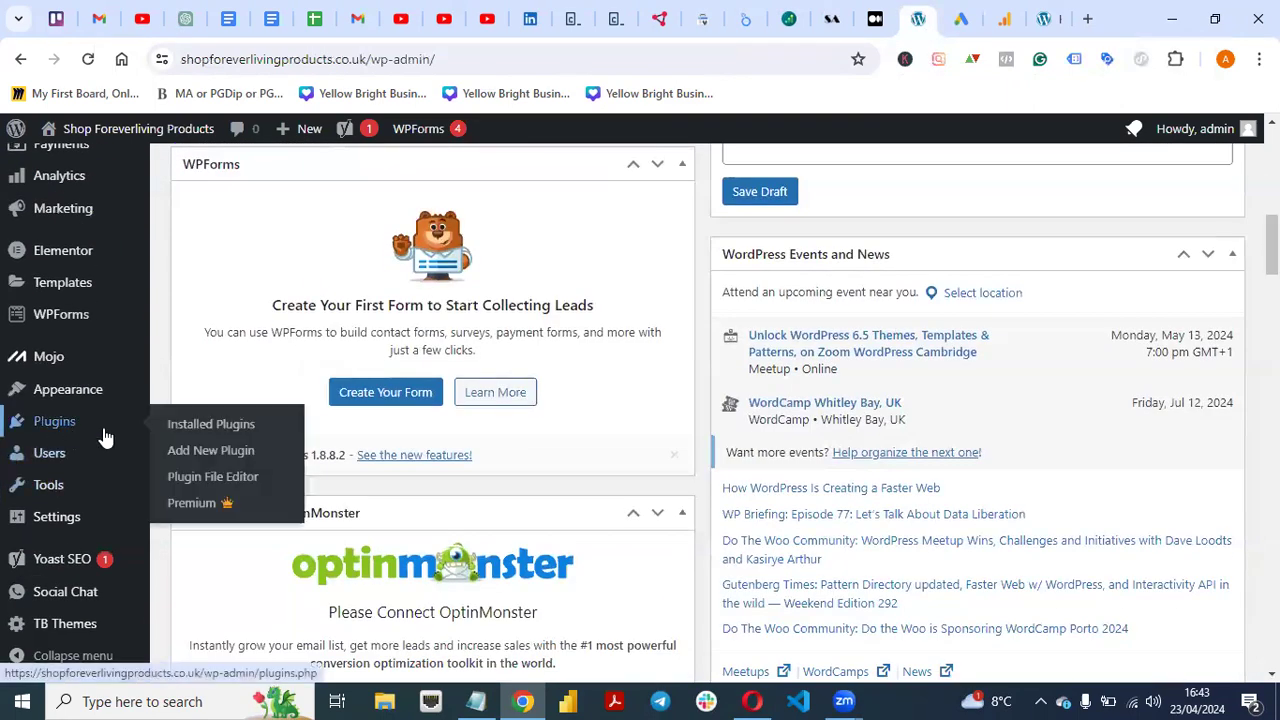
click(201, 450)
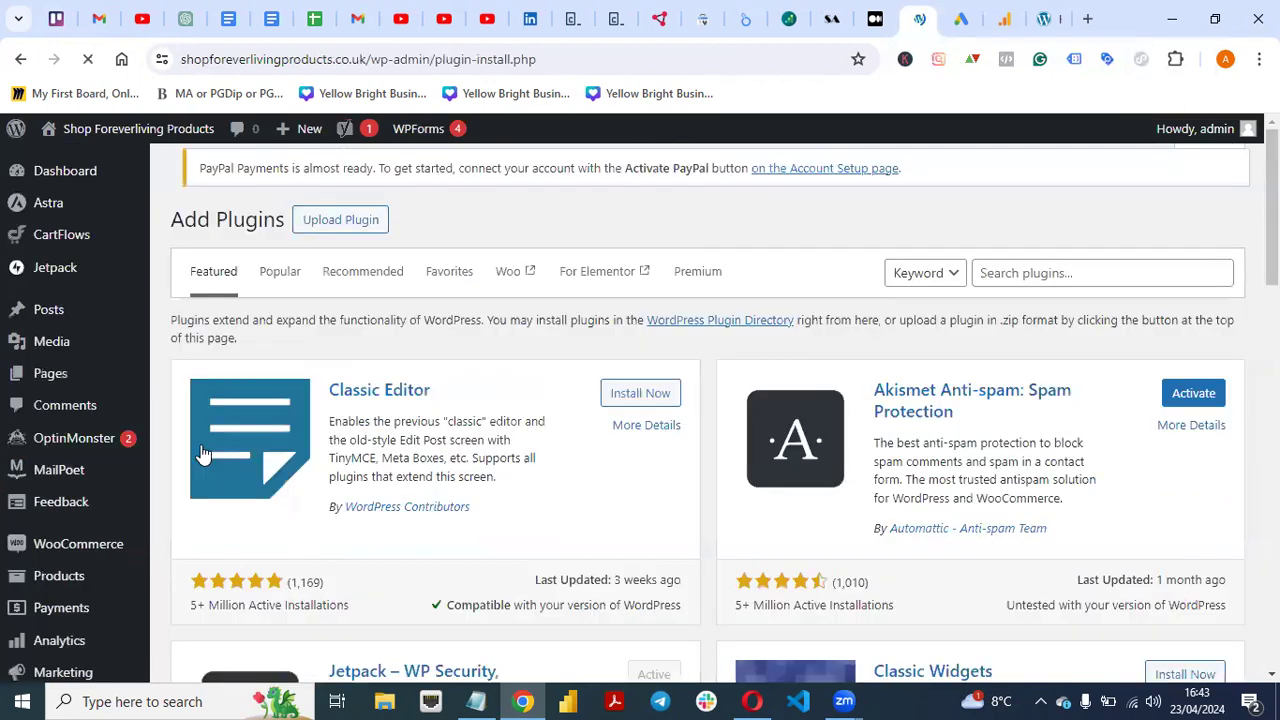
click(1032, 283)
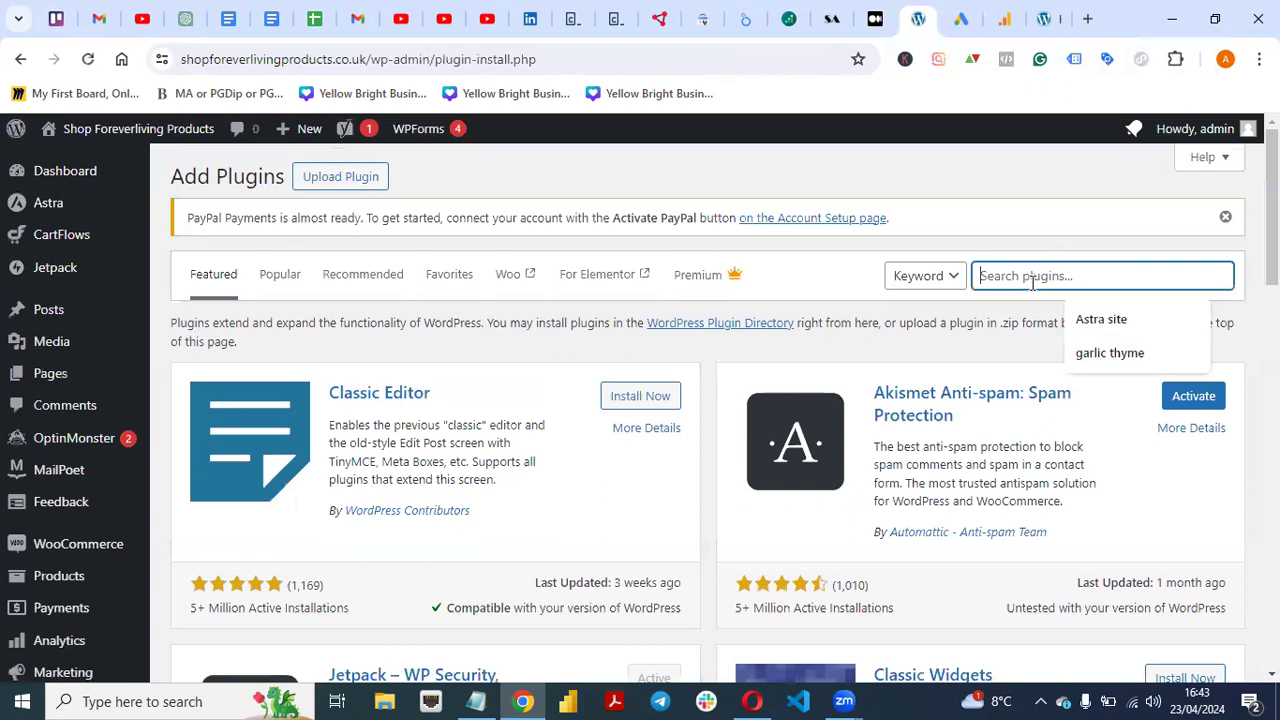
text(Hf)
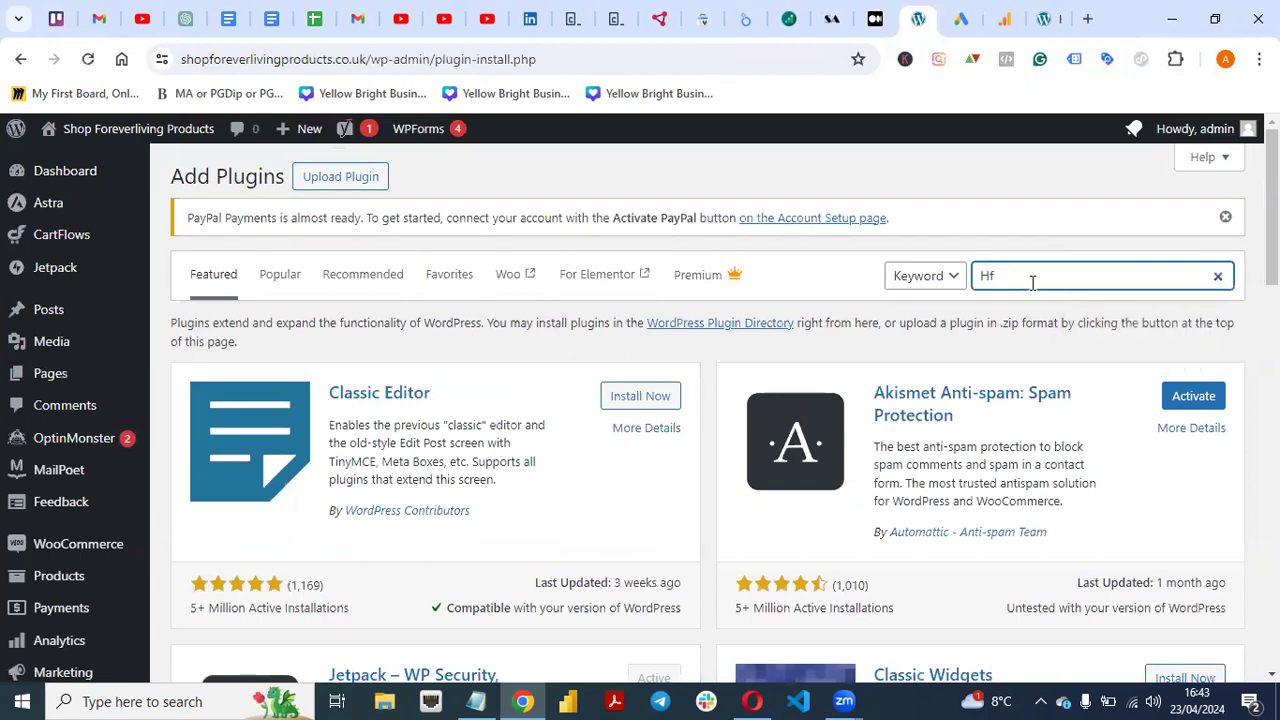
text(cm)
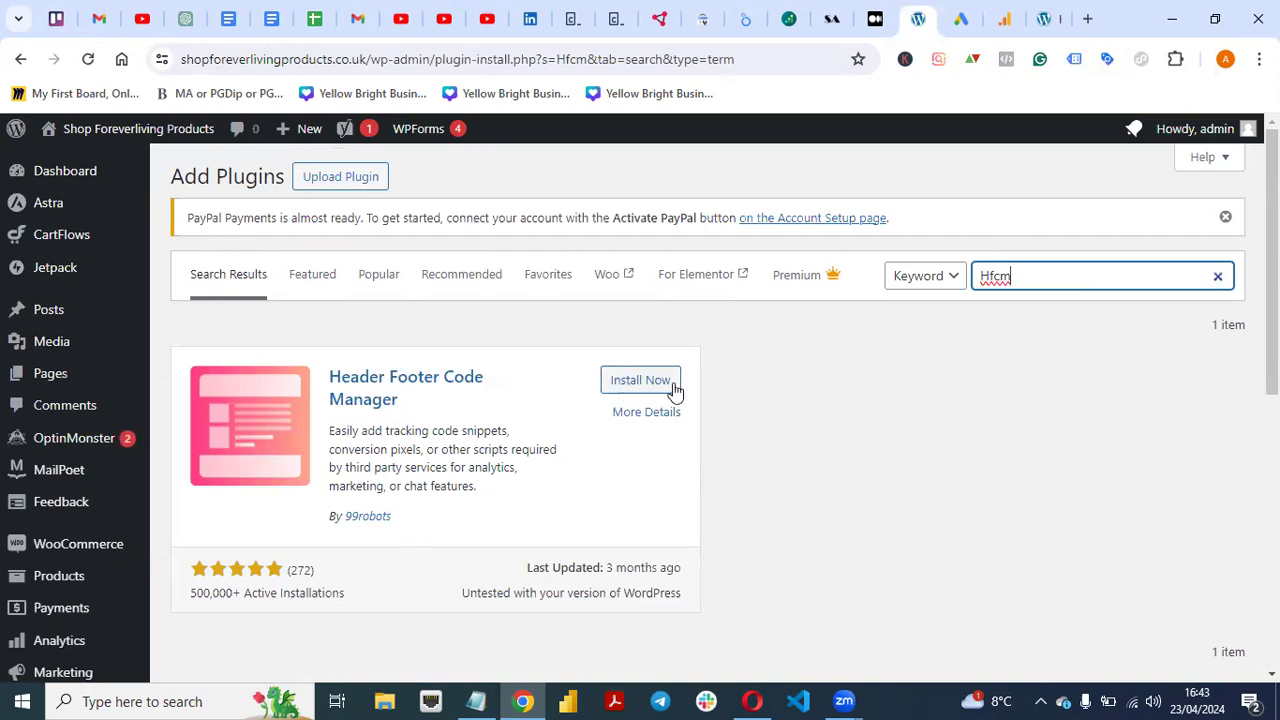
Step: Install and activate the Header Footer Code Manager plugin by 99robots
click(632, 382)
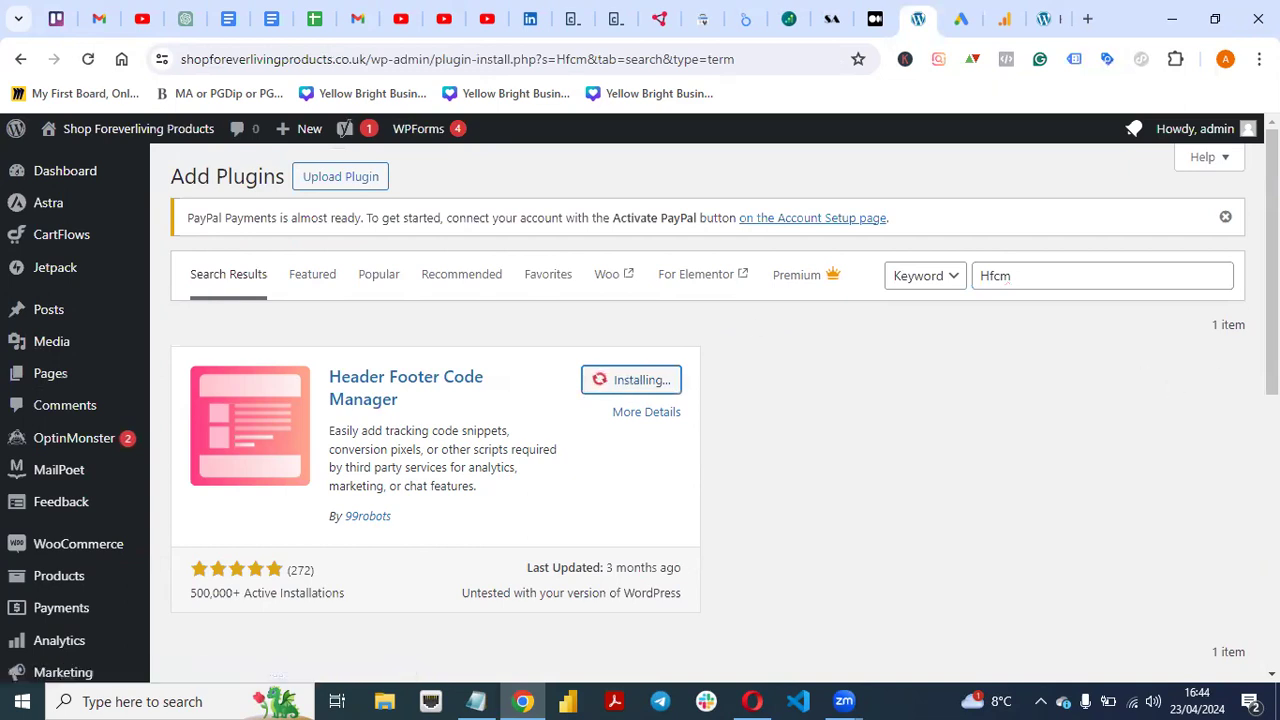
scroll(1008, 284, down, 1)
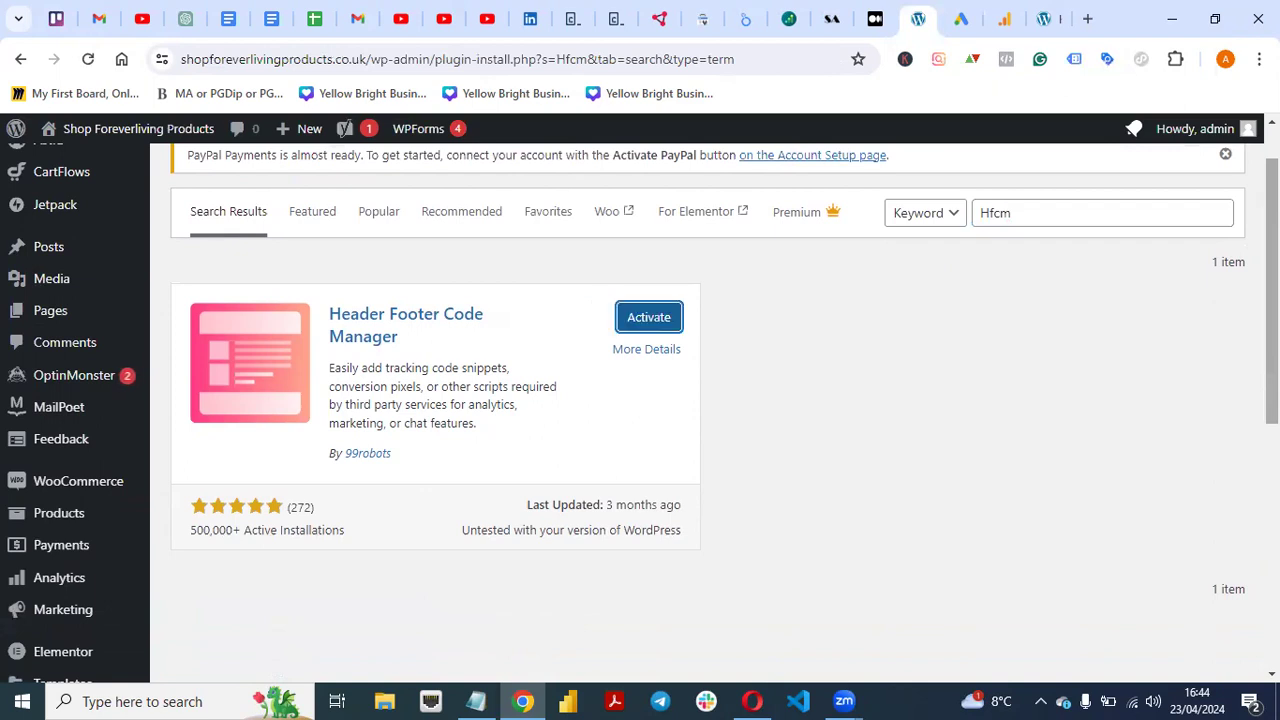
click(649, 318)
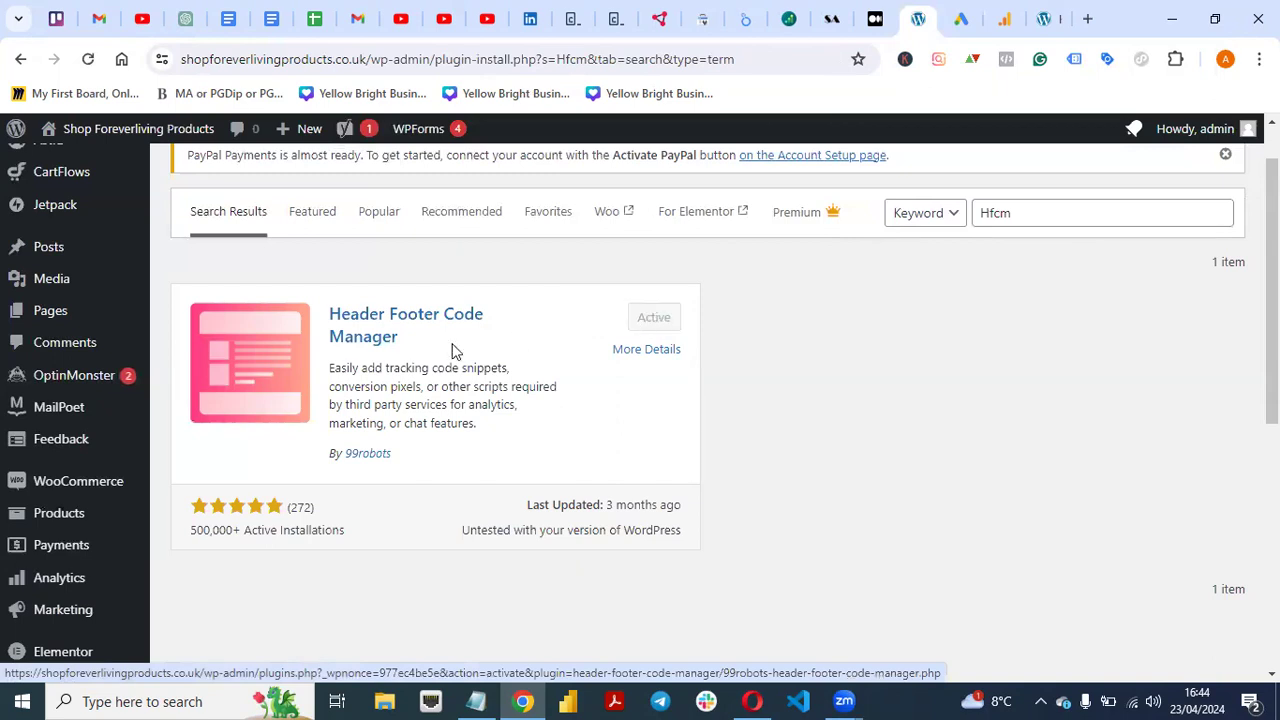
Step: Open the site's list of installed plugins and locate Header Footer Code Manager in it
scroll(700, 400, down, 3)
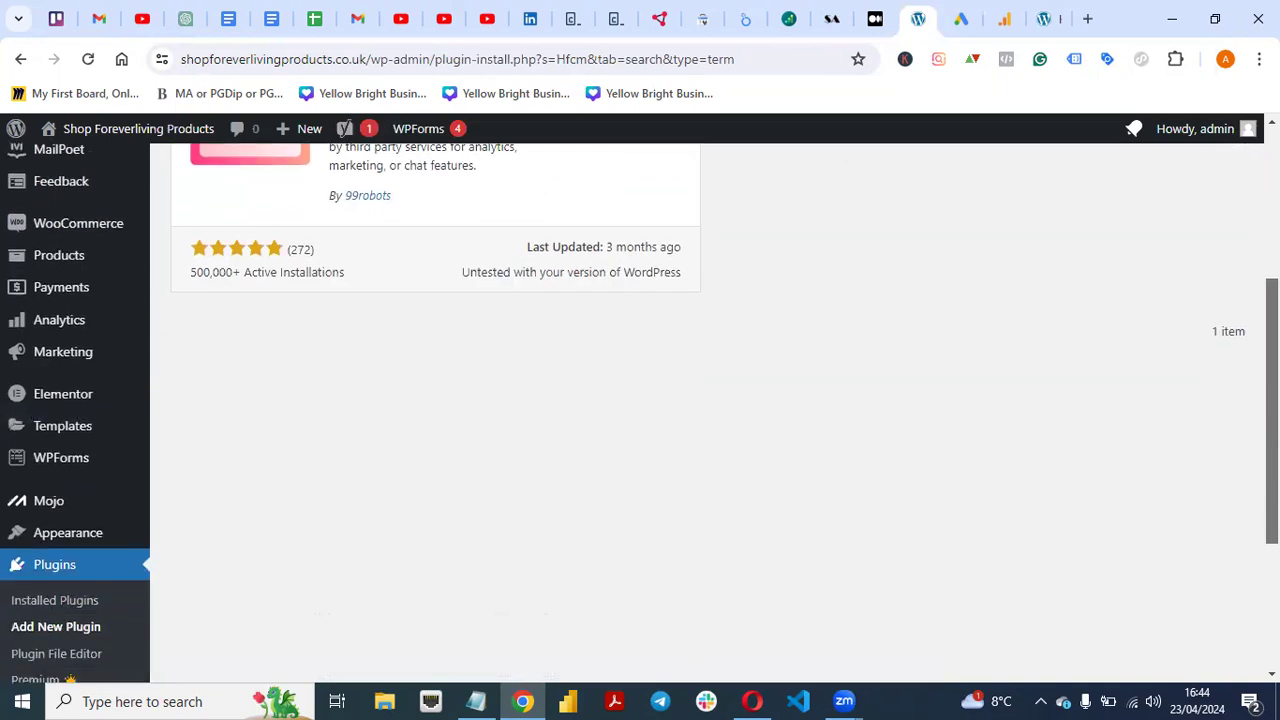
scroll(700, 400, up, 4)
scroll(700, 400, down, 5)
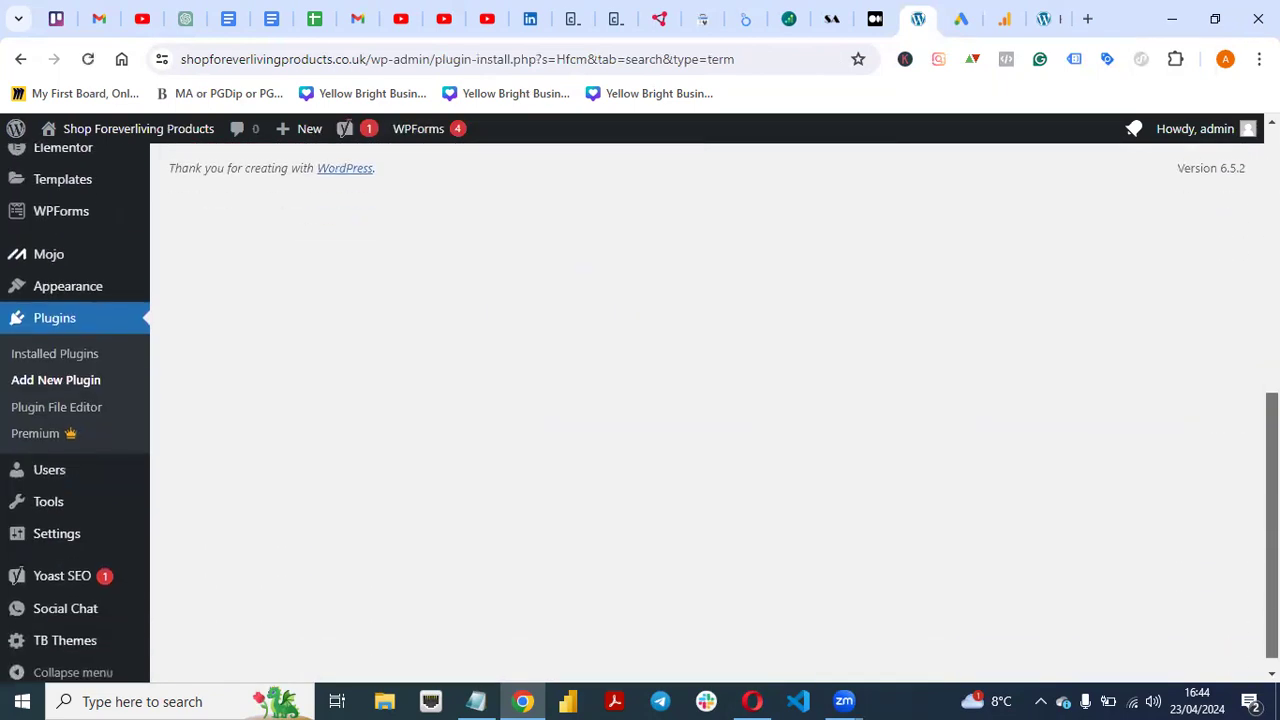
scroll(700, 400, up, 2)
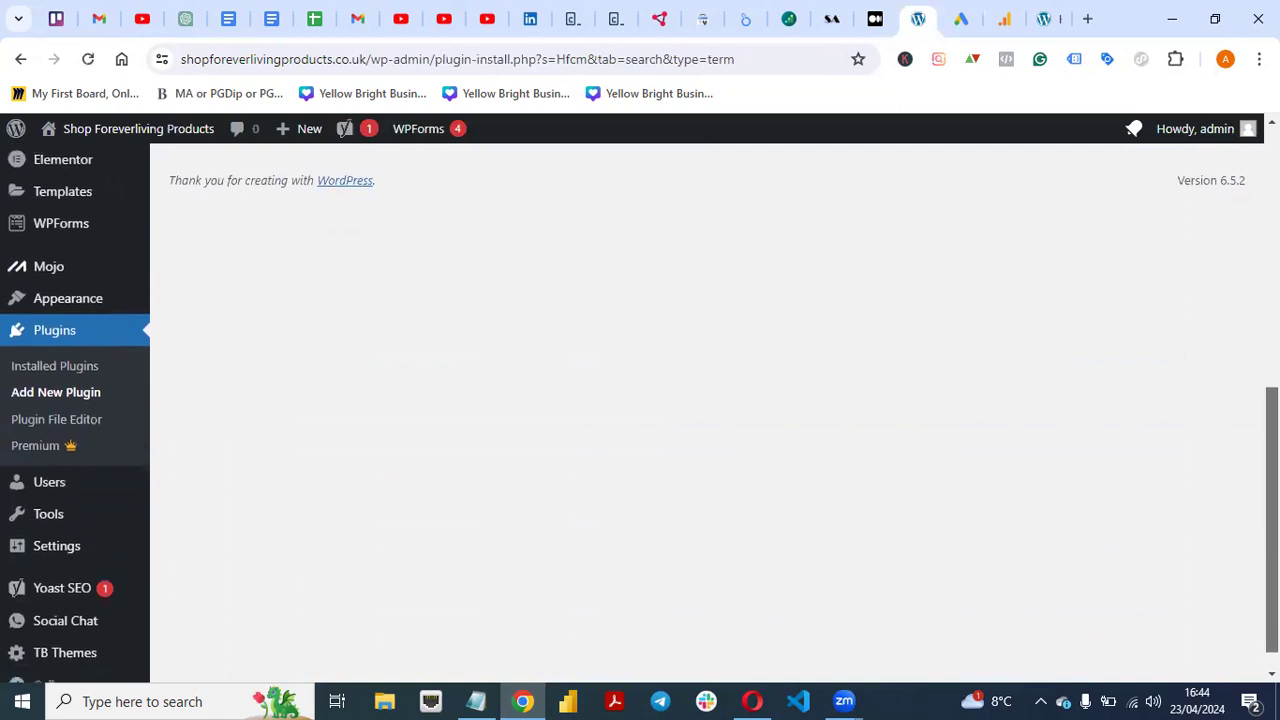
scroll(700, 400, up, 4)
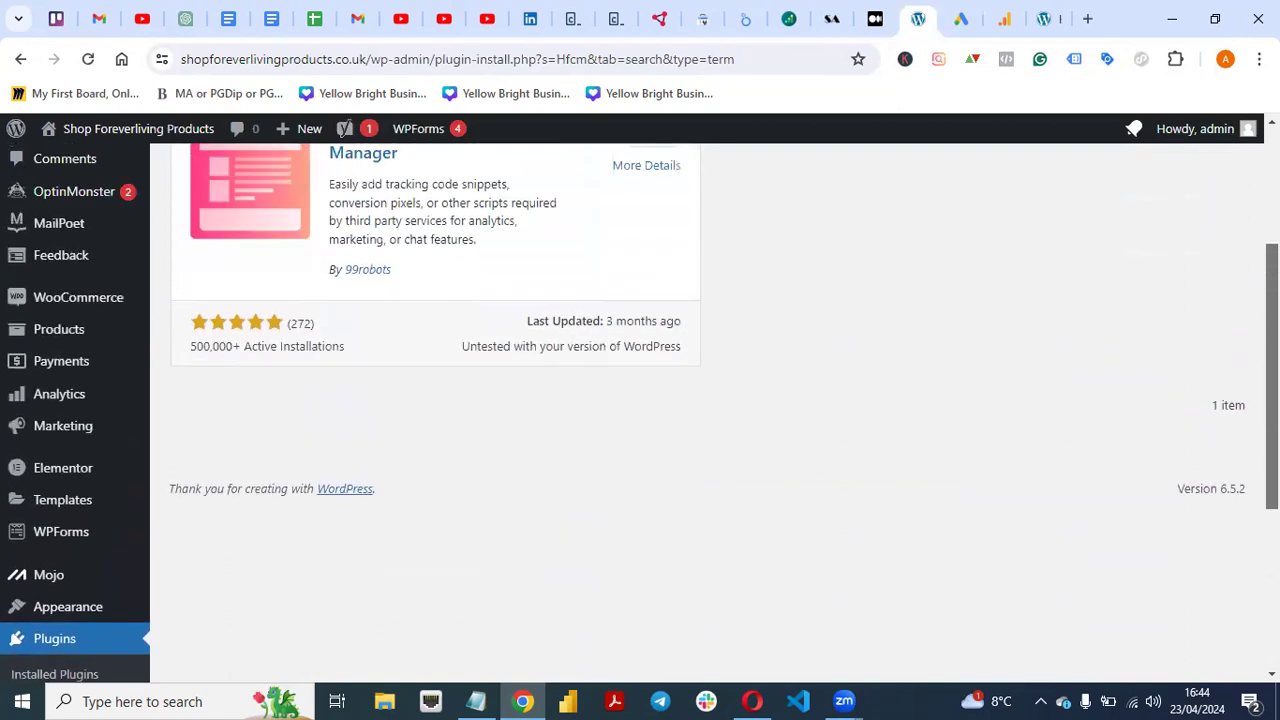
scroll(700, 400, down, 2)
scroll(700, 400, down, 2)
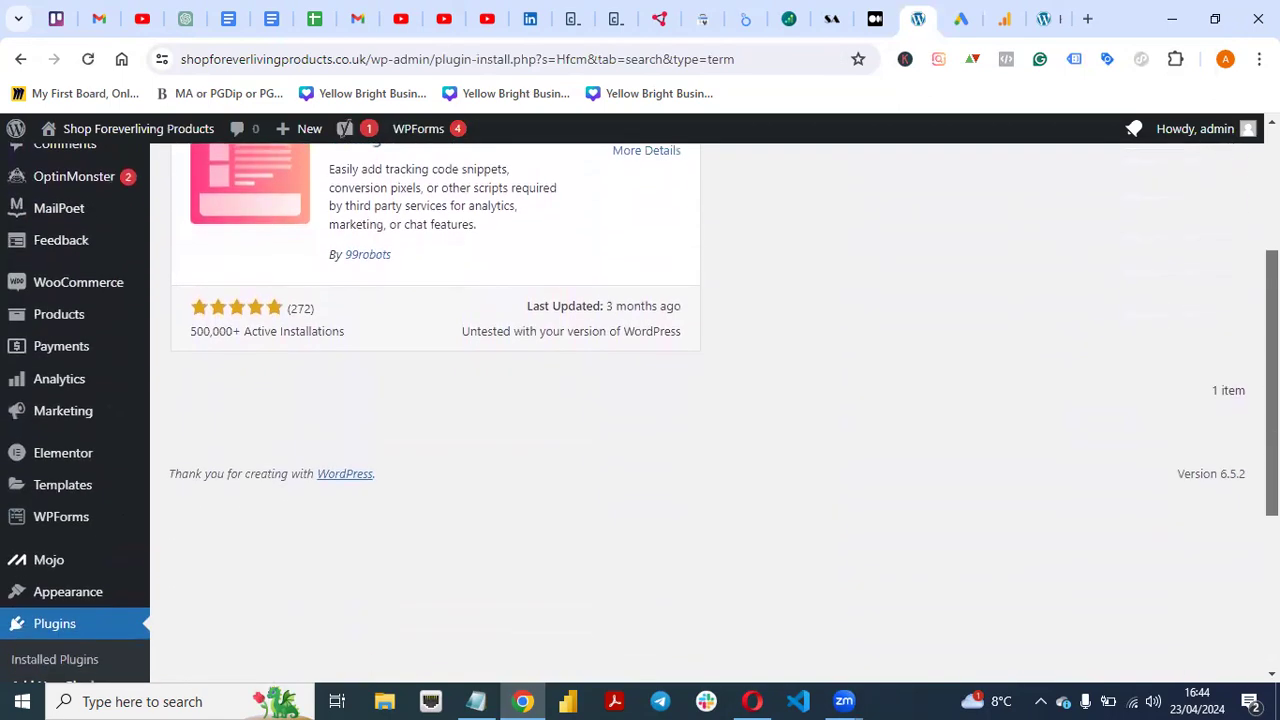
scroll(697, 440, down, 1)
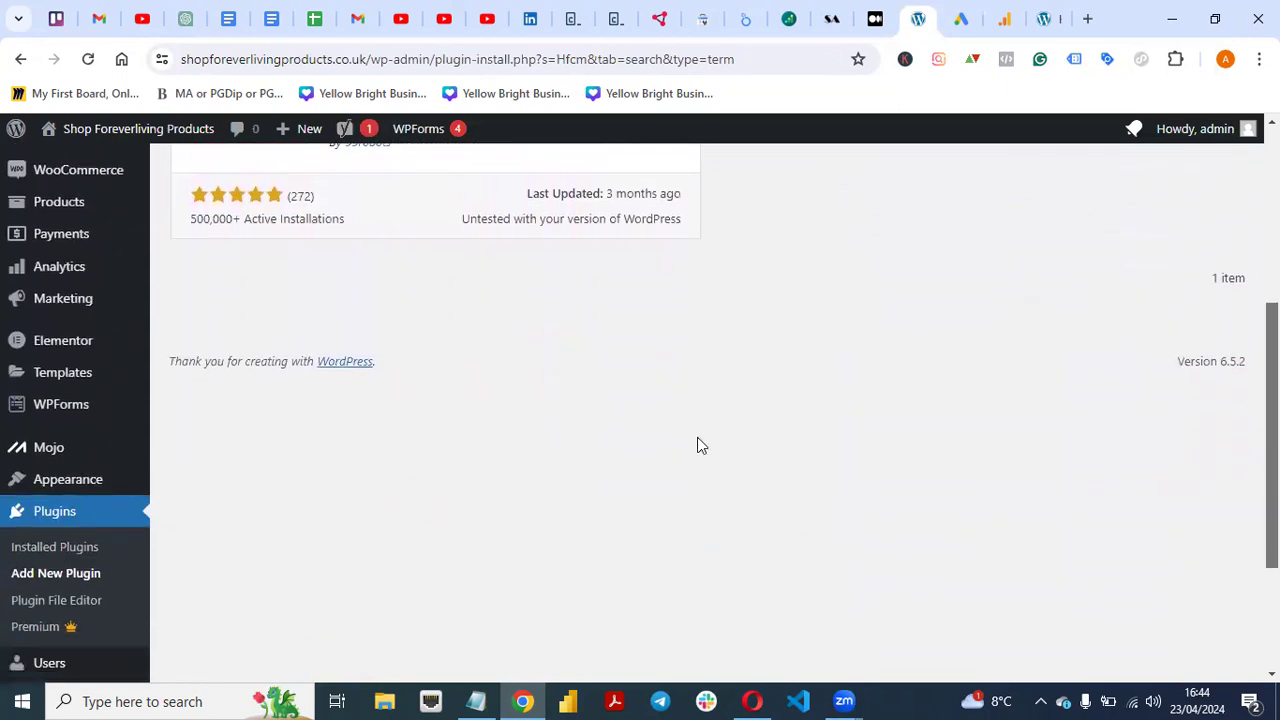
click(50, 549)
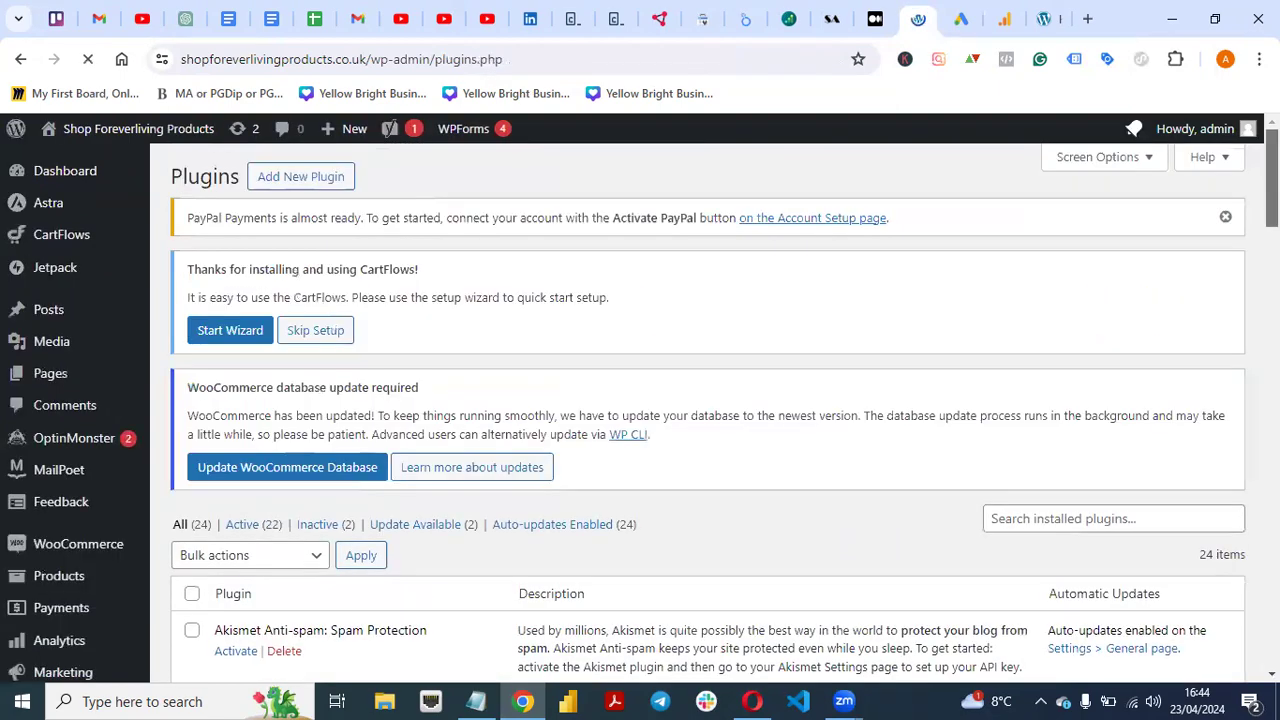
scroll(1146, 209, down, 5)
scroll(697, 413, down, 2)
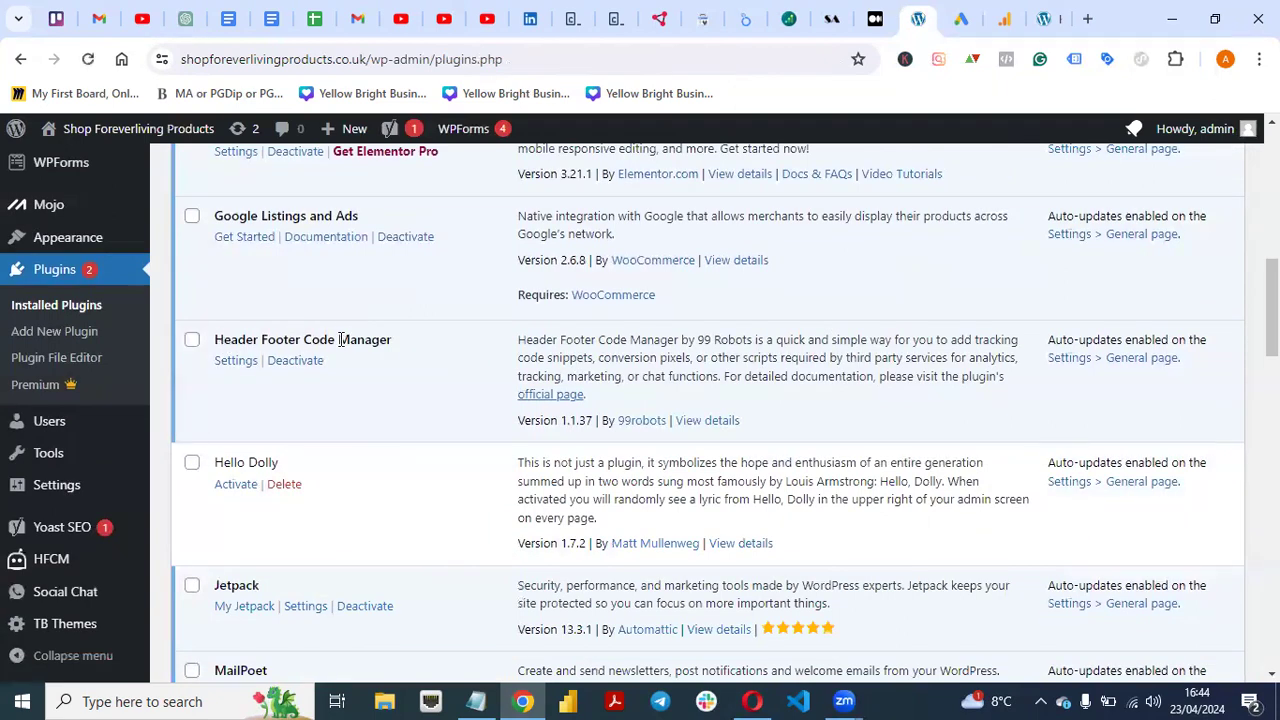
Step: Open the WordPress General Settings linked from Header Footer Code Manager's automatic updates note and look through the page
click(1136, 366)
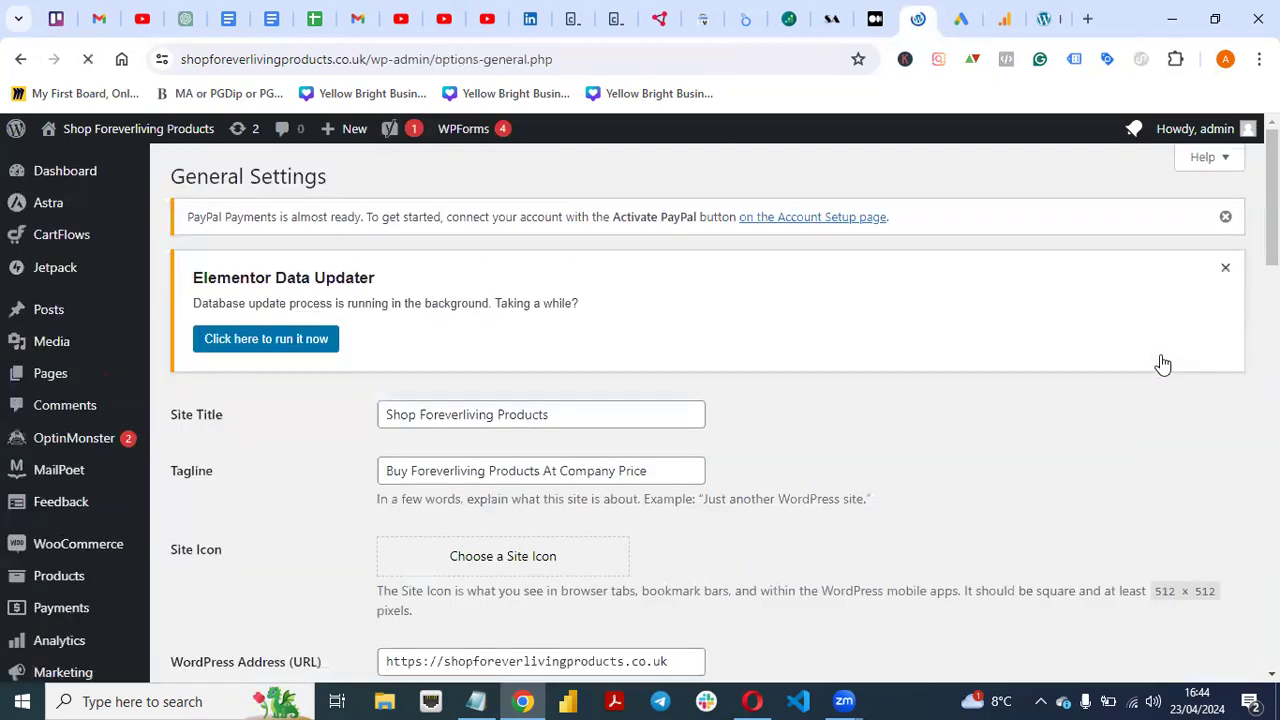
scroll(341, 597, down, 8)
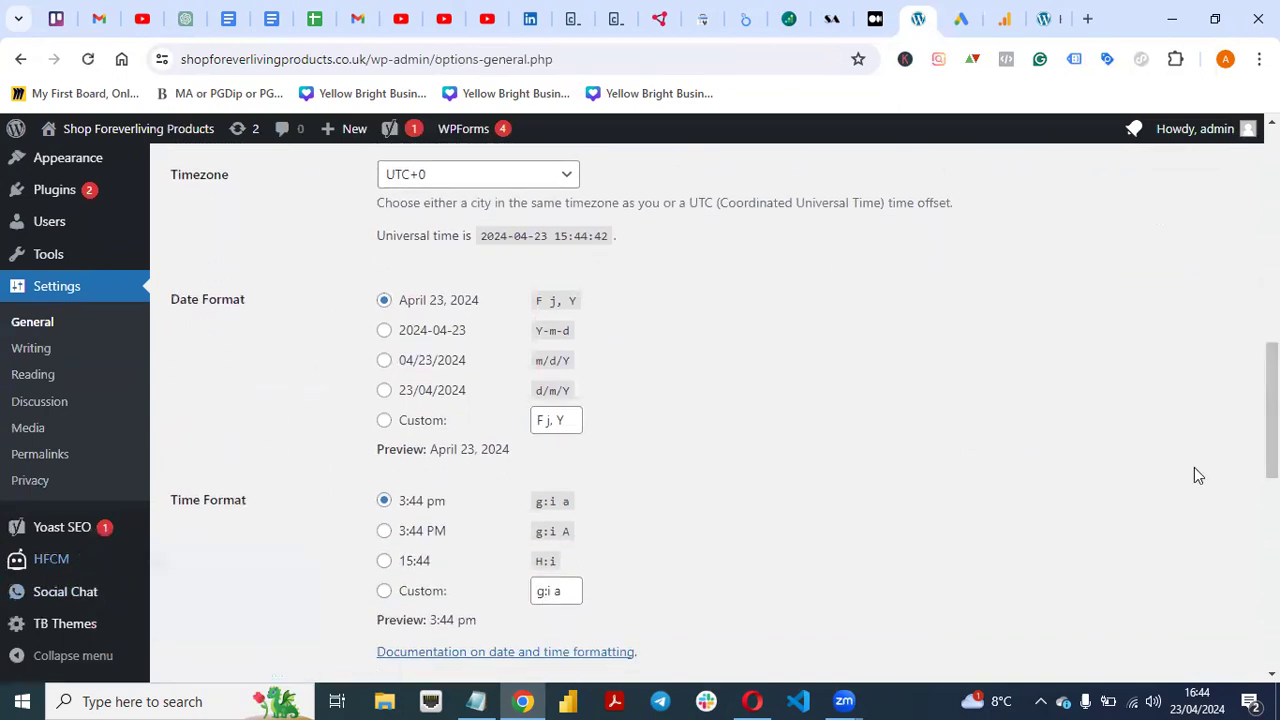
scroll(700, 410, down, 1)
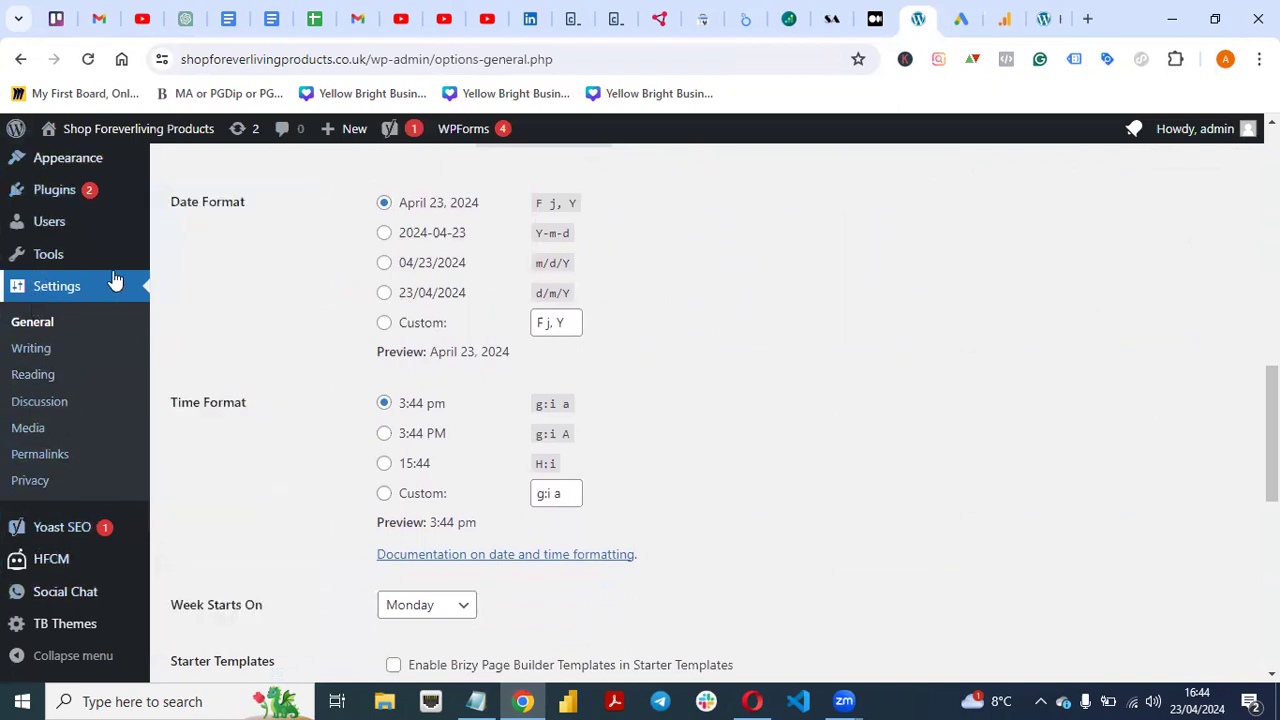
Step: Start a new snippet in the HFCM plugin and look over its form
click(143, 288)
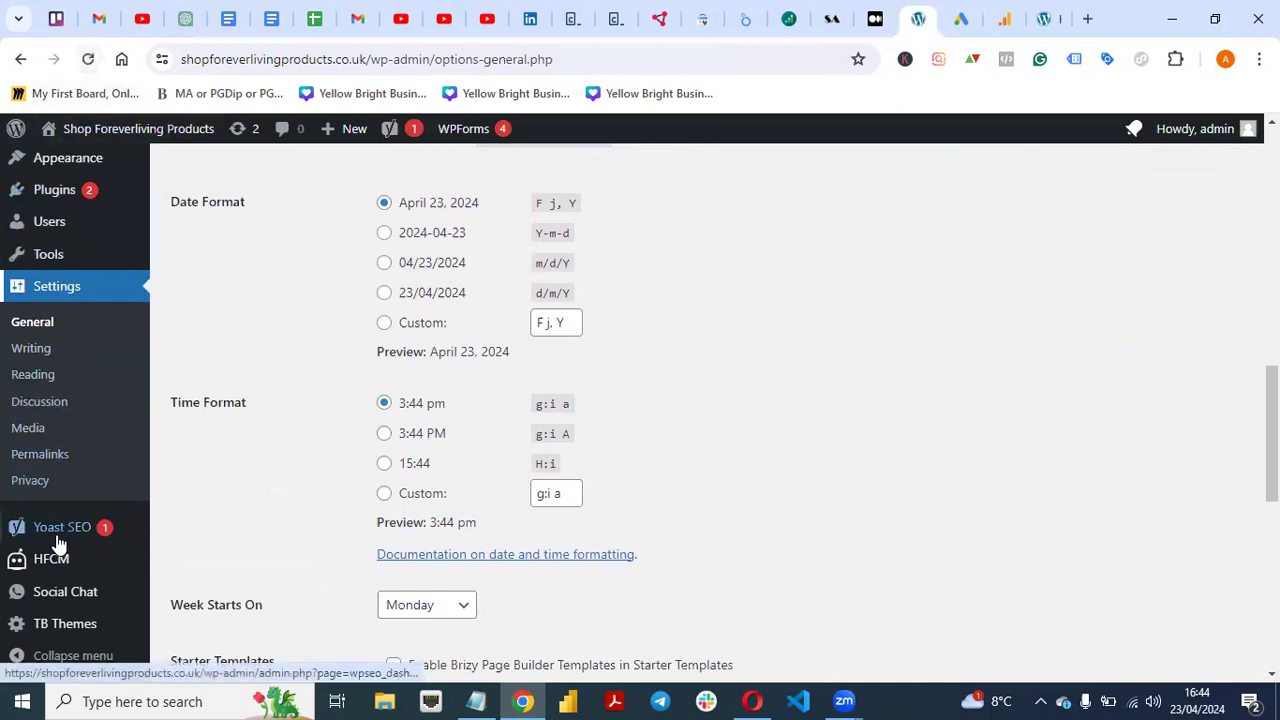
mouse_move(45, 563)
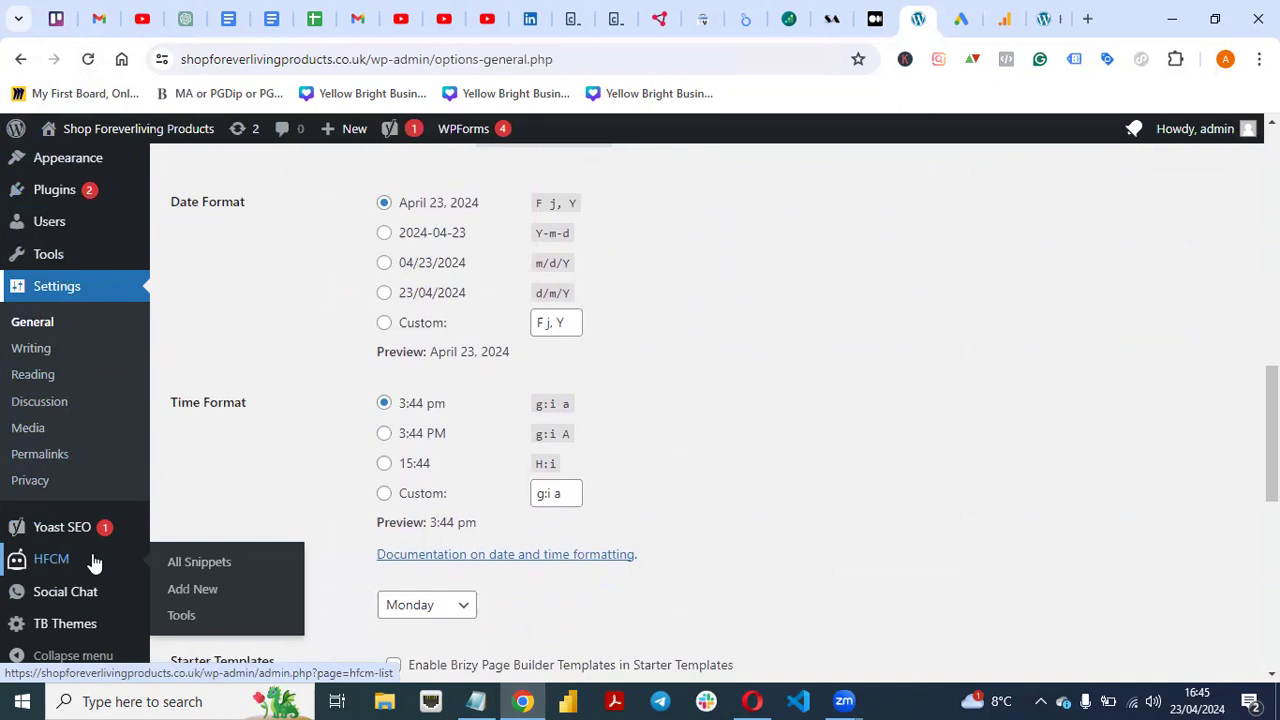
click(190, 598)
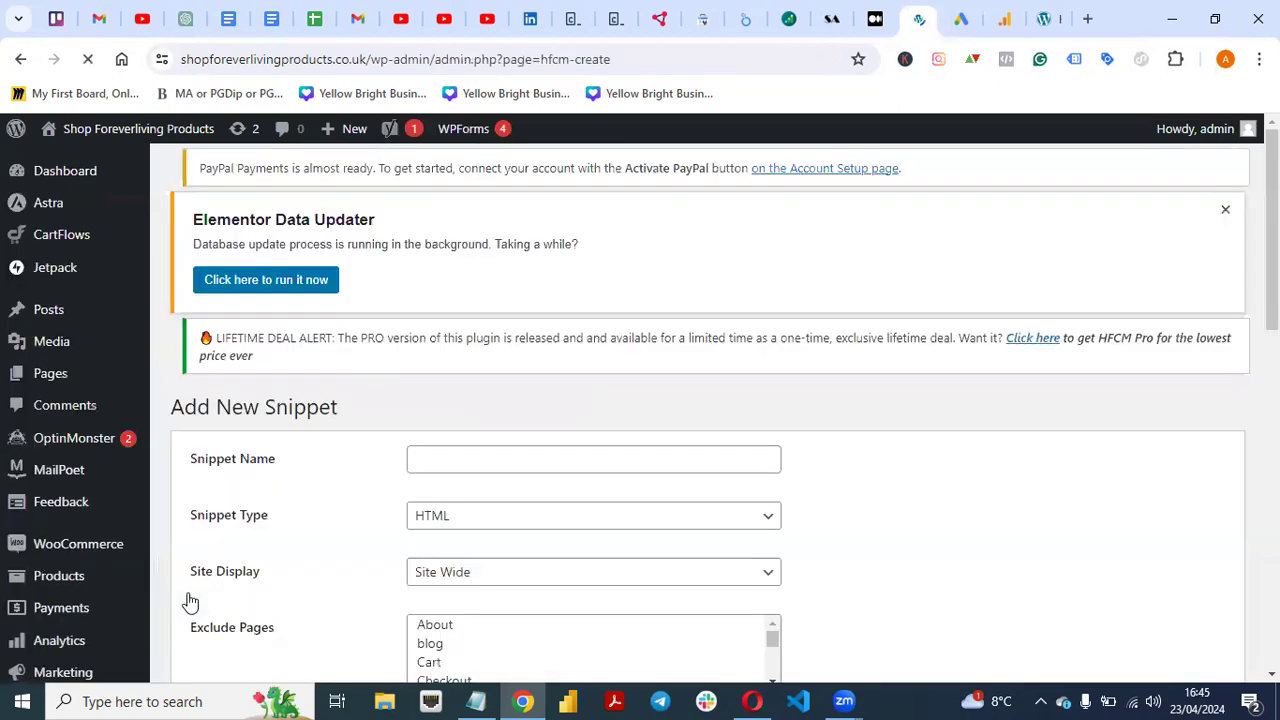
scroll(914, 234, down, 3)
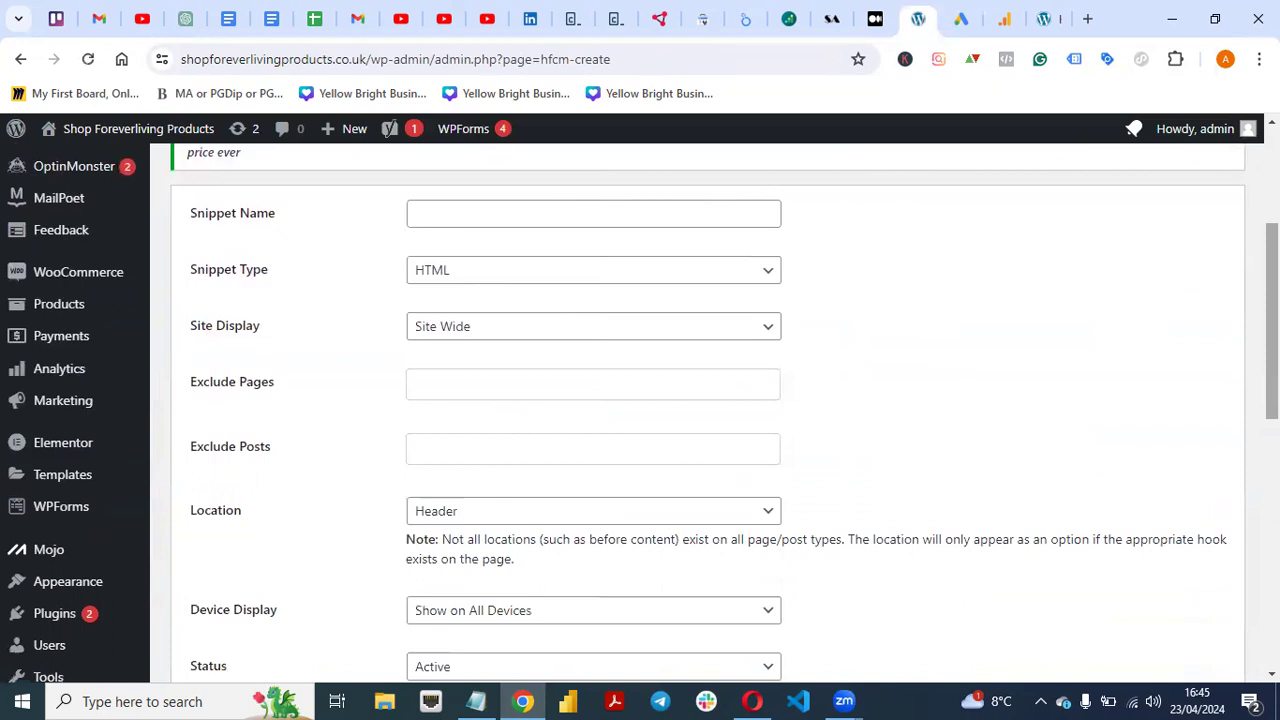
scroll(708, 413, up, 1)
Step: Check the Google tag in Google Analytics, return to WordPress and name the new snippet "Global Site Tag"
click(1010, 21)
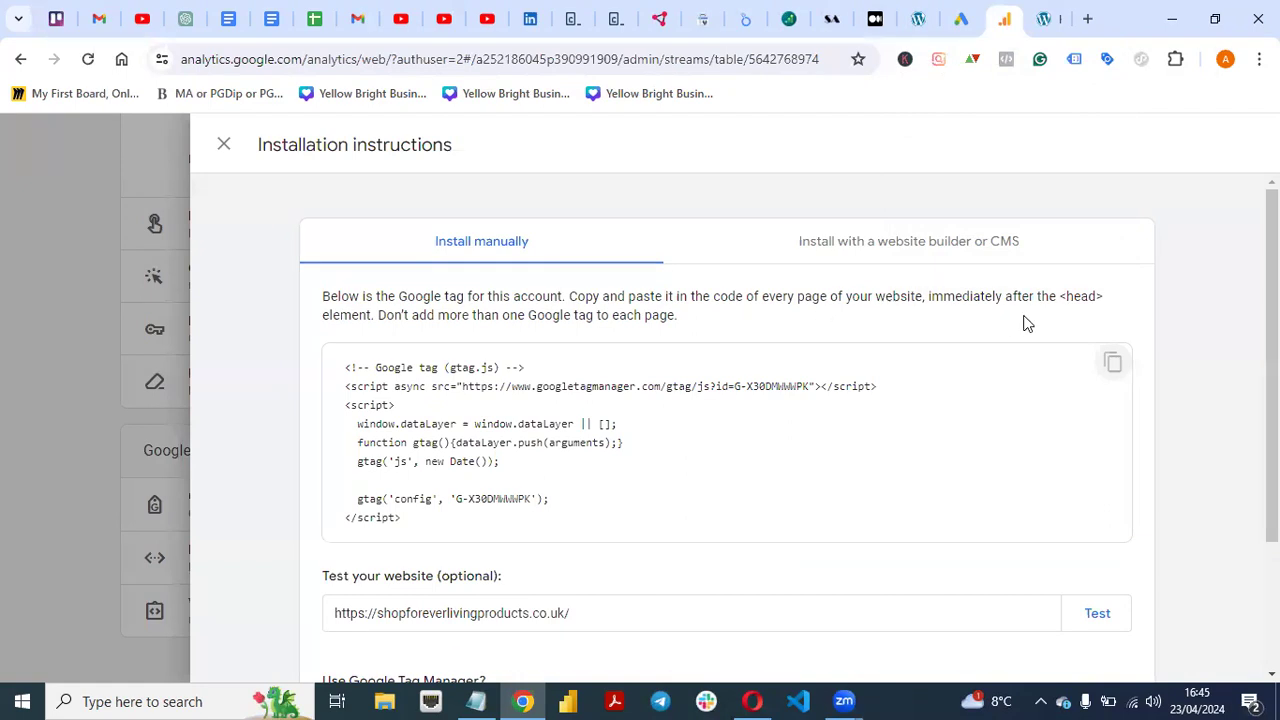
click(920, 20)
click(585, 310)
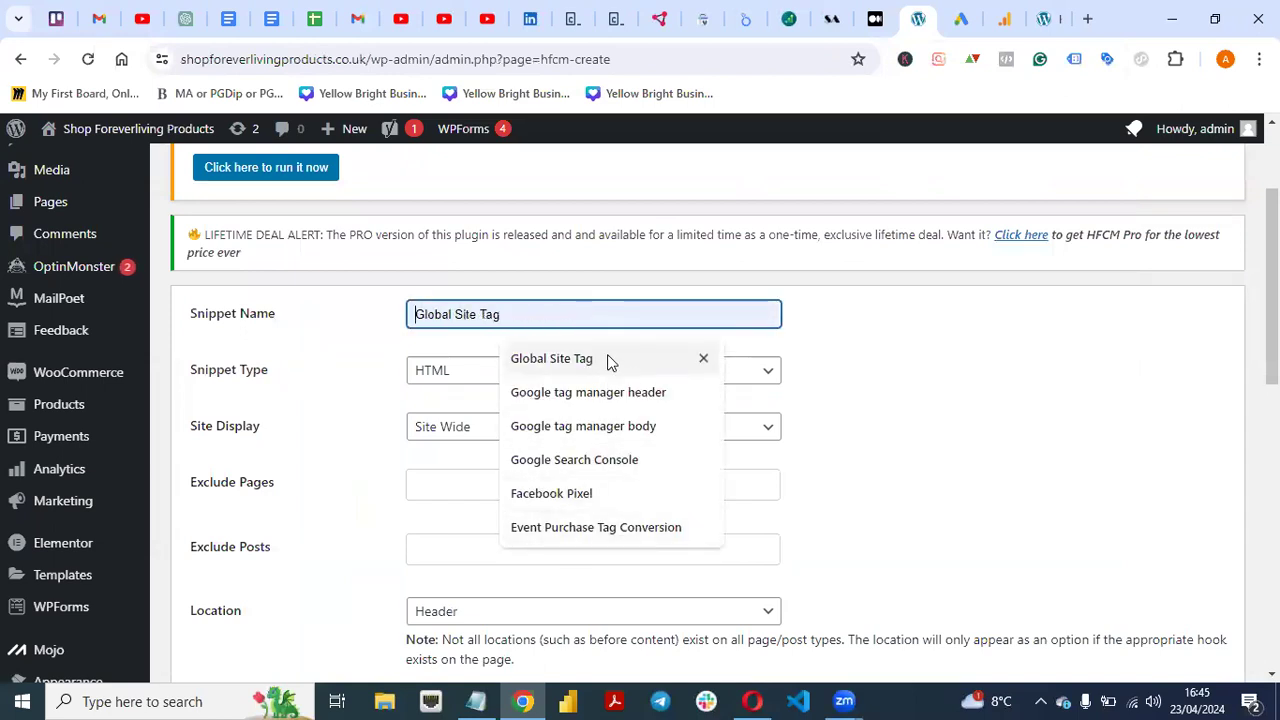
click(578, 359)
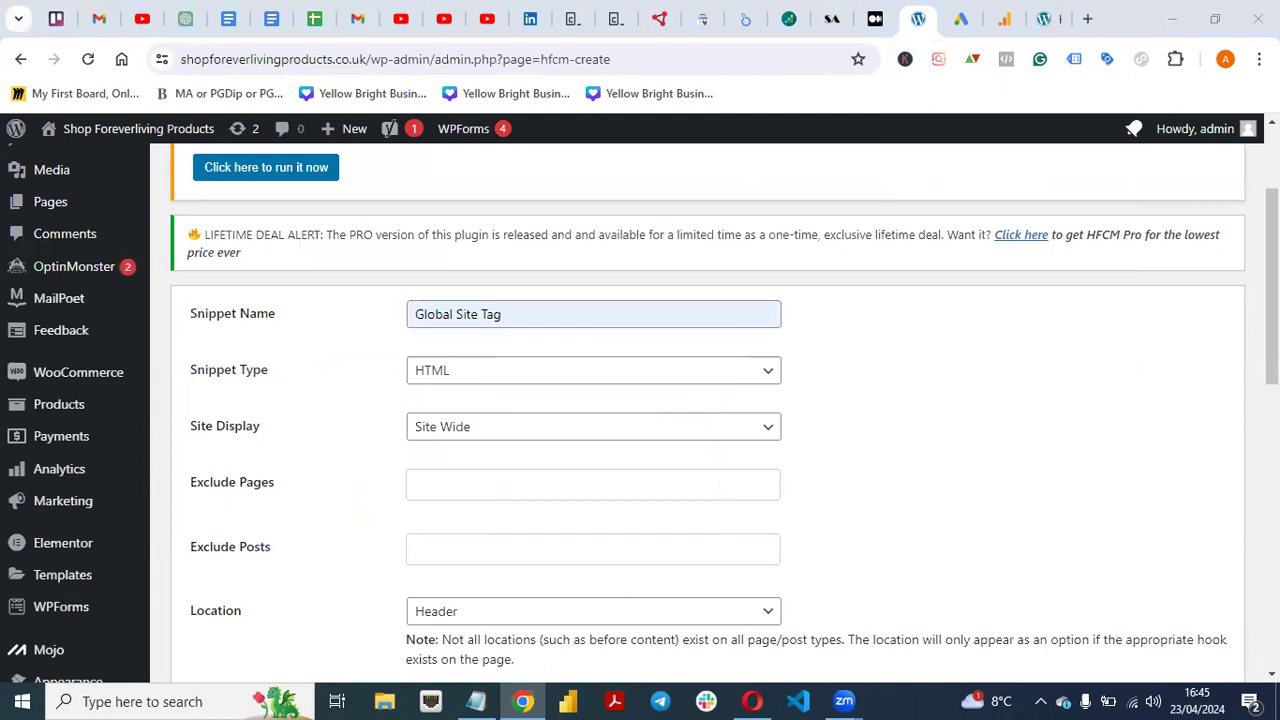
Step: Keep the snippet type as HTML and choose Site Wide for the site display
scroll(714, 387, down, 2)
click(622, 226)
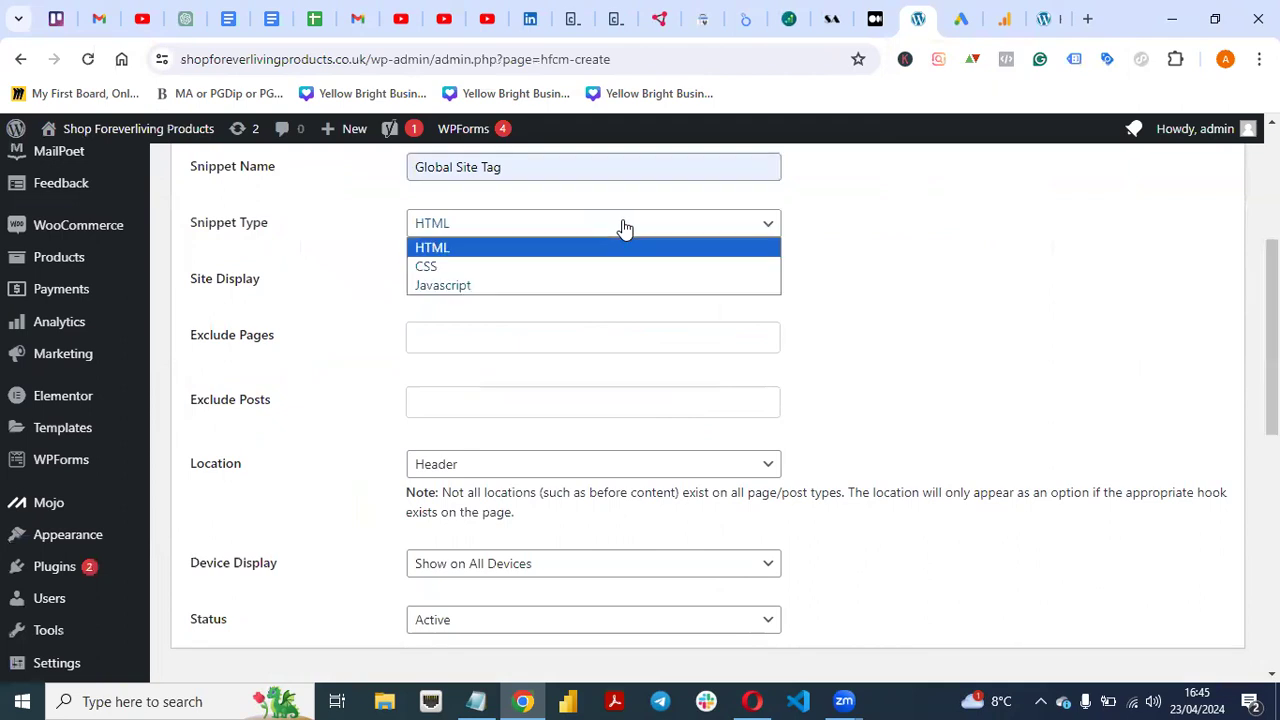
click(375, 272)
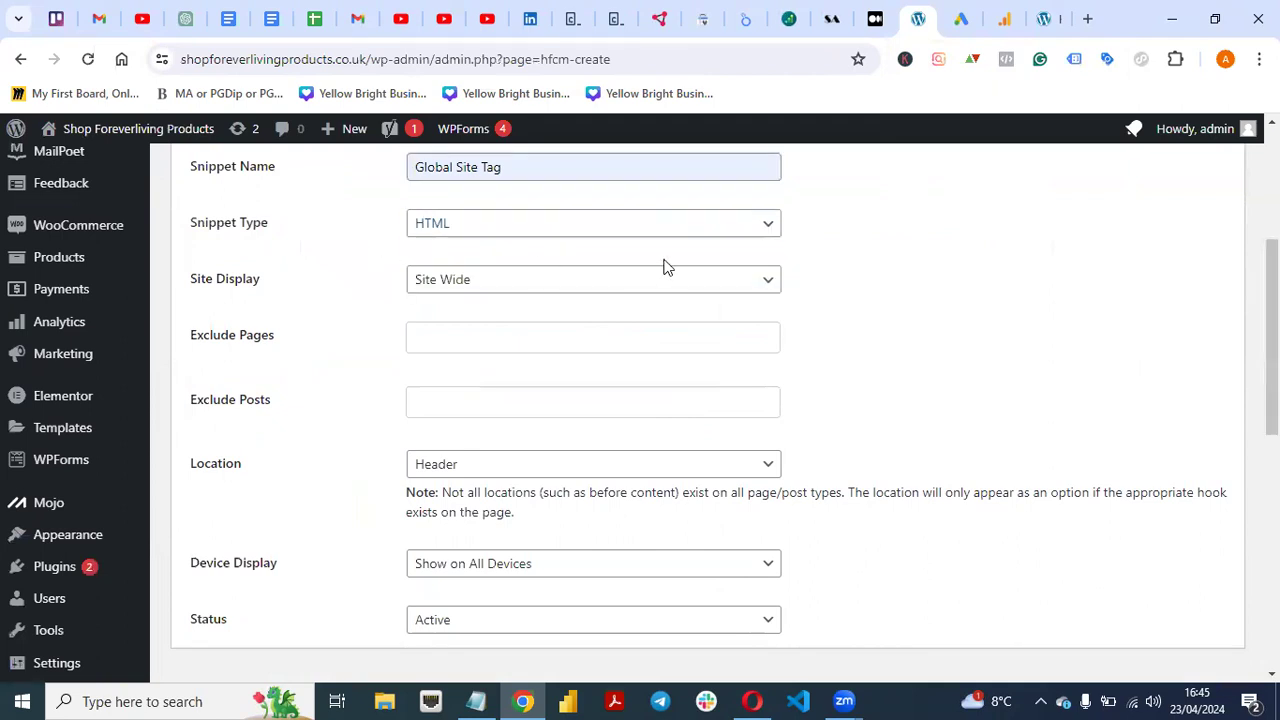
click(700, 290)
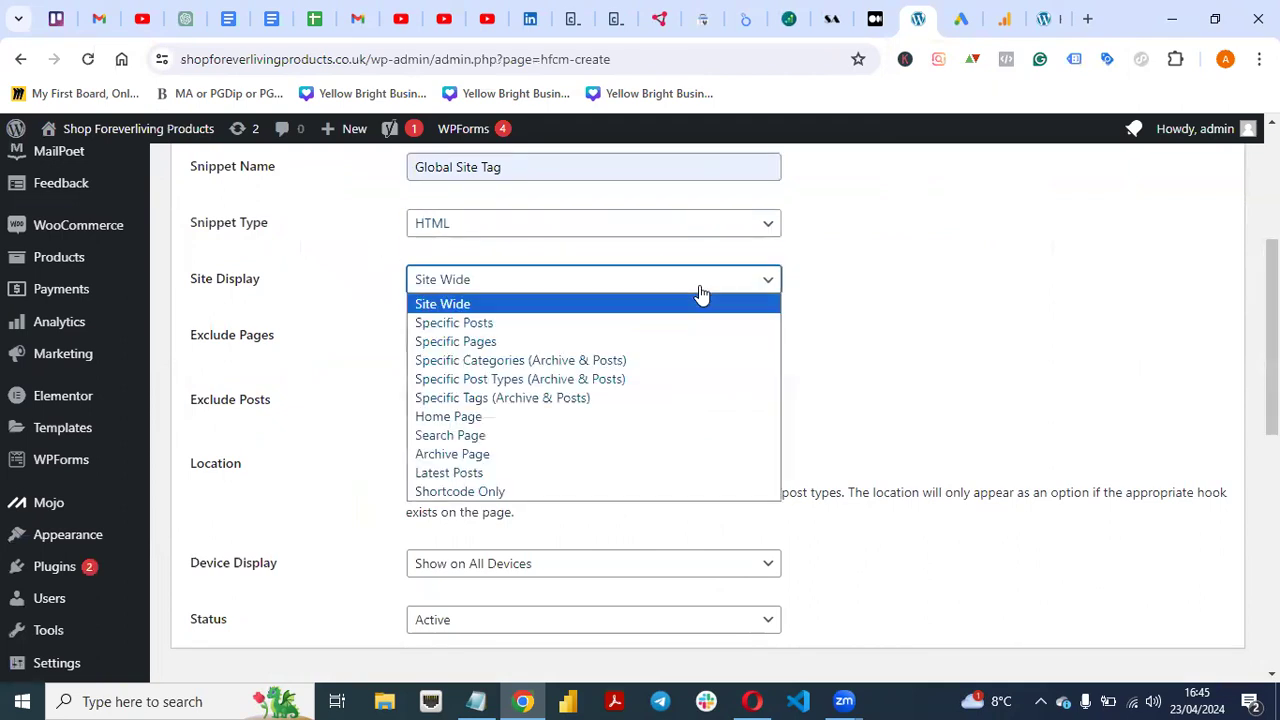
click(590, 304)
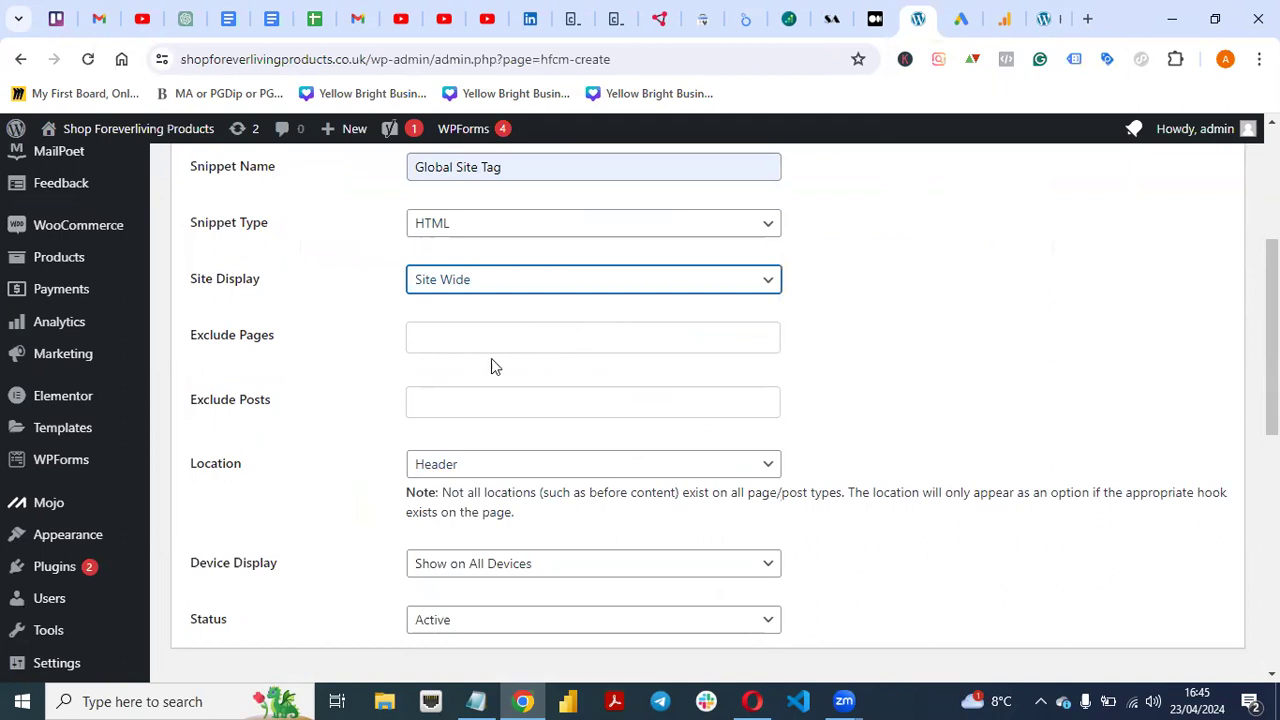
Step: Choose Header as the snippet's location and keep its status Active
scroll(640, 410, down, 2)
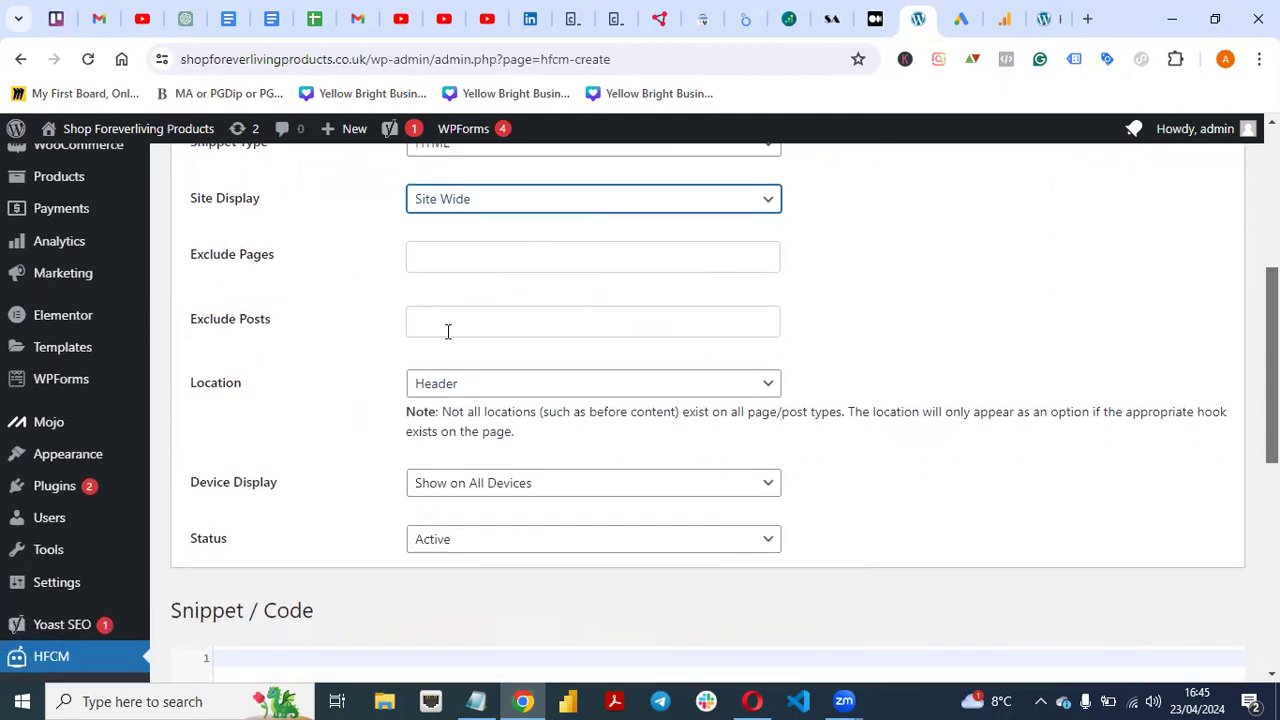
click(546, 386)
click(498, 406)
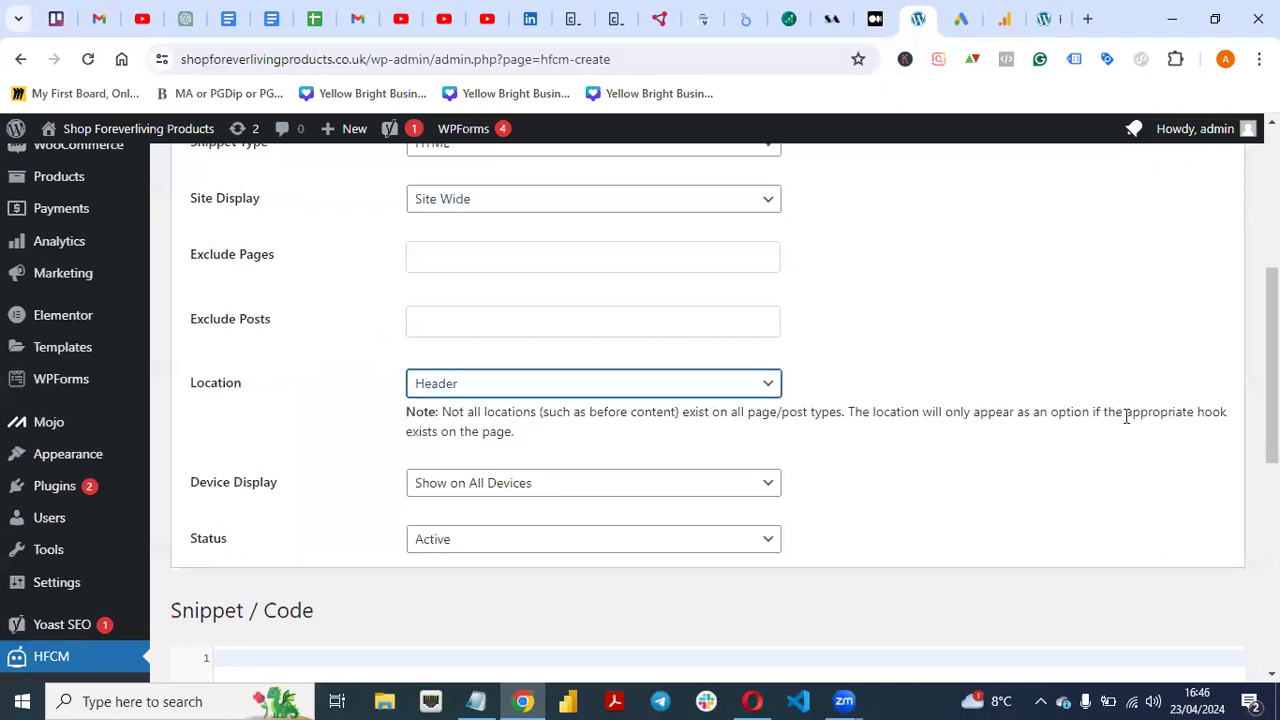
scroll(1100, 415, down, 1)
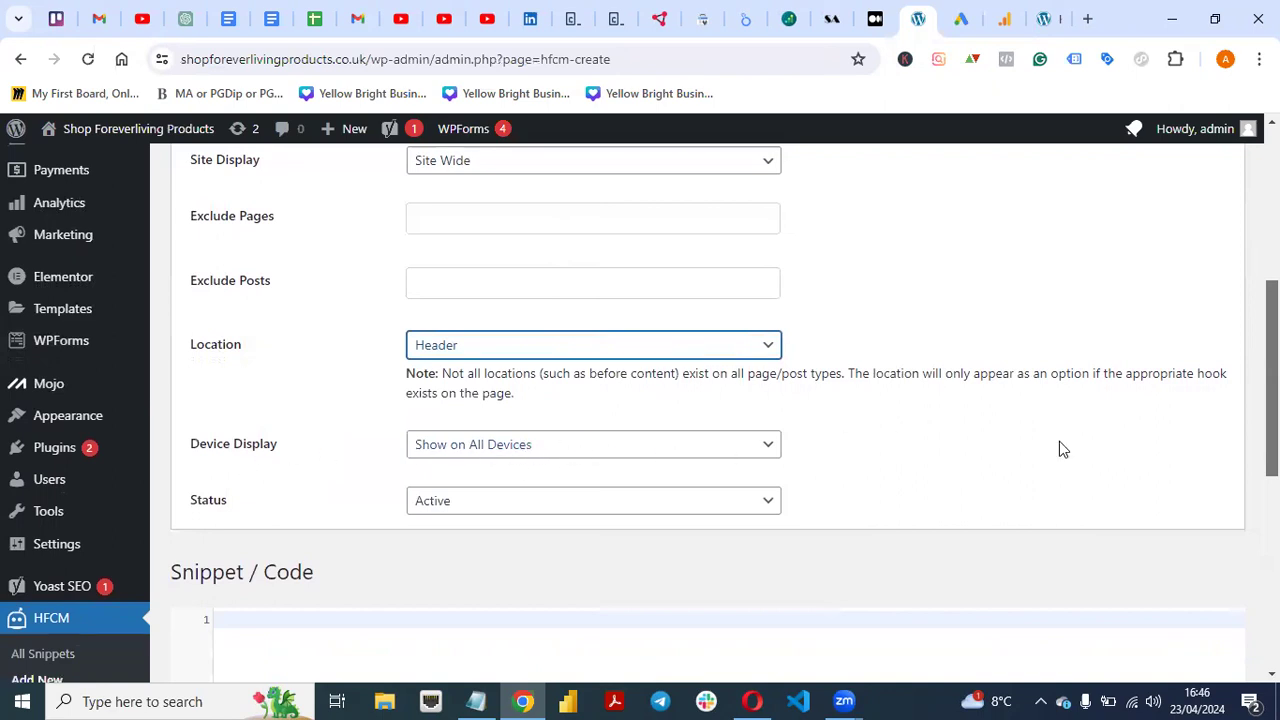
scroll(700, 400, down, 2)
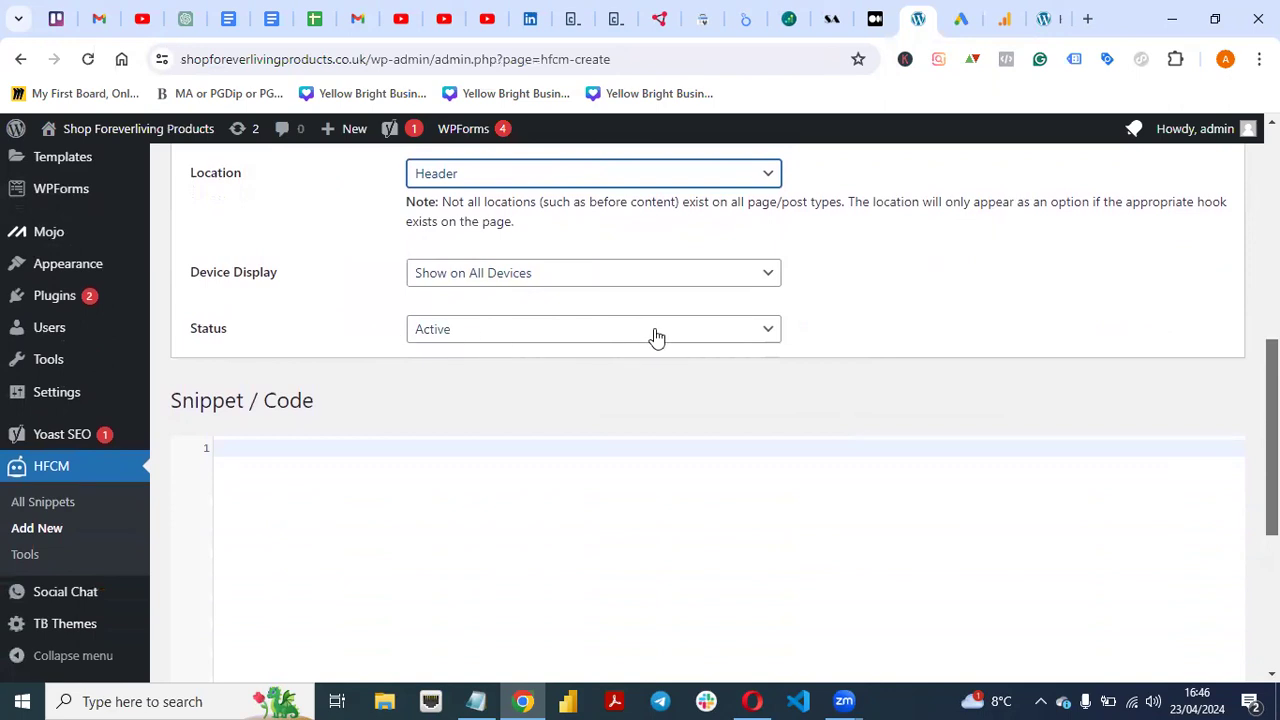
click(746, 337)
click(909, 334)
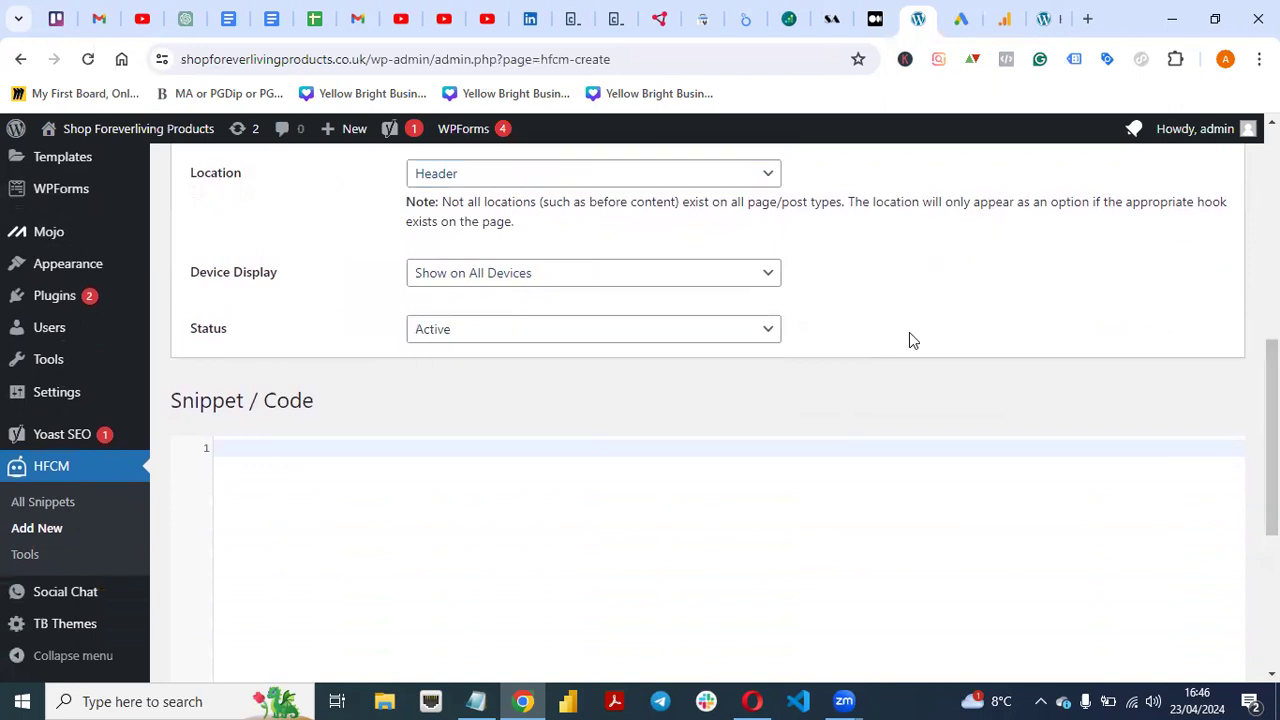
Step: Enable Tag Assistant Legacy on the store's home page, reload the page and view the tag analysis
click(1060, 10)
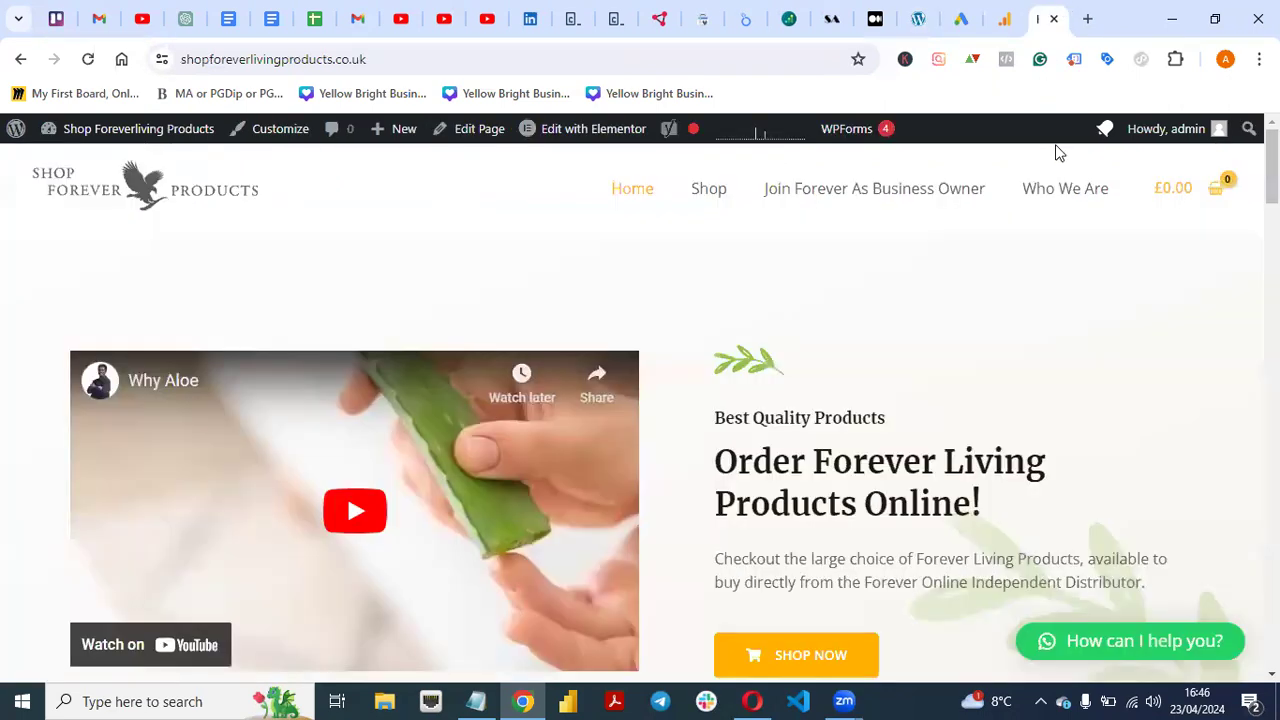
click(1074, 60)
click(760, 343)
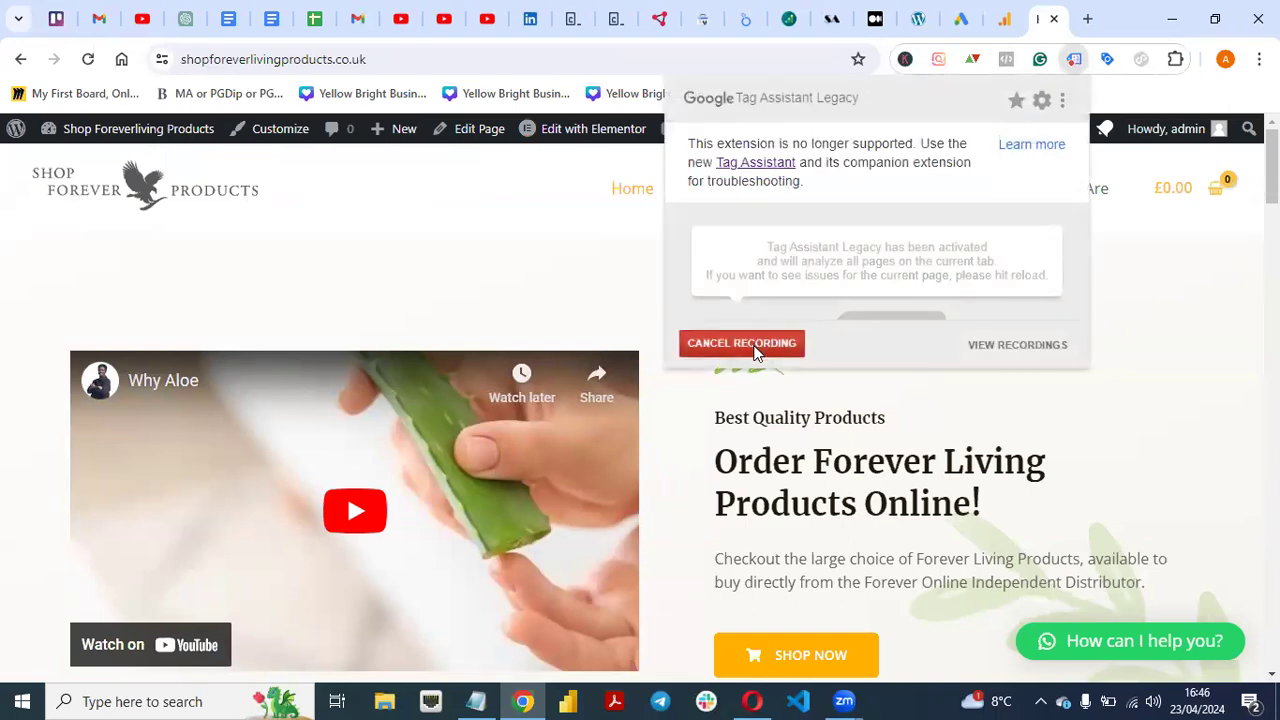
click(1172, 331)
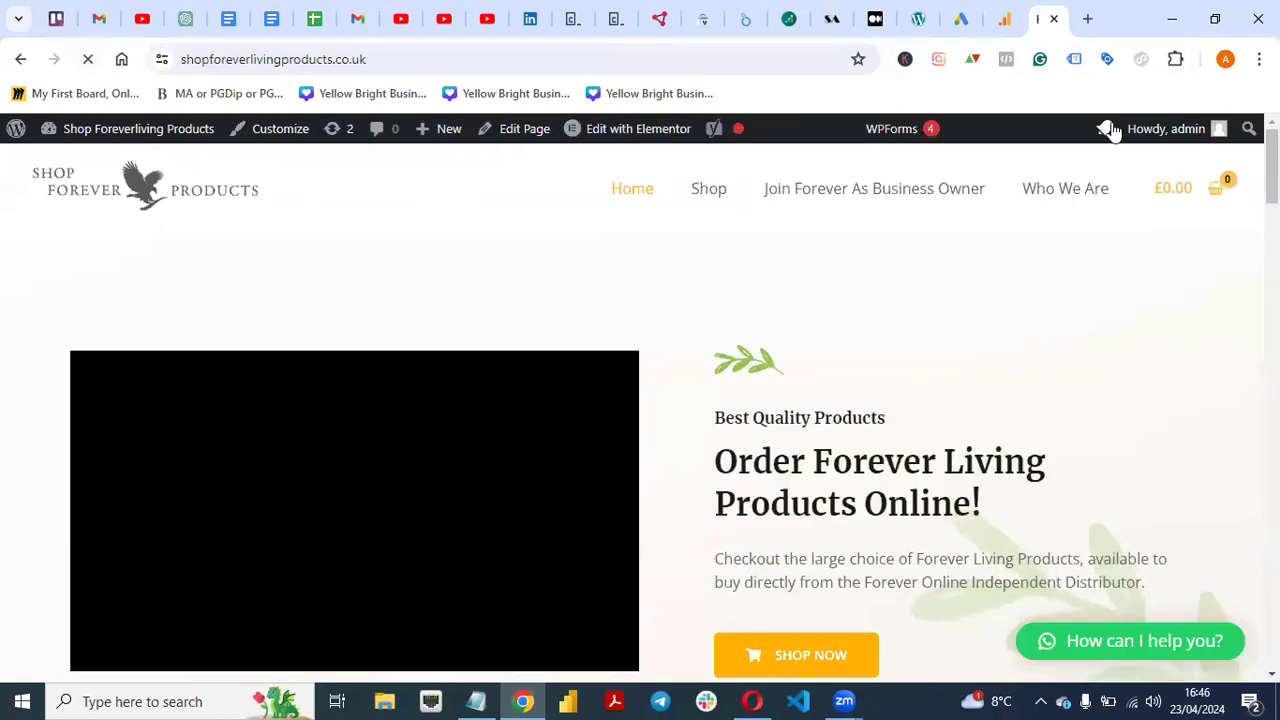
click(1074, 59)
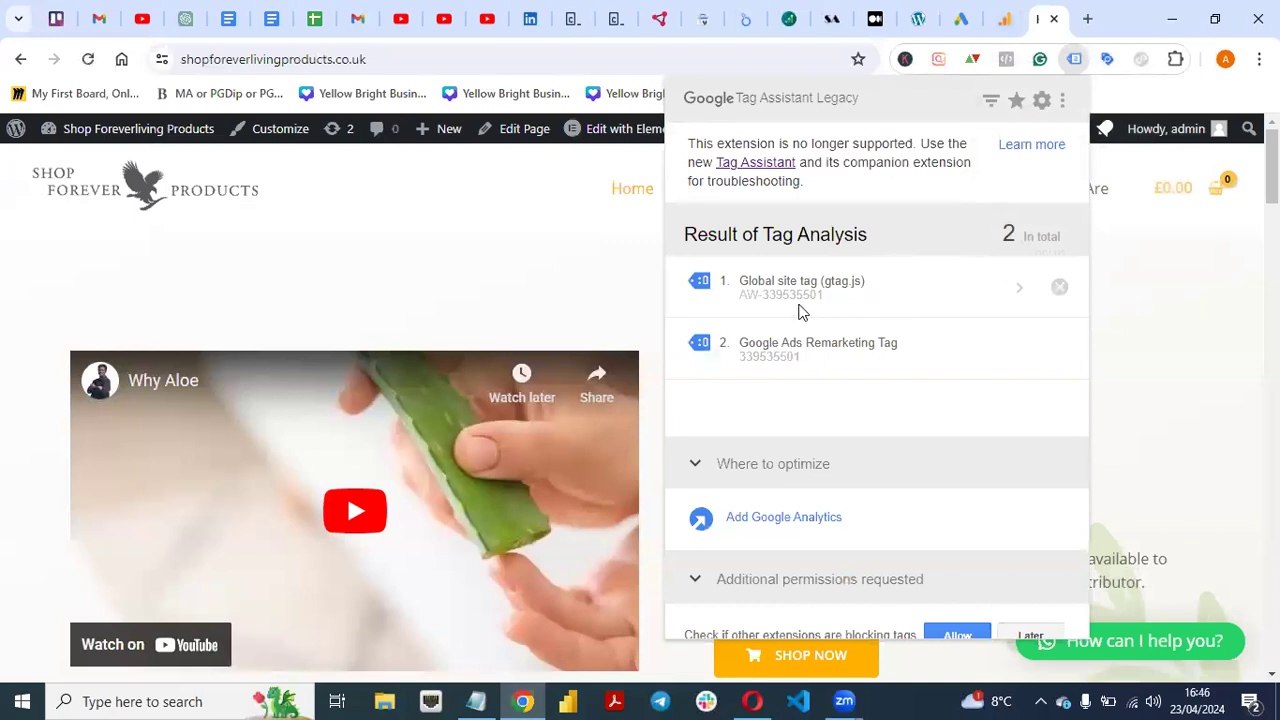
Step: Compare the tag ID in the Google Analytics installation instructions with the tags Tag Assistant Legacy lists for the home page
click(1004, 19)
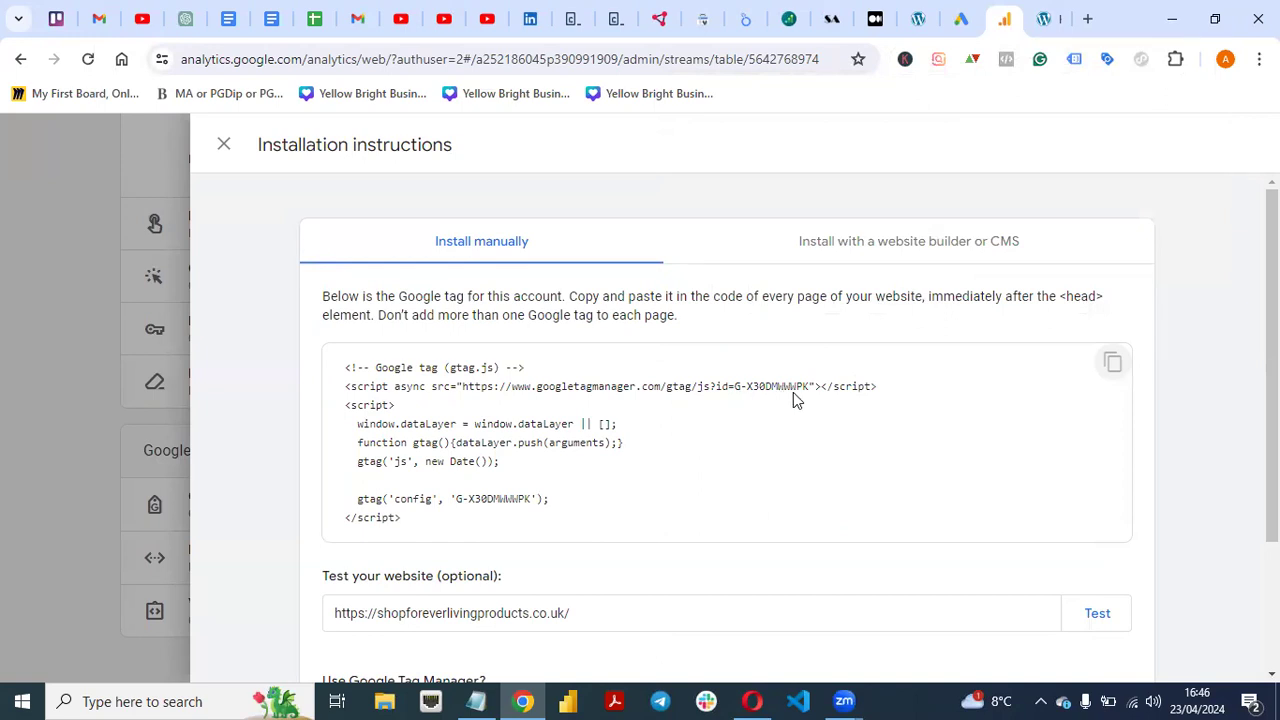
click(1049, 20)
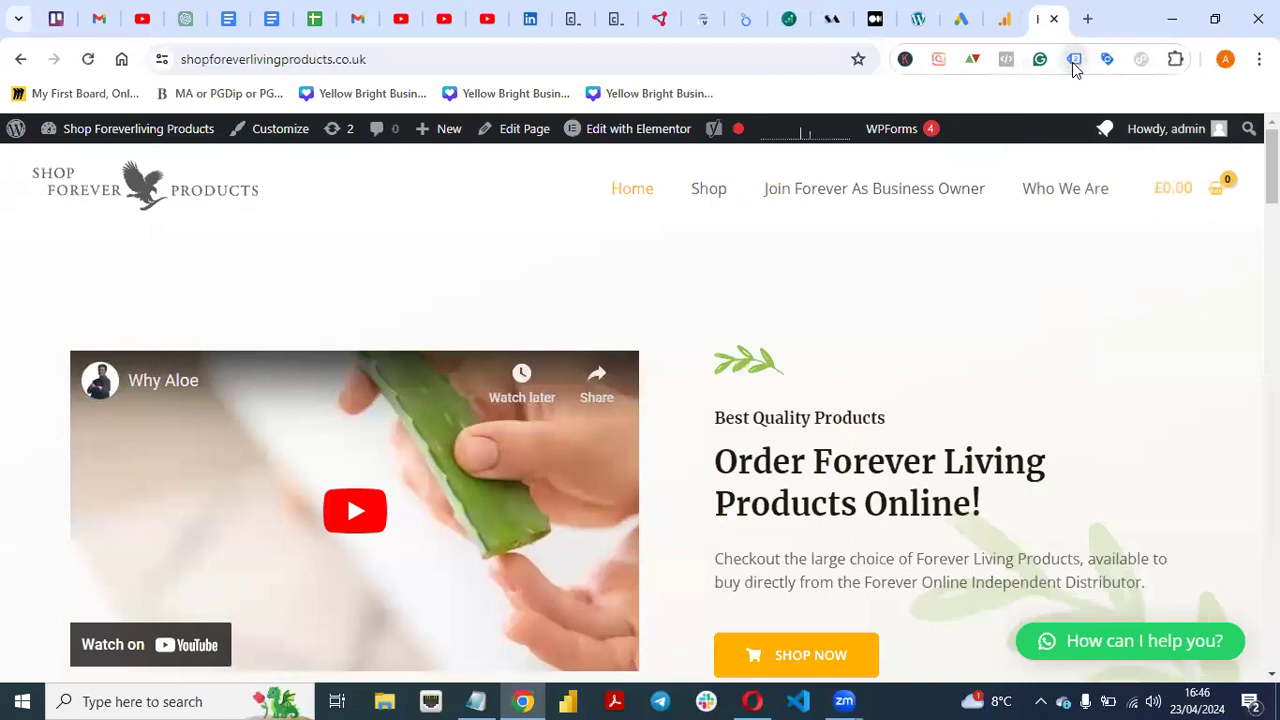
click(1074, 60)
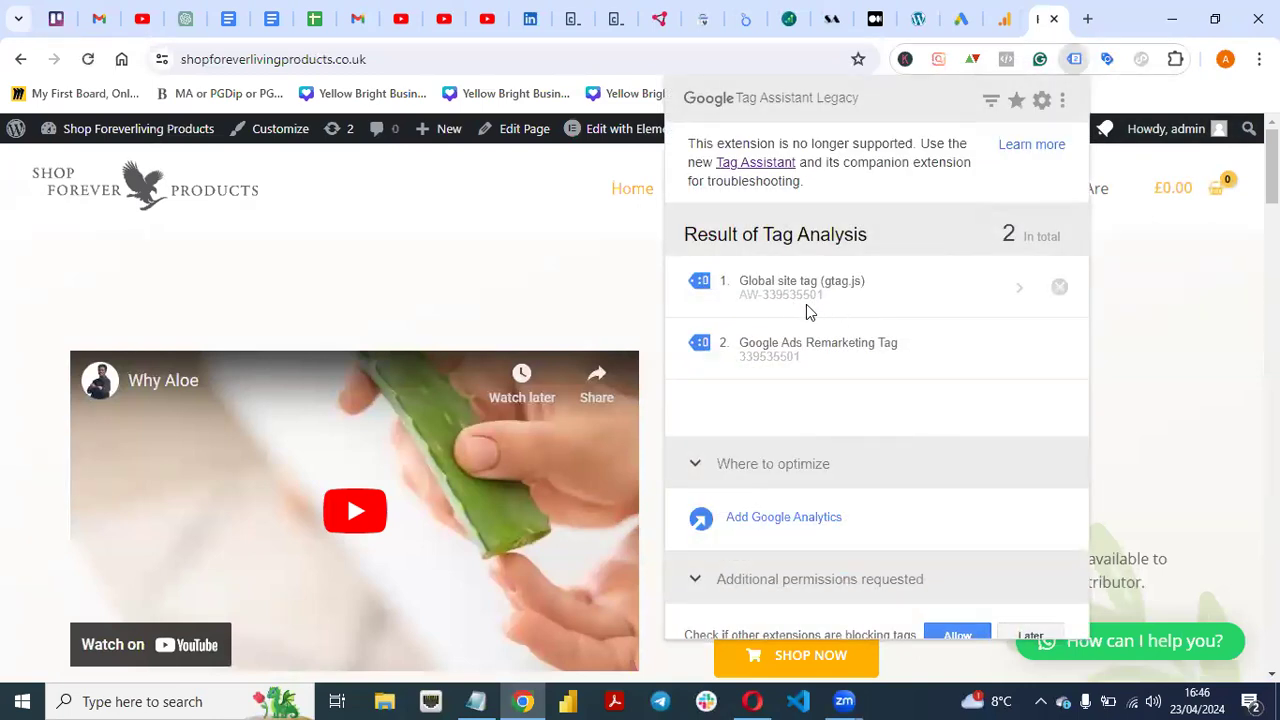
click(1160, 317)
Step: Copy the Google tag from the Google Analytics installation instructions and paste it into the new WordPress snippet's code
click(999, 33)
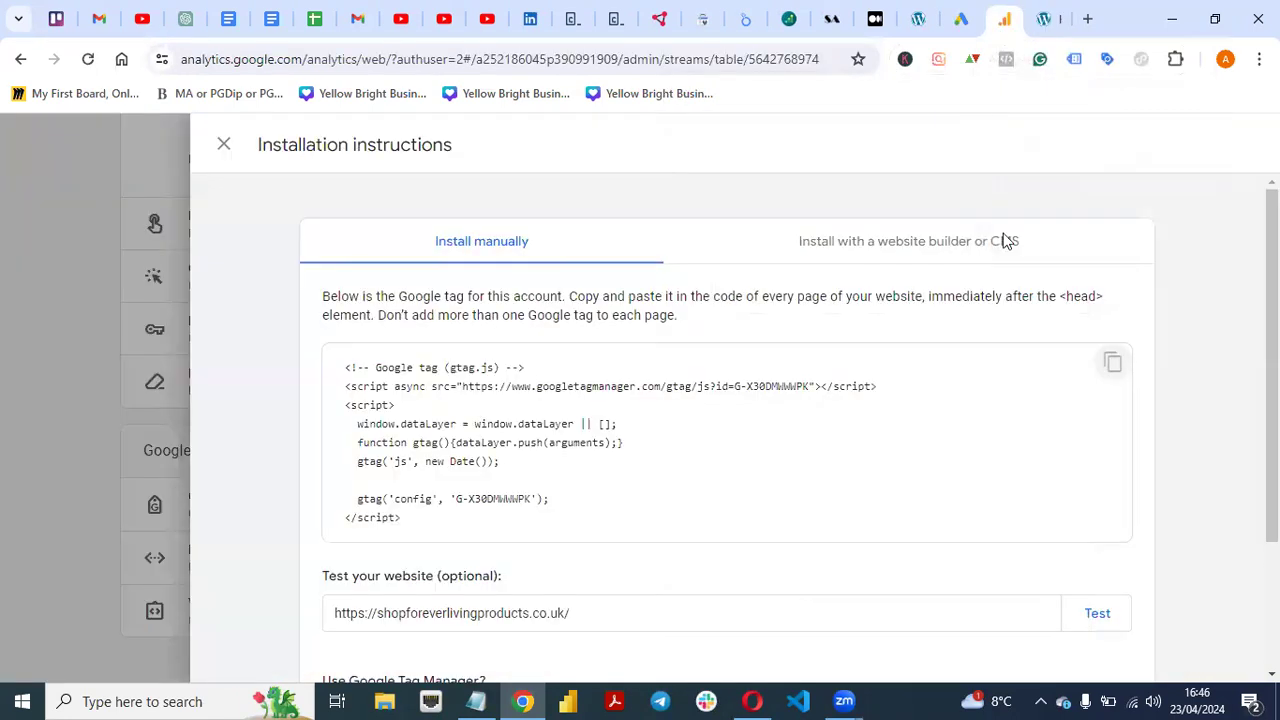
click(1111, 364)
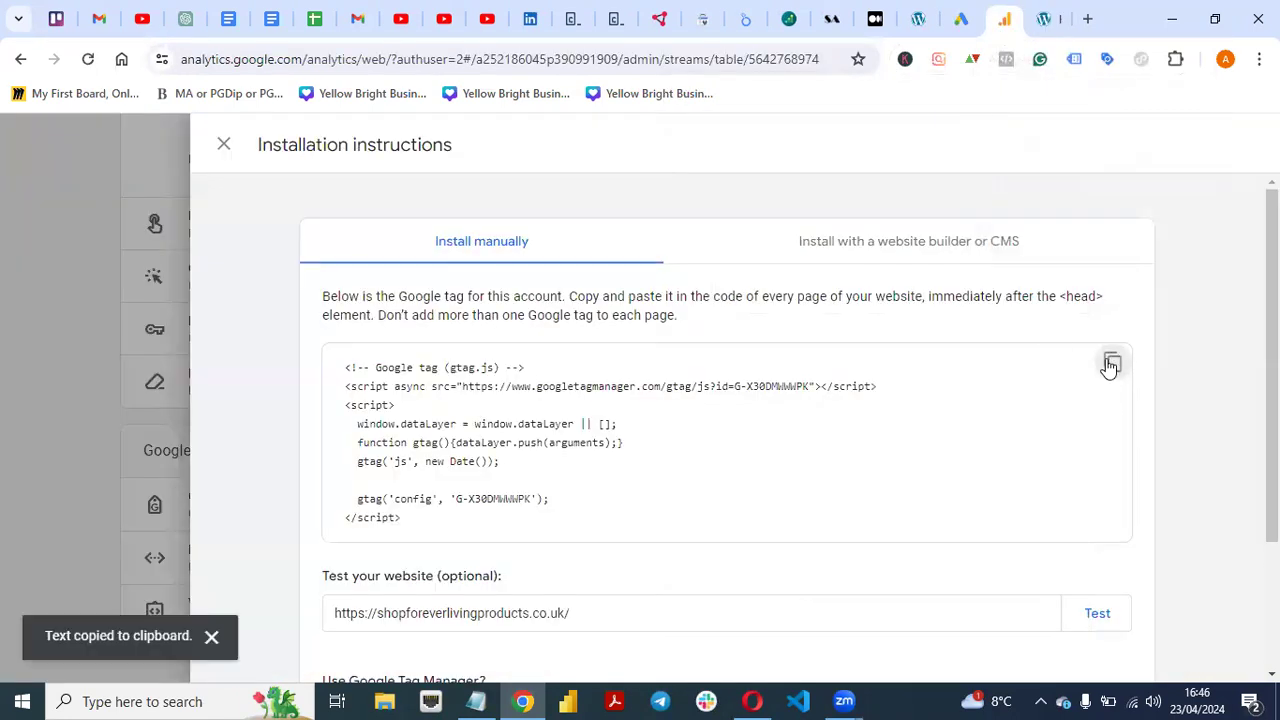
click(920, 19)
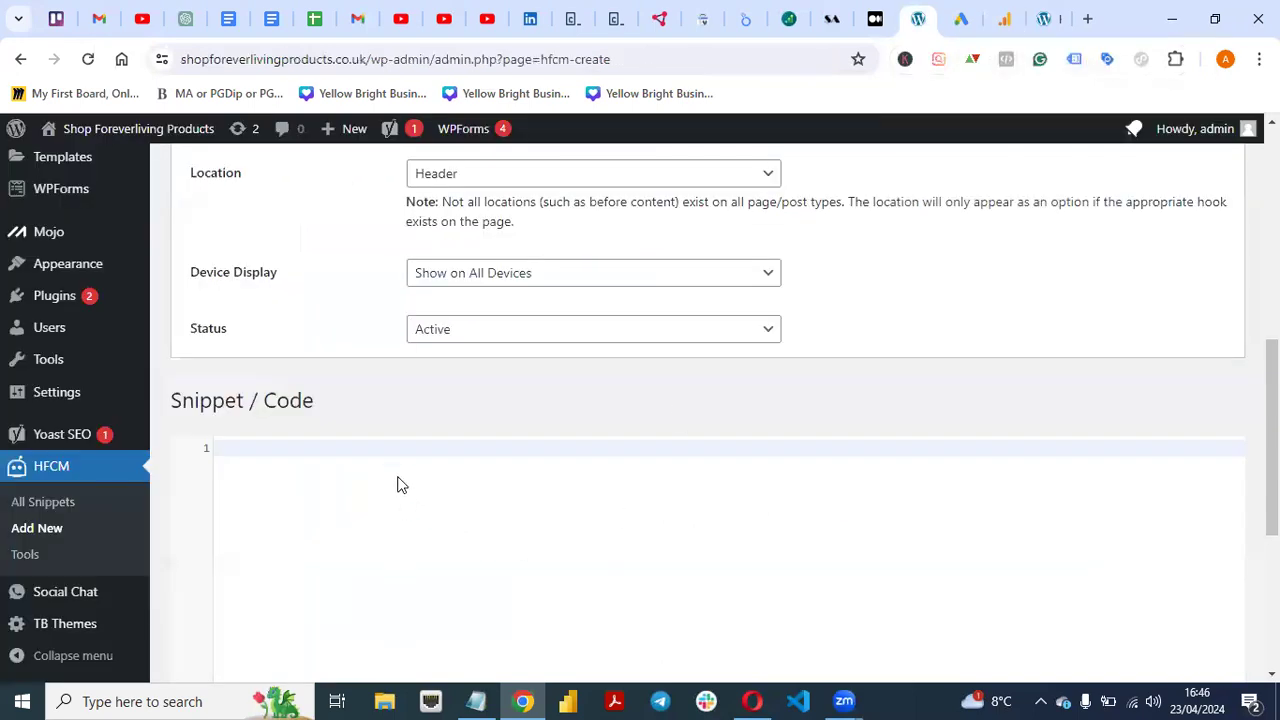
key(ctrl+v)
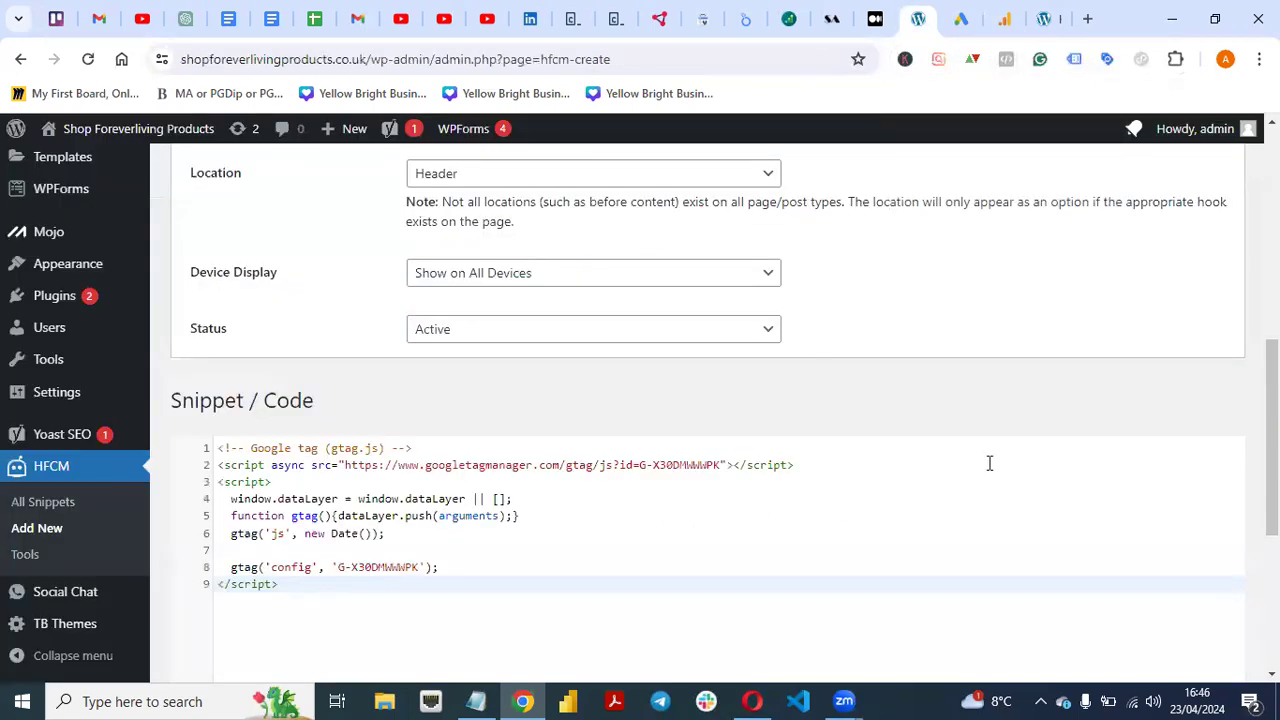
Step: Save the Global Site Tag snippet and look through its saved settings
scroll(700, 400, down, 4)
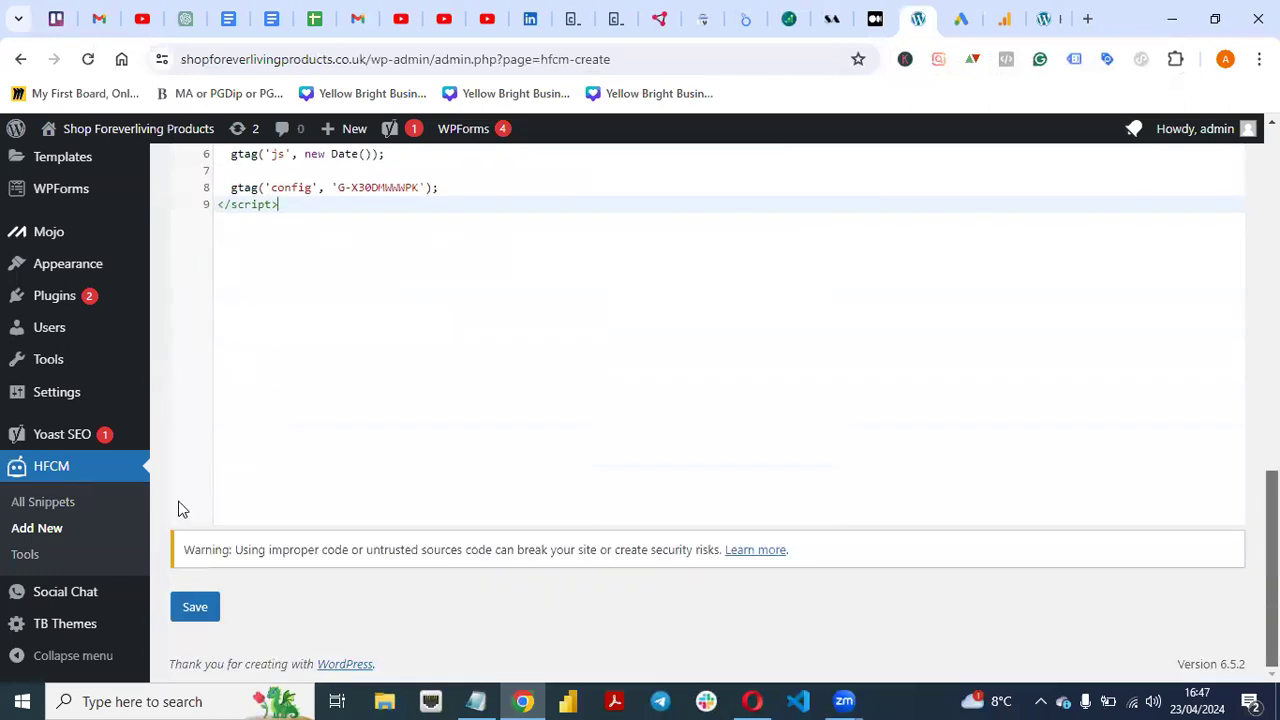
click(195, 607)
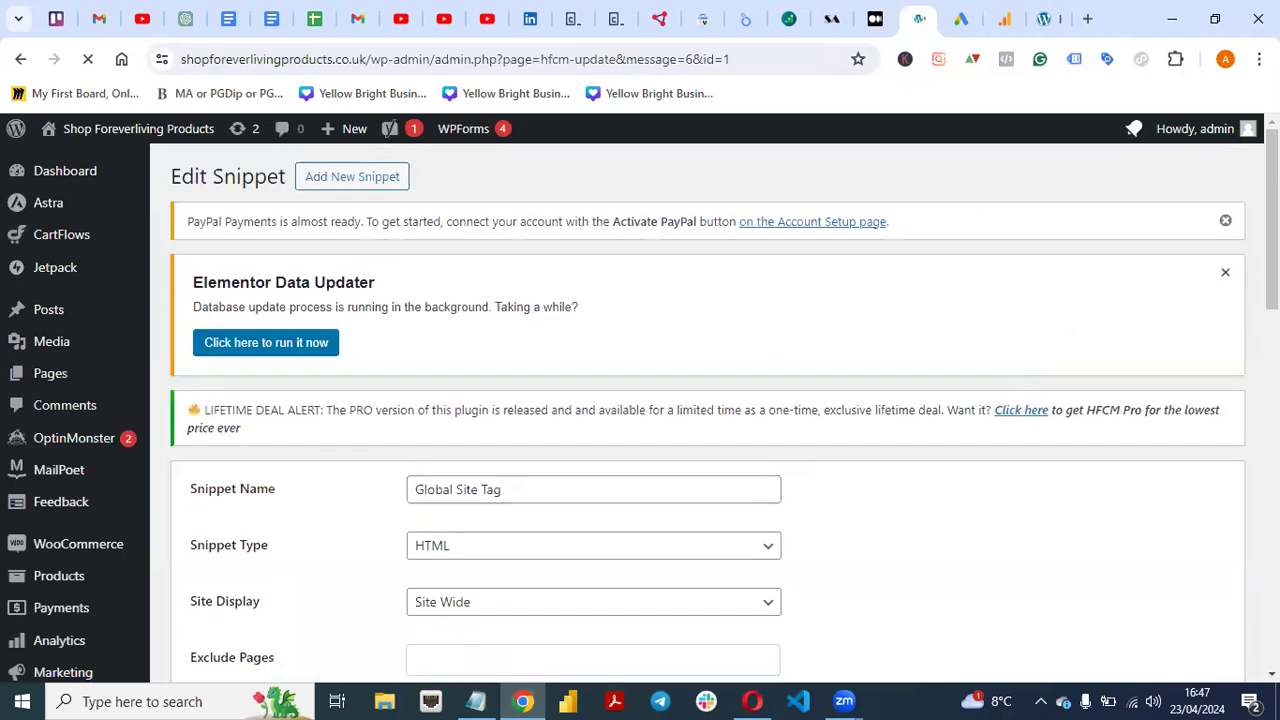
scroll(708, 412, down, 8)
scroll(708, 412, up, 7)
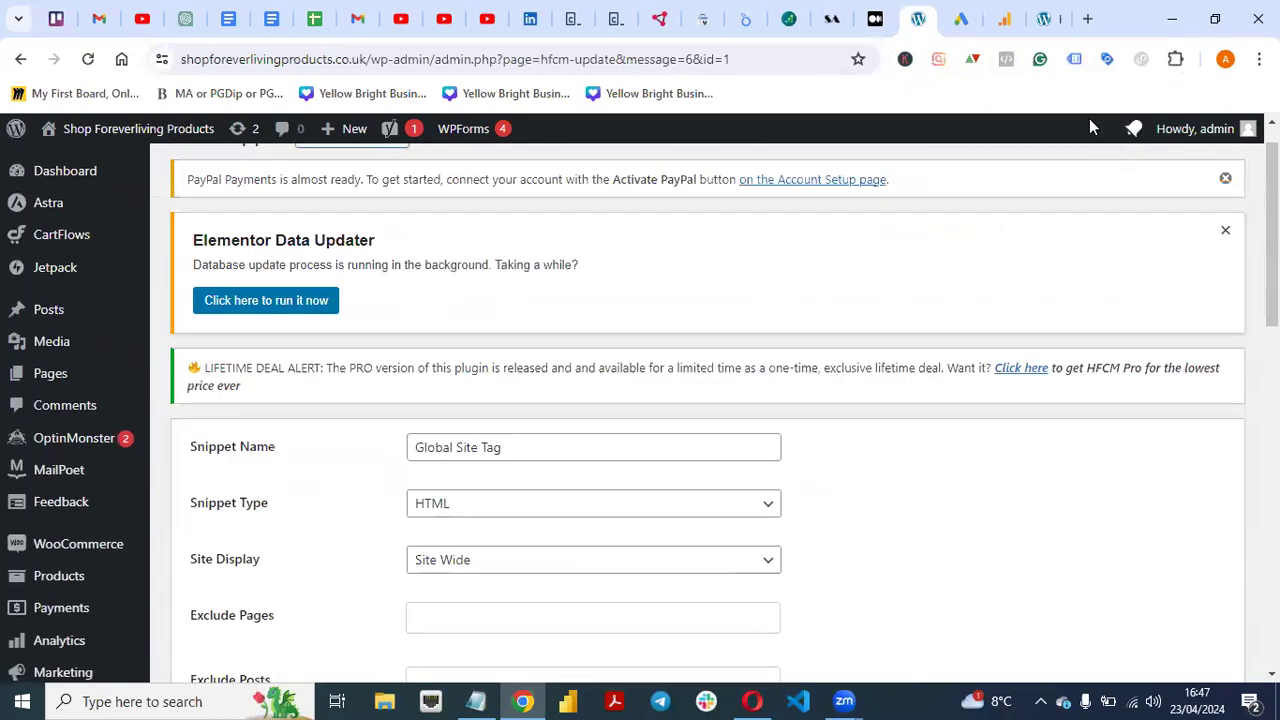
Step: Reload the store's home page, analyse its tags again with Tag Assistant Legacy and compare them with the Google Analytics tag ID
click(1048, 22)
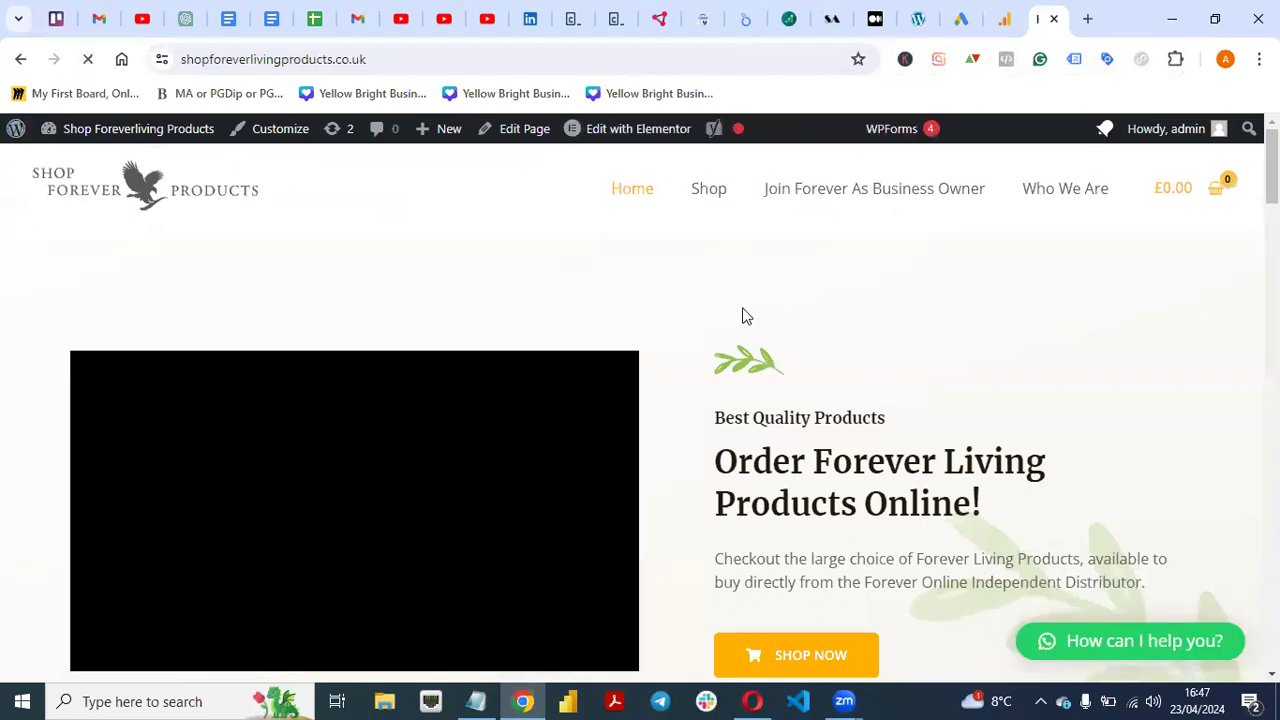
click(1073, 60)
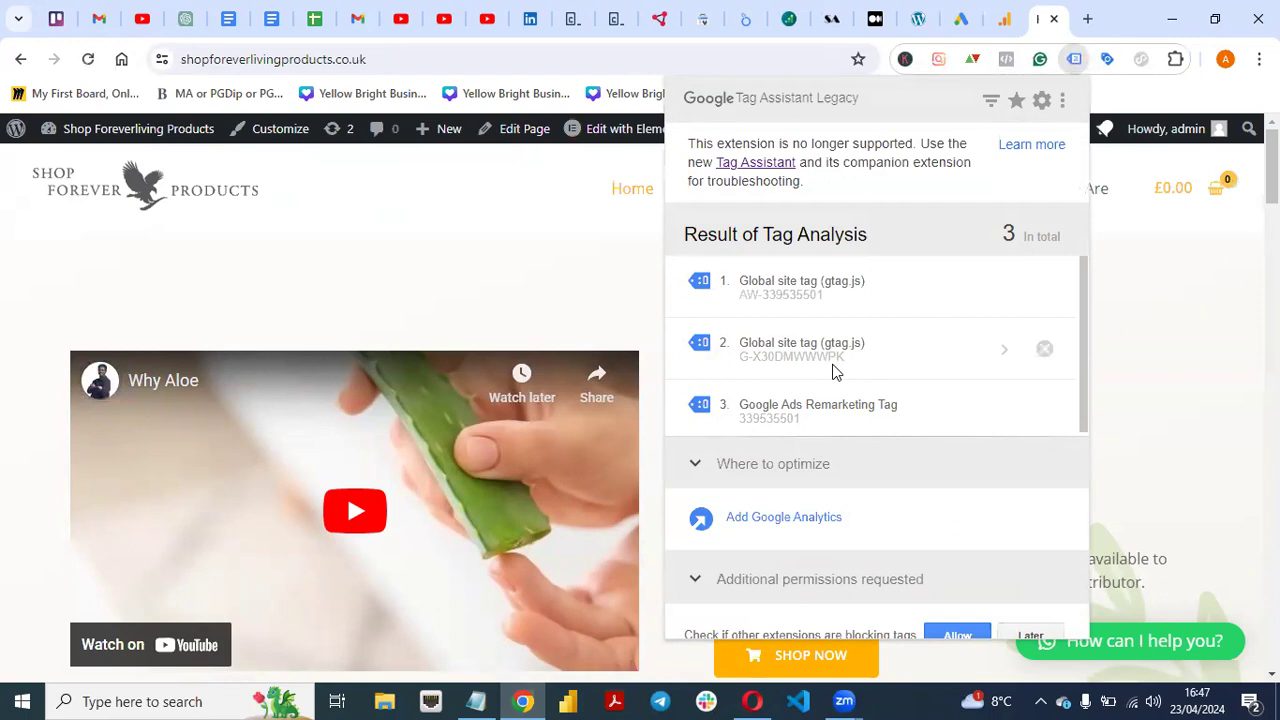
click(1004, 19)
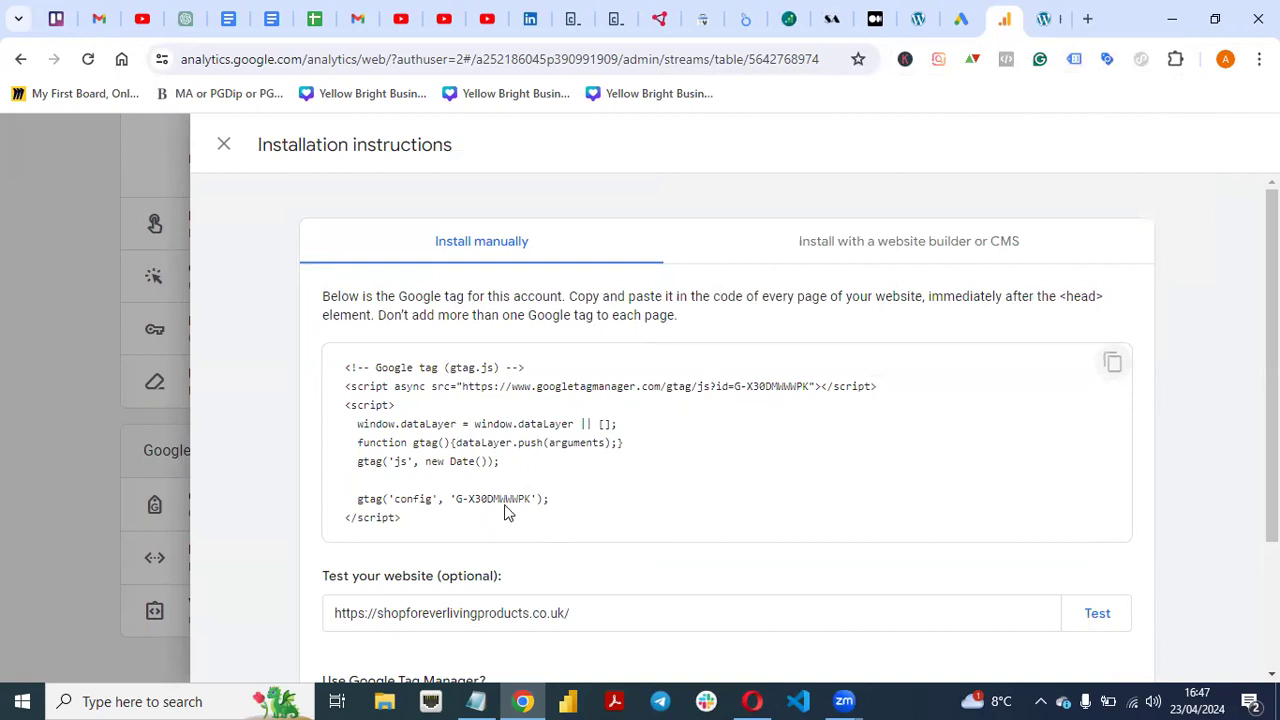
click(1046, 19)
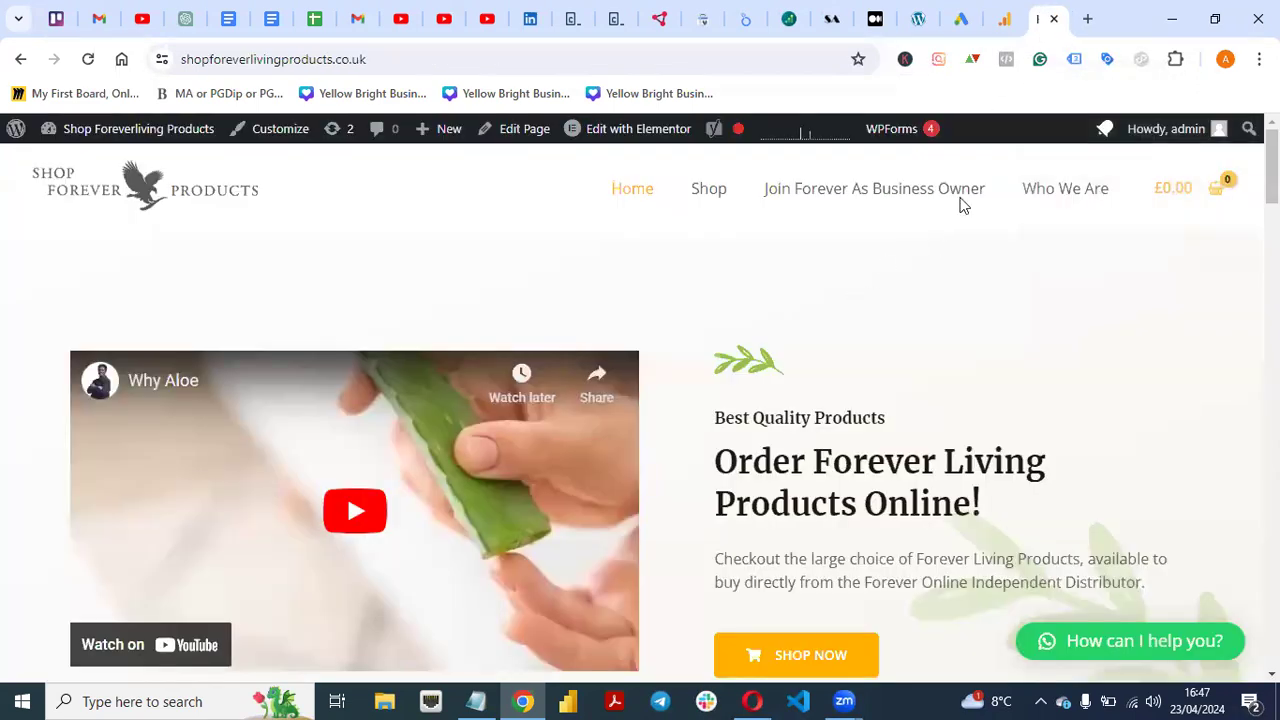
click(1074, 59)
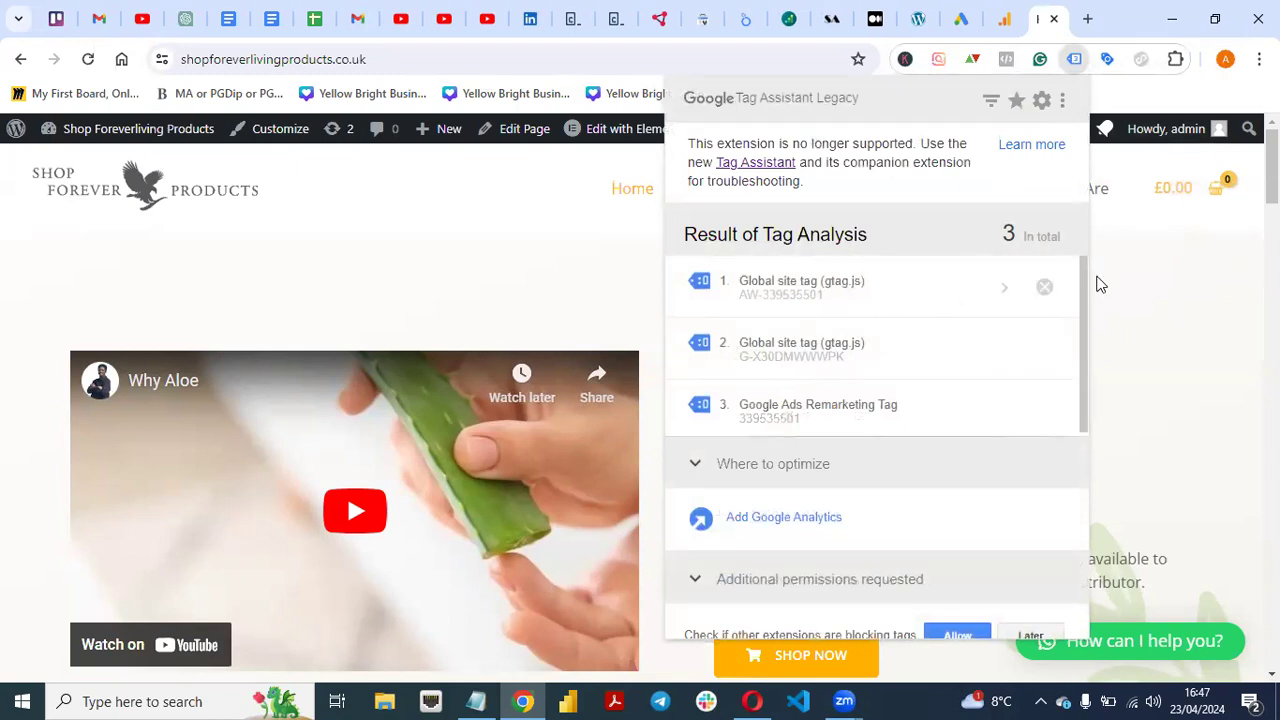
Step: Close the tag analysis and open the event snippet for the Dummy Purchase (1) conversion in Google Ads
click(1160, 304)
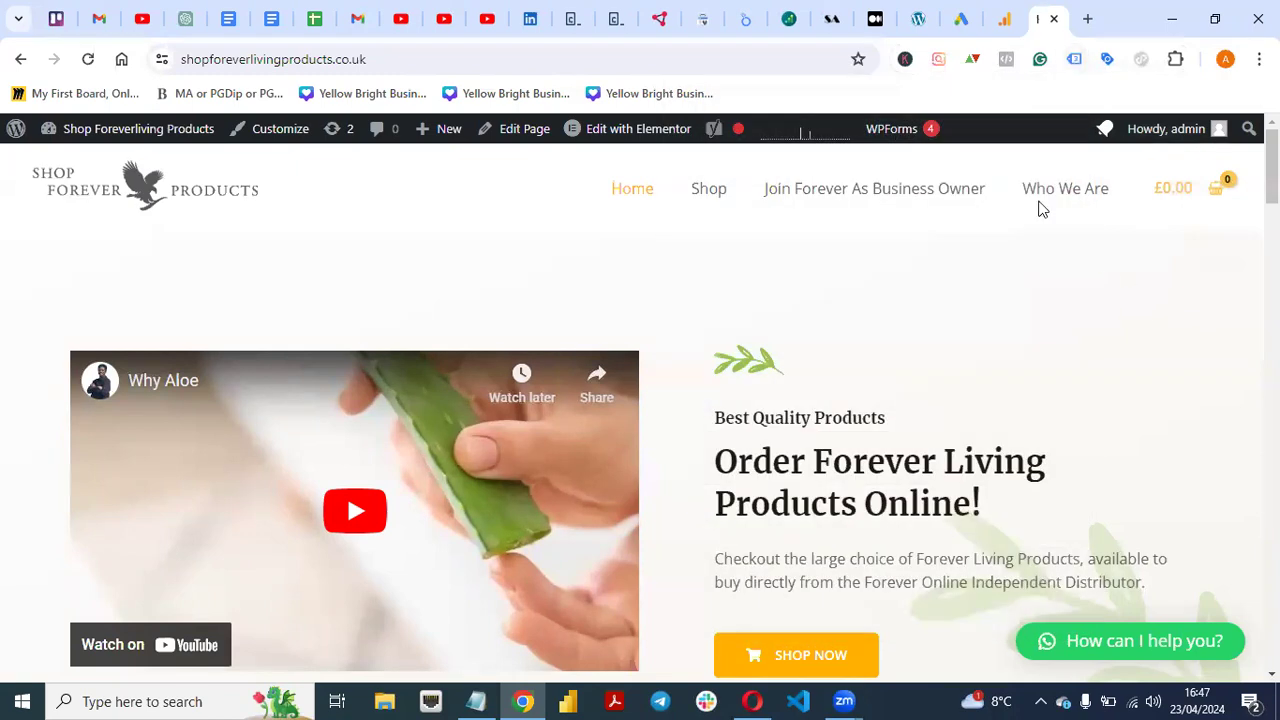
click(958, 18)
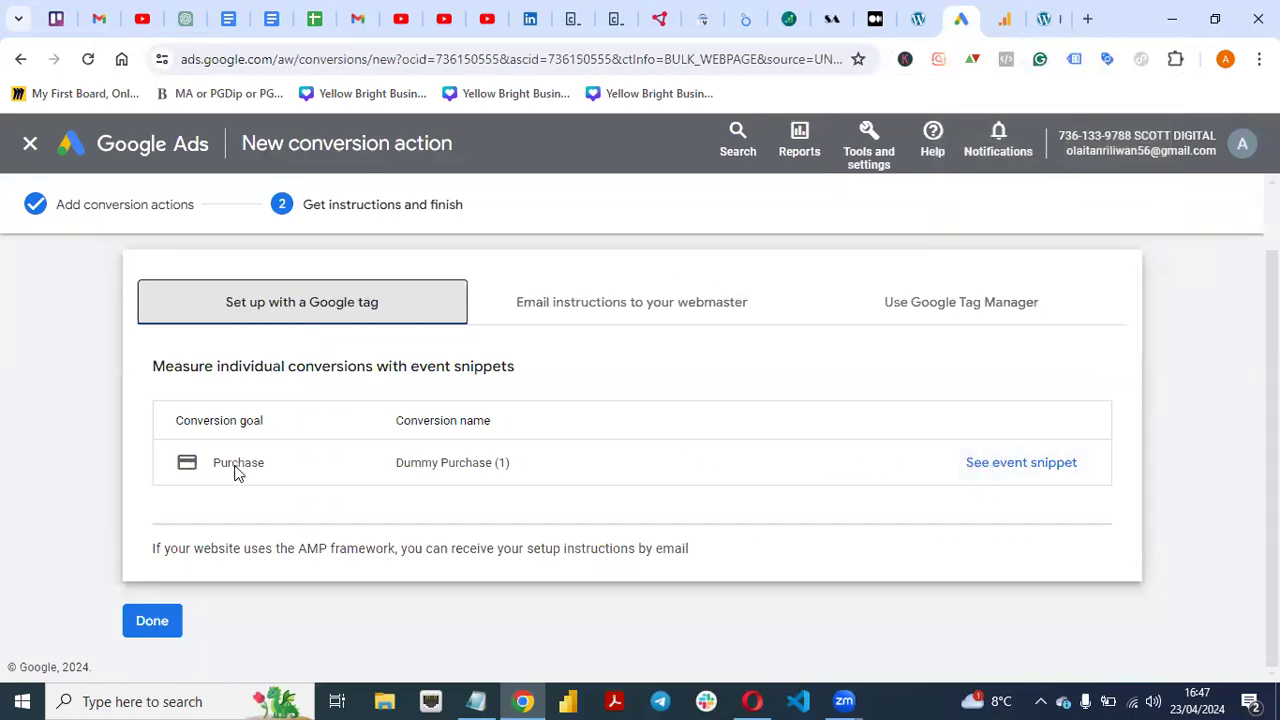
click(1021, 463)
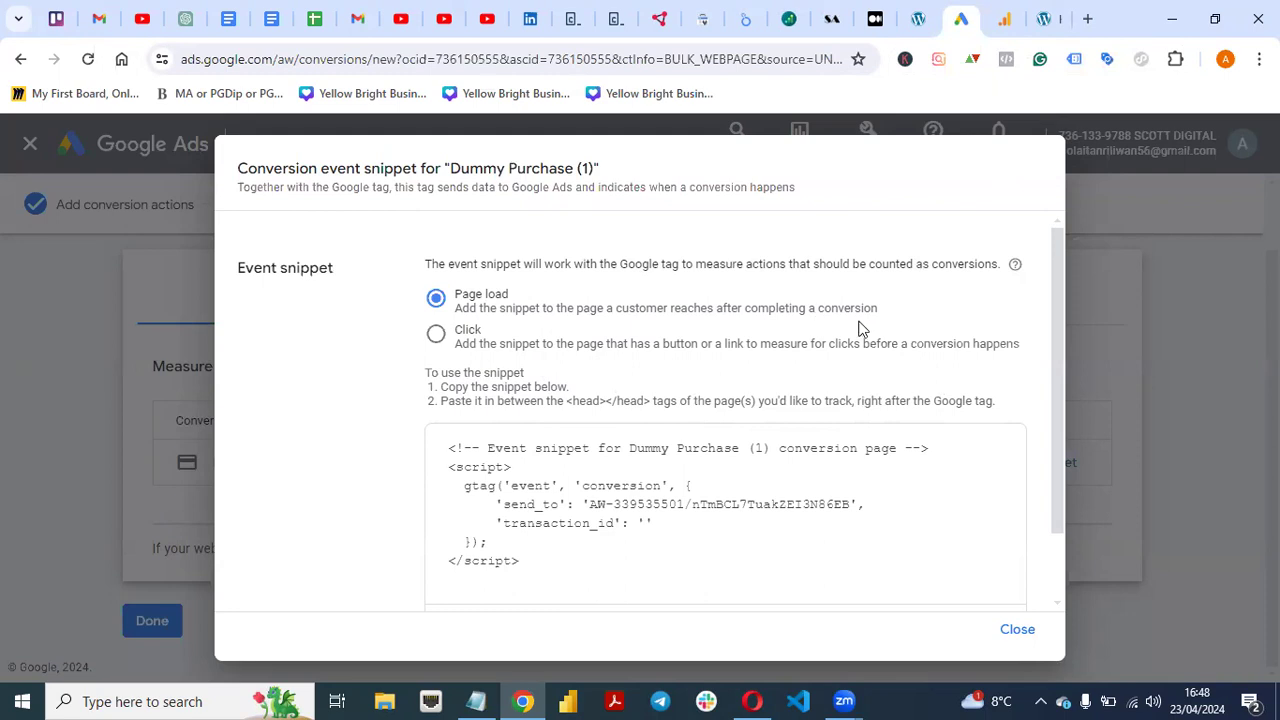
Step: On the store's website, find Aloe Propolis Creme in the shop and add one to the cart
click(1045, 20)
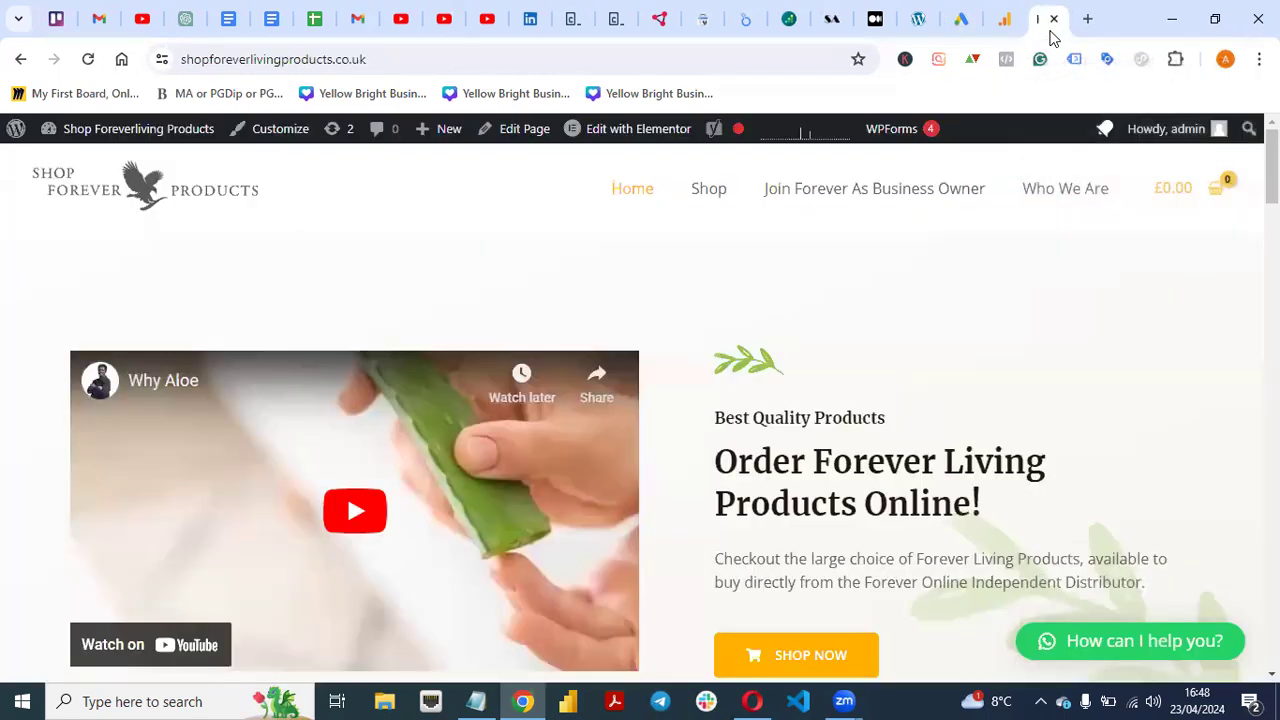
click(707, 197)
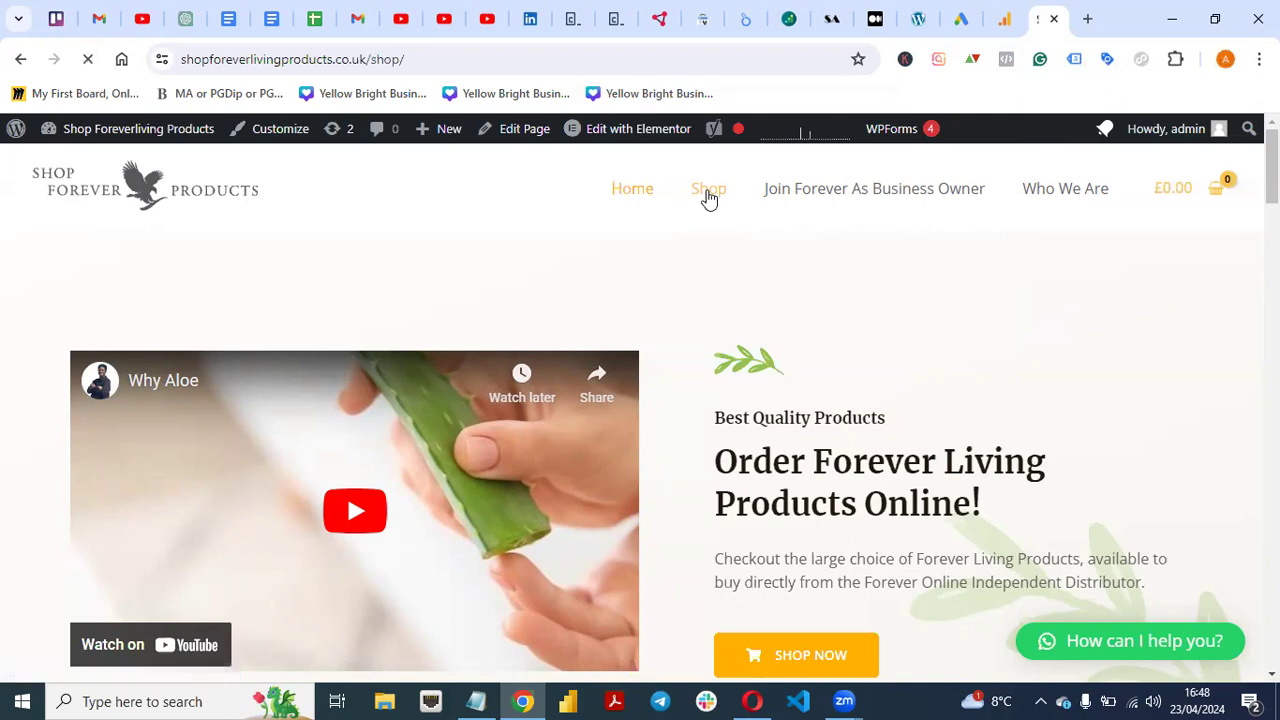
scroll(646, 366, down, 5)
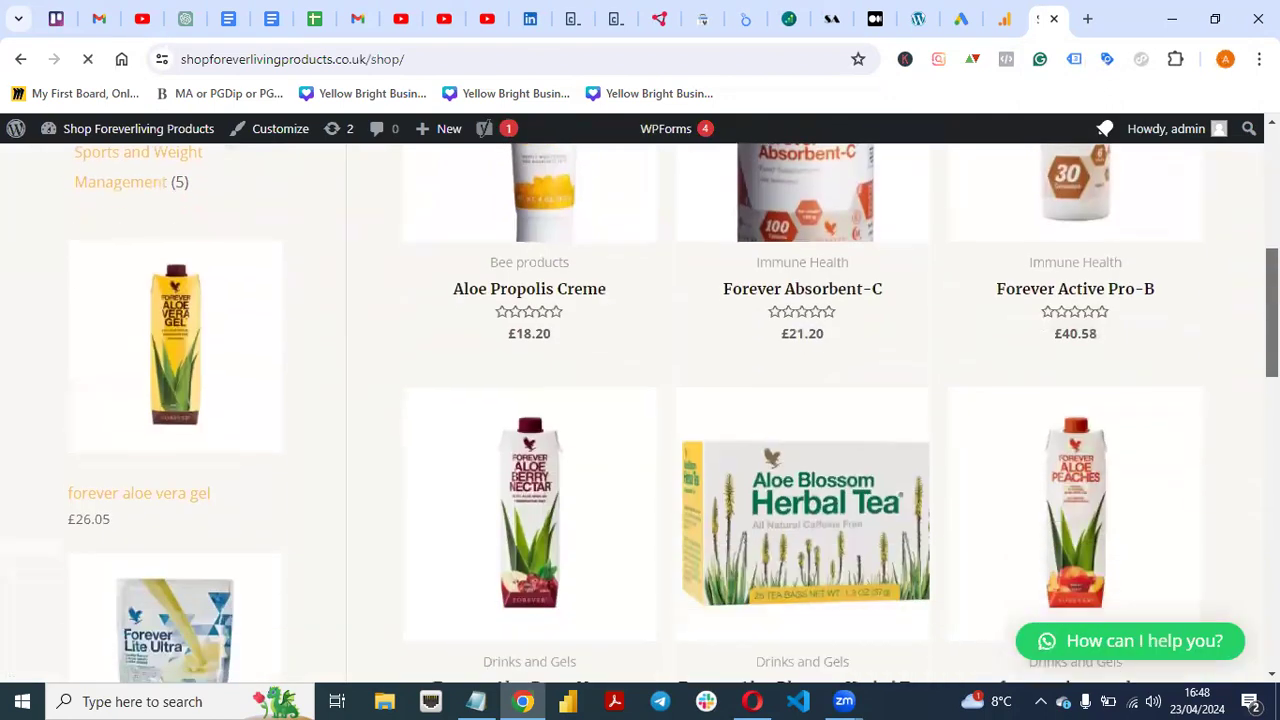
click(506, 297)
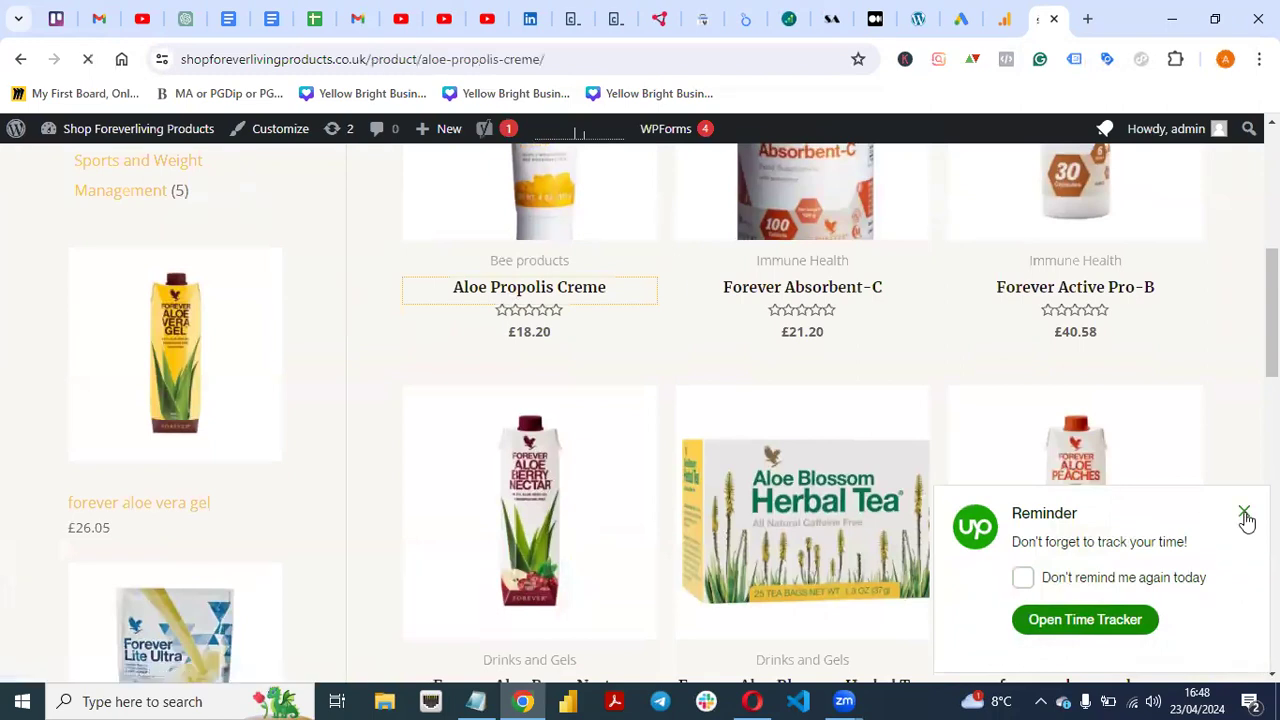
scroll(640, 400, down, 2)
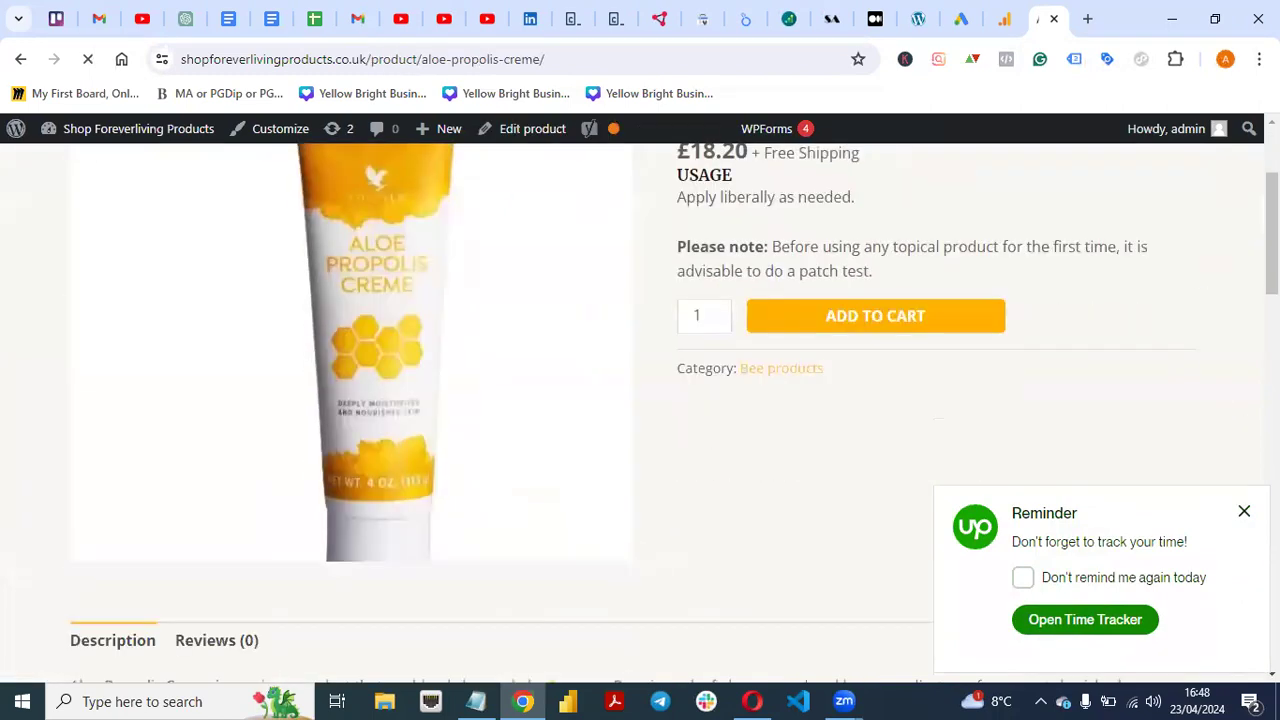
click(862, 319)
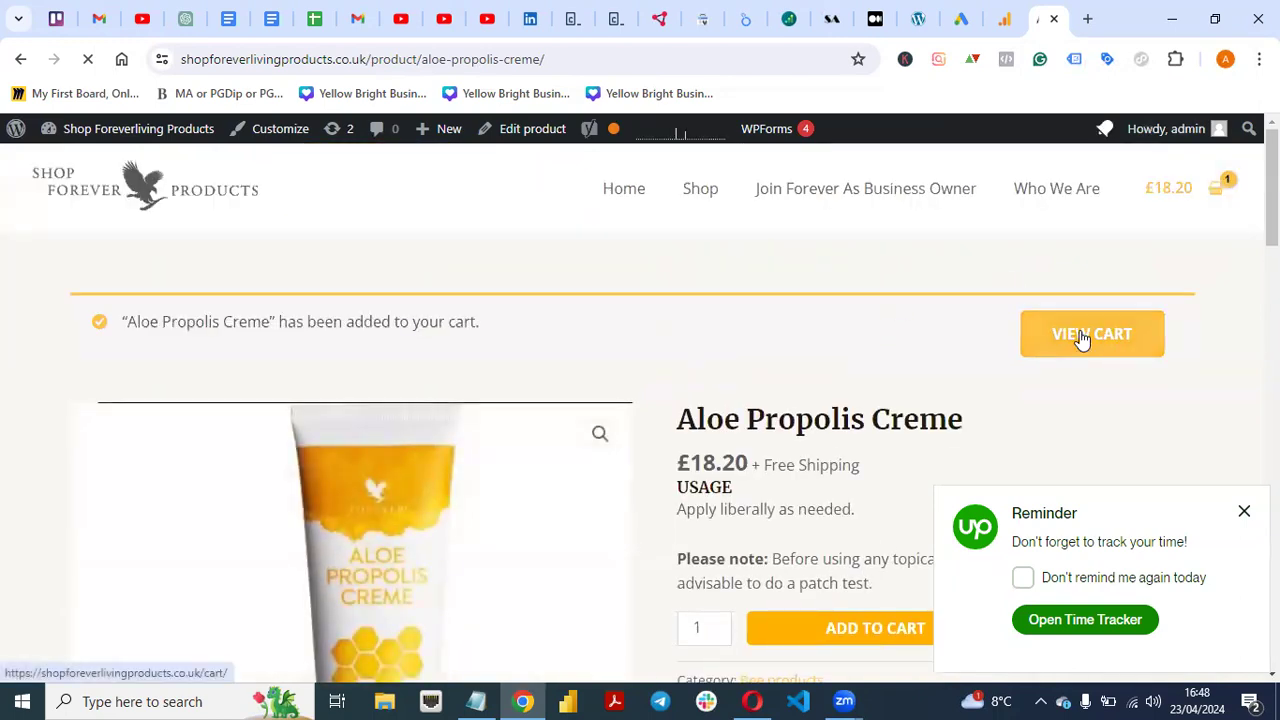
Step: View the cart containing the Aloe Propolis Creme and proceed to checkout
click(1080, 338)
scroll(1220, 257, down, 1)
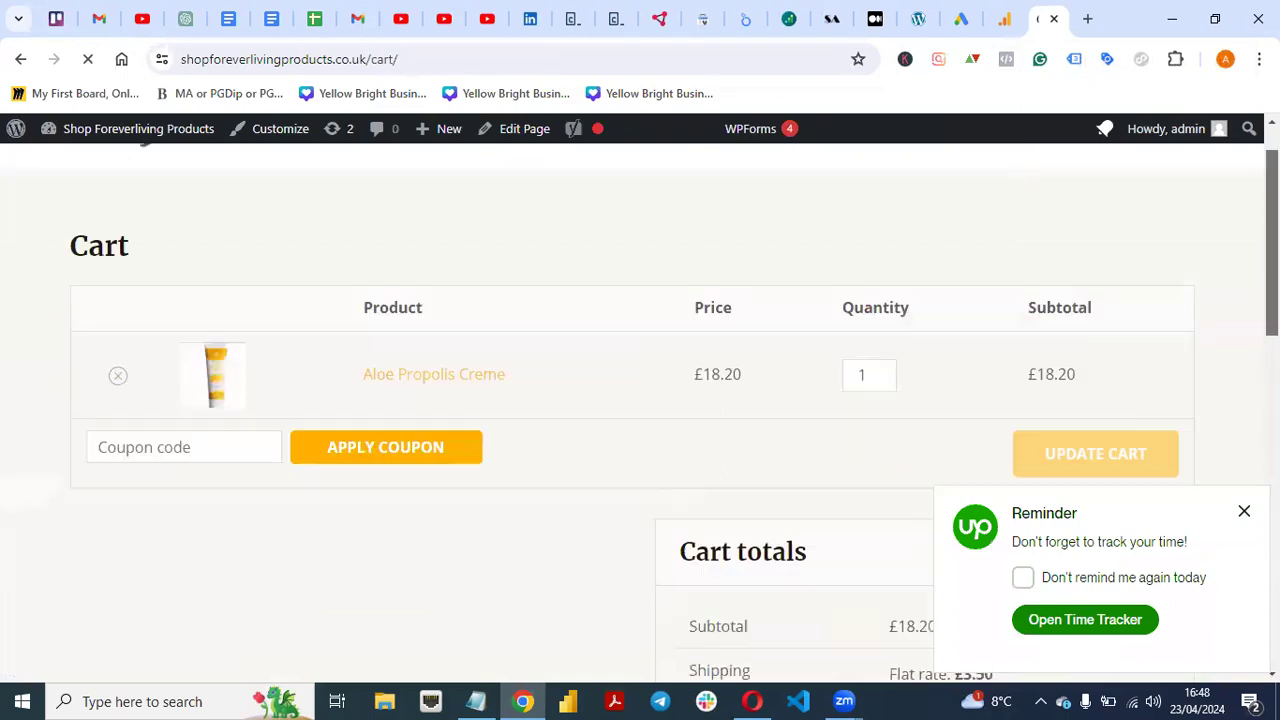
scroll(940, 420, down, 5)
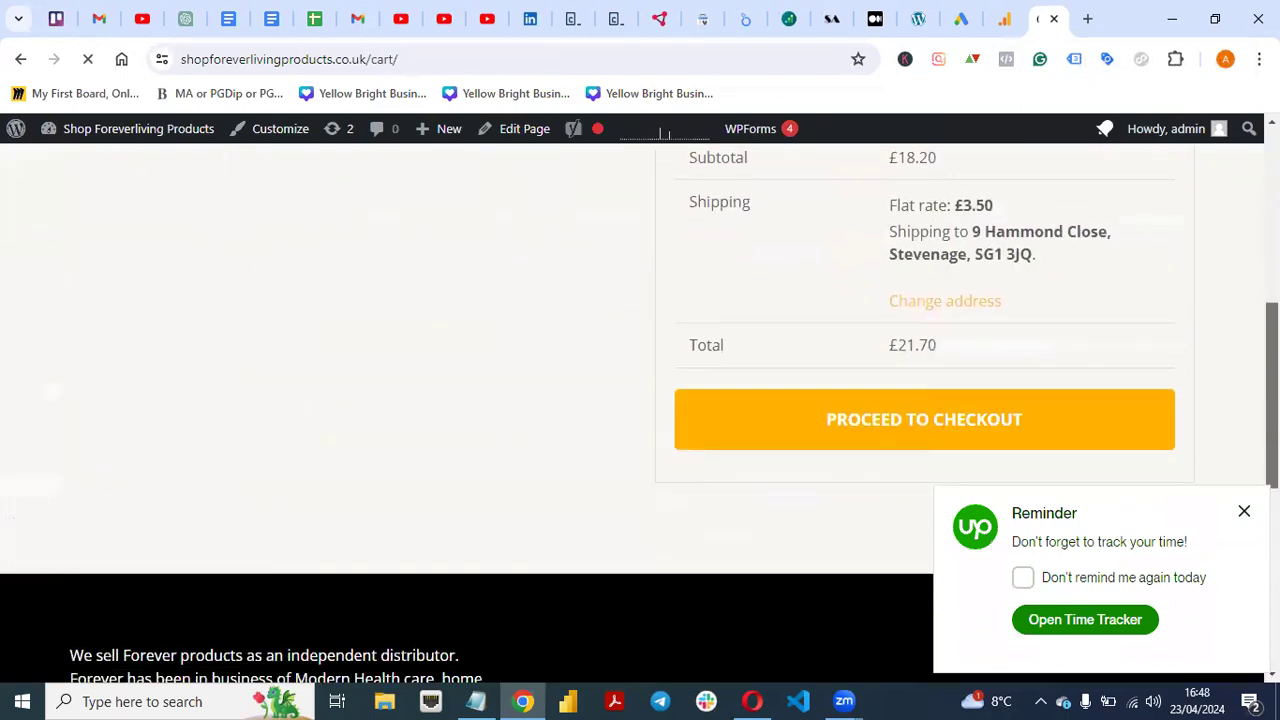
click(940, 420)
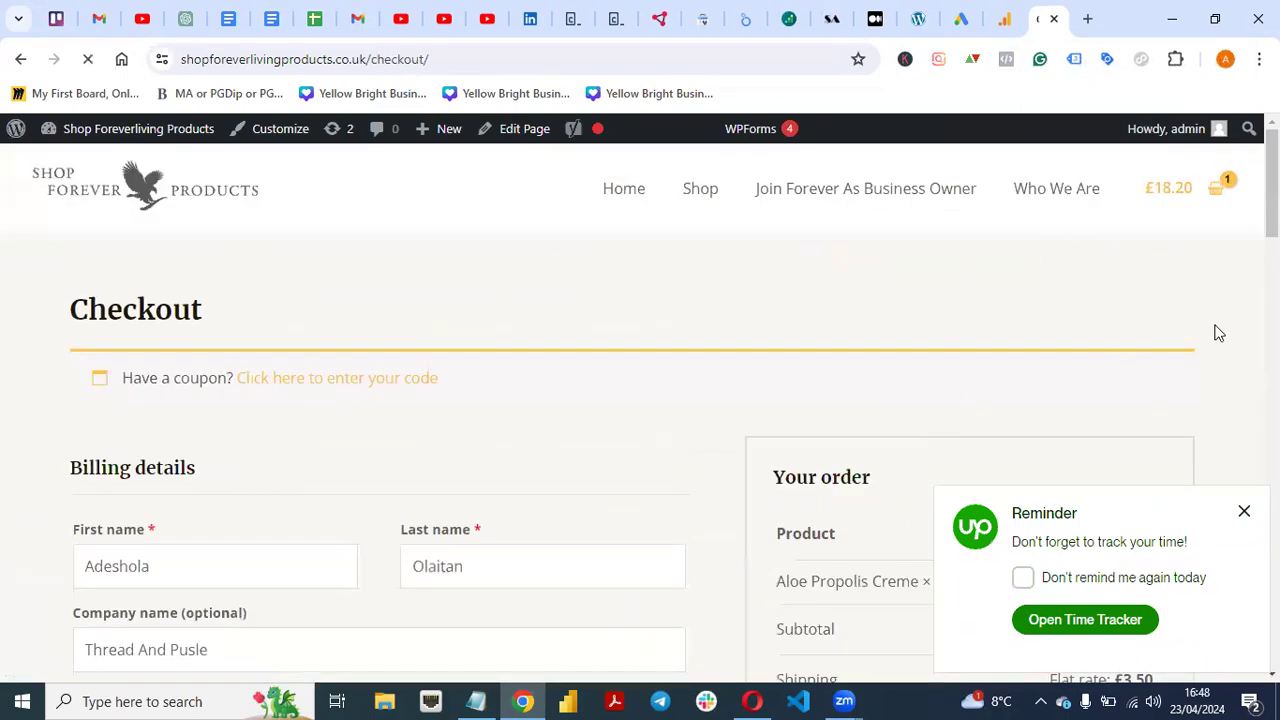
Step: Dismiss the time-tracking reminder and examine the checkout page's billing form, order summary, Stripe payment section and page address
scroll(940, 420, down, 6)
scroll(940, 420, up, 2)
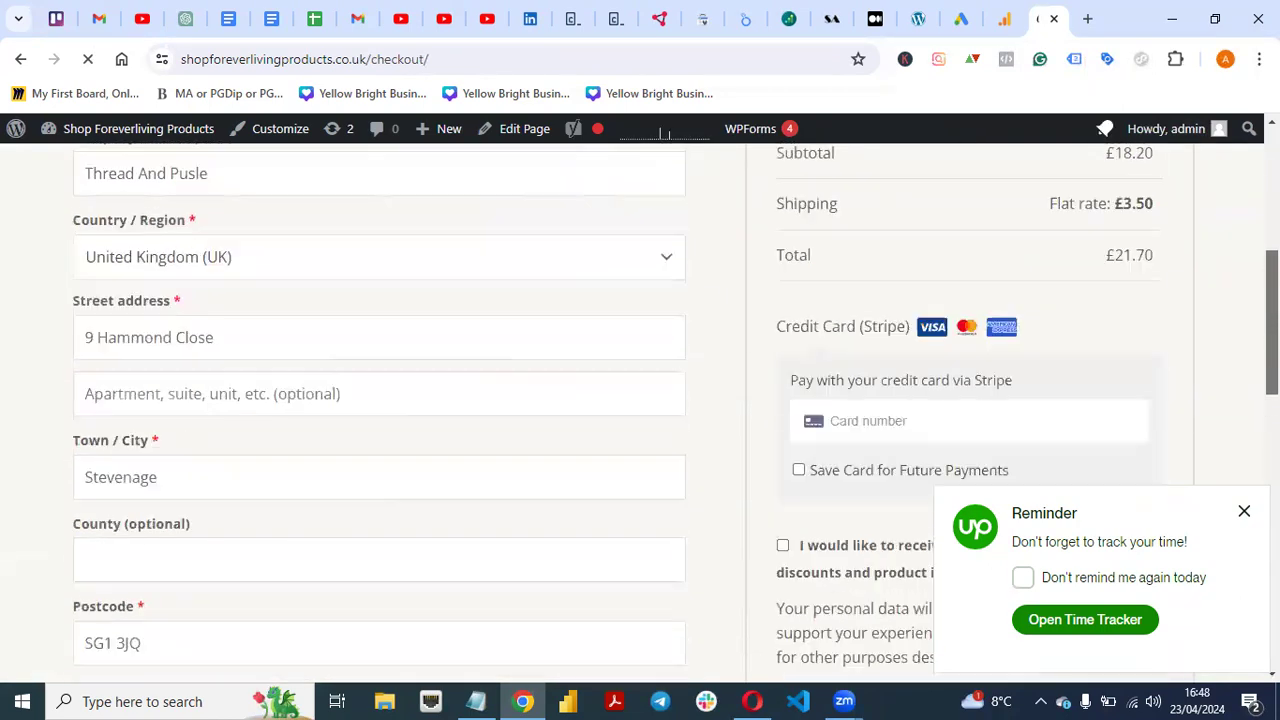
click(1243, 512)
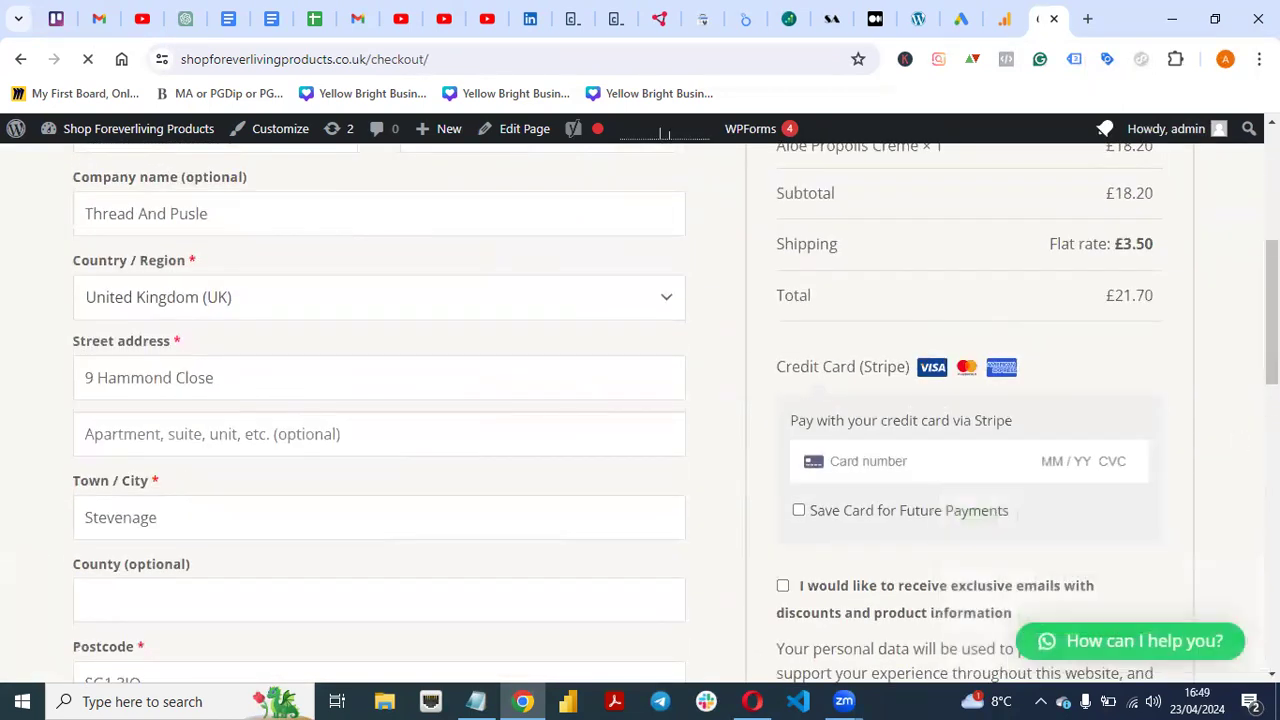
scroll(1243, 512, down, 5)
scroll(640, 400, up, 2)
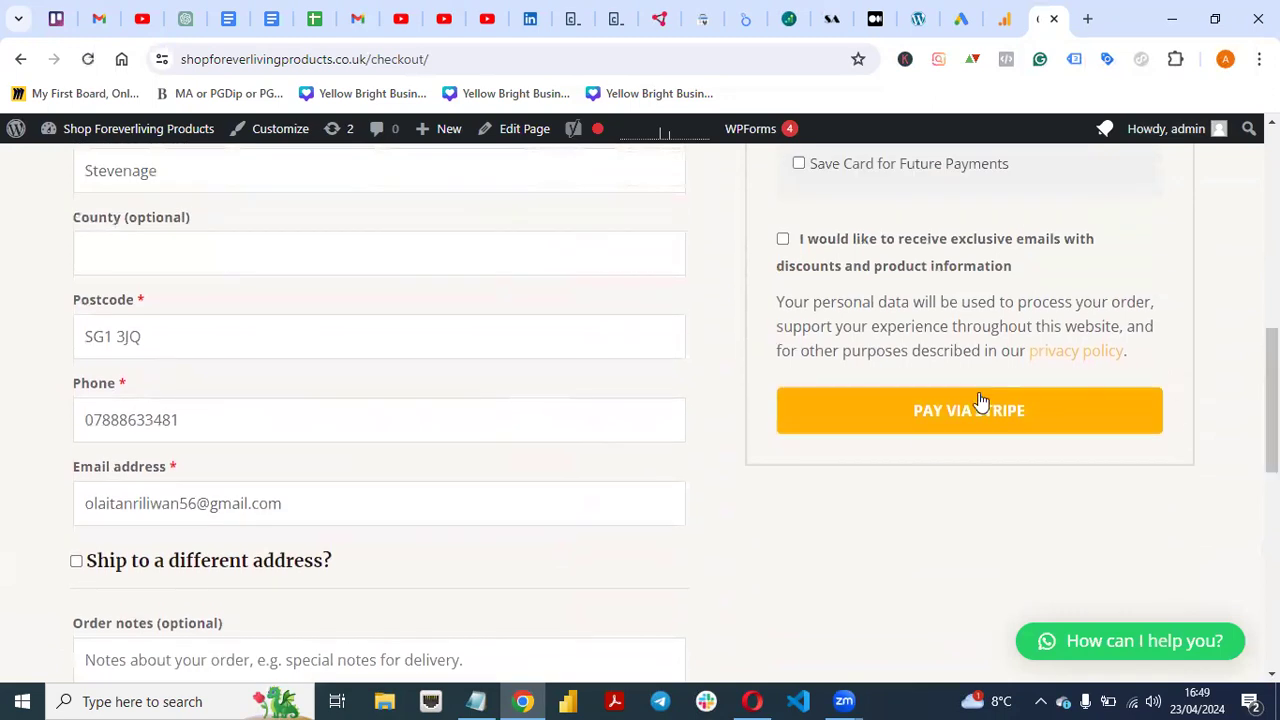
drag(1271, 365, 1252, 162)
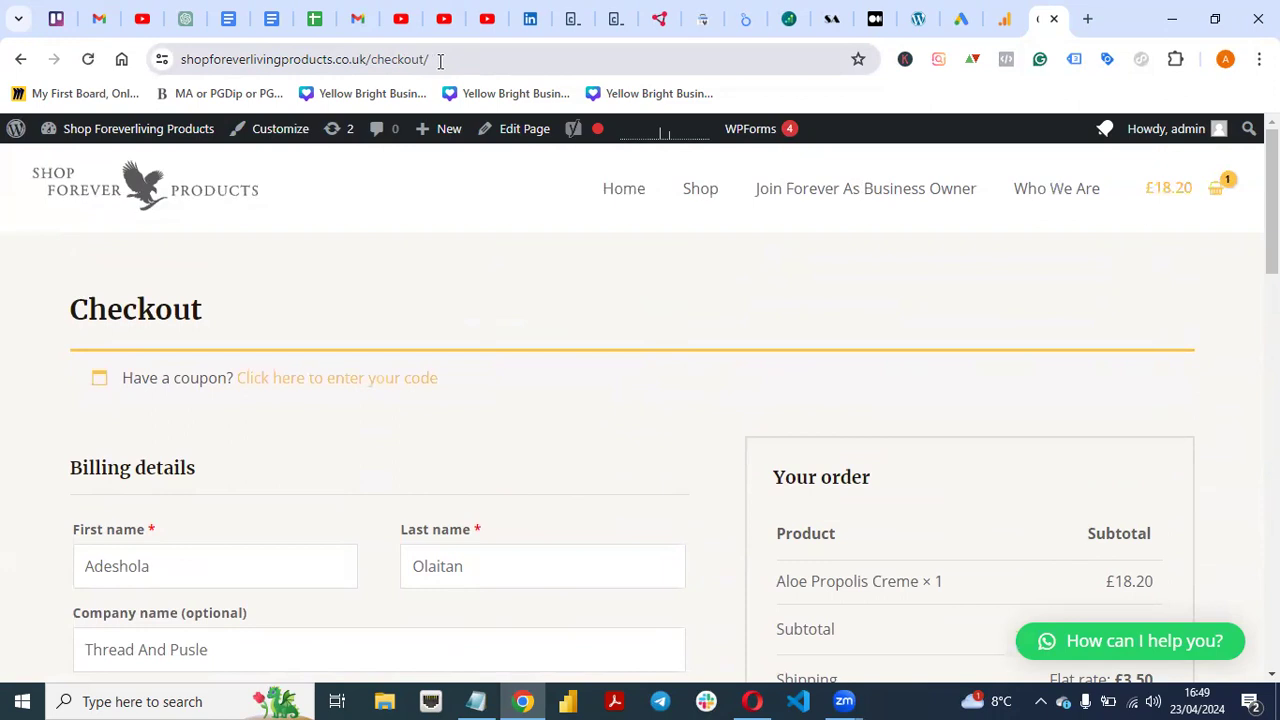
scroll(1237, 300, down, 11)
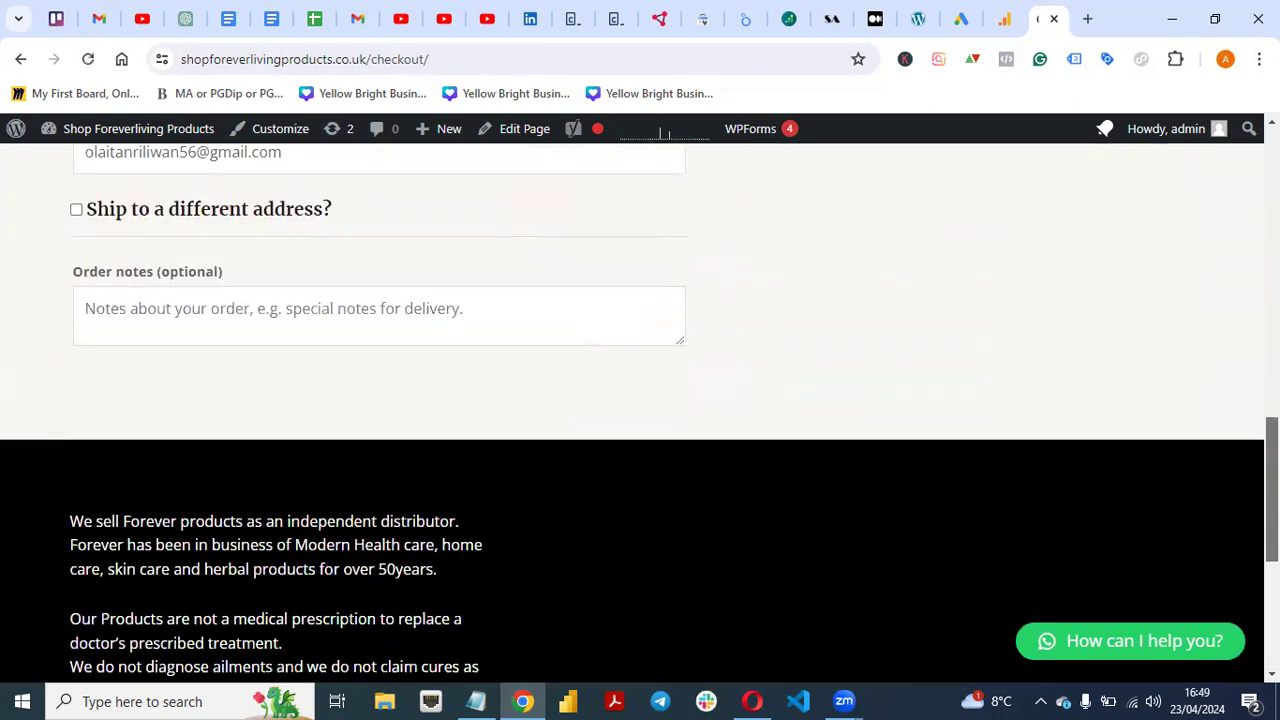
scroll(1240, 260, up, 11)
scroll(1230, 350, down, 4)
scroll(1228, 283, up, 2)
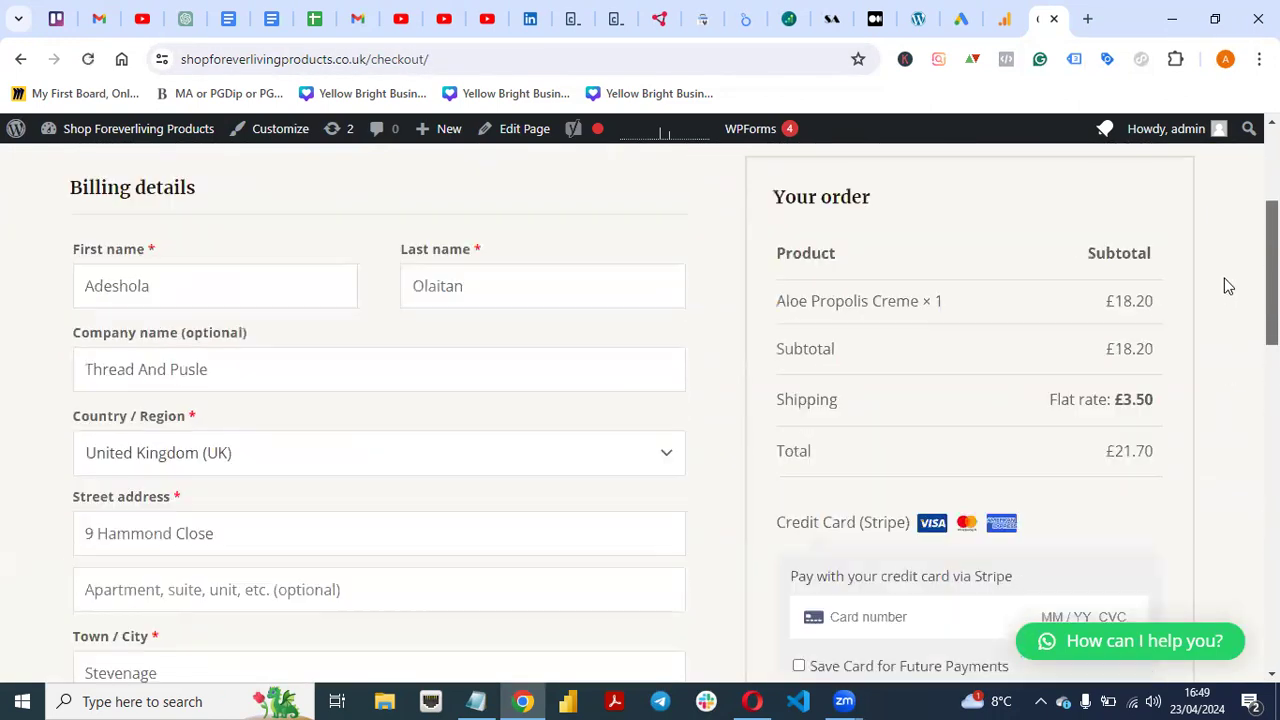
scroll(1230, 314, down, 1)
scroll(1240, 300, up, 4)
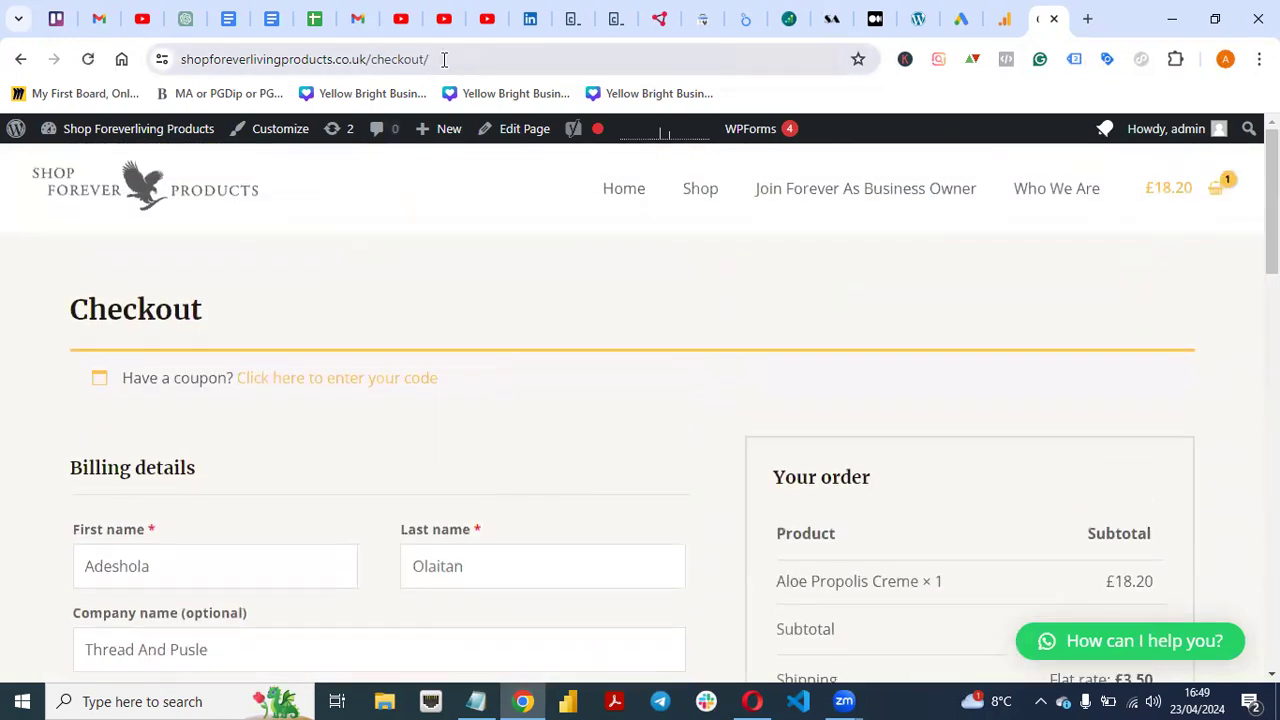
Step: Copy the page-load event snippet for the Dummy Purchase (1) conversion from Google Ads
click(960, 22)
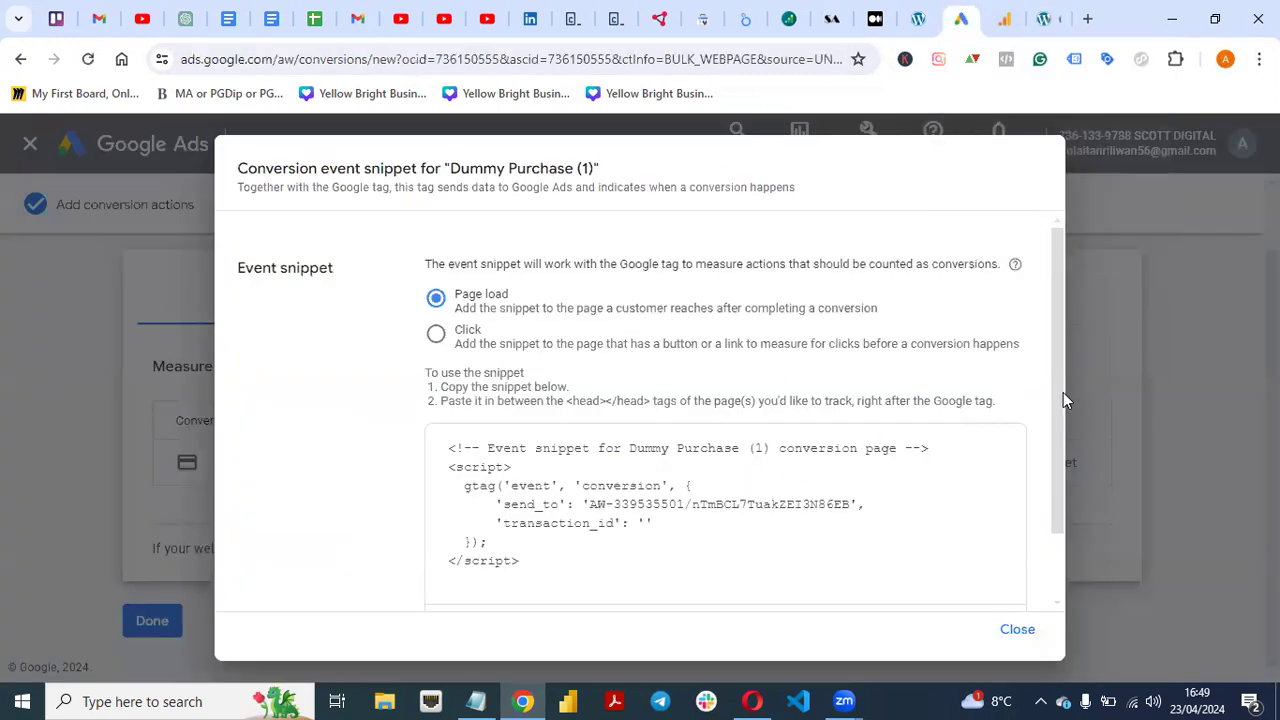
scroll(1059, 449, down, 1)
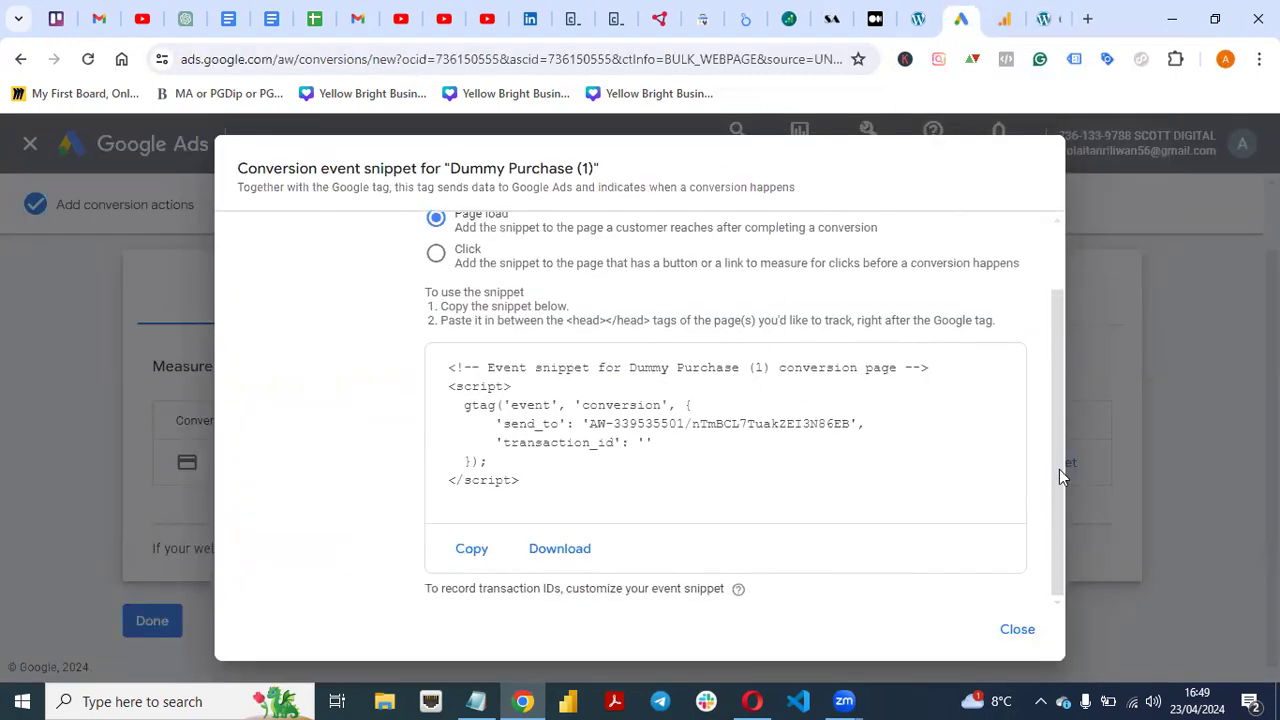
click(467, 556)
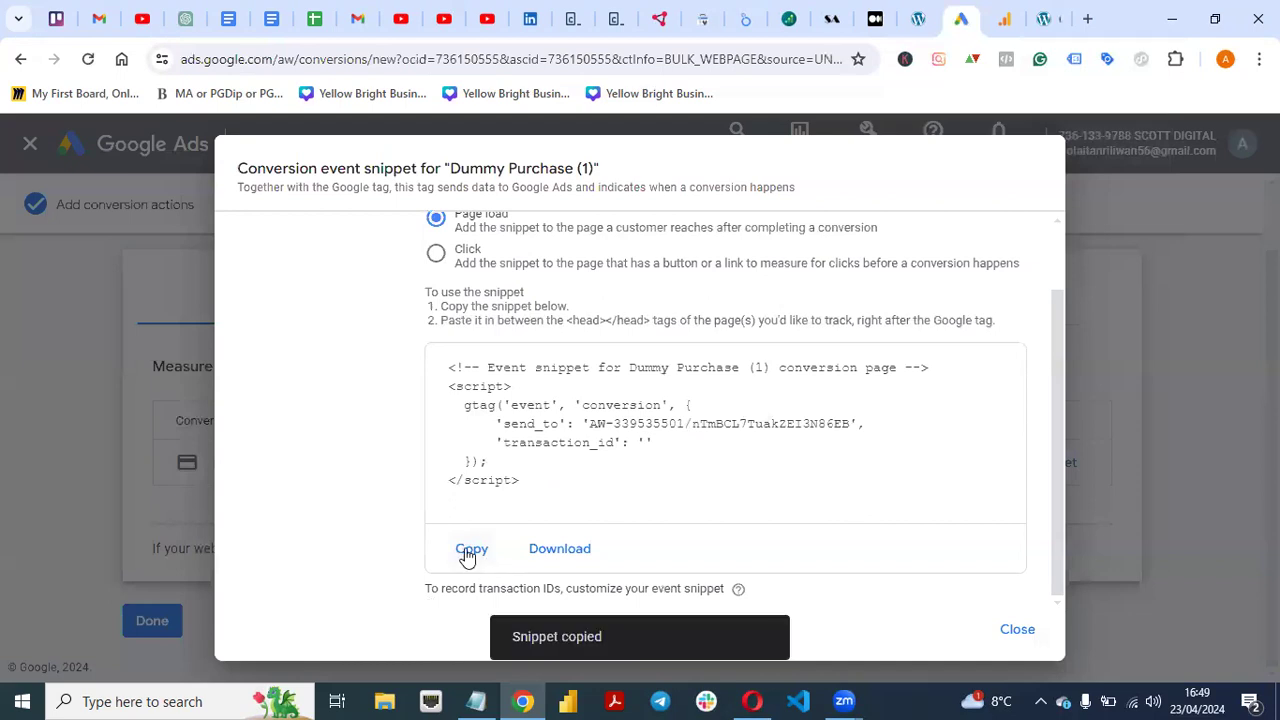
Step: Look over the Global Site Tag snippet's settings in WordPress, then start a new Header Footer Code Manager snippet
click(918, 19)
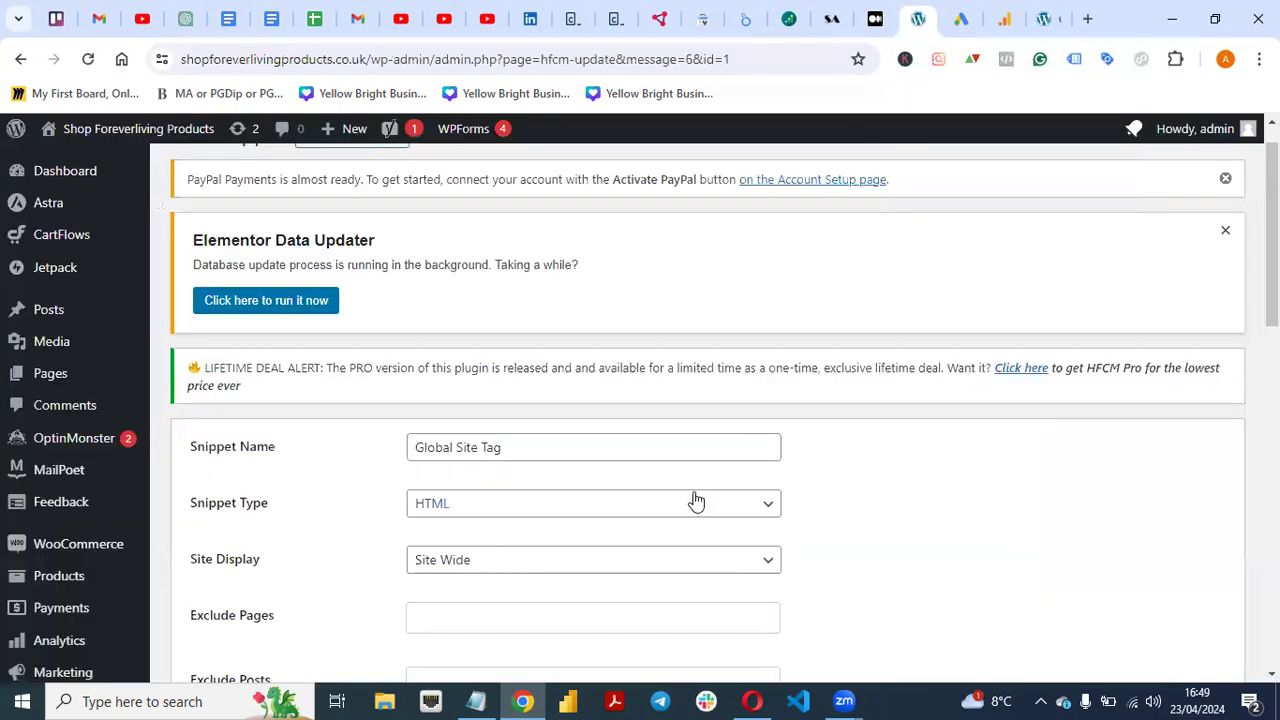
scroll(388, 133, down, 2)
scroll(388, 133, up, 2)
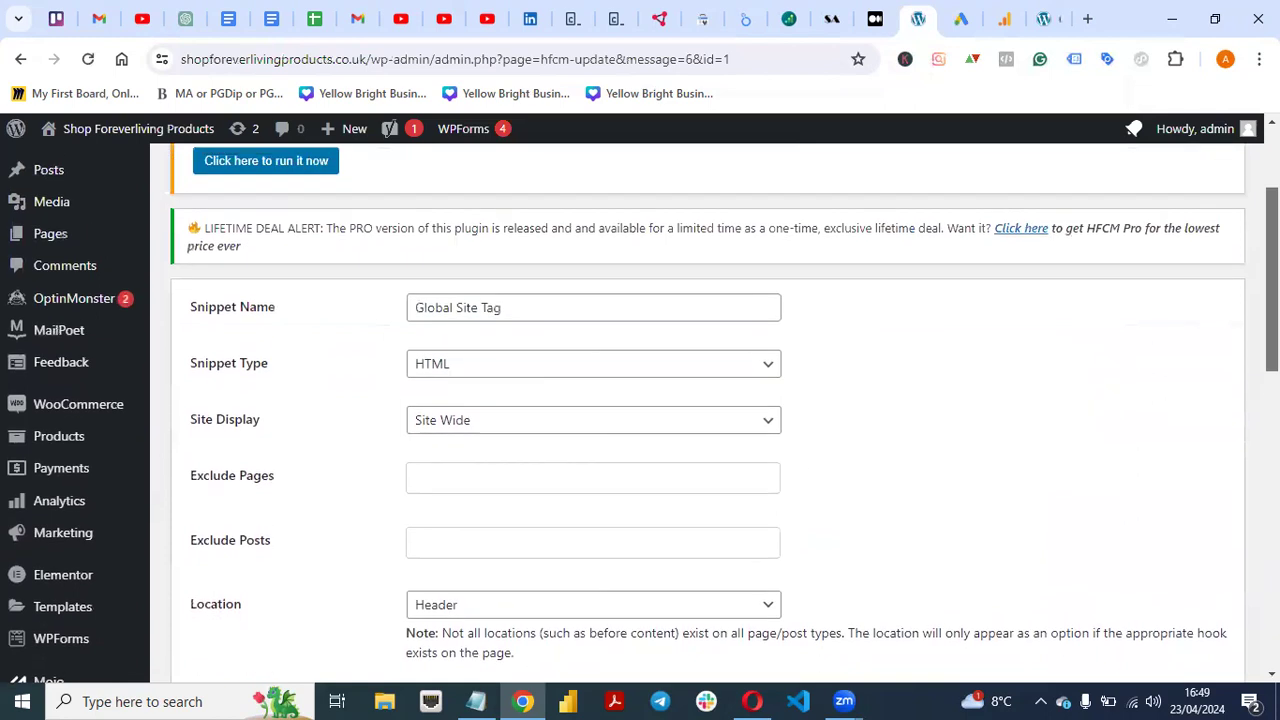
scroll(388, 133, down, 3)
scroll(674, 480, down, 1)
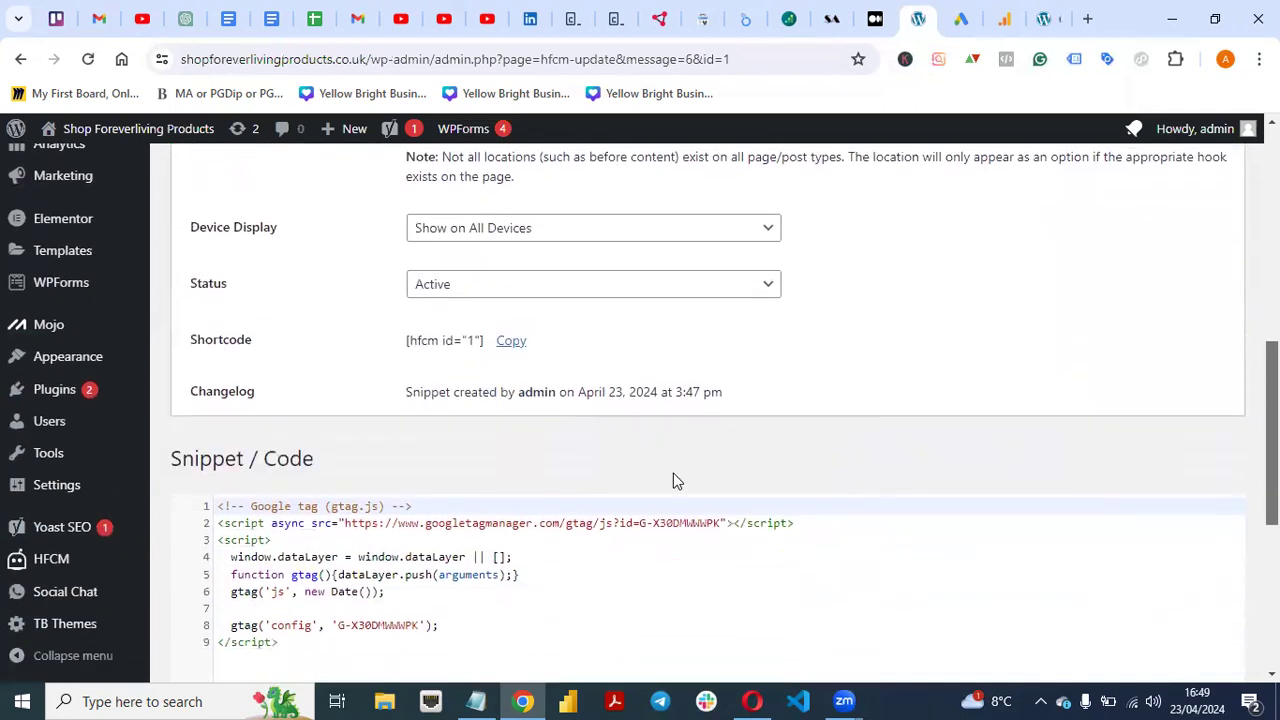
mouse_move(52, 562)
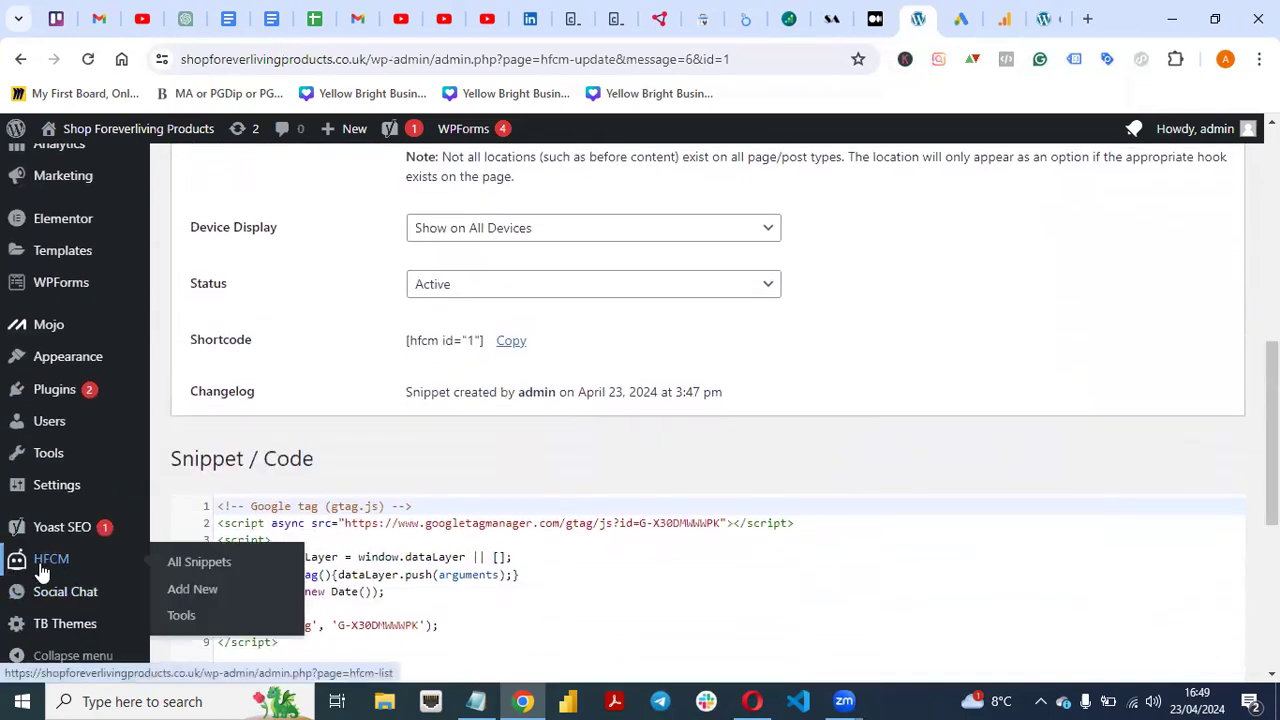
click(185, 595)
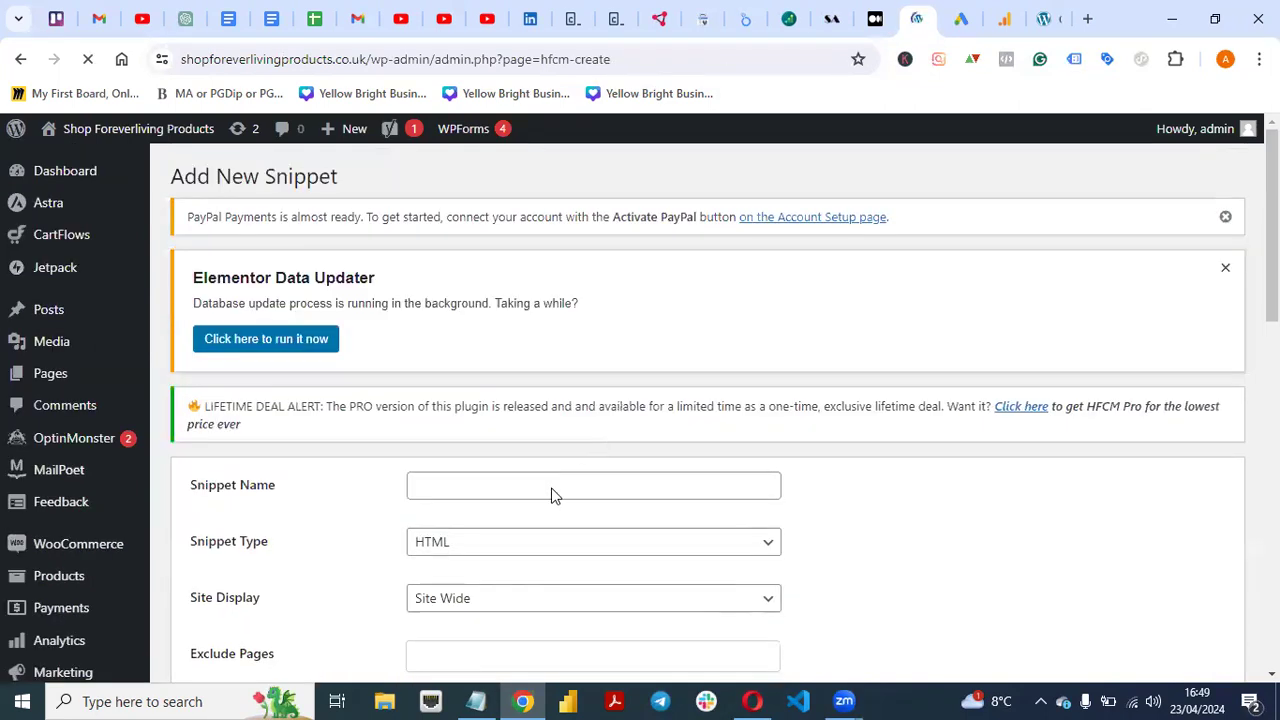
Step: Name the new snippet Event Purchase Conversion and dismiss the Elementor Data Updater notice
click(530, 487)
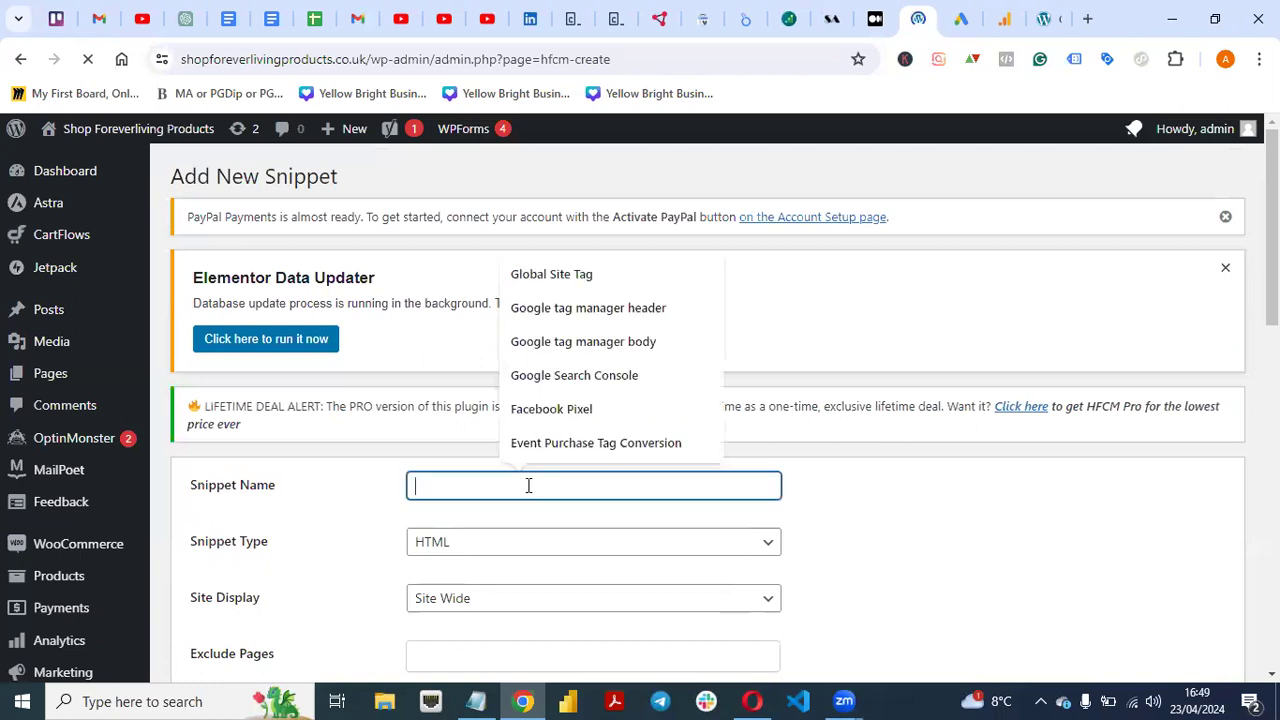
click(566, 446)
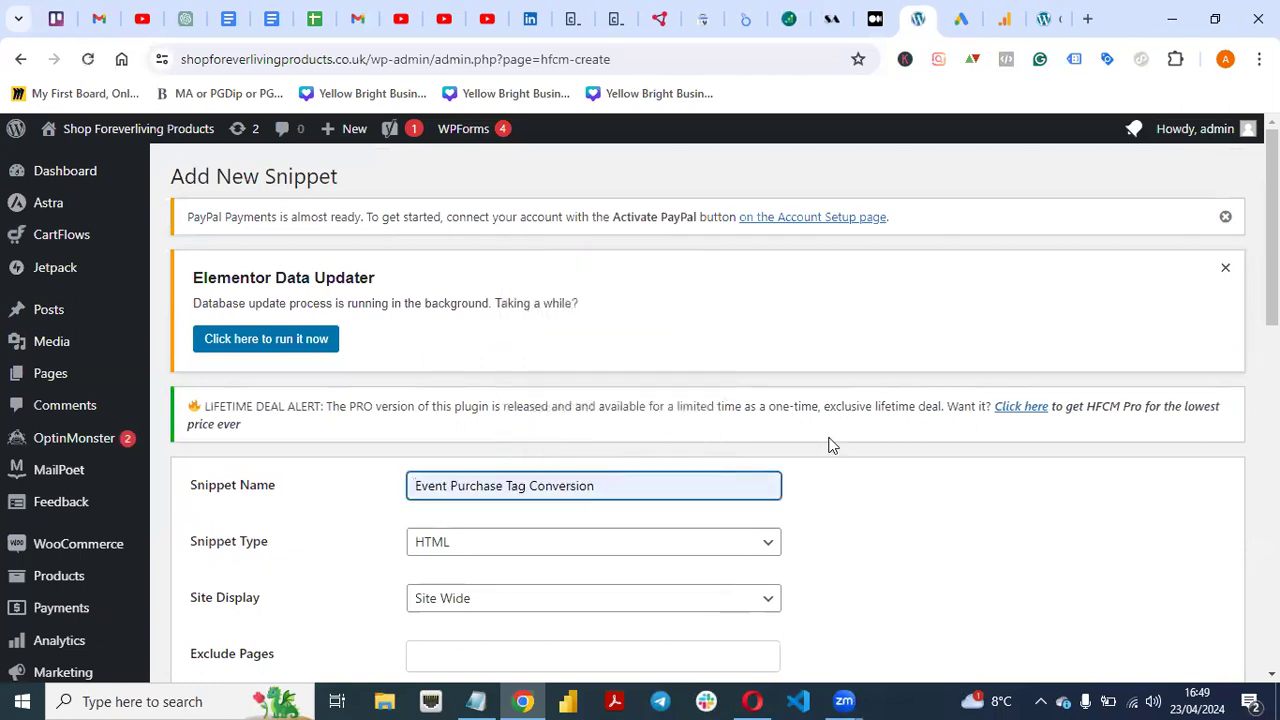
click(524, 487)
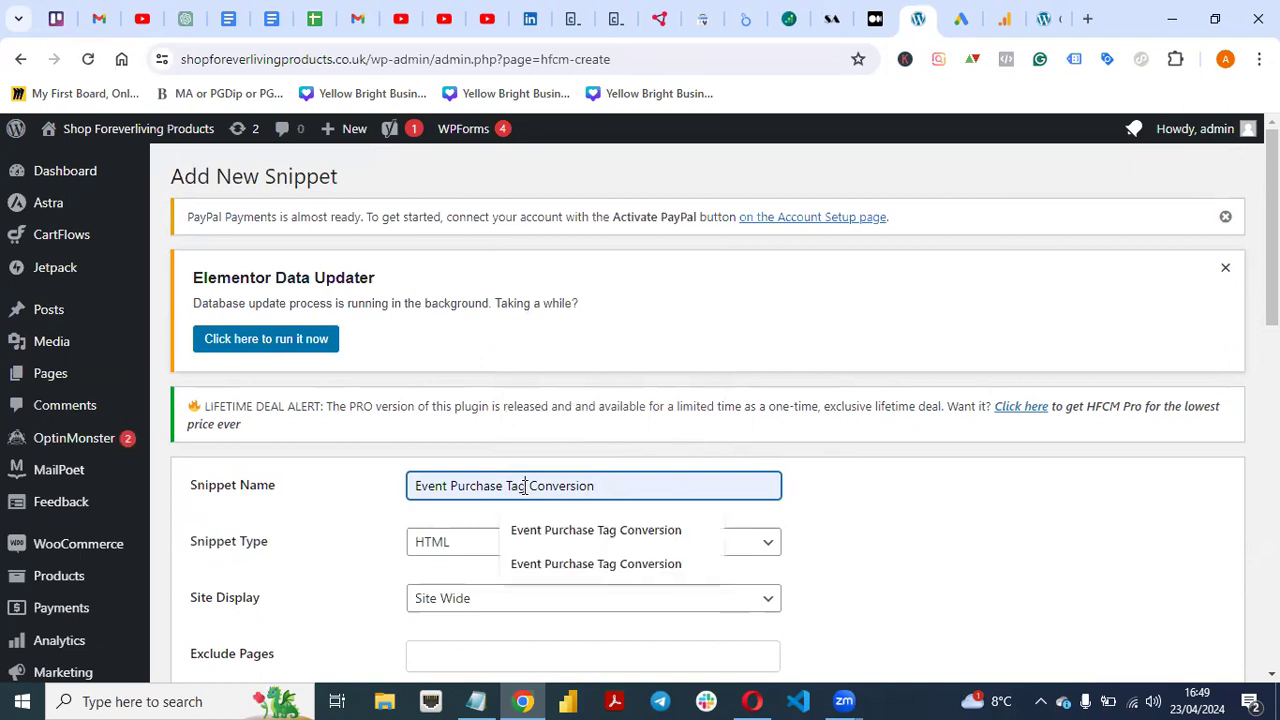
key(BackSpace)
key(BackSpace)
key(BackSpace)
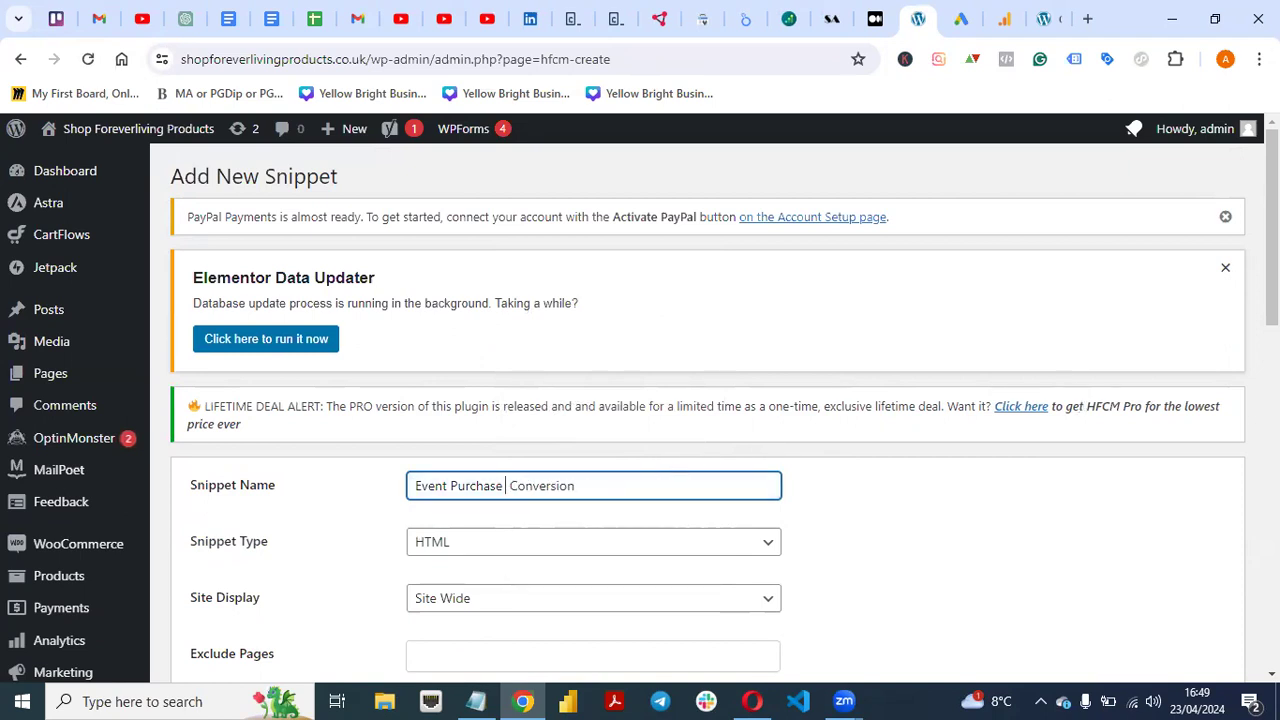
click(1225, 268)
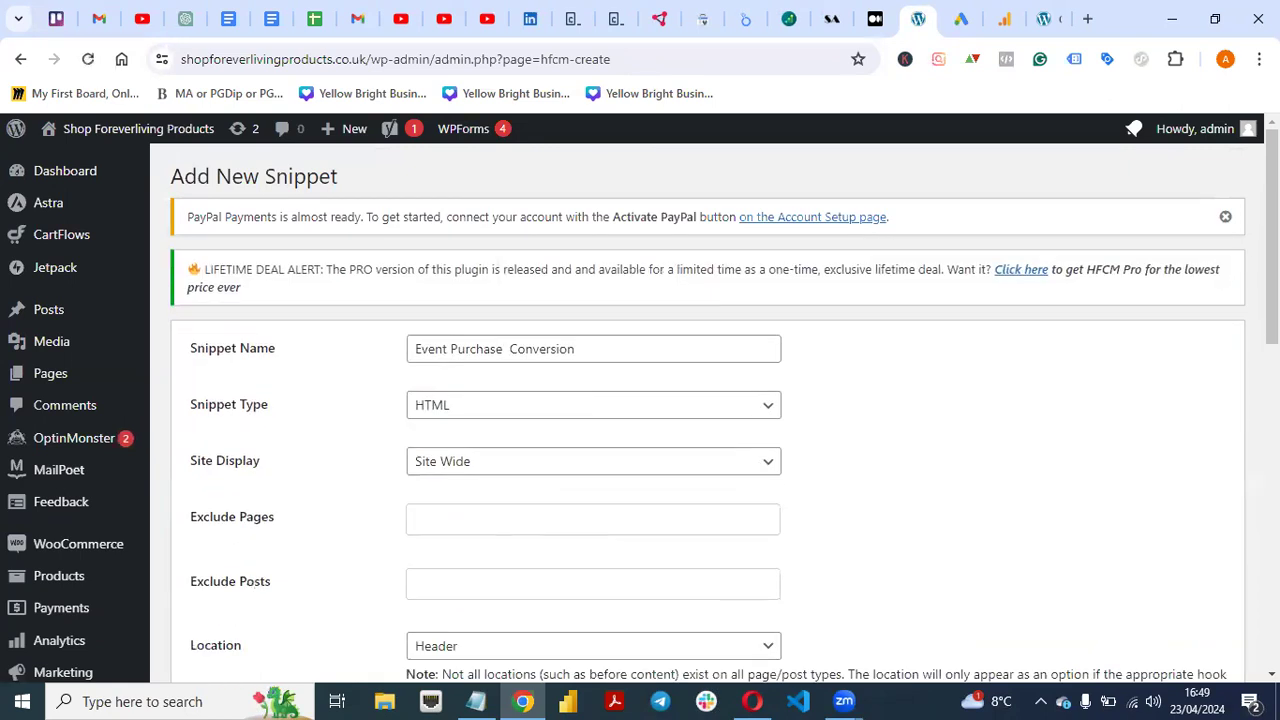
Step: Compare the new snippet's site display setting with the store's checkout page address, and return to the snippet form
scroll(640, 400, down, 1)
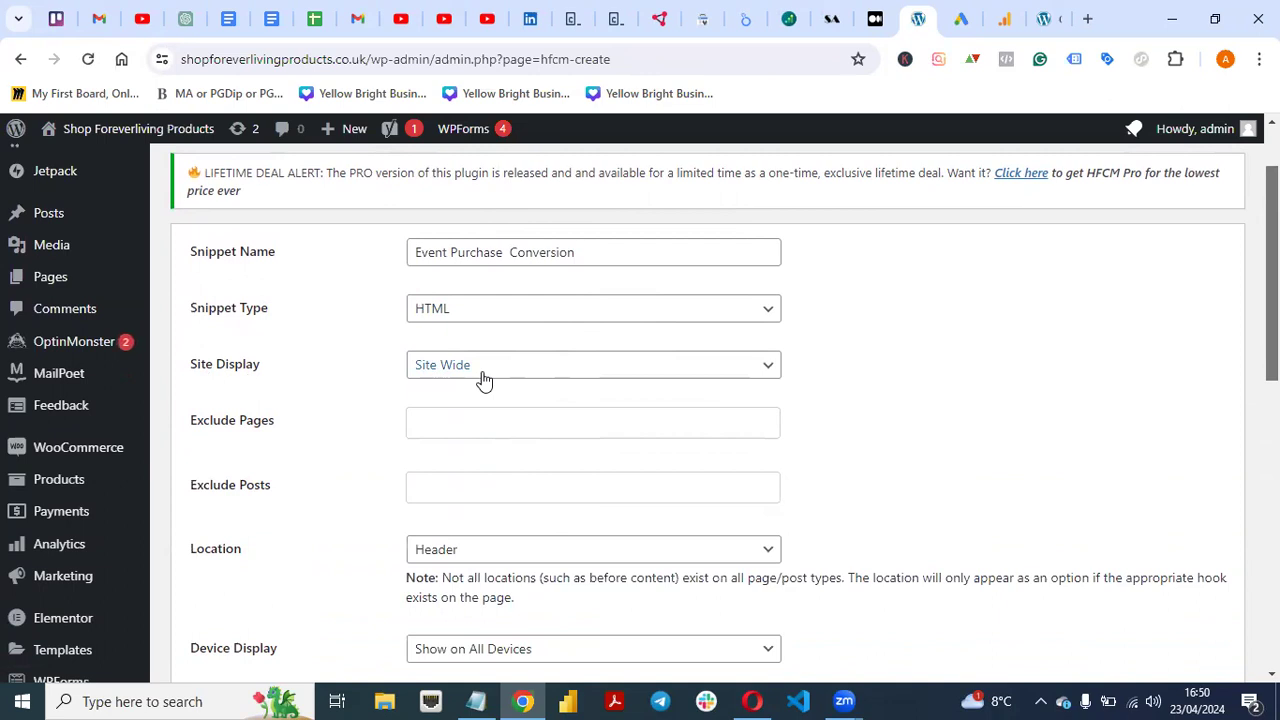
click(1042, 18)
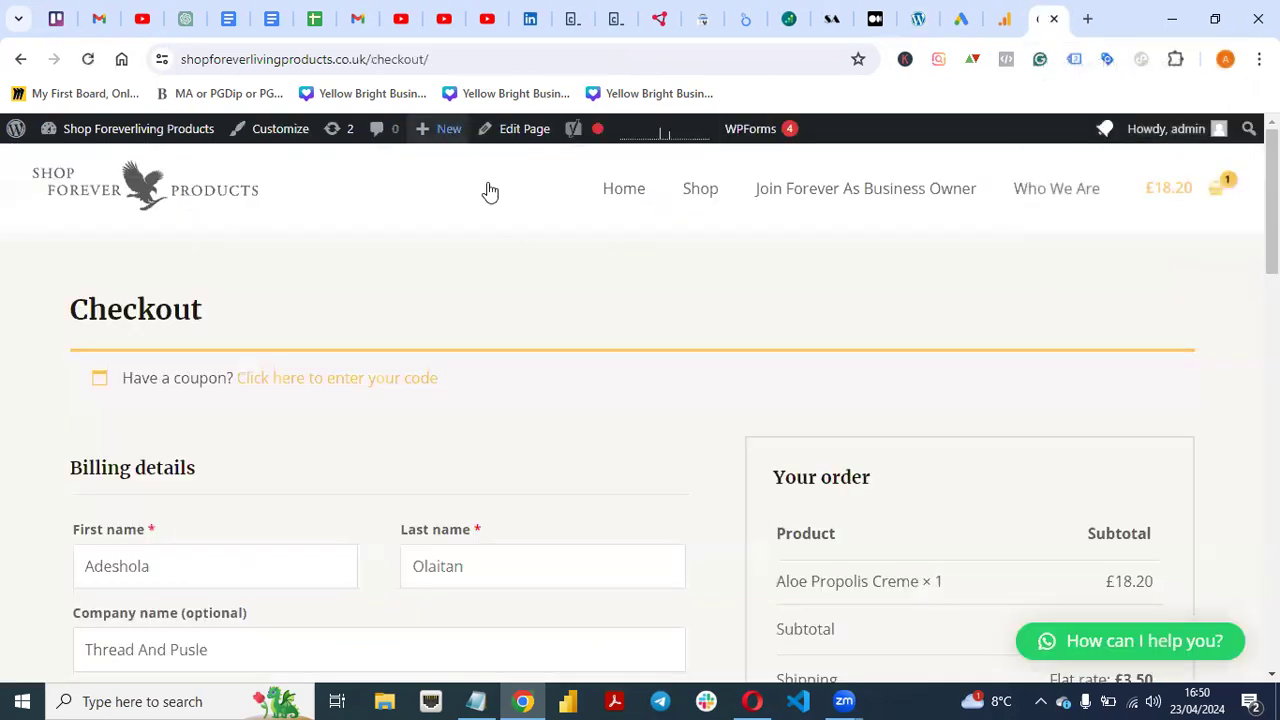
click(933, 18)
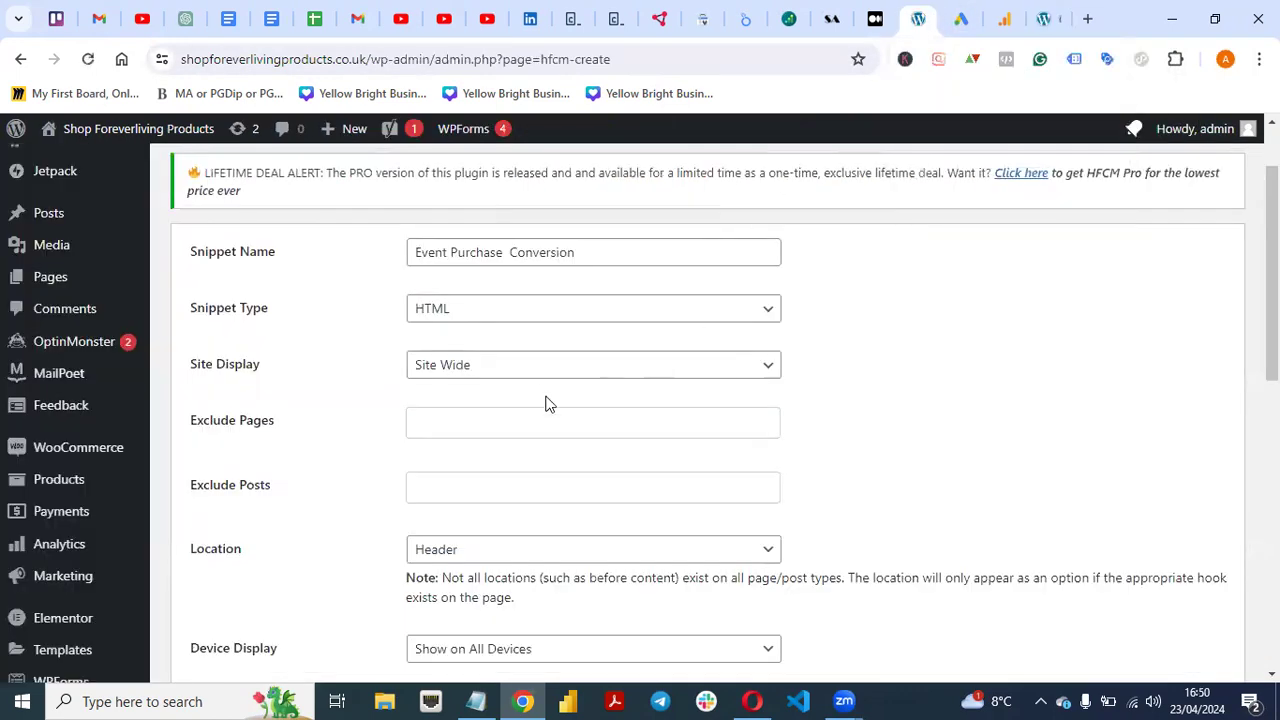
Step: Set the Event Purchase Conversion snippet's site display to Specific Pages and add Checkout to its page list
click(618, 368)
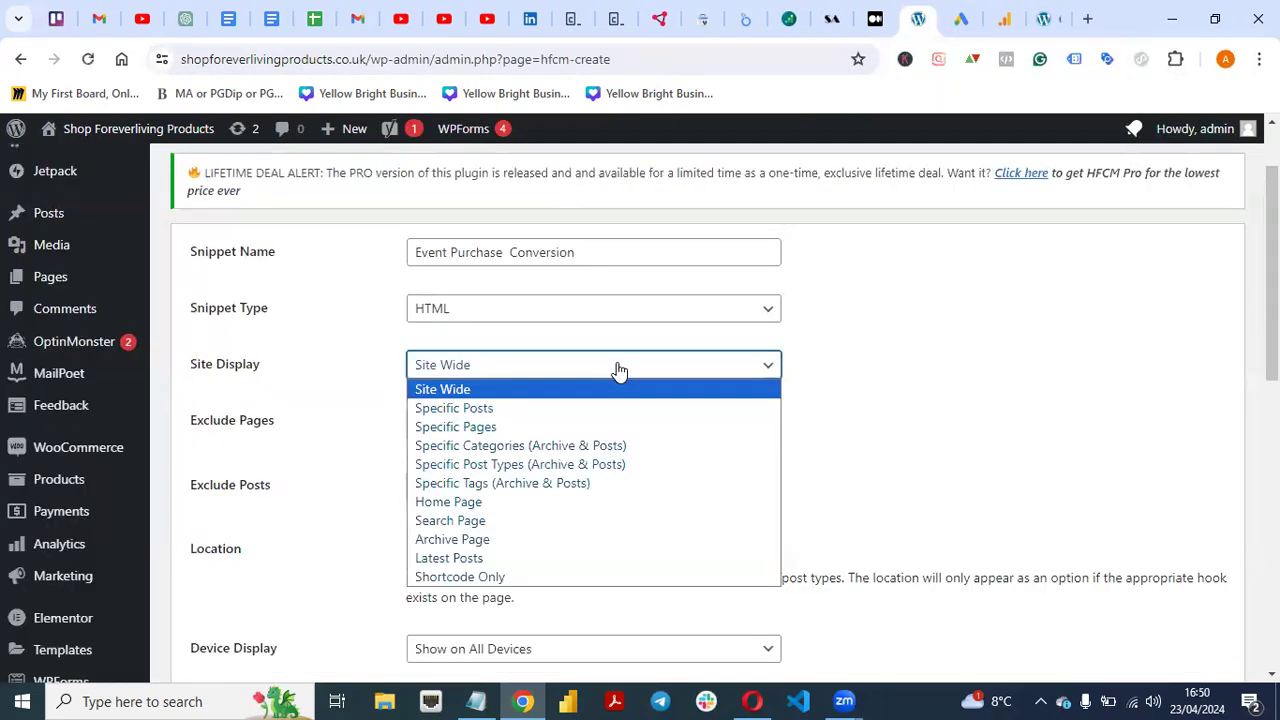
click(519, 430)
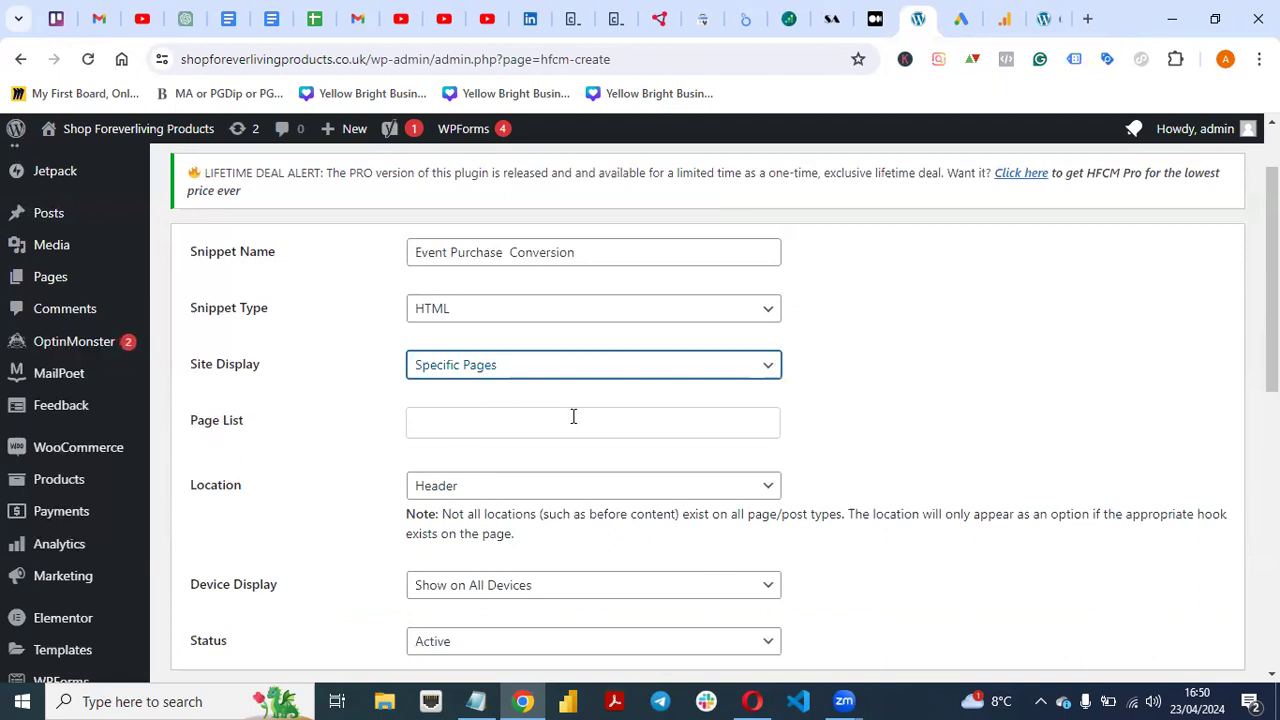
click(515, 420)
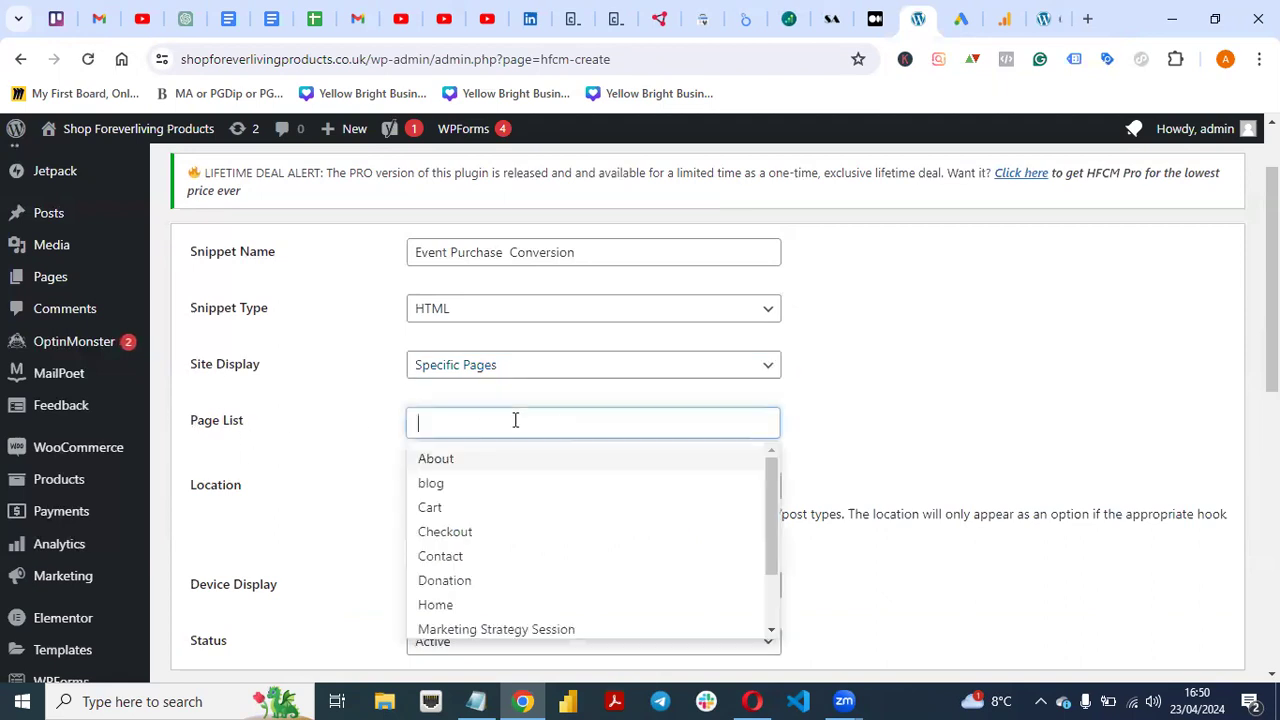
click(486, 534)
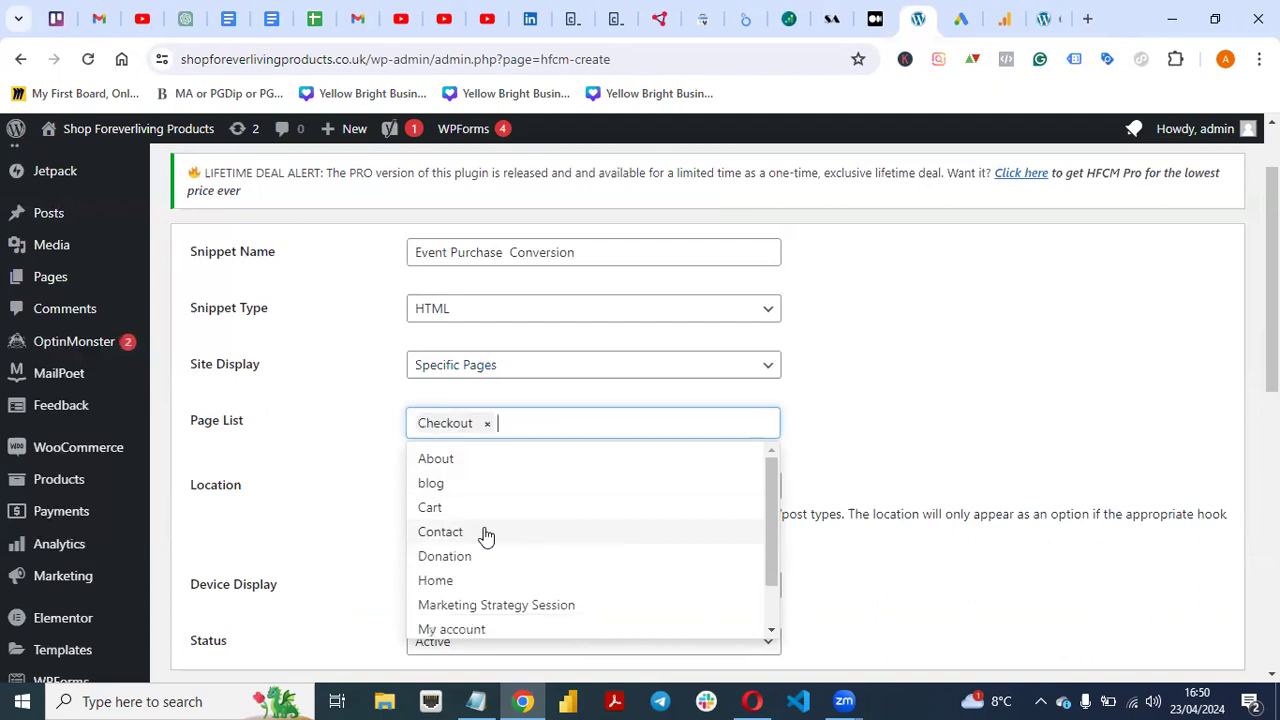
click(331, 514)
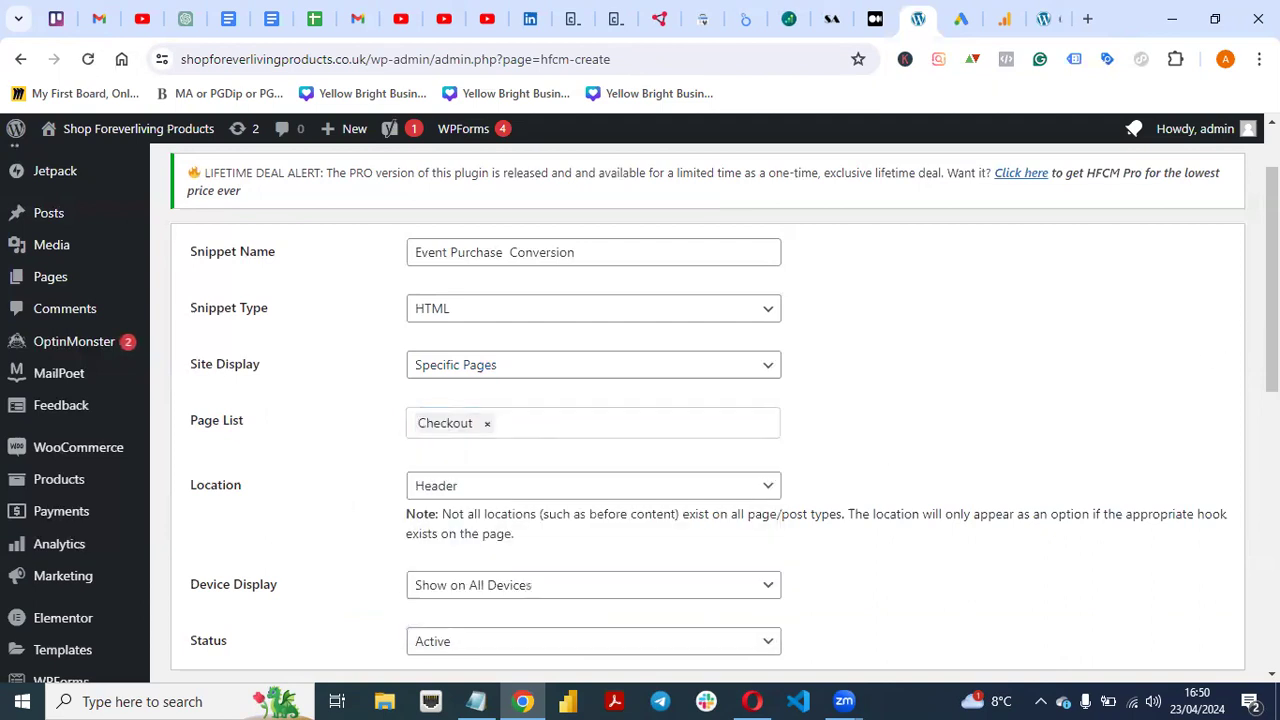
Step: Check the event snippet's placement instructions in Google Ads, then set the WordPress snippet's device display to Show on All Devices
scroll(562, 355, down, 3)
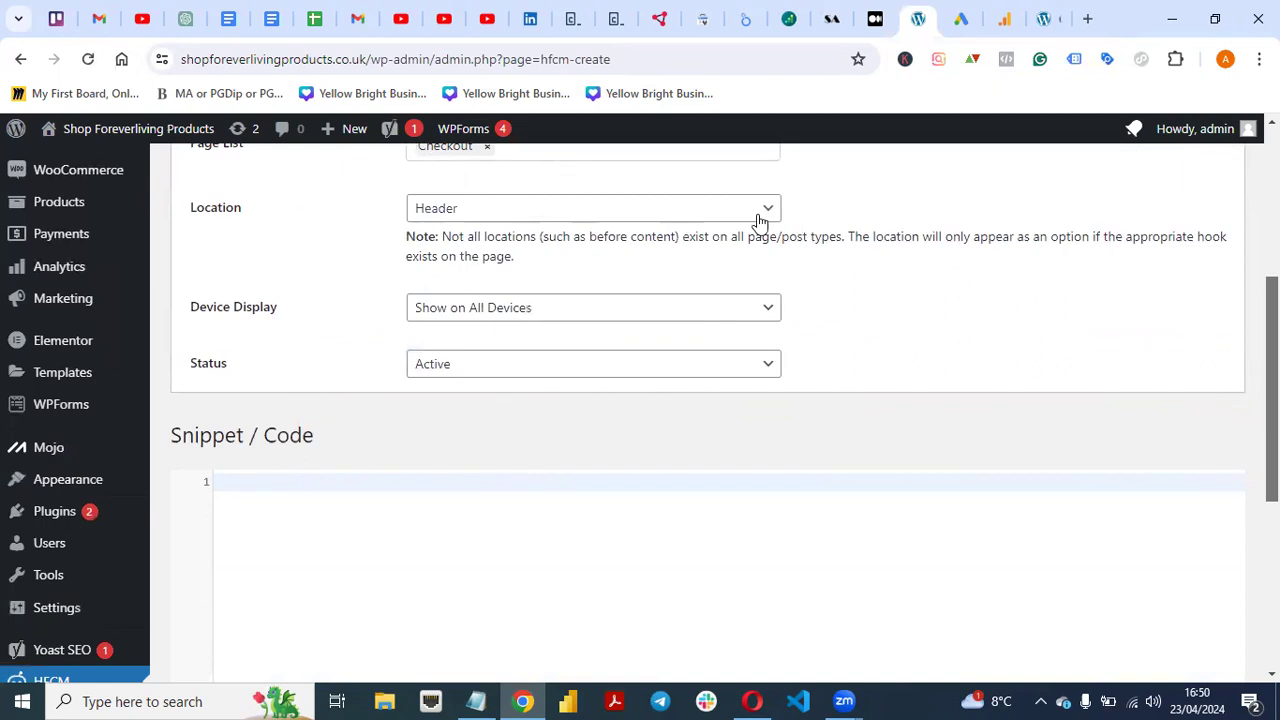
click(961, 19)
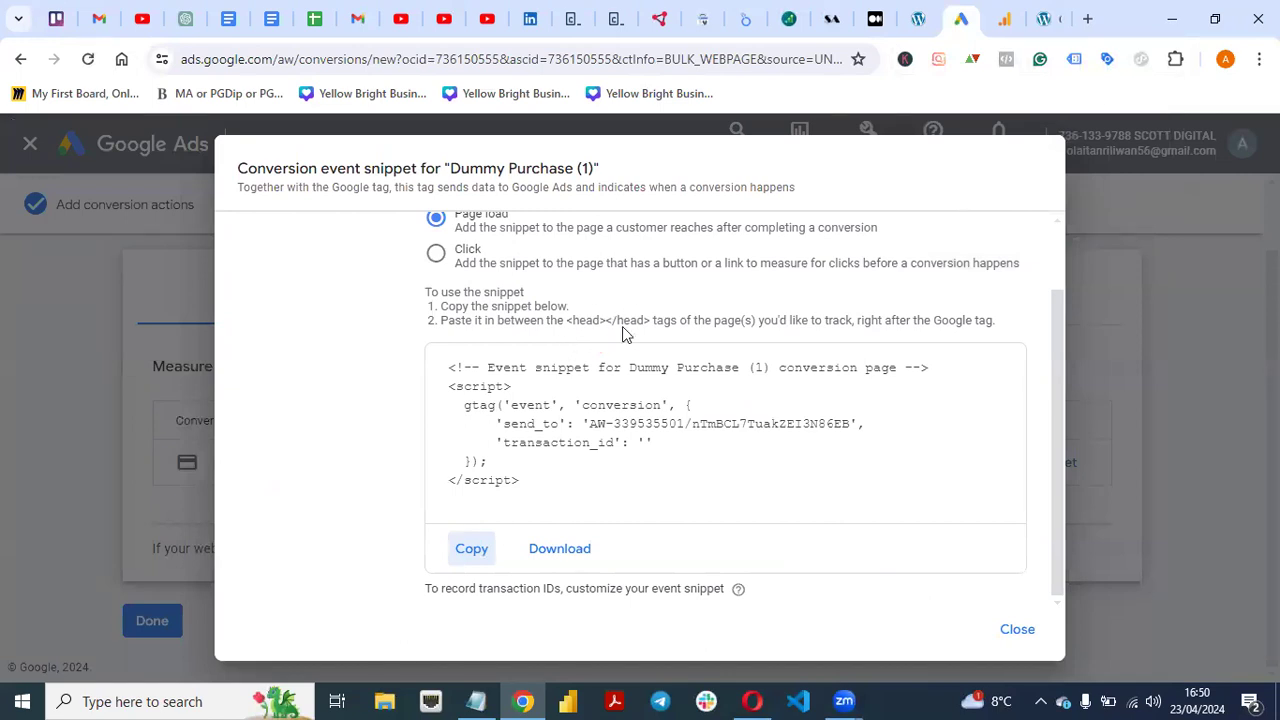
click(918, 19)
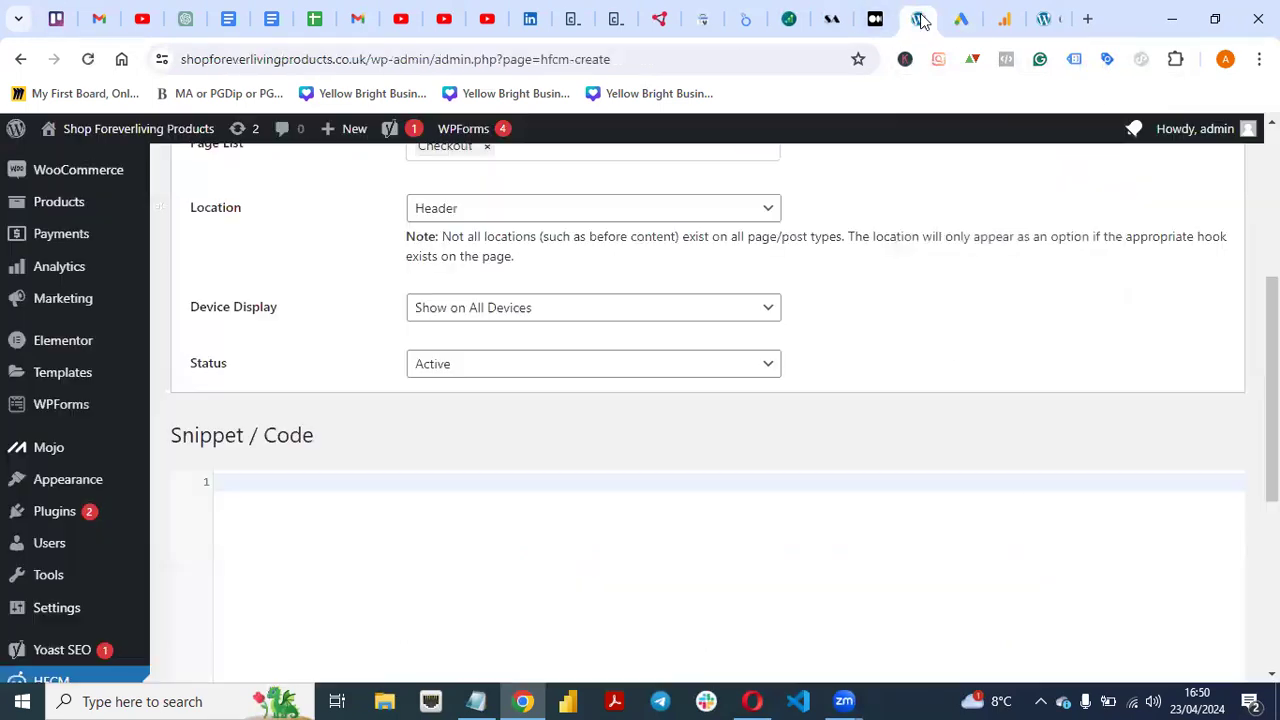
click(768, 316)
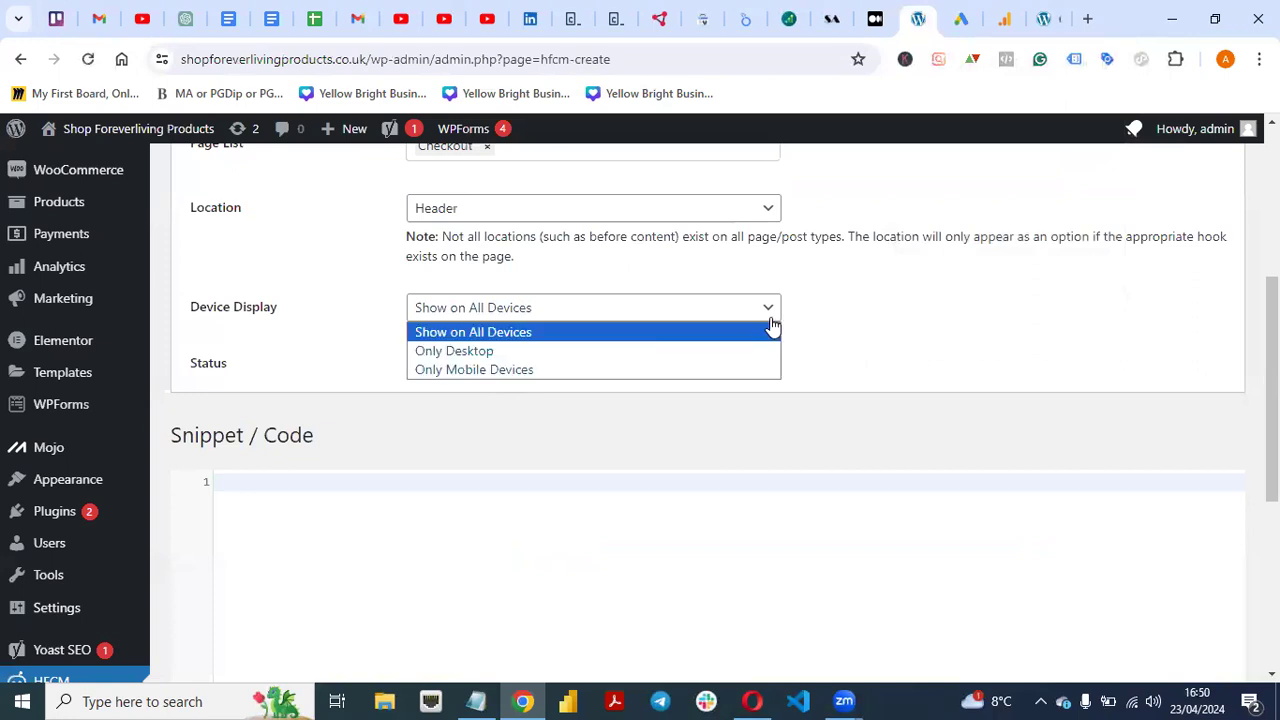
click(662, 334)
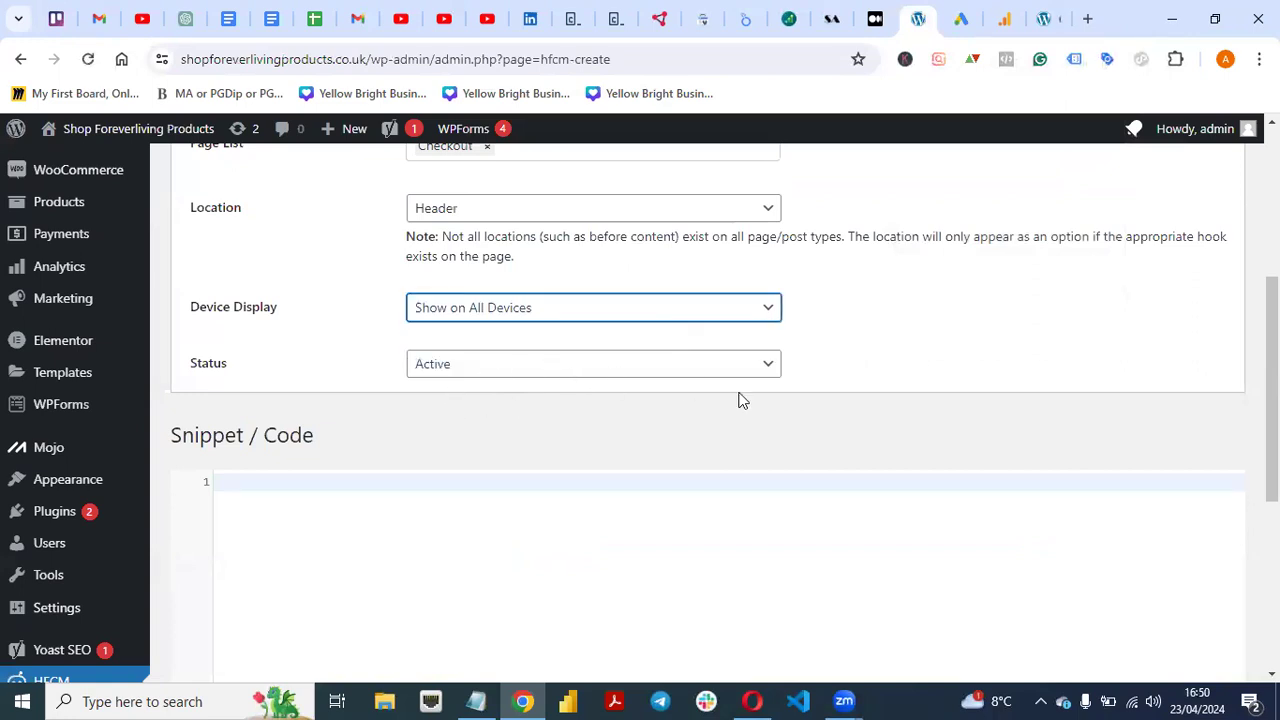
Step: Paste the copied Dummy Purchase (1) event snippet into the code editor and save the new snippet
click(519, 505)
text(<!-- Event snippet for Dummy Purchase (1) conversion page --> <script>   gtag('event', 'conversion', {       'send_to': 'AW-339535501/nTmBCL7TuakZEI3N86EB',       'transaction_id': ''   }); </script>)
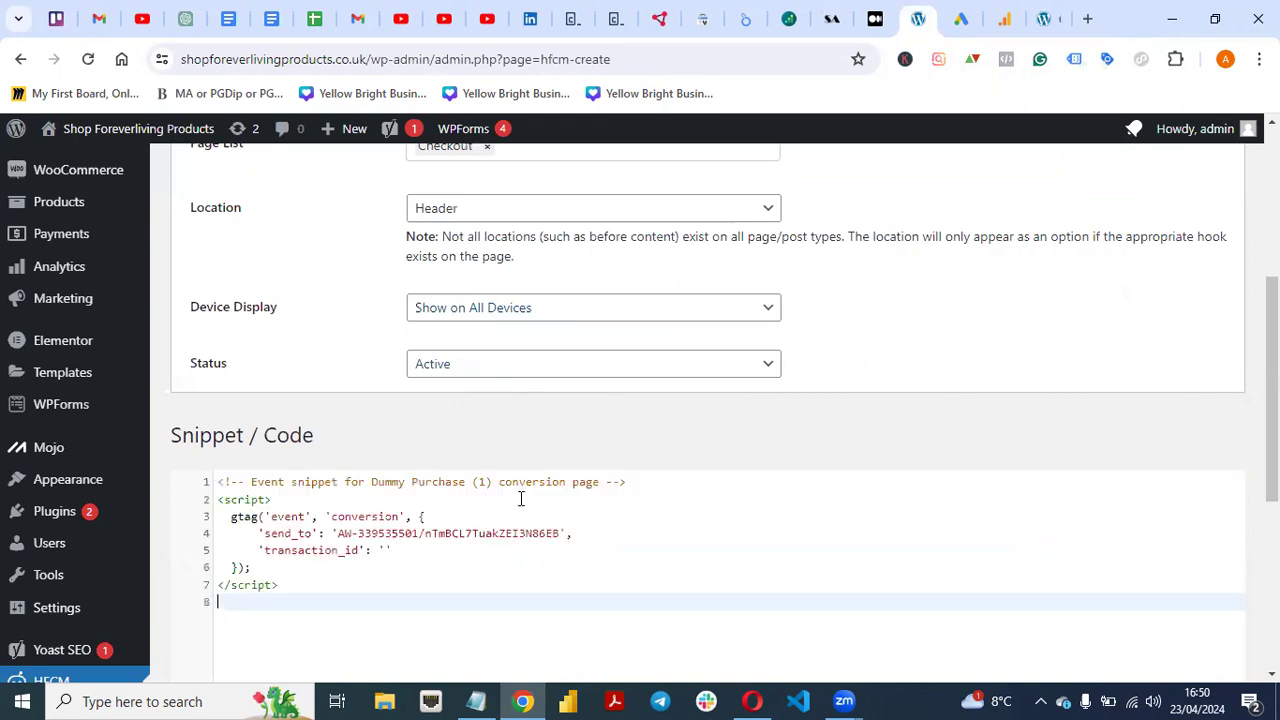
scroll(575, 500, down, 4)
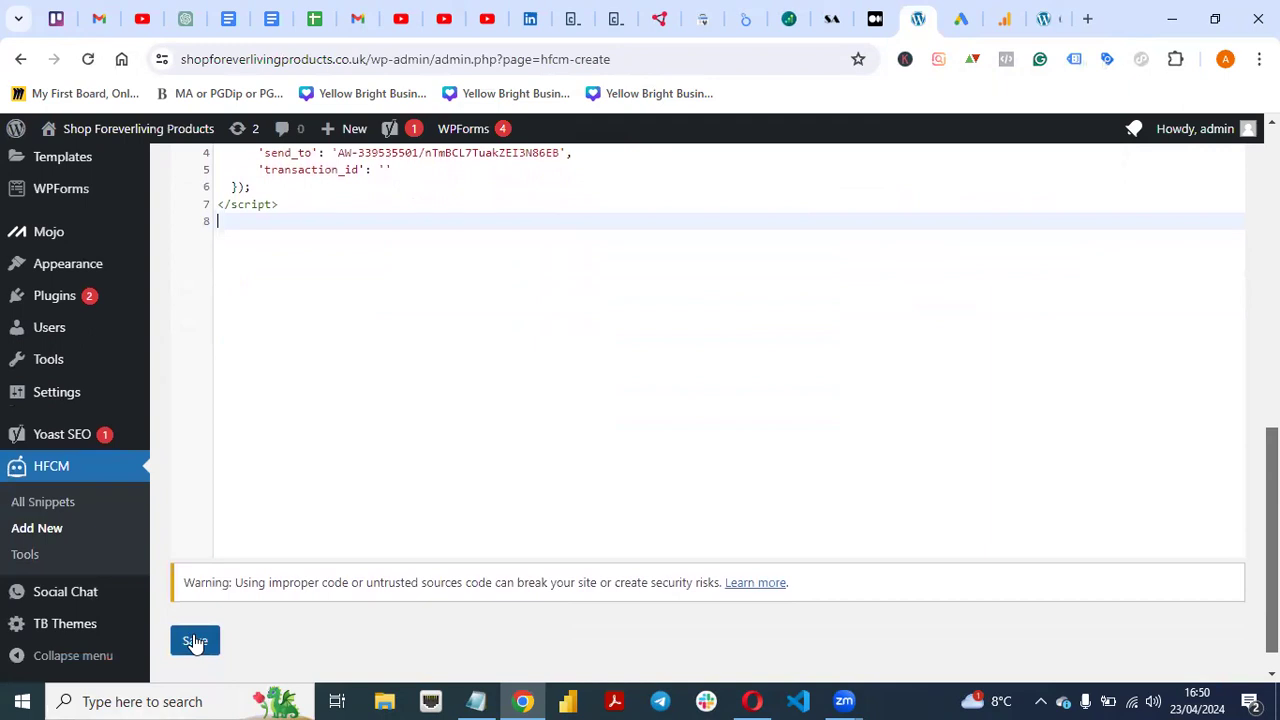
click(195, 641)
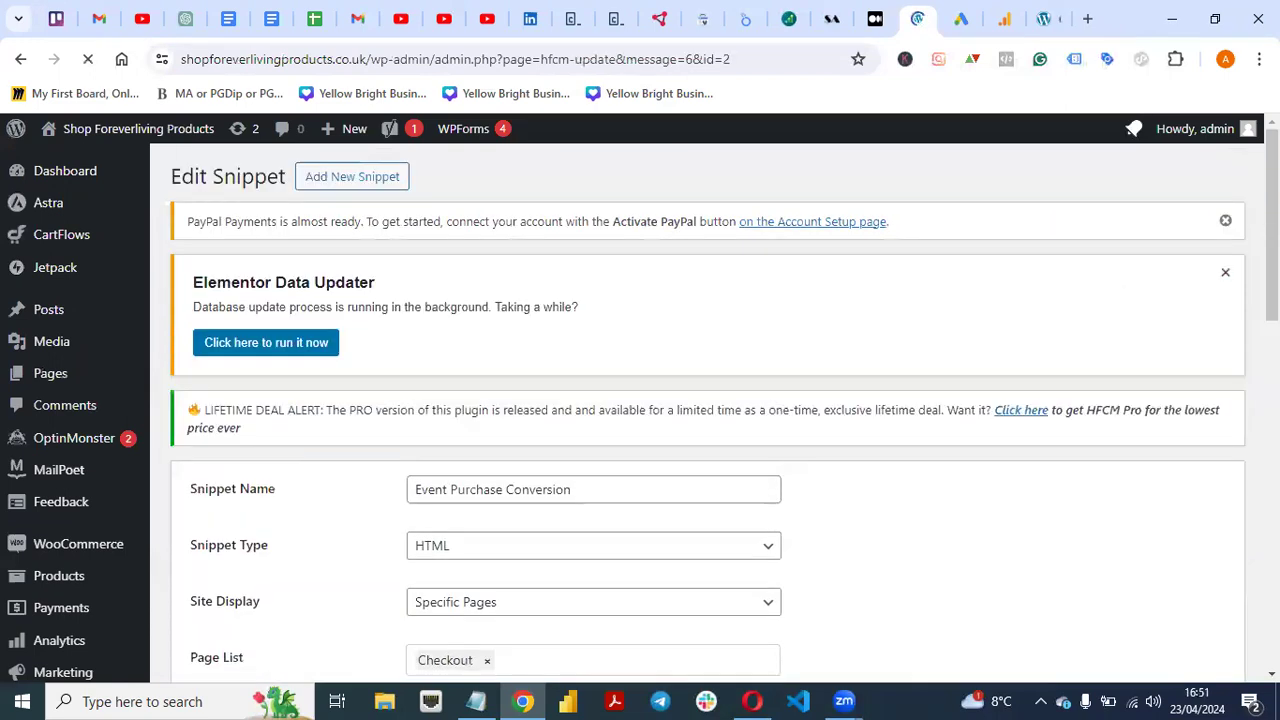
mouse_move(1271, 225)
mouse_down()
mouse_move(1271, 502)
mouse_move(1271, 240)
mouse_up()
Step: Switch to Google Ads, close the Dummy Purchase (1) event snippet, and finish the conversion action setup
click(960, 18)
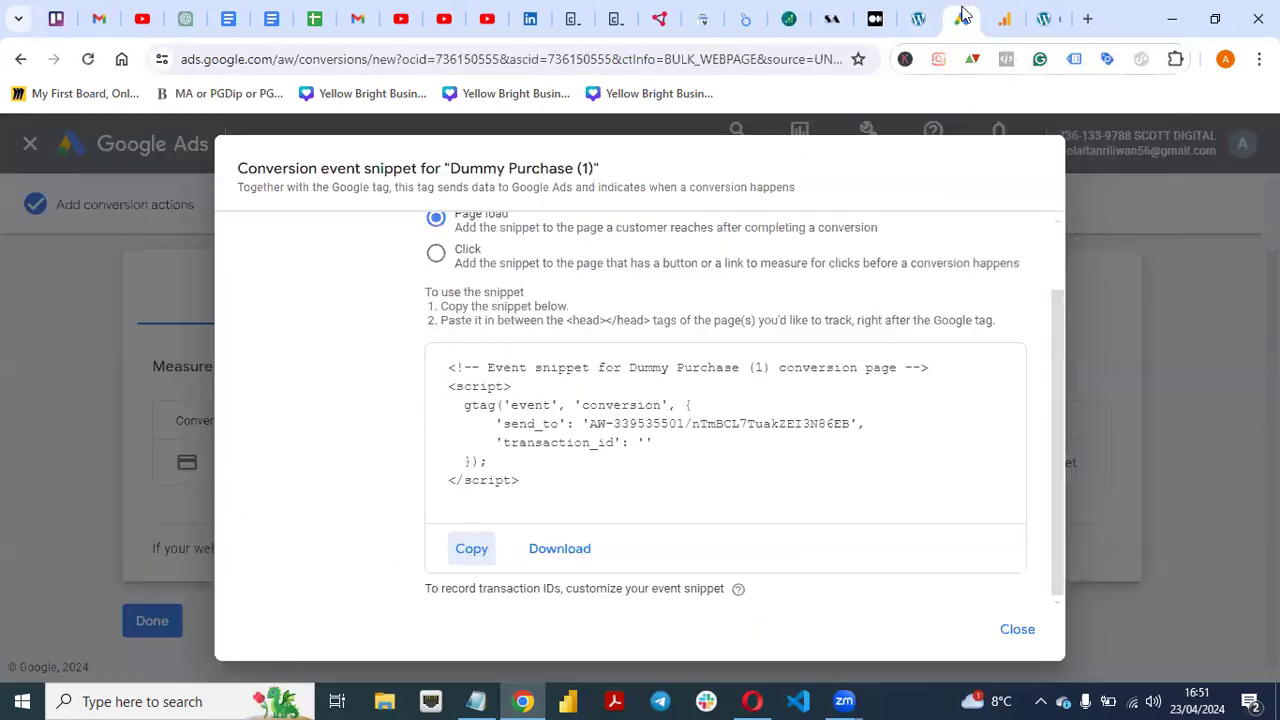
click(1012, 630)
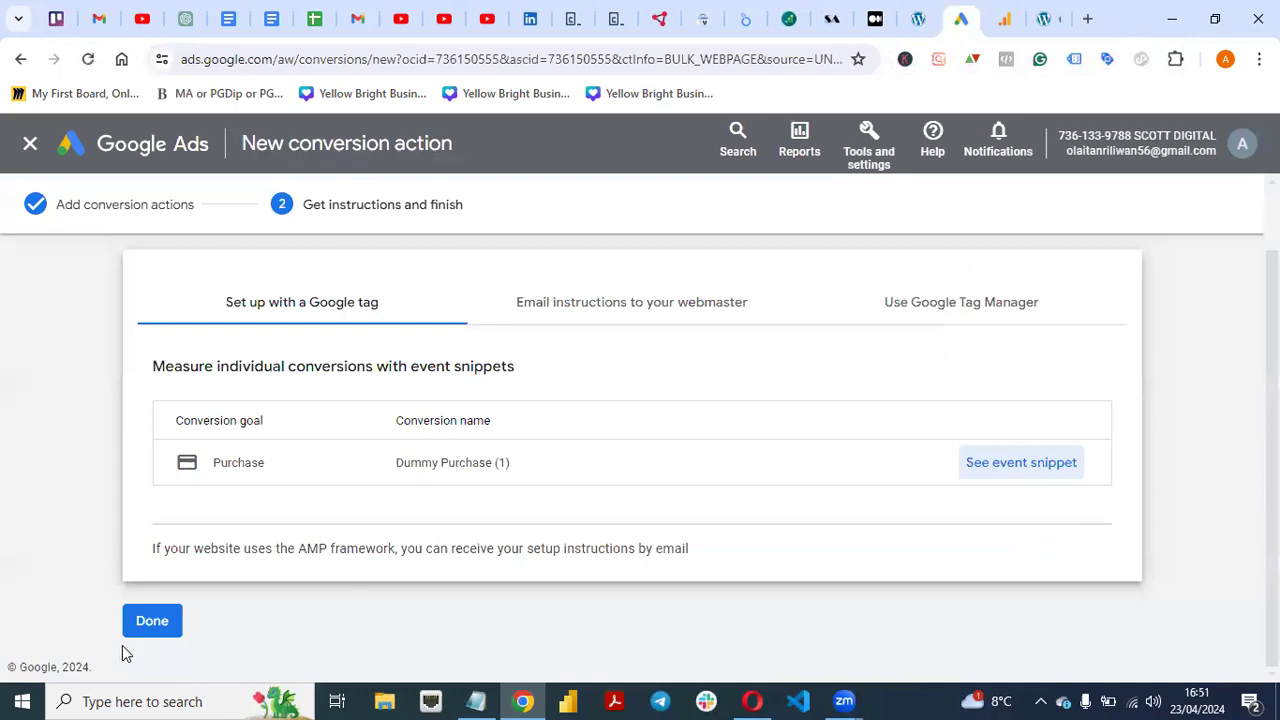
click(150, 624)
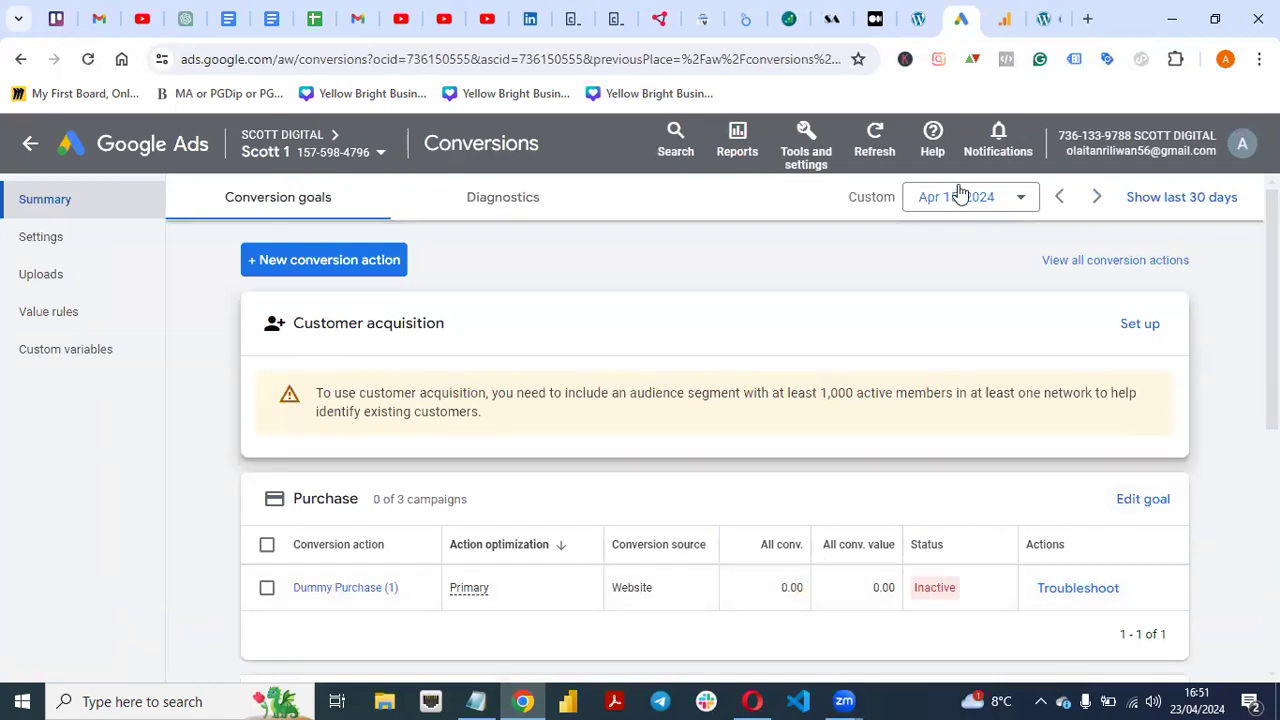
Step: Inspect the tags on the store's checkout page with Google Tag Assistant Legacy
click(1045, 19)
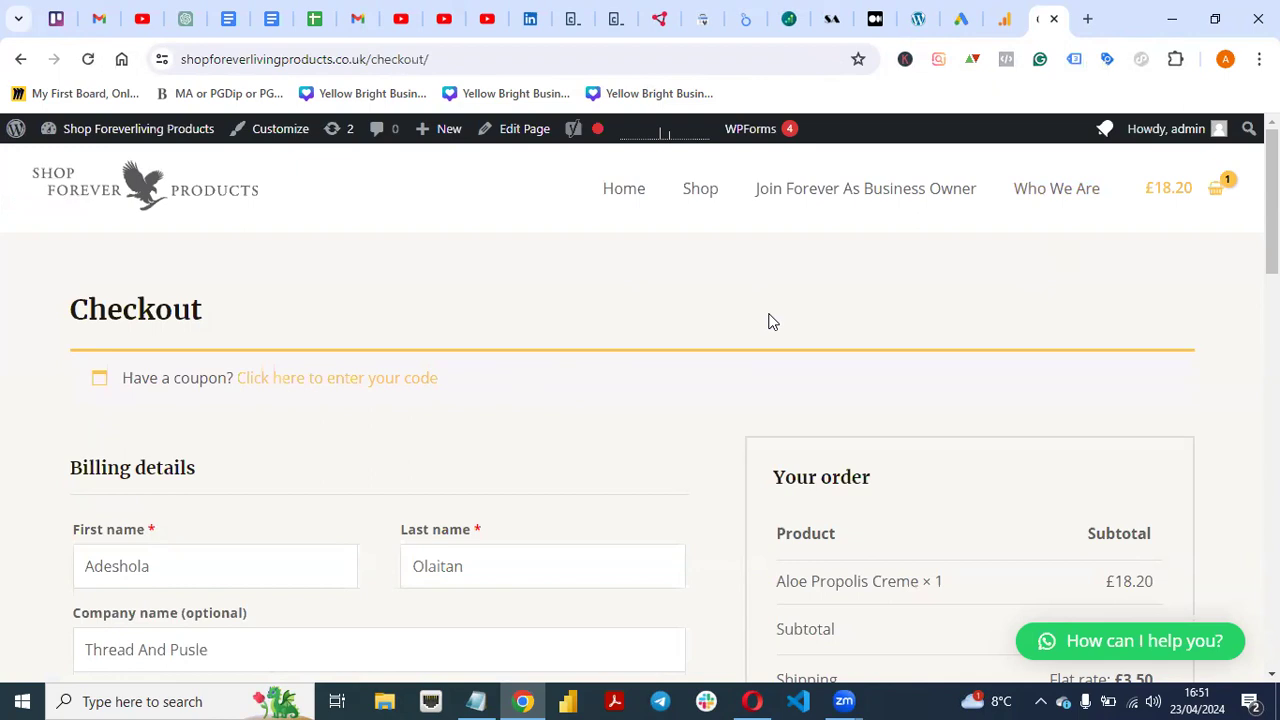
click(1074, 60)
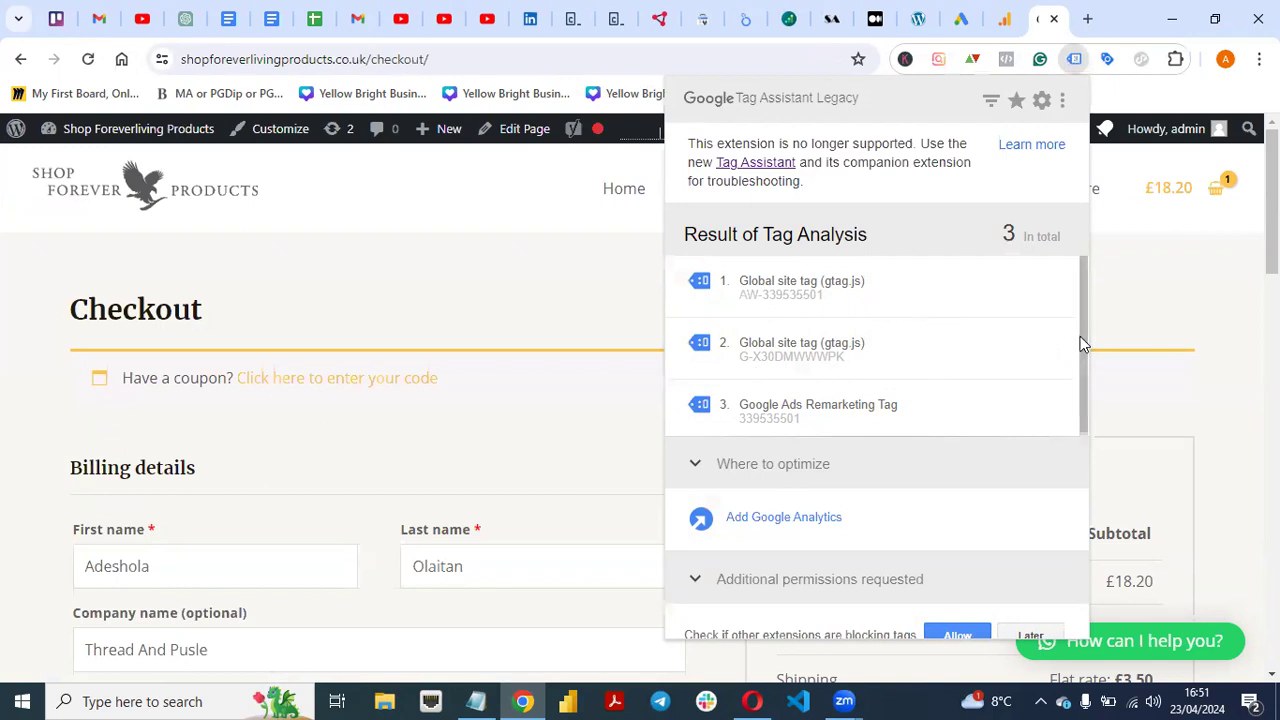
click(1158, 298)
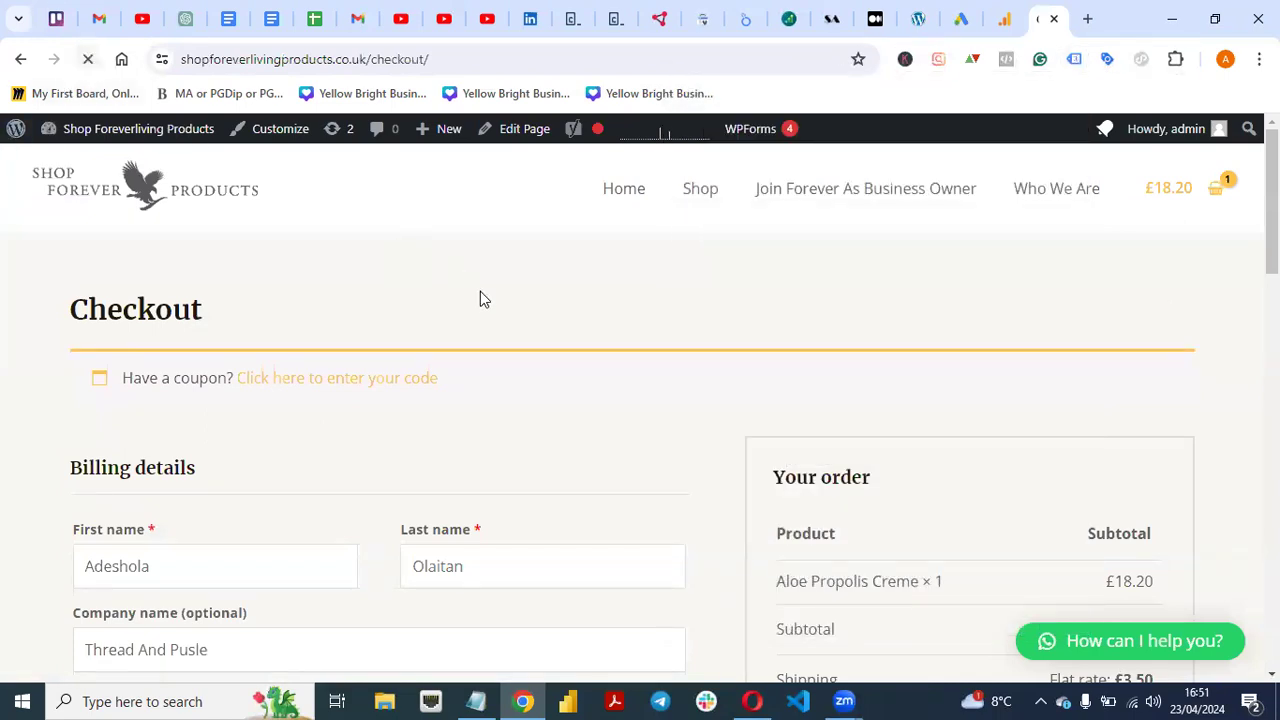
Step: Open the store's home page and examine its tags in Google Tag Assistant Legacy, postponing the additional permissions request
click(620, 190)
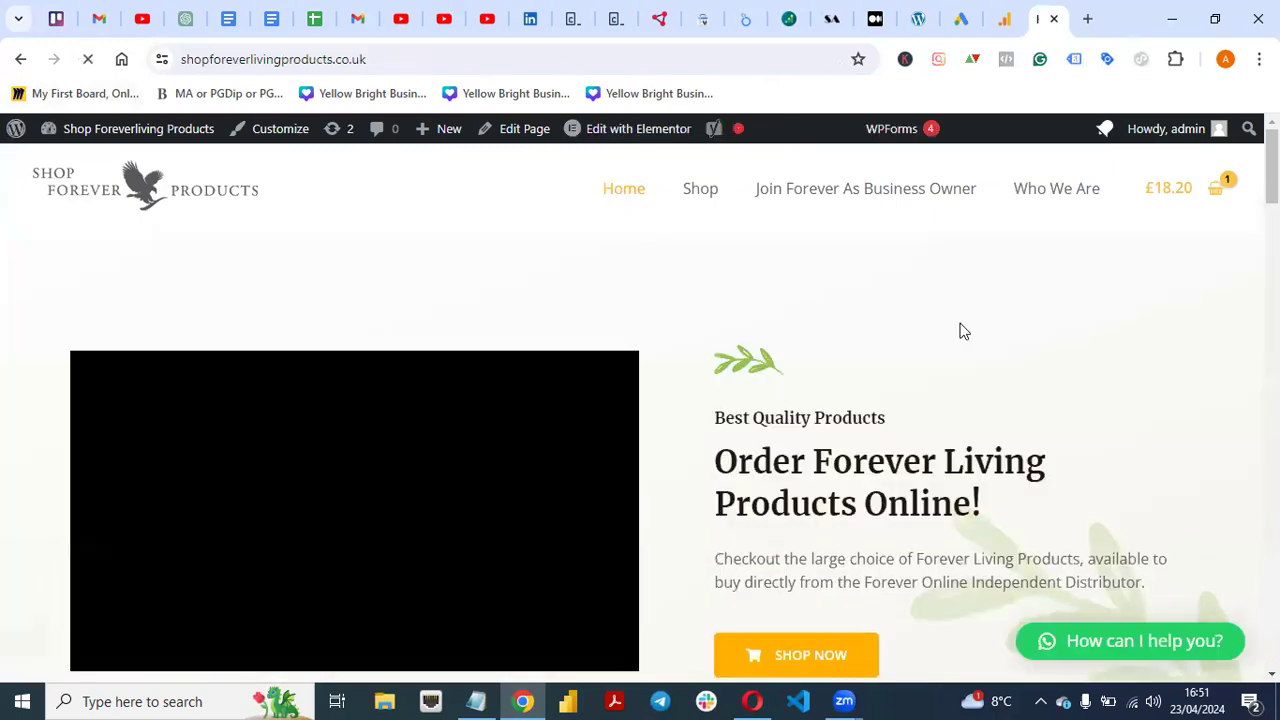
click(1075, 62)
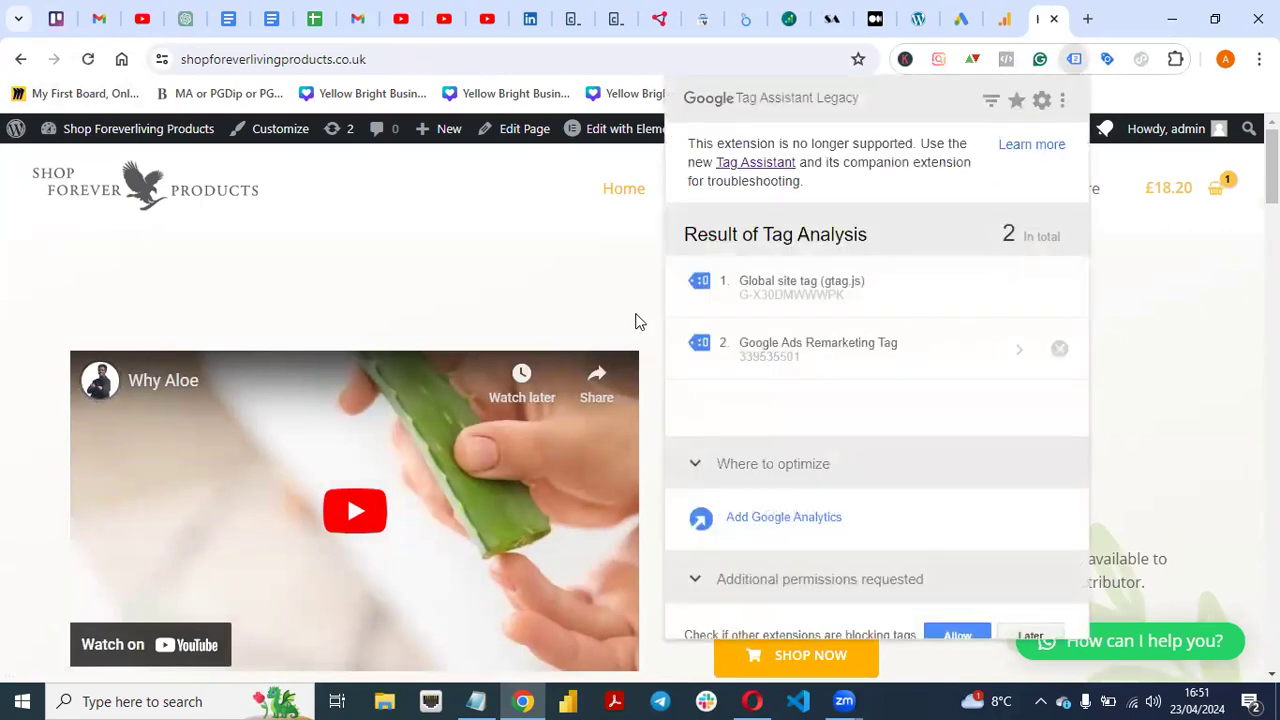
click(525, 283)
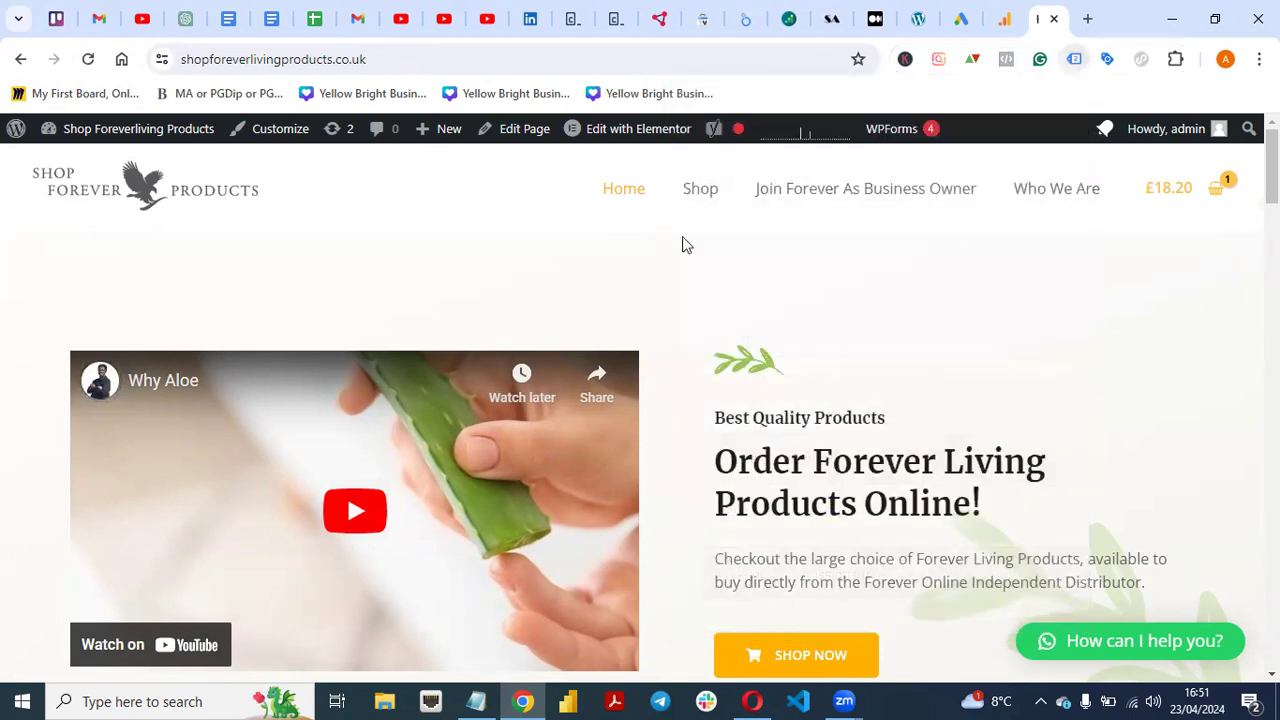
click(1073, 62)
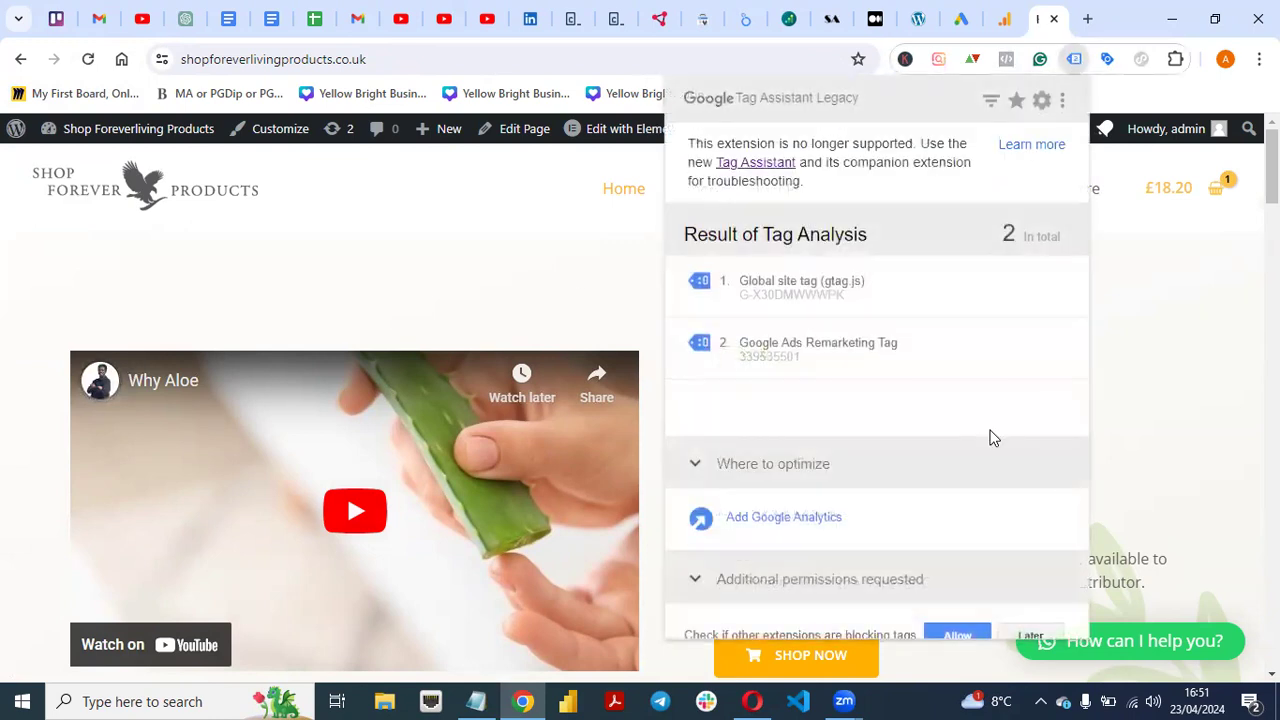
click(525, 290)
scroll(525, 290, down, 2)
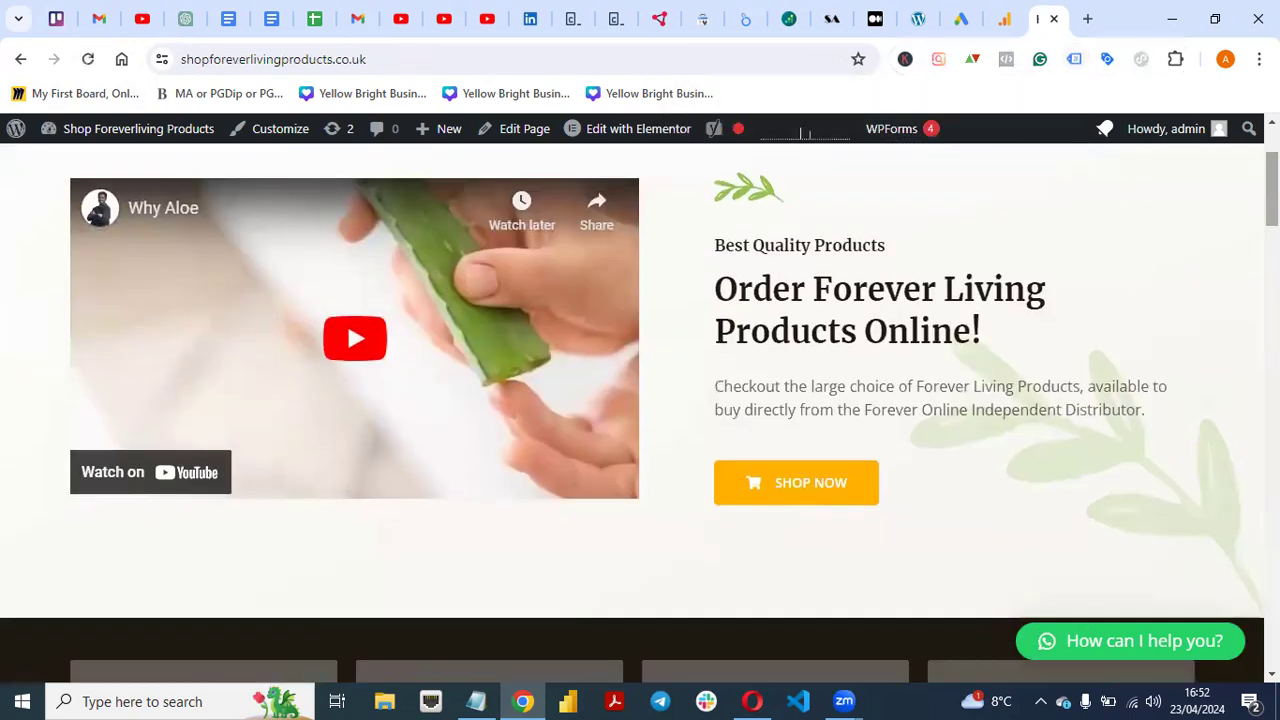
click(1073, 59)
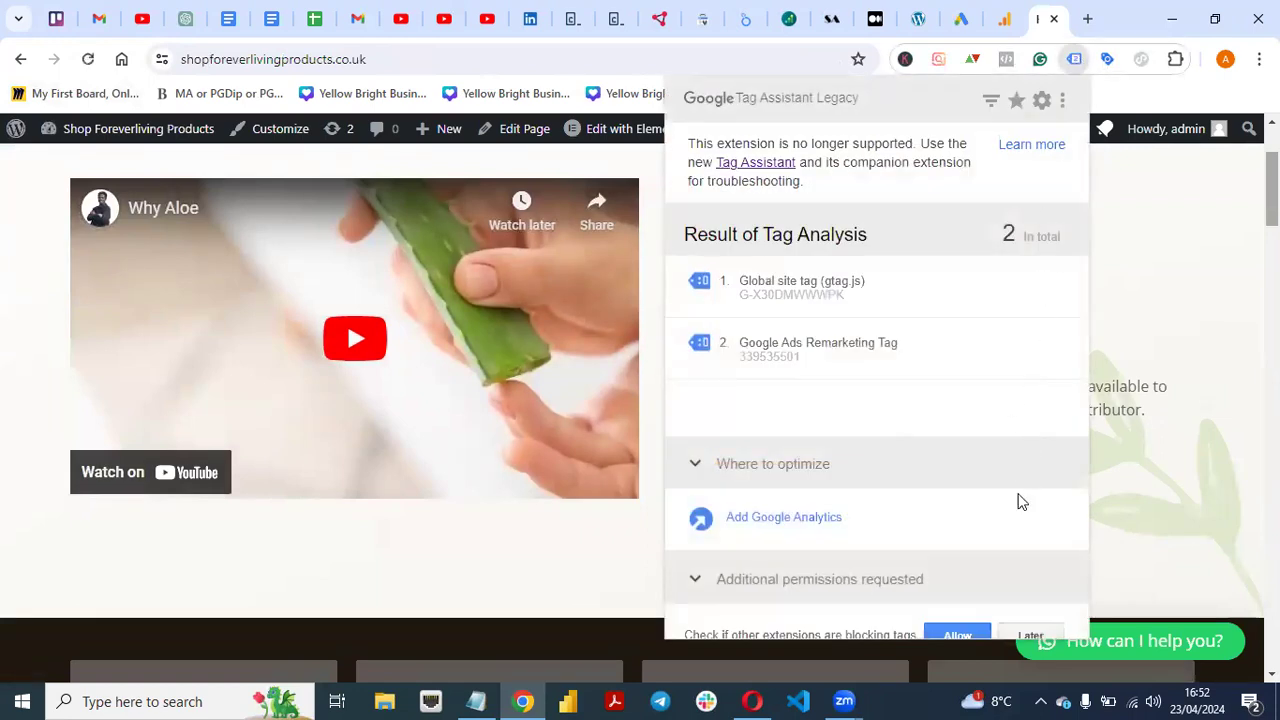
mouse_move(1272, 190)
mouse_down()
mouse_move(1272, 509)
mouse_move(1272, 190)
mouse_up()
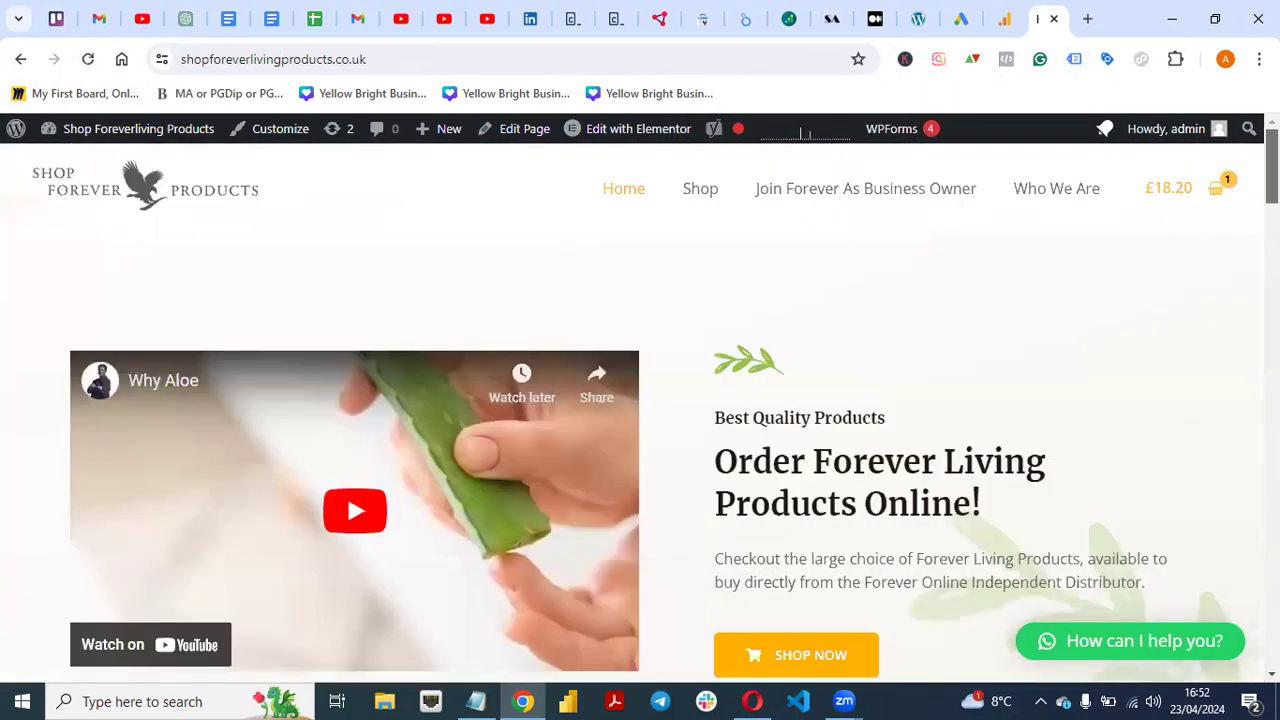
click(1073, 59)
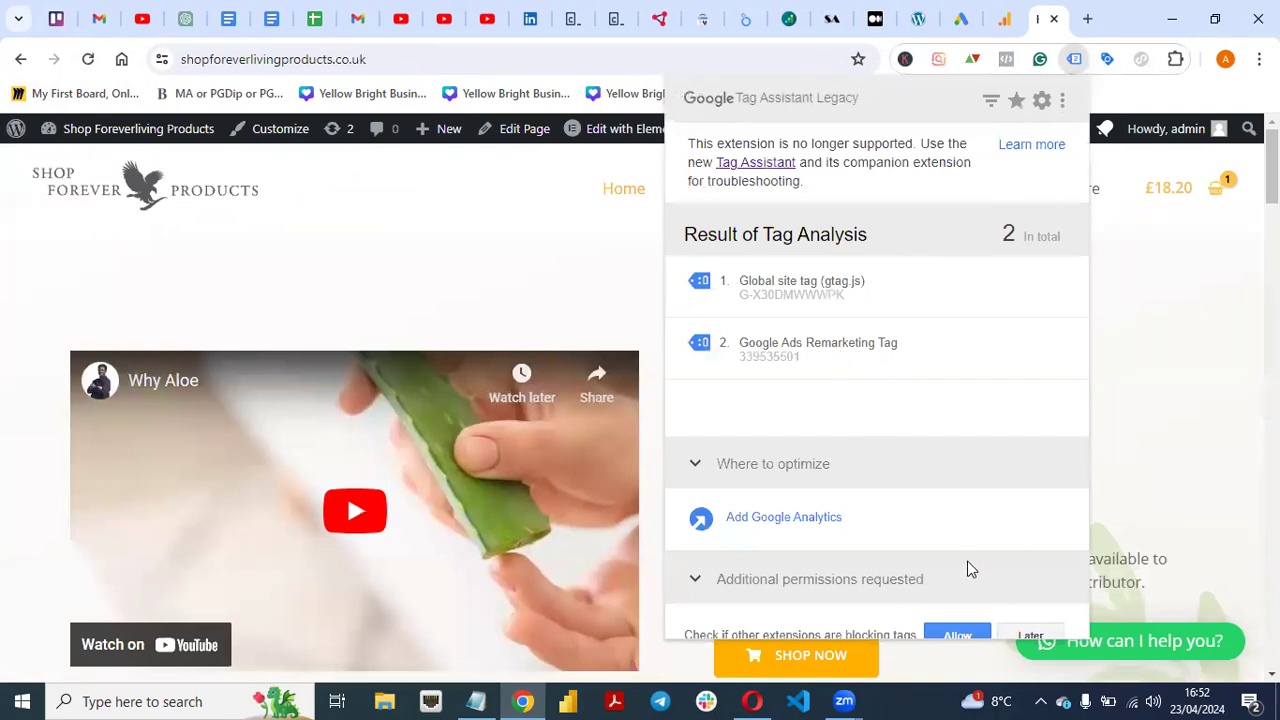
click(1031, 635)
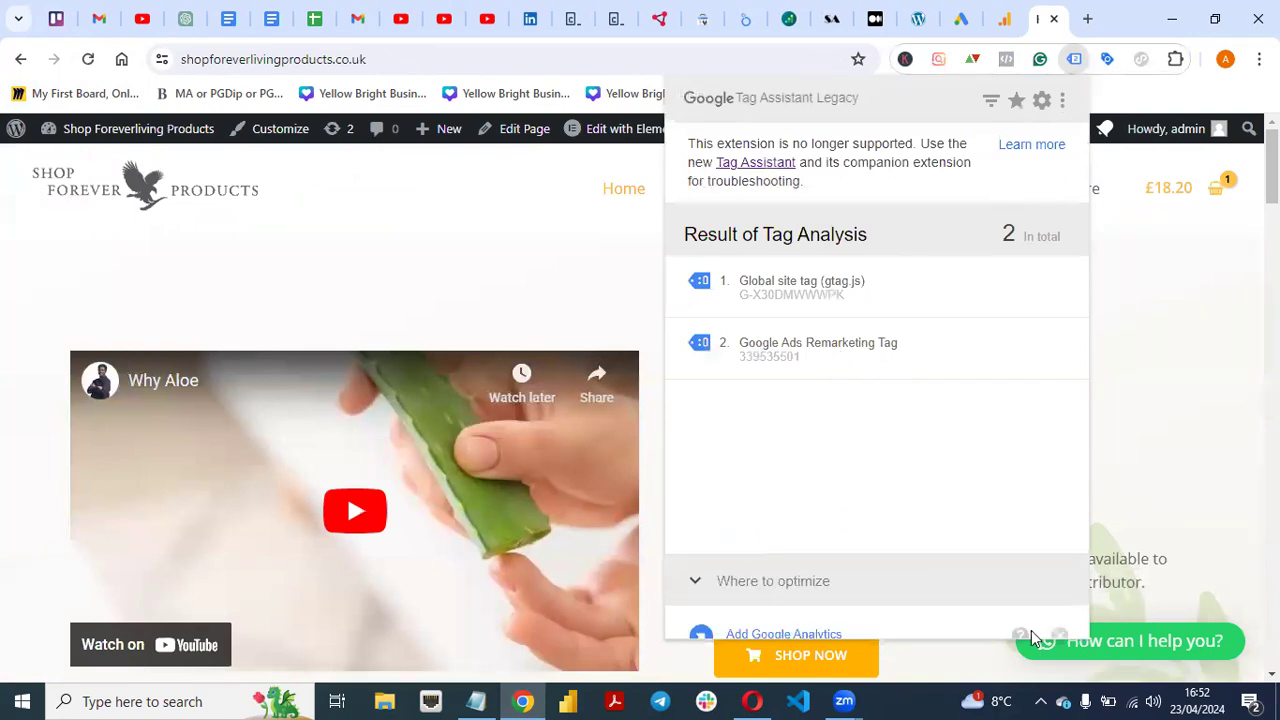
click(1132, 372)
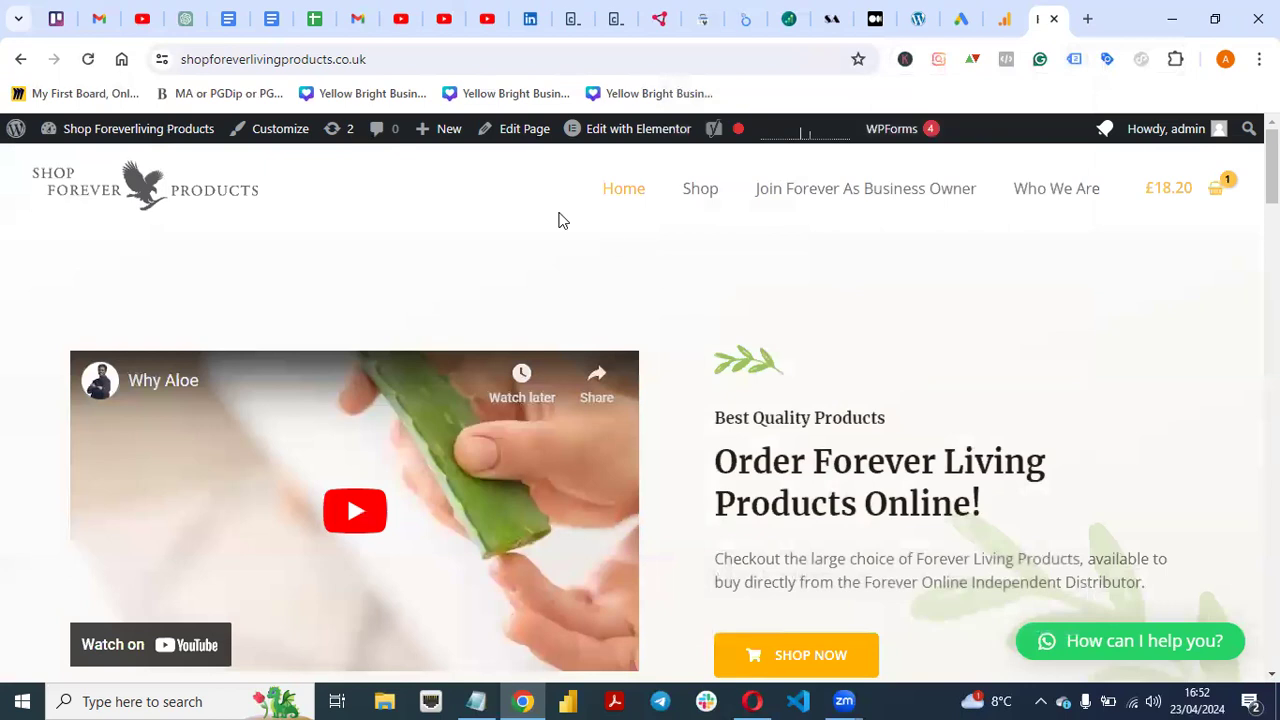
Step: Proceed from the shop's cart to checkout and examine the page's full tag list in Google Tag Assistant Legacy
click(704, 195)
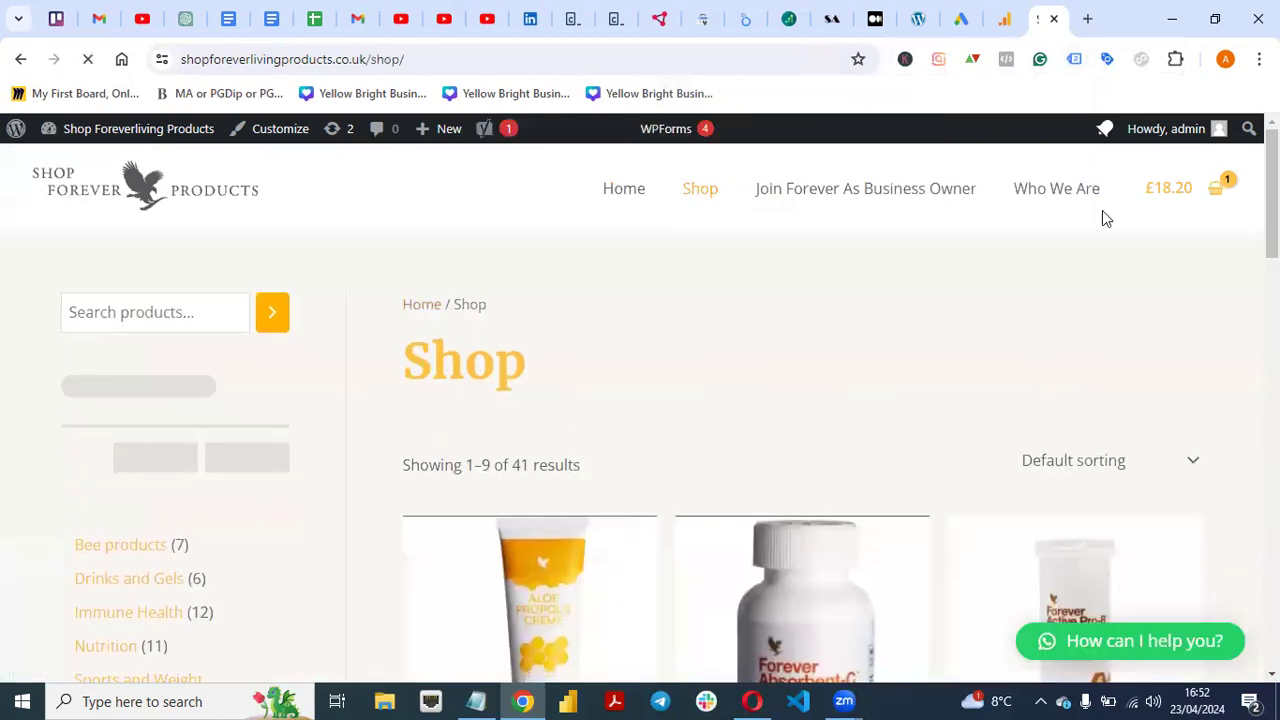
click(1169, 194)
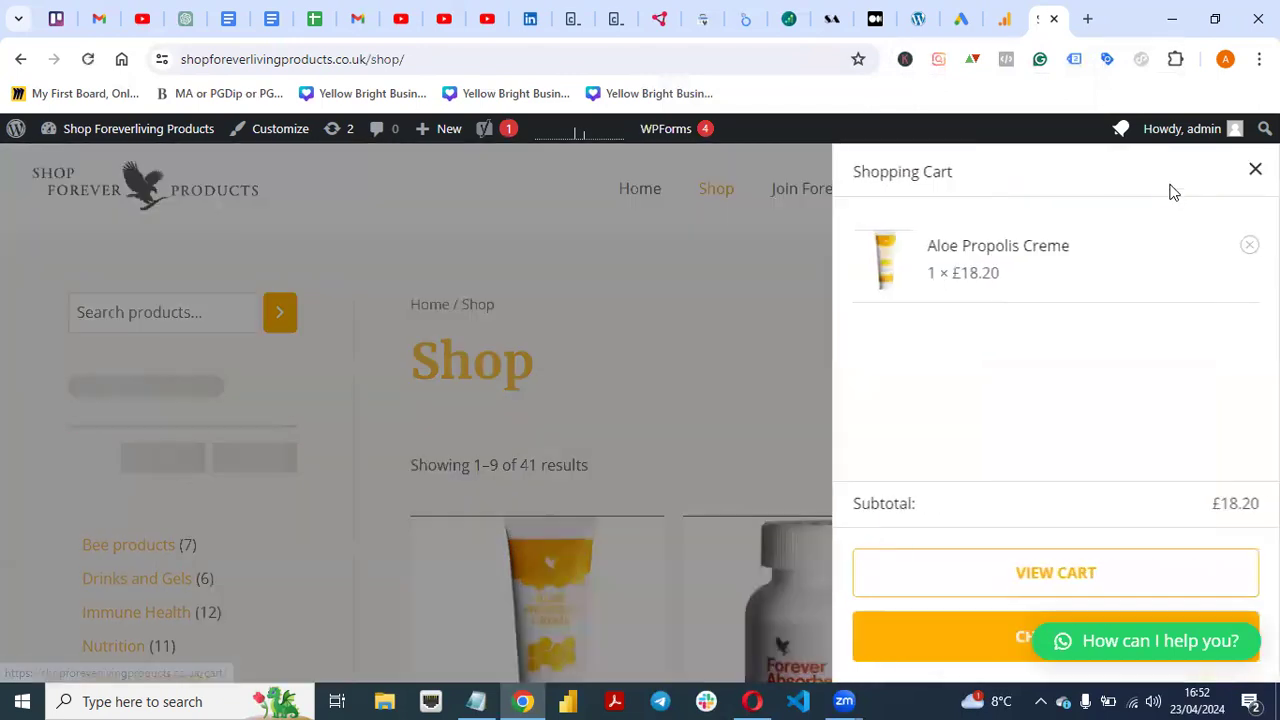
click(996, 649)
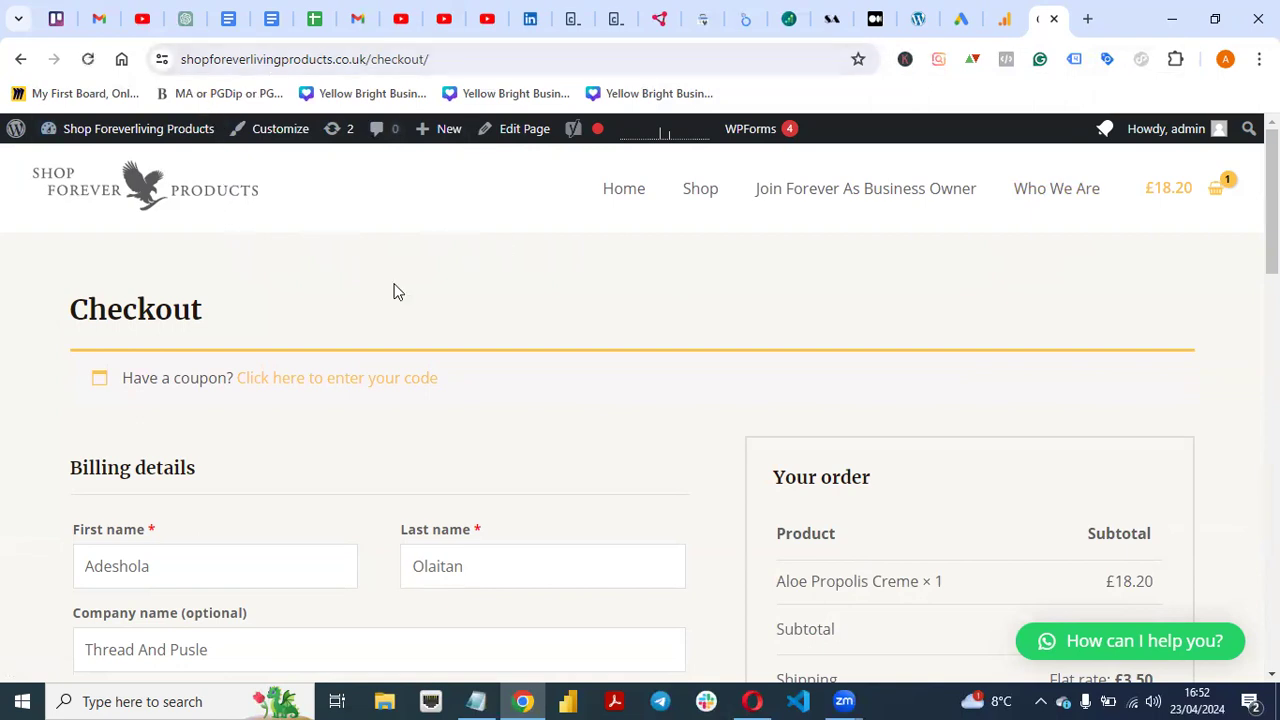
mouse_move(1272, 200)
mouse_down()
mouse_move(1272, 449)
mouse_move(1272, 198)
mouse_up()
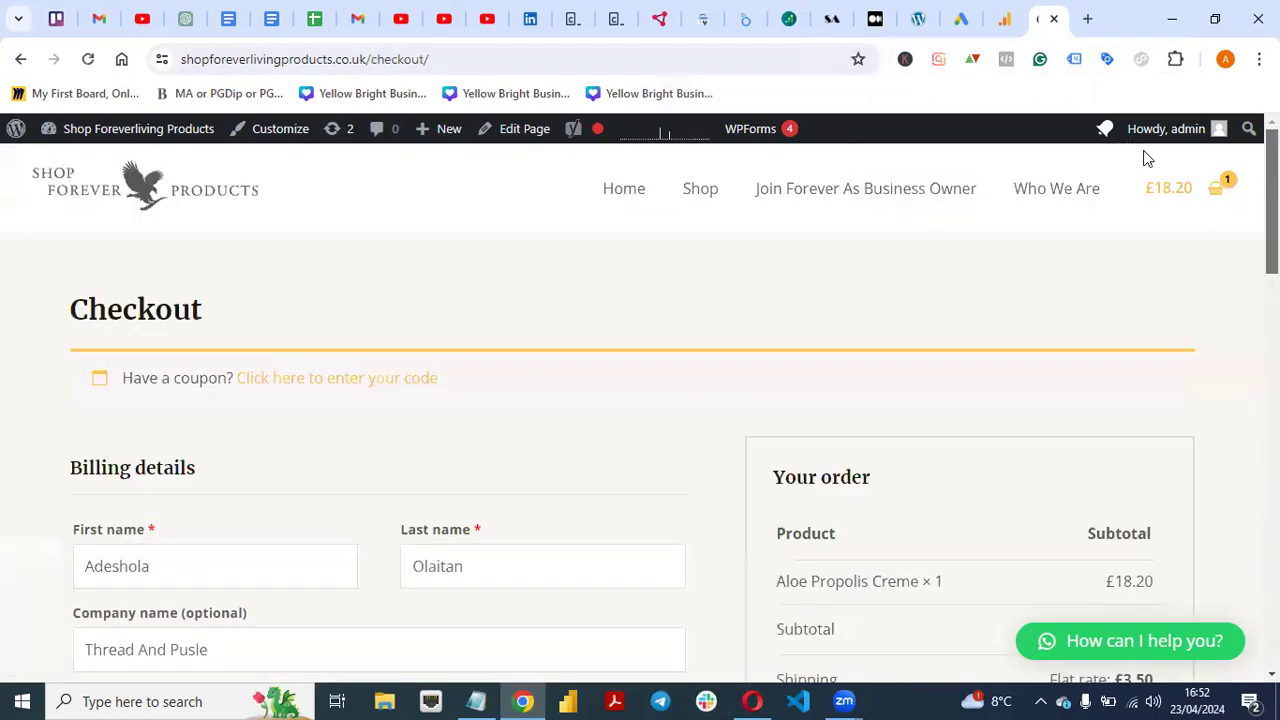
click(1073, 61)
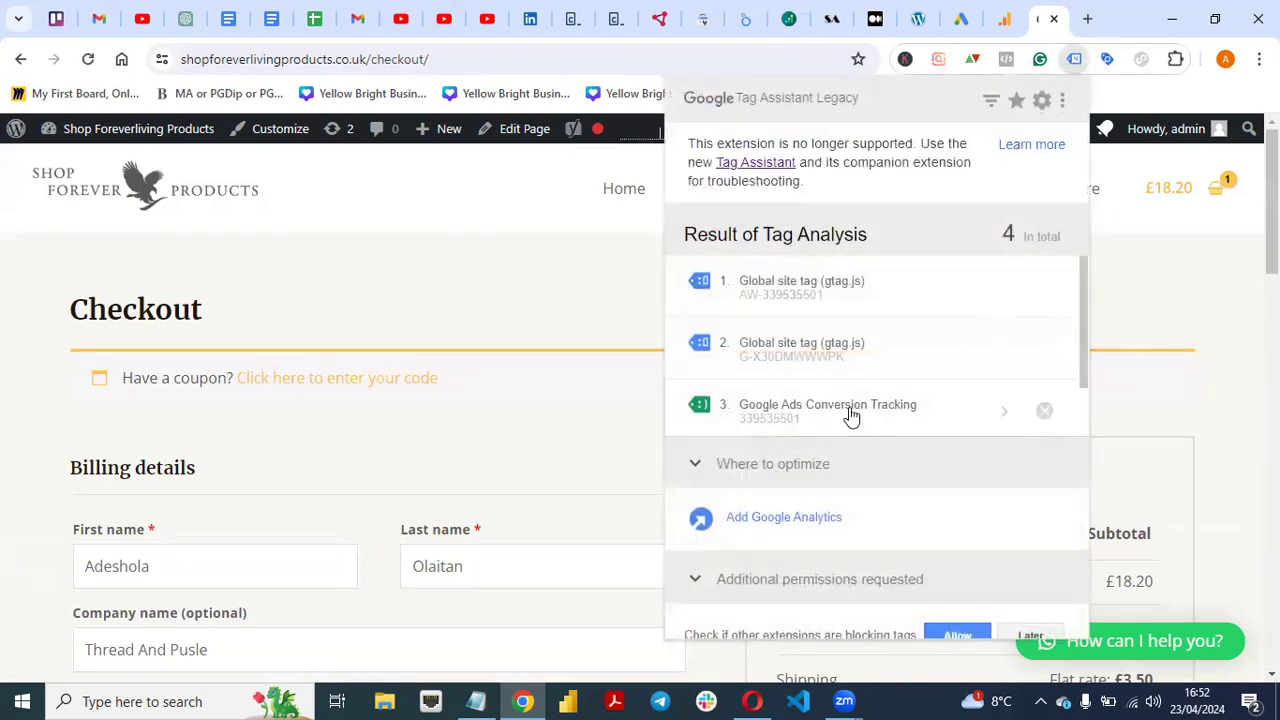
scroll(1078, 401, down, 1)
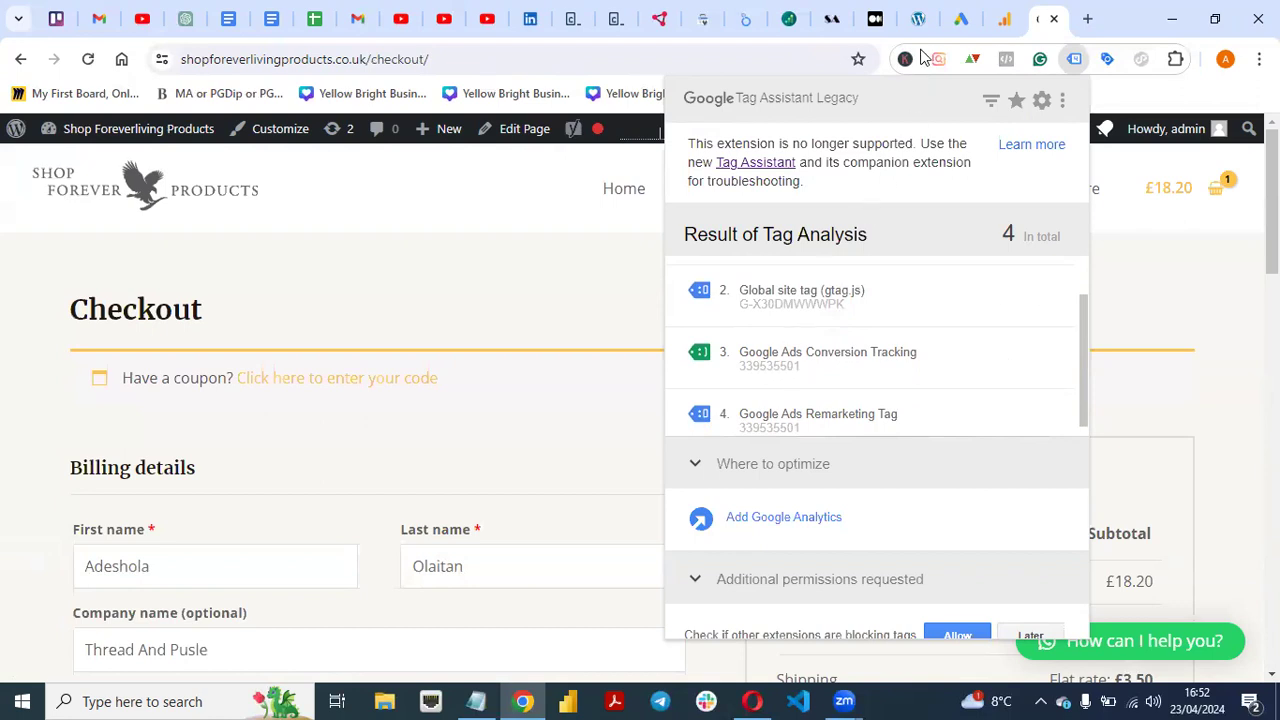
Step: Compare the conversion ID in the Event Purchase Conversion snippet's code with the Google Ads Conversion Tracking tag that Google Tag Assistant Legacy reports on the checkout page
click(920, 19)
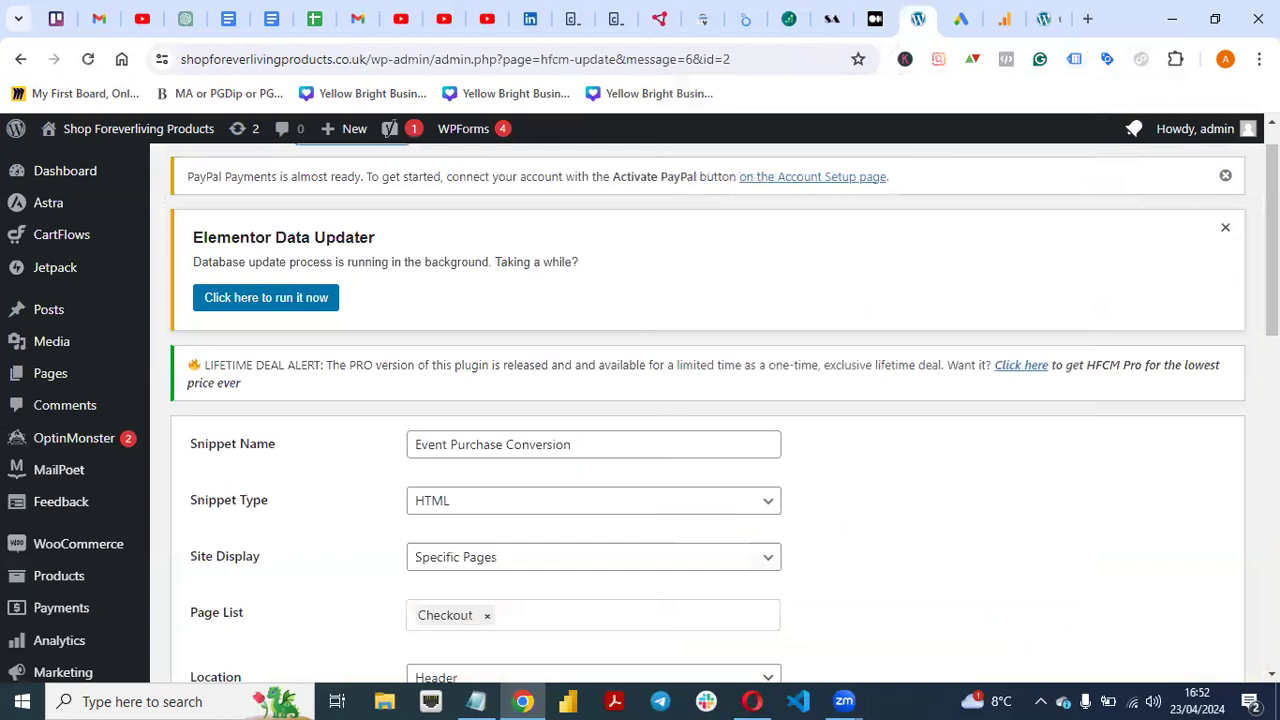
scroll(386, 134, down, 10)
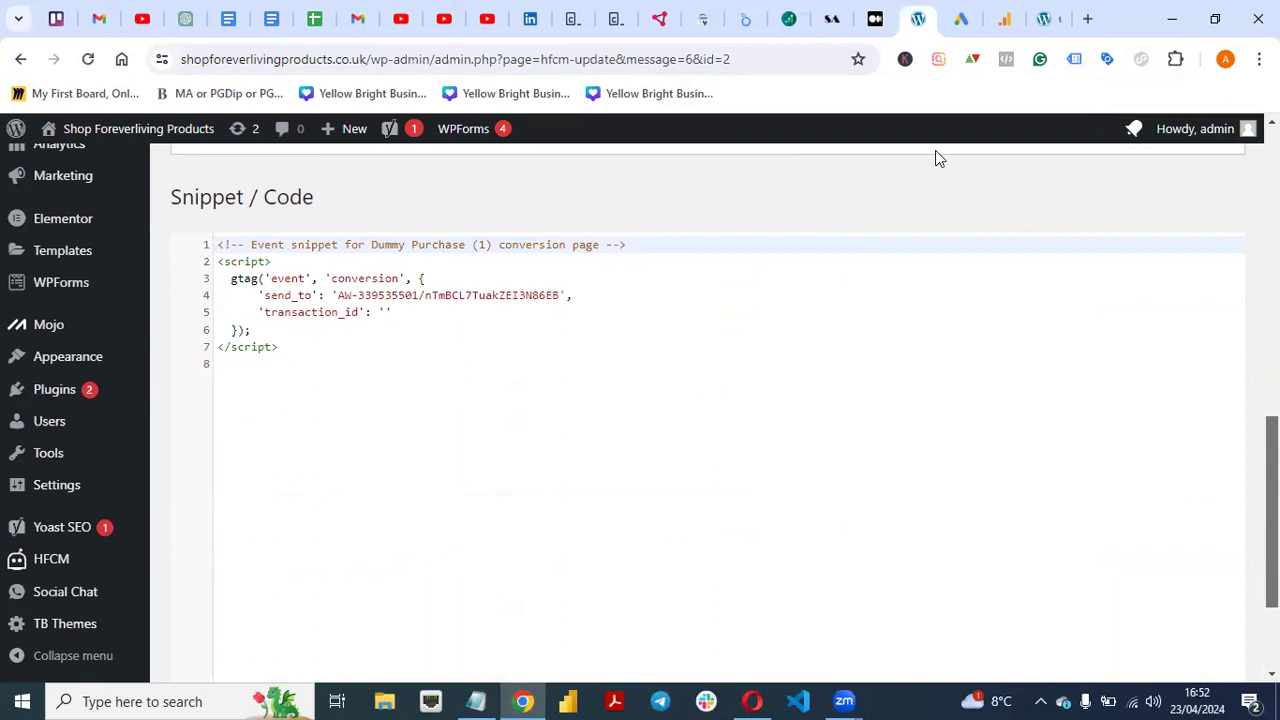
click(962, 20)
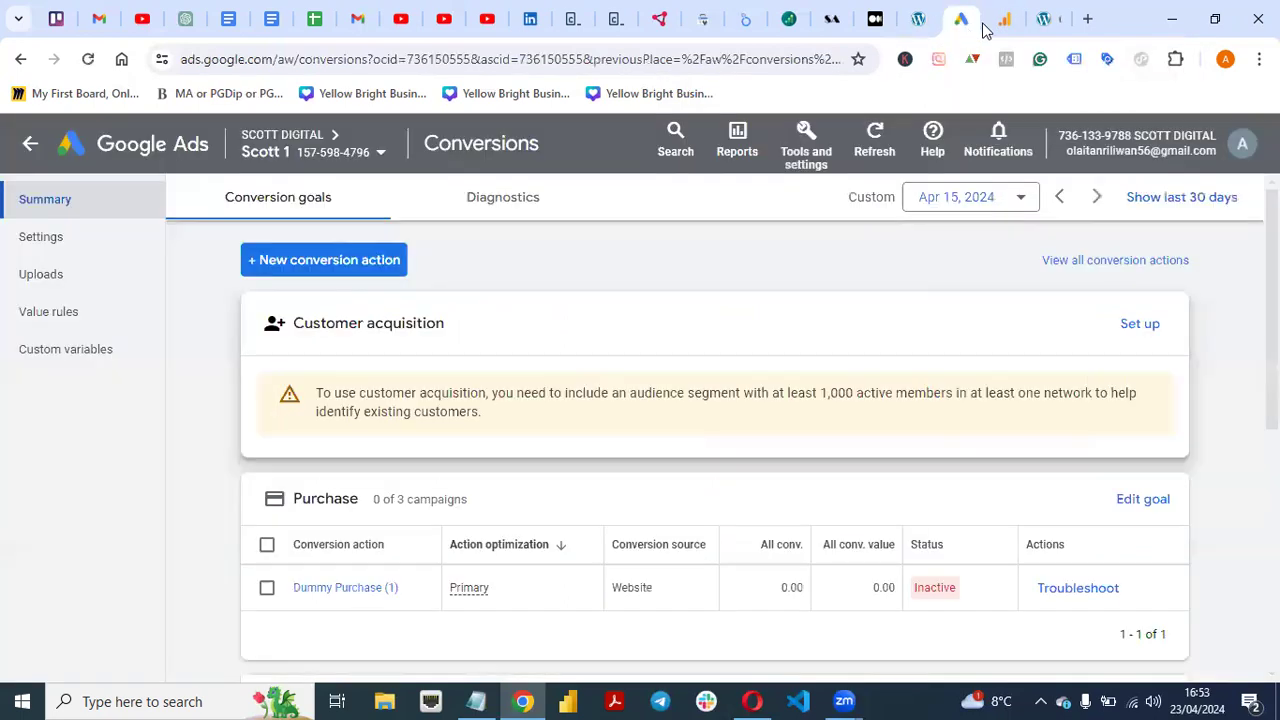
click(1045, 19)
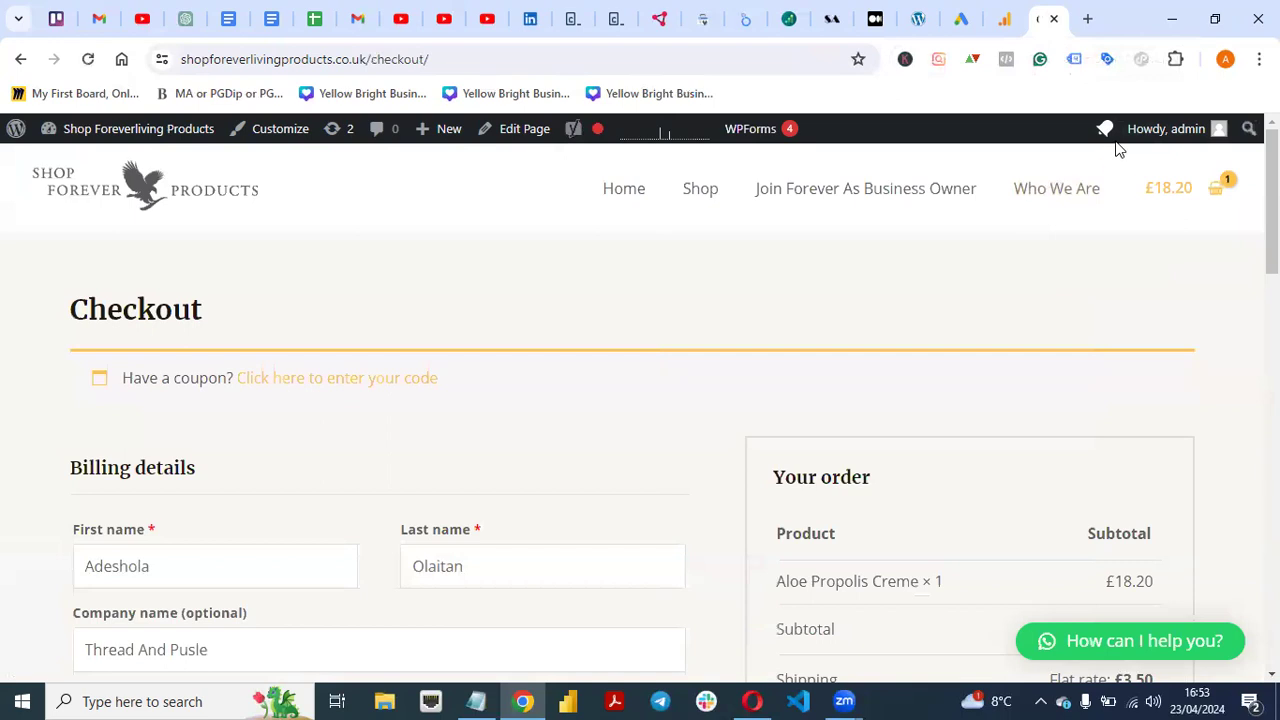
click(1073, 62)
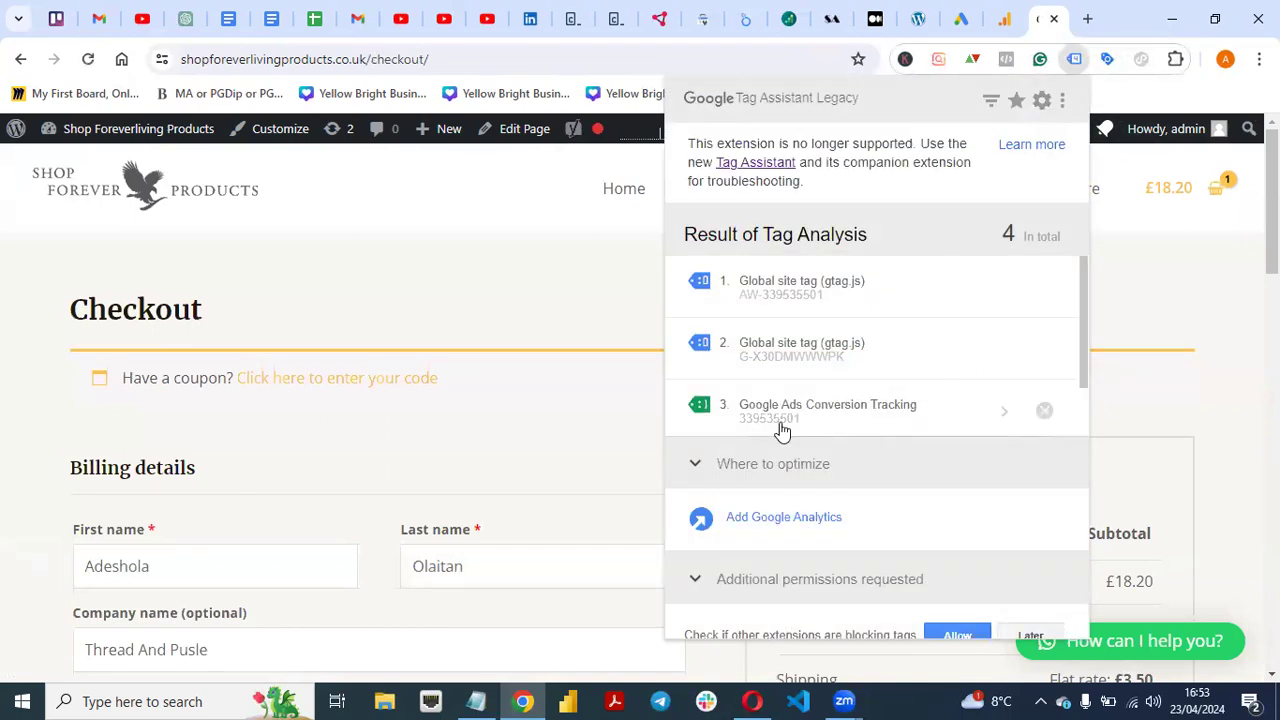
click(951, 34)
click(907, 30)
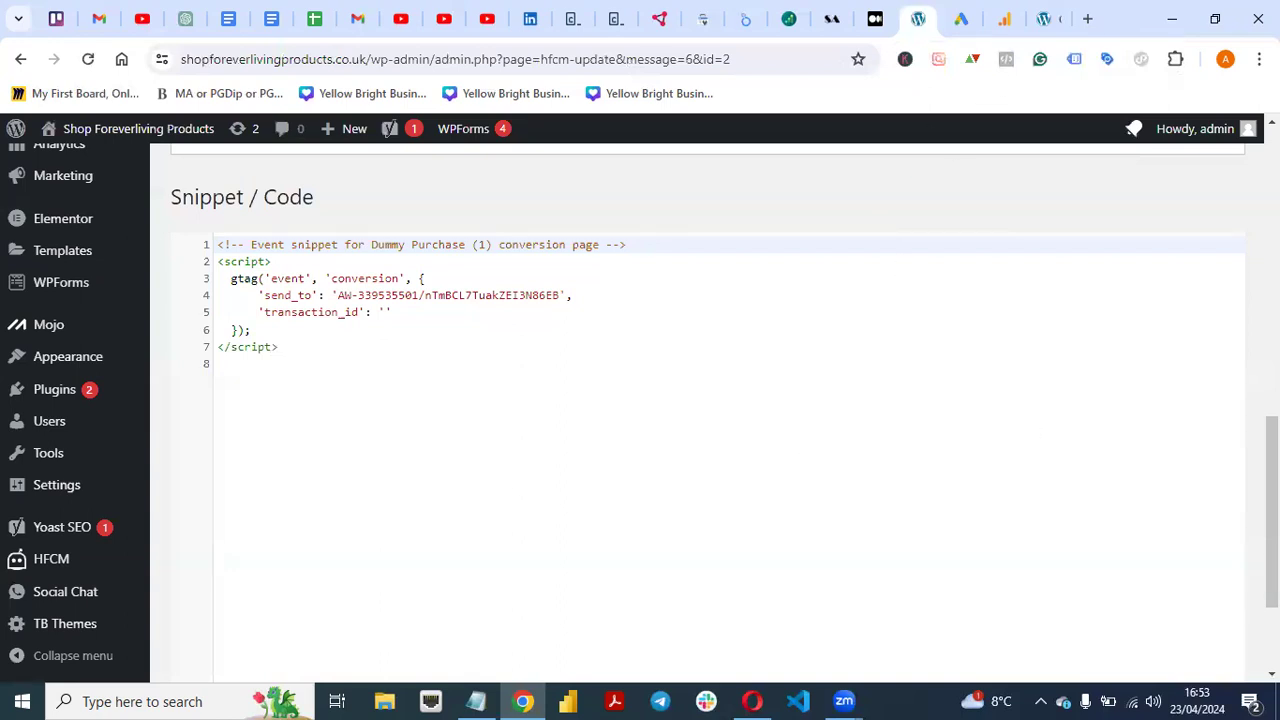
scroll(700, 400, down, 1)
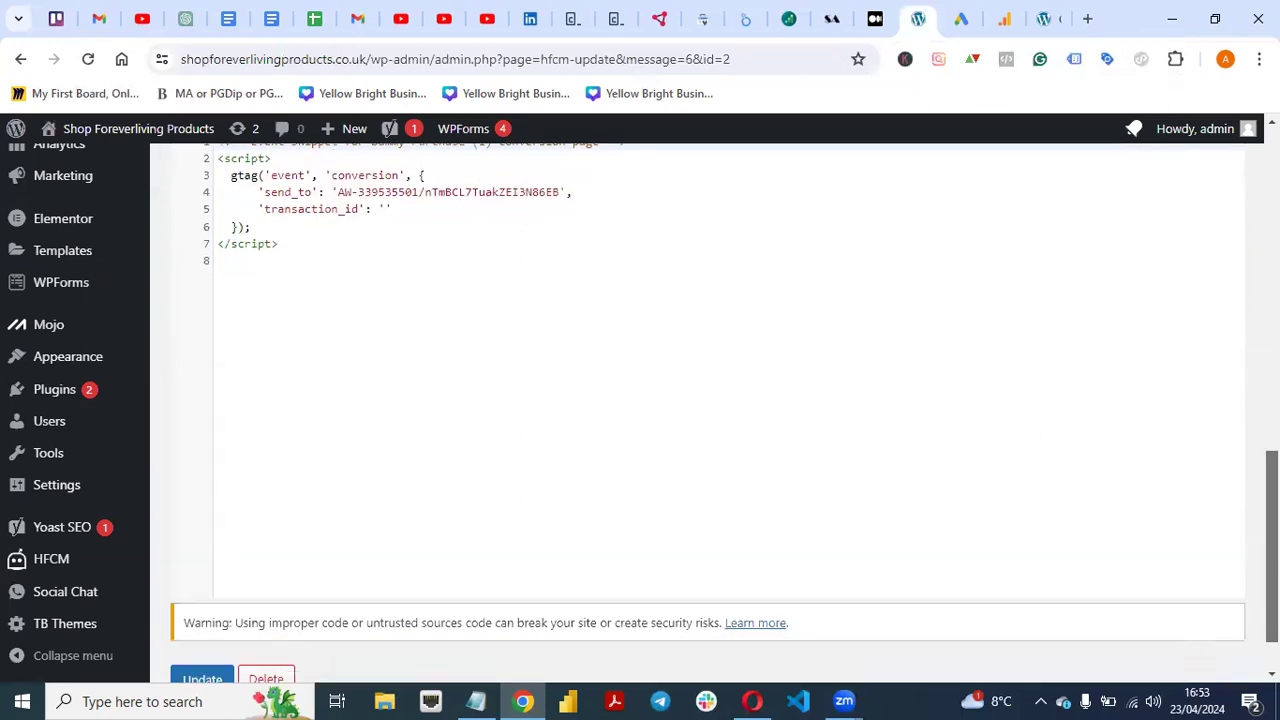